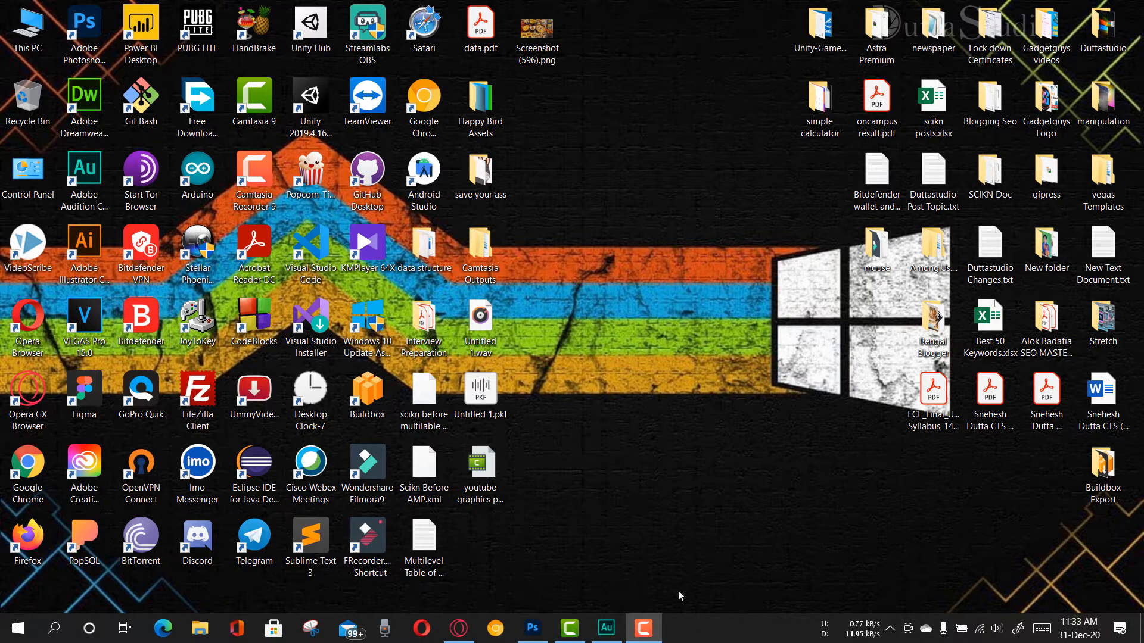
- Switch to Photoshop's home screen and compare the thumbnail and list views of the recent files
{"action": "left_click", "coordinate": [532, 627]}
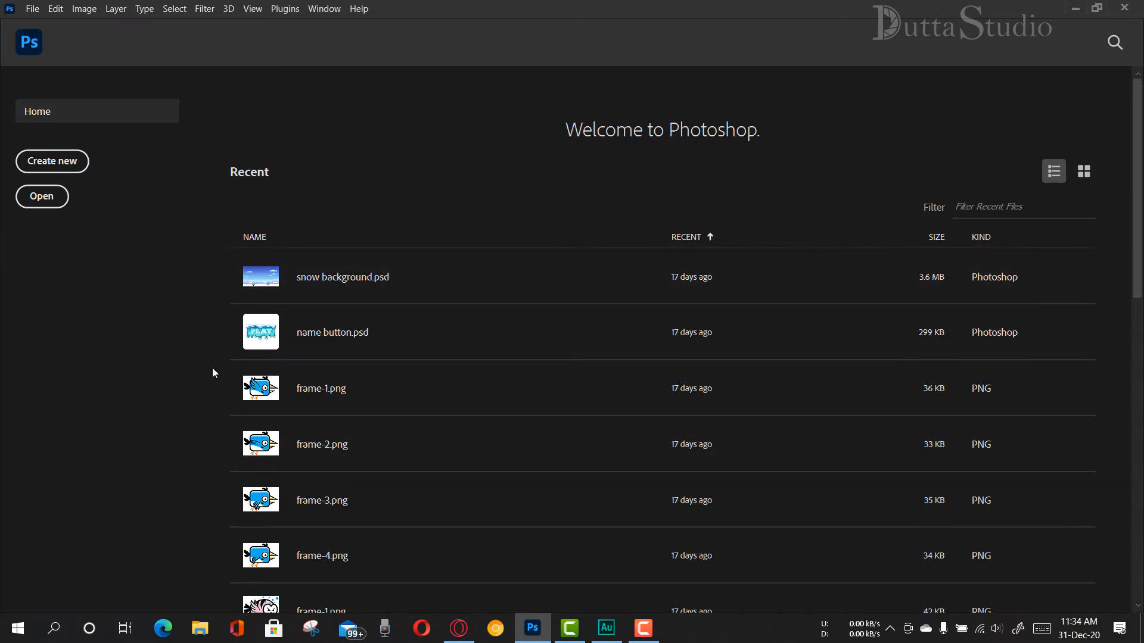
{"action": "left_click", "coordinate": [1075, 8]}
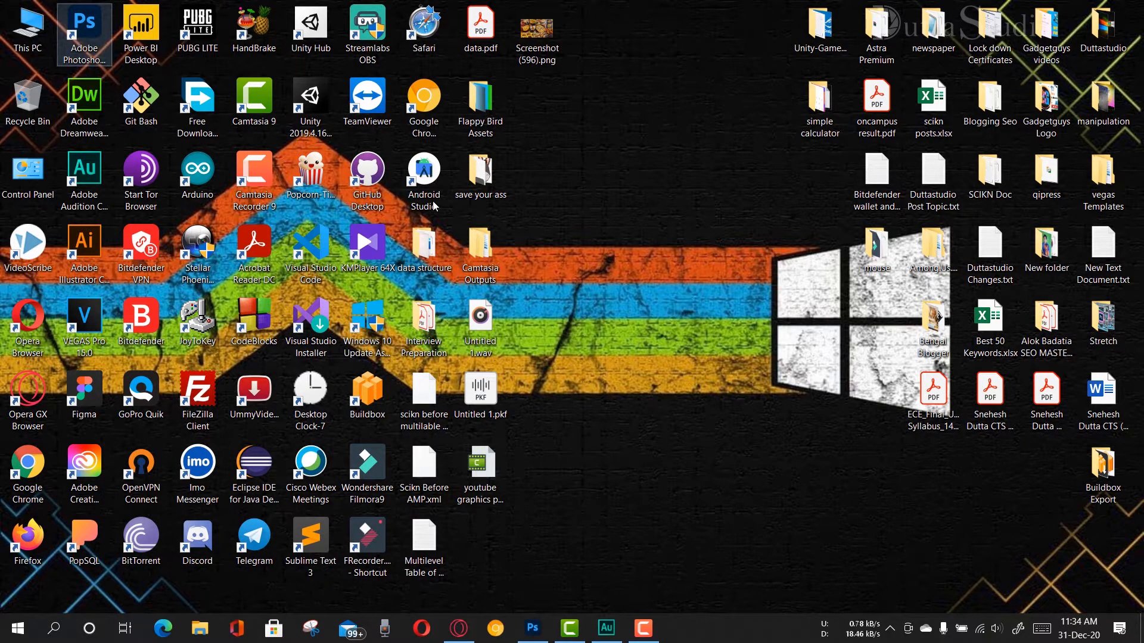
{"action": "left_click", "coordinate": [532, 628]}
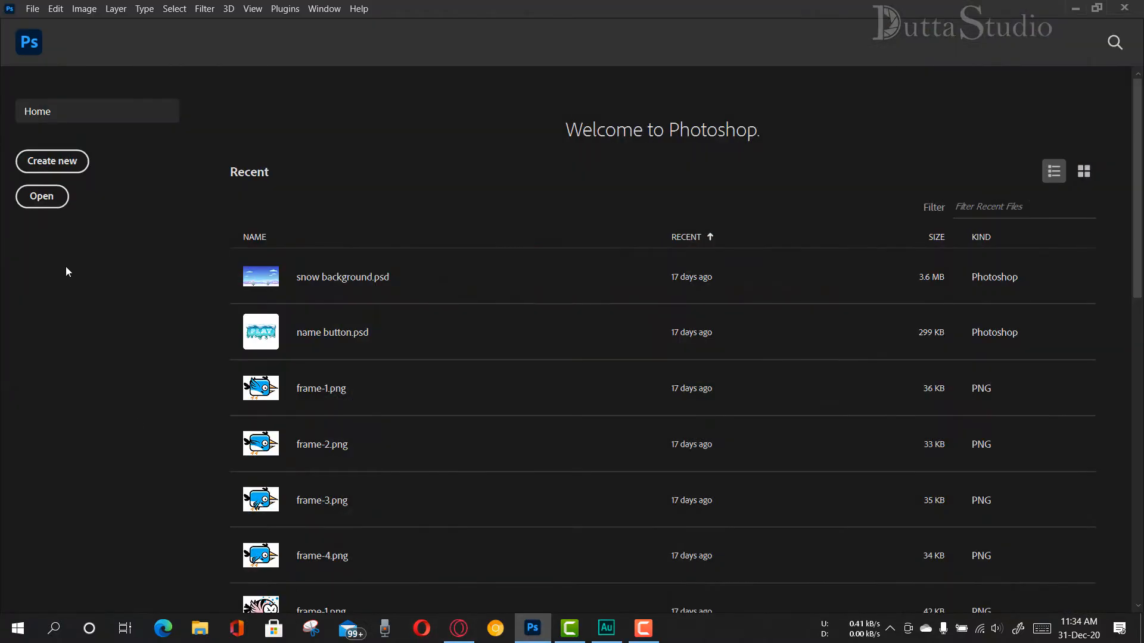
{"action": "left_click", "coordinate": [1081, 174]}
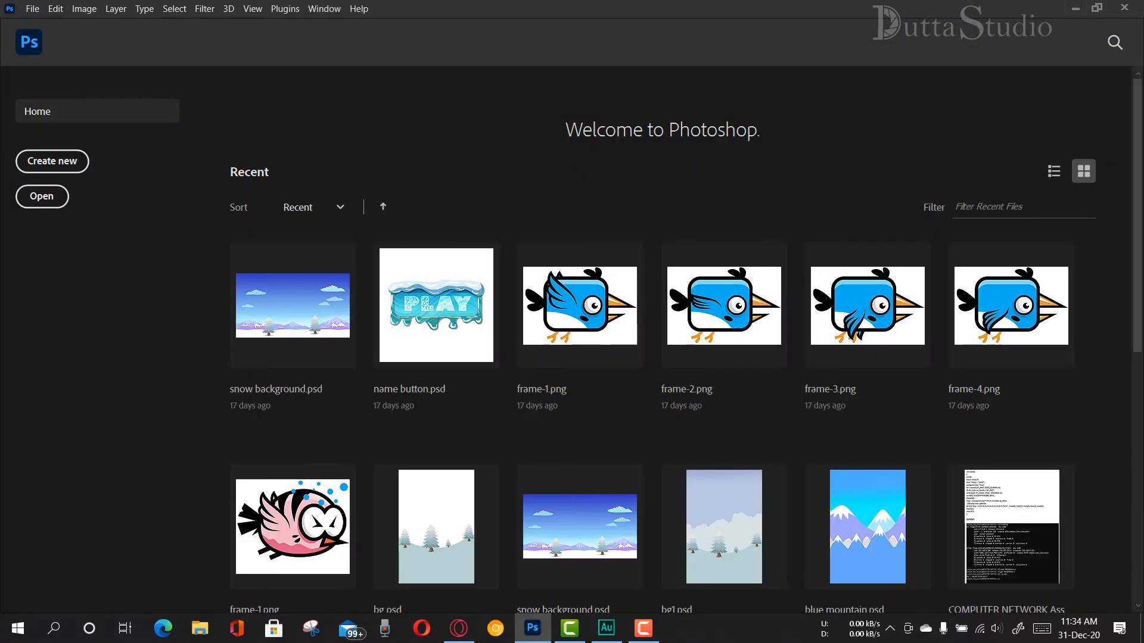
{"action": "left_click", "coordinate": [1049, 173]}
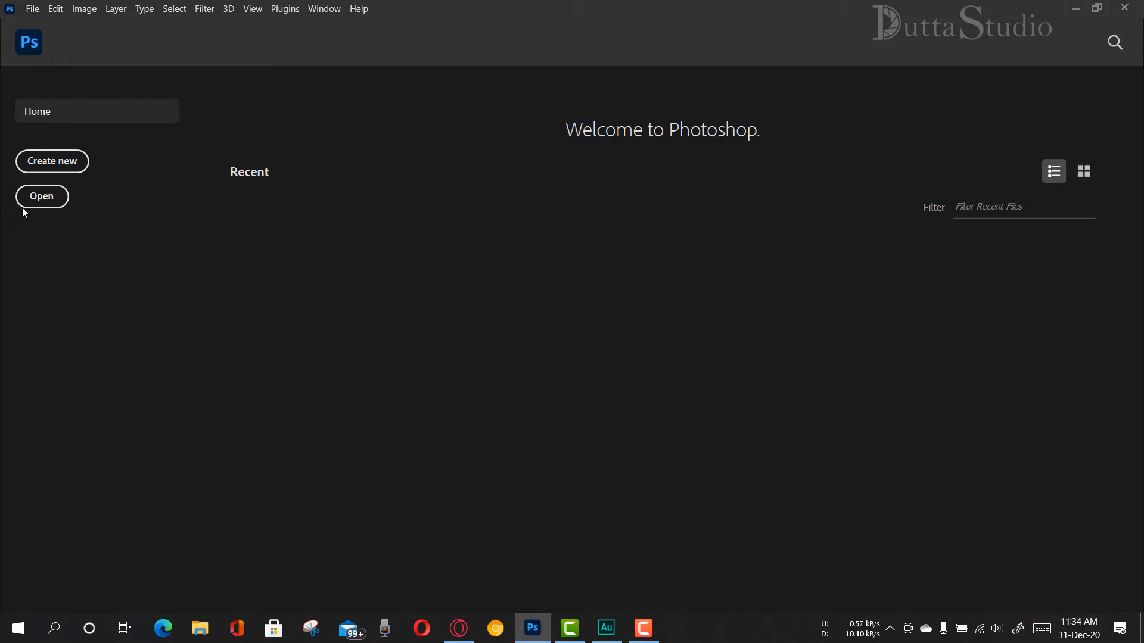
- Create a new document from the Art & Illustration 720p preset, 1280 x 720 px at 300 ppi
{"action": "left_click", "coordinate": [67, 165]}
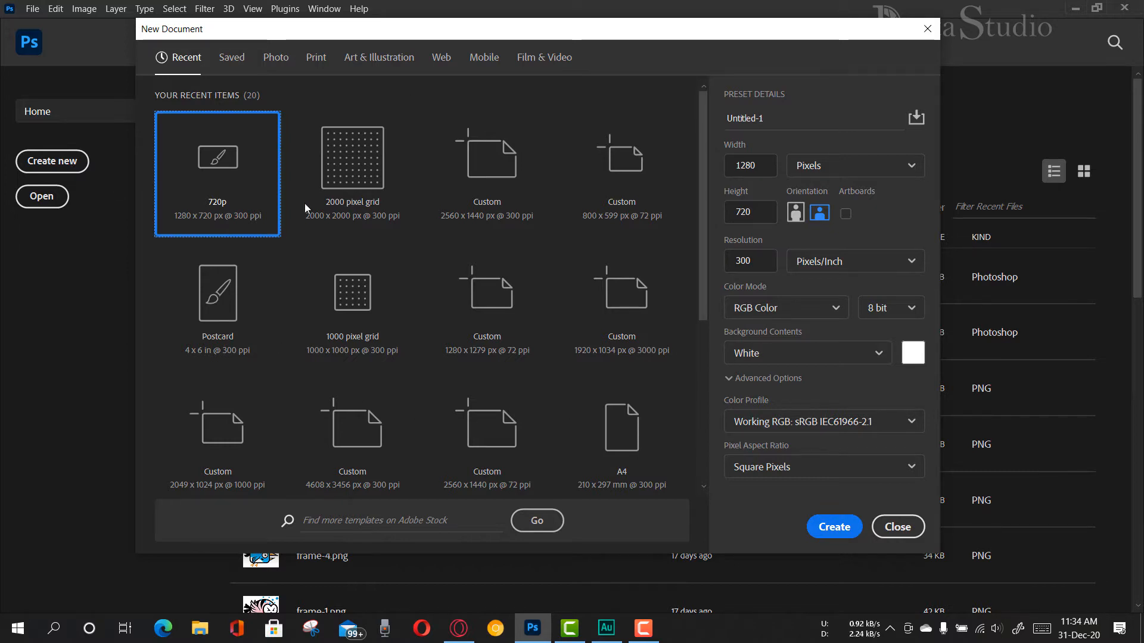
{"action": "scroll", "coordinate": [460, 345], "scroll_direction": "down", "scroll_amount": 2}
{"action": "scroll", "coordinate": [460, 346], "scroll_direction": "up", "scroll_amount": 2}
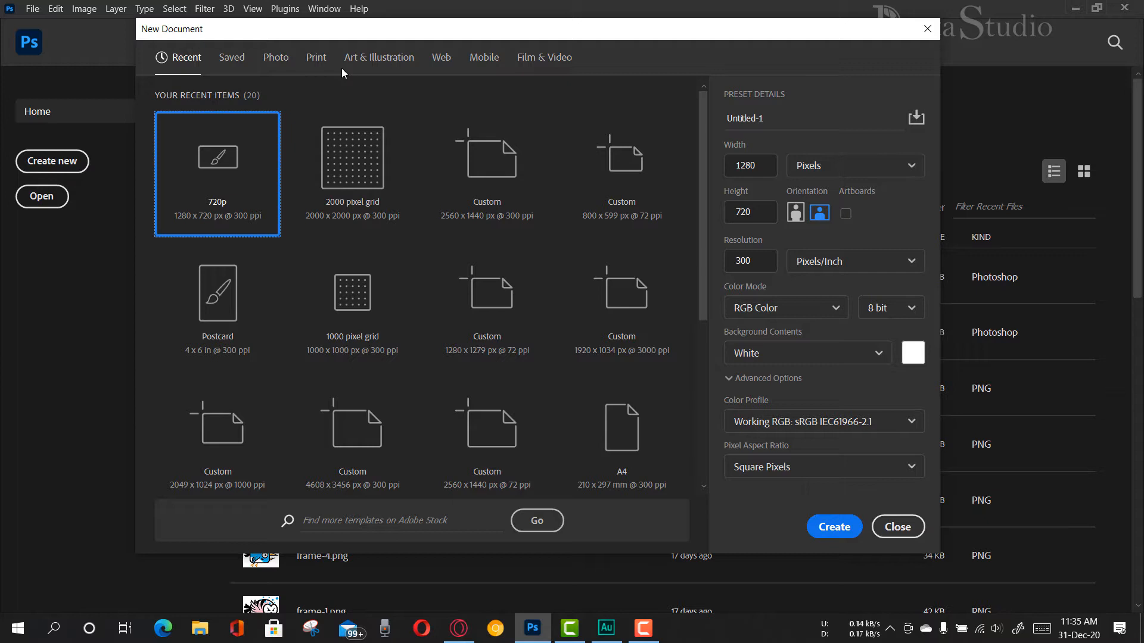
{"action": "left_click", "coordinate": [373, 59]}
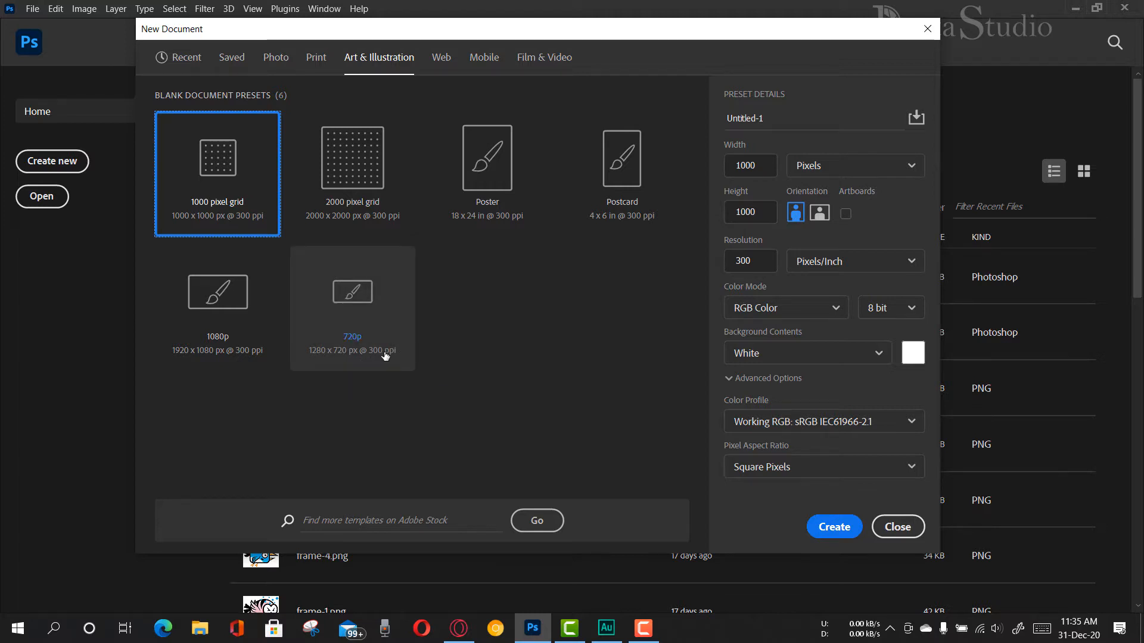
{"action": "left_click", "coordinate": [349, 300]}
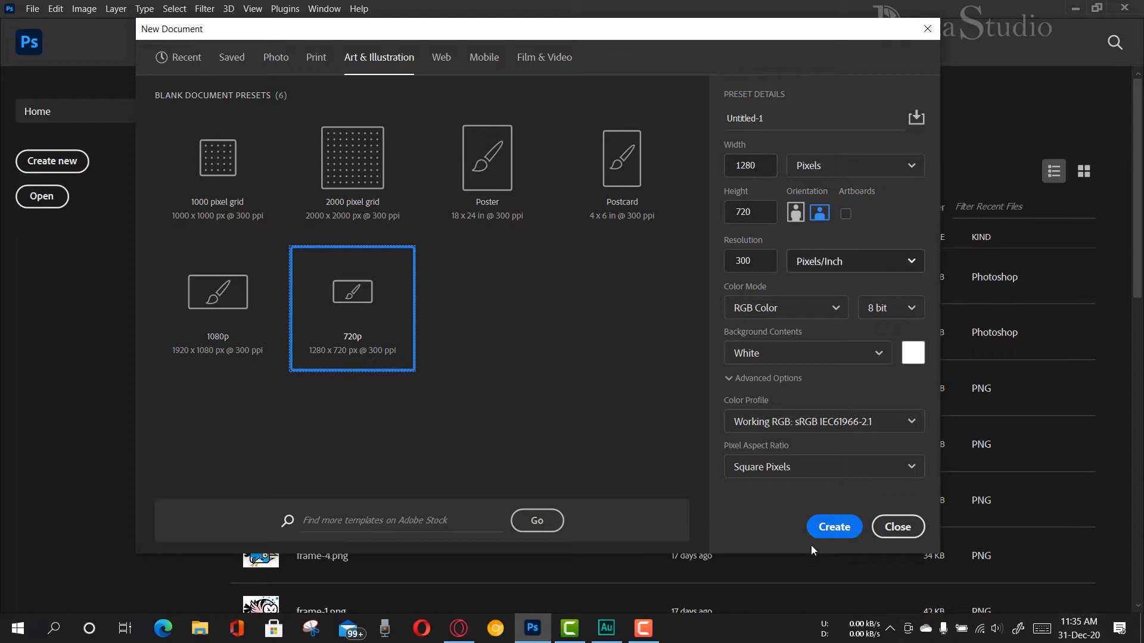
{"action": "left_click", "coordinate": [827, 529]}
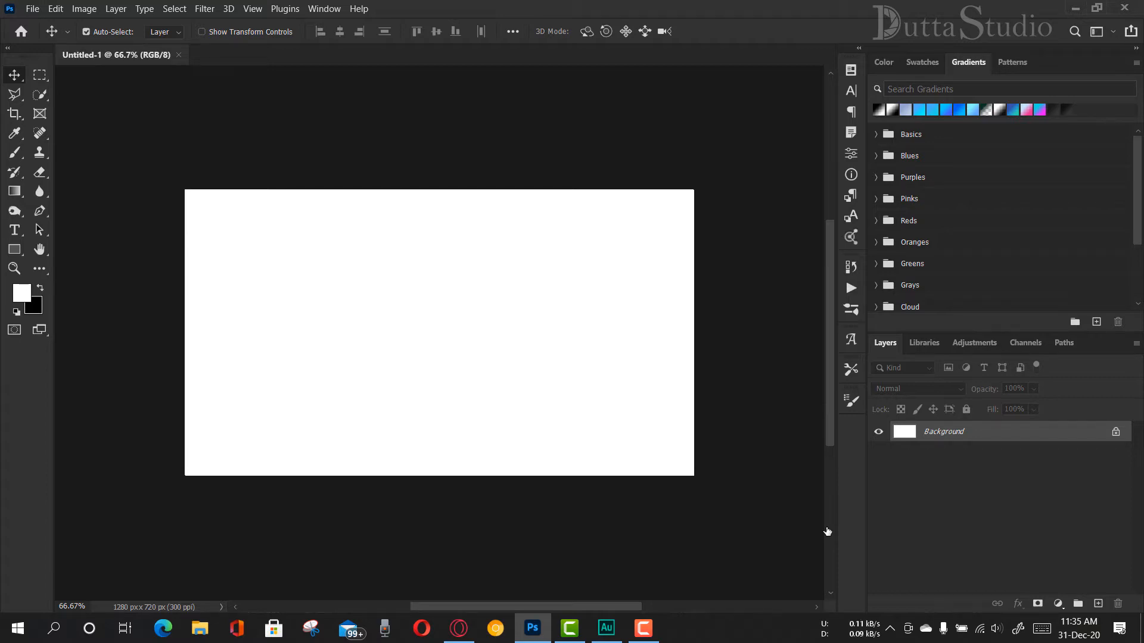
- Fit the blank canvas to the screen and return to the Move tool
{"action": "key", "text": "z"}
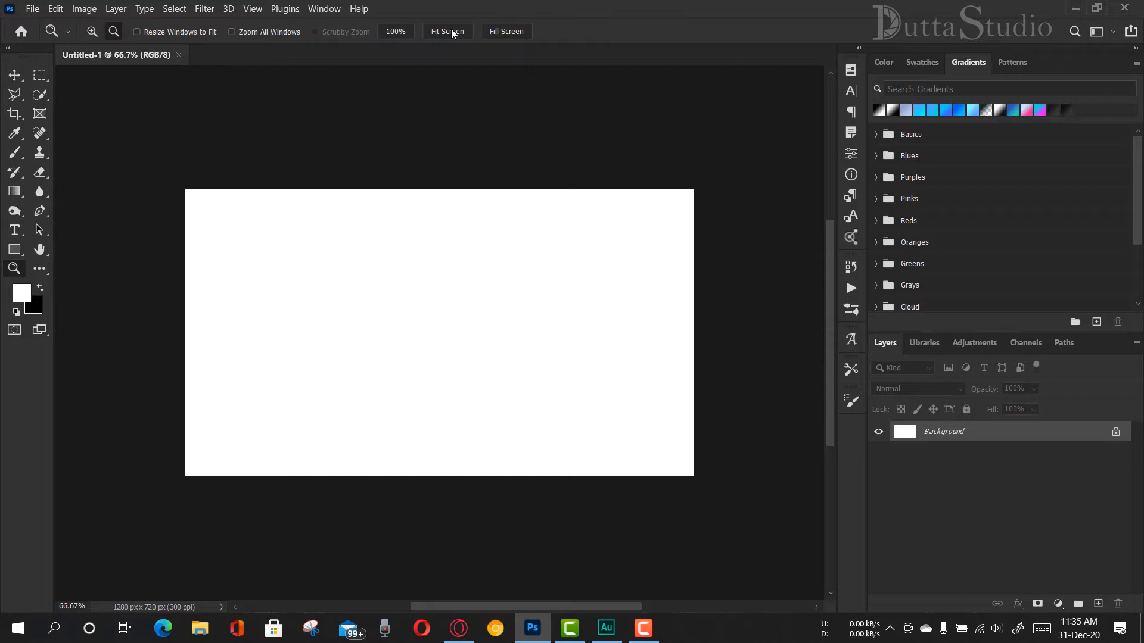
{"action": "left_click", "coordinate": [451, 31]}
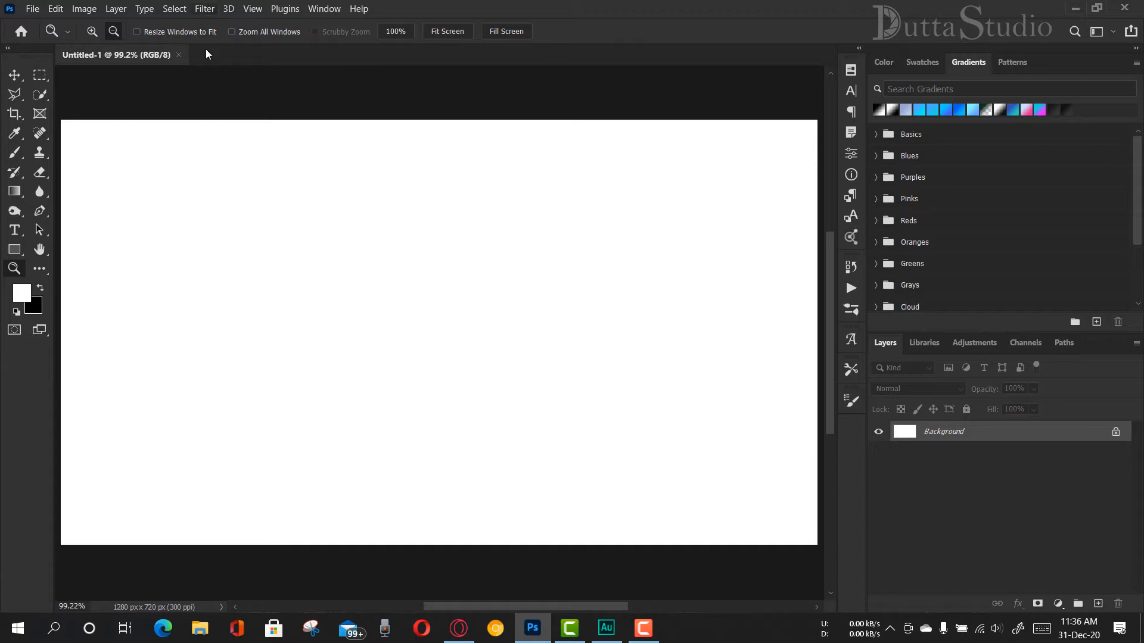
{"action": "left_click", "coordinate": [14, 77]}
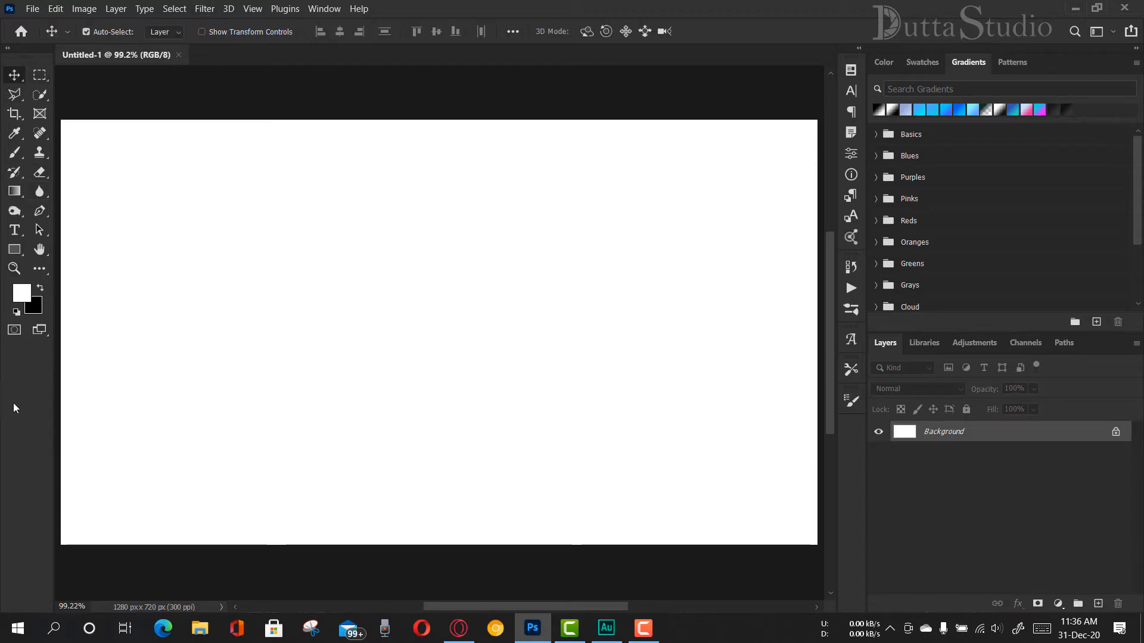
- Toggle the tool palette between single-column and two-column layout, ending with two columns
{"action": "left_click", "coordinate": [7, 49]}
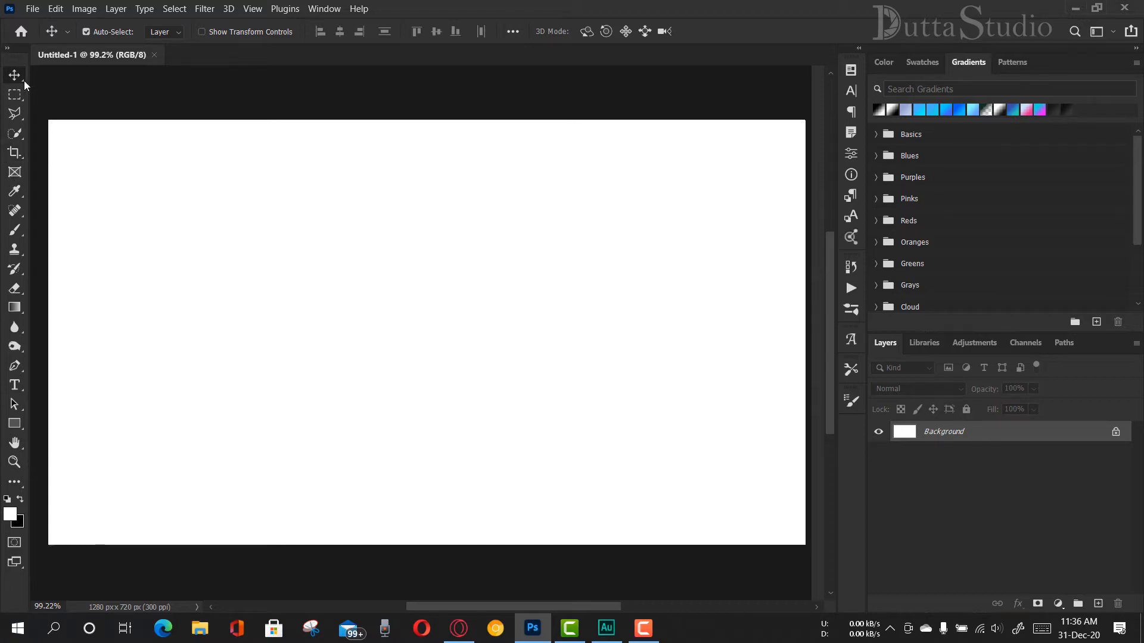
{"action": "left_click", "coordinate": [7, 49]}
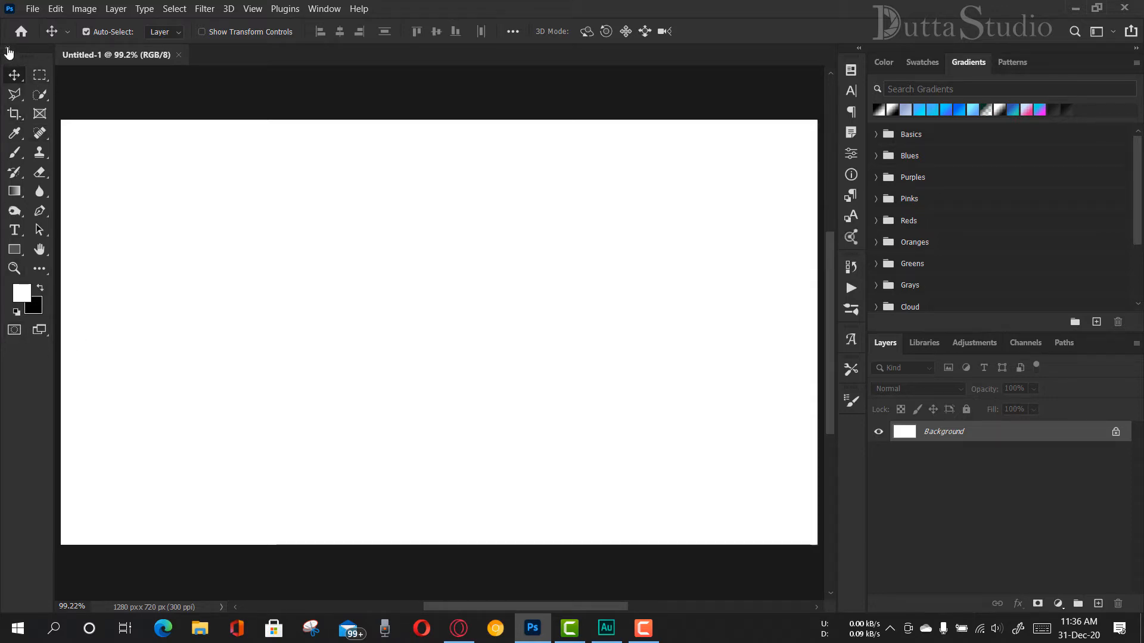
{"action": "left_click", "coordinate": [7, 48]}
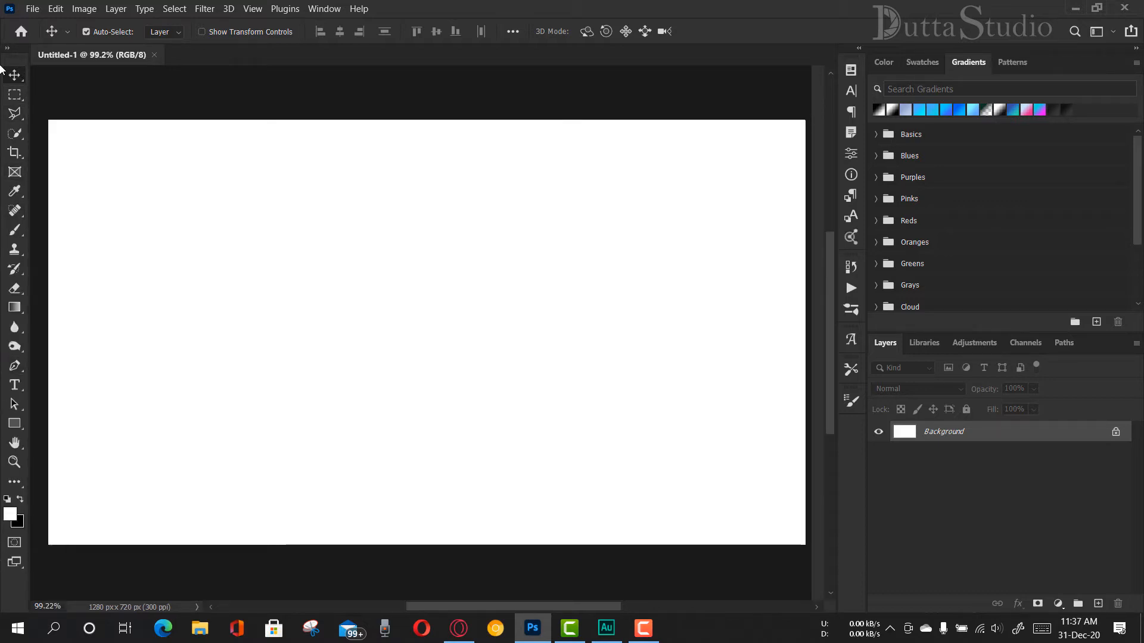
{"action": "left_click", "coordinate": [8, 48]}
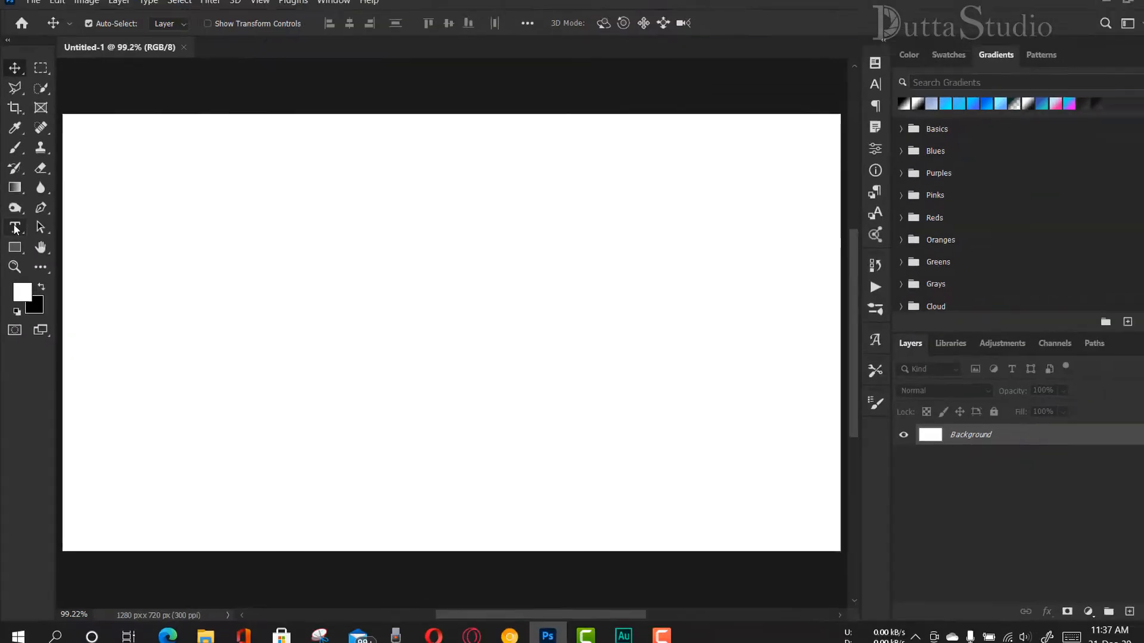
- Draw a paragraph text box across the middle of the canvas with the Horizontal Type tool, keeping the placeholder text
{"action": "left_click", "coordinate": [15, 231]}
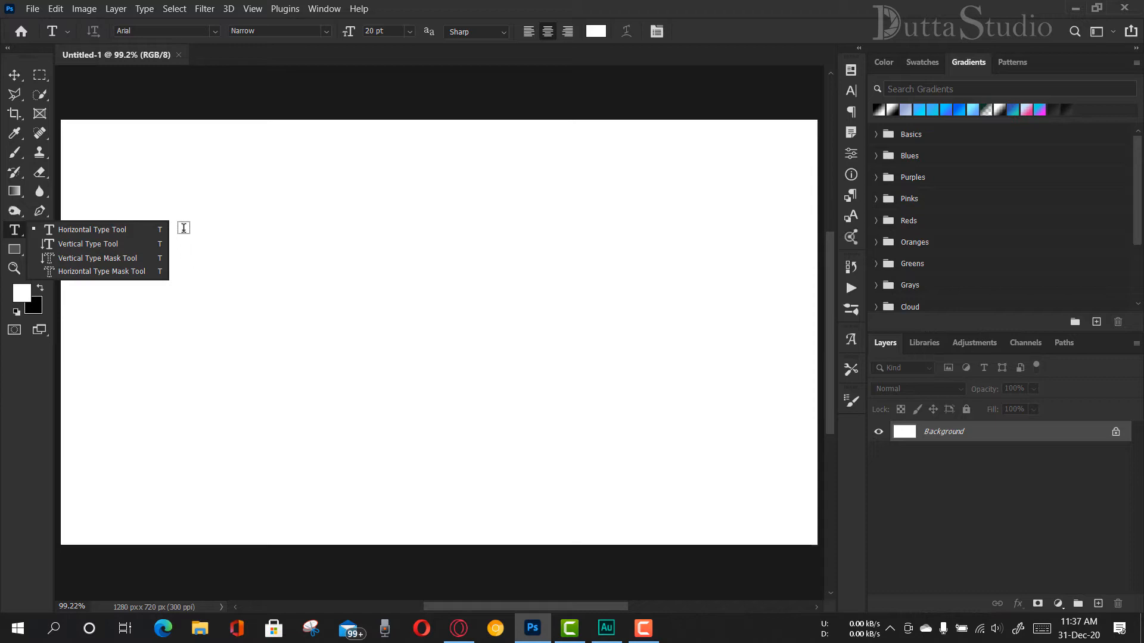
{"action": "left_click_drag", "start_coordinate": [183, 228], "coordinate": [622, 393]}
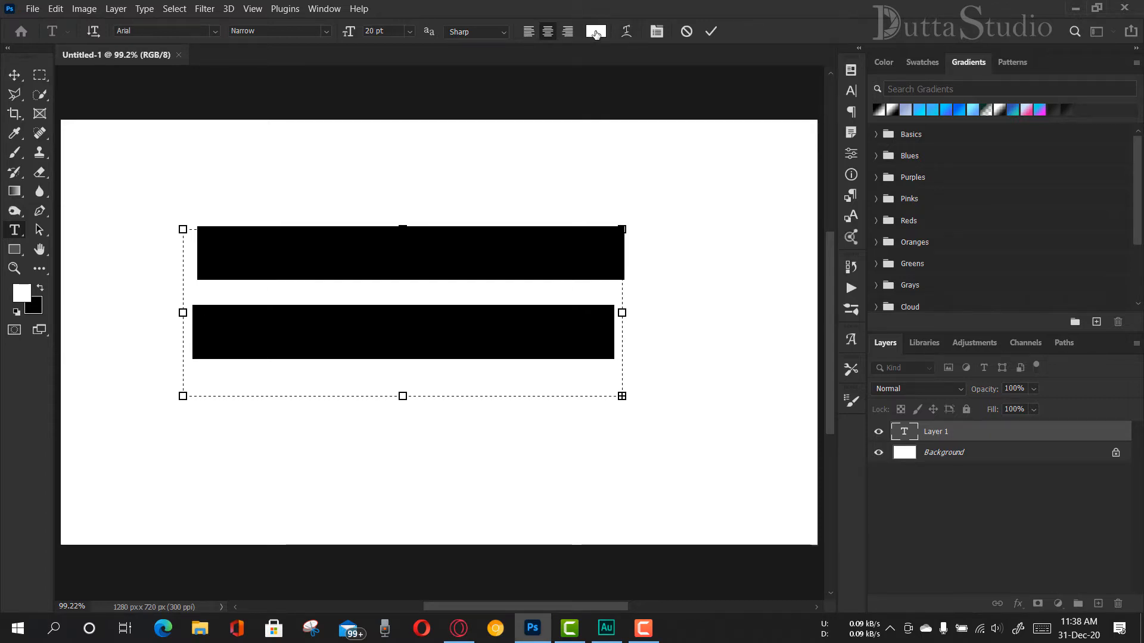
- Set the Lorem ipsum text color to blue #1465eb and commit the text
{"action": "left_click", "coordinate": [596, 33]}
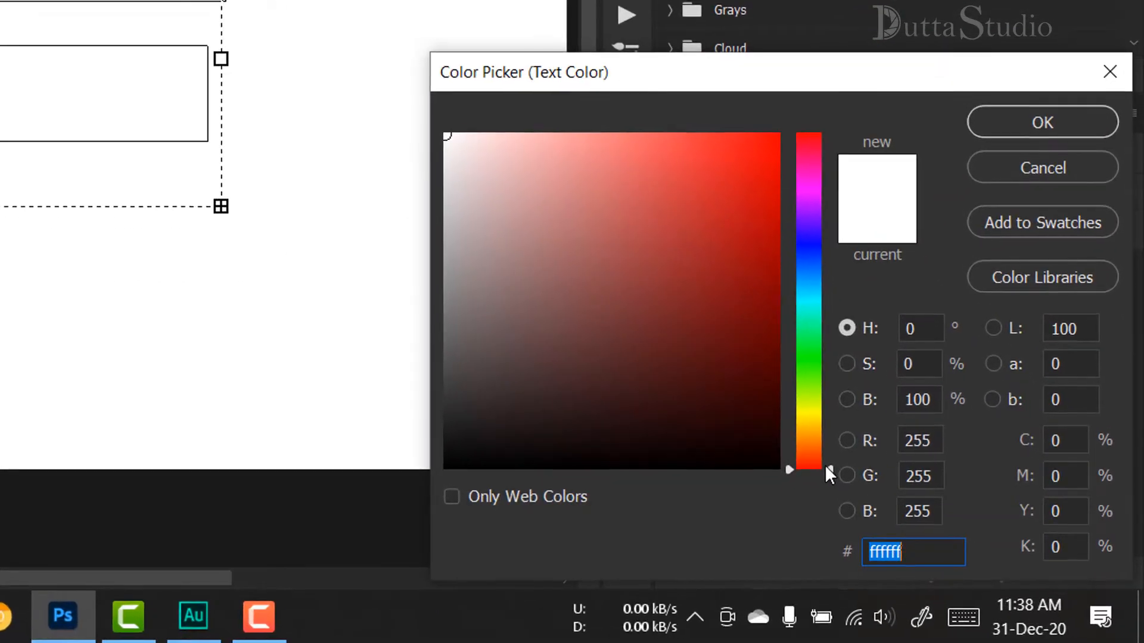
{"action": "left_click_drag", "start_coordinate": [962, 540], "coordinate": [957, 347]}
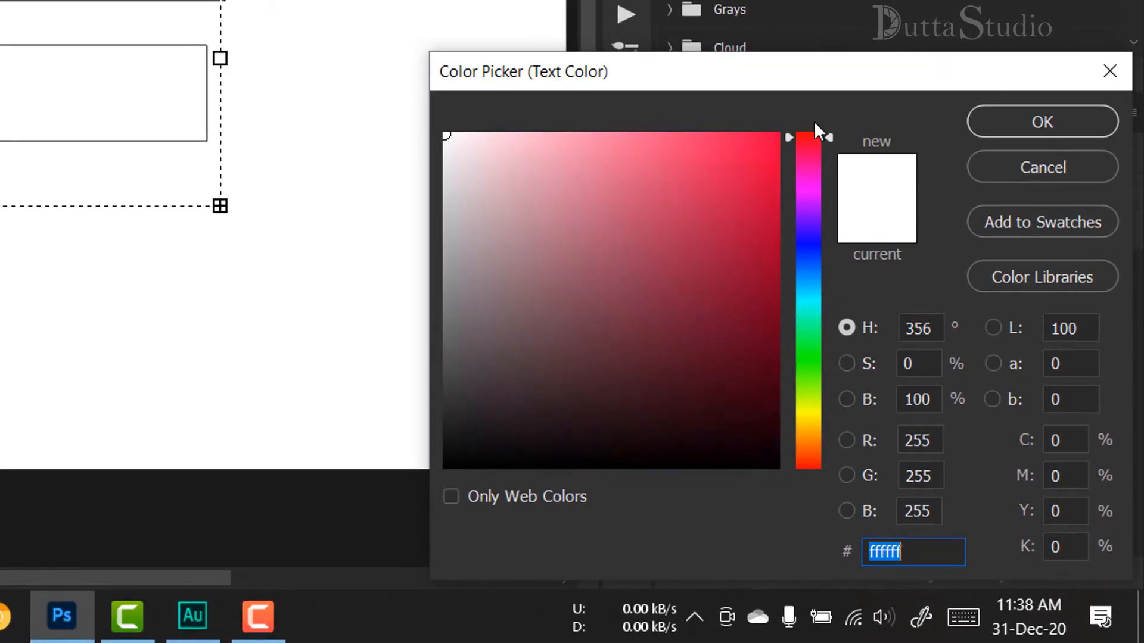
{"action": "left_click_drag", "start_coordinate": [814, 120], "coordinate": [804, 232]}
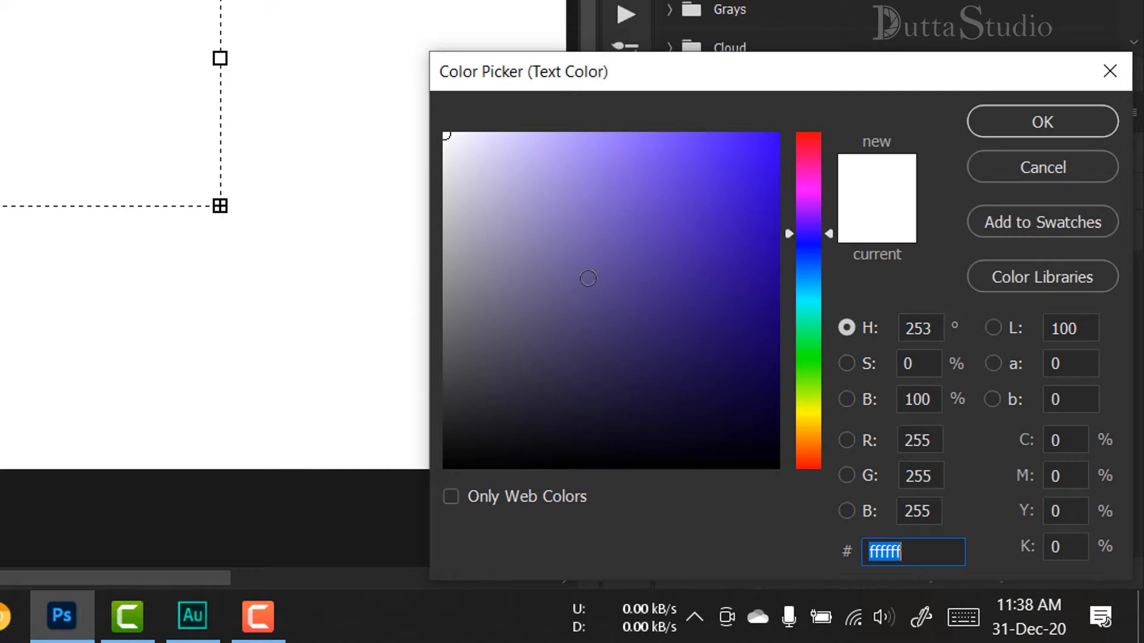
{"action": "mouse_move", "coordinate": [815, 238]}
{"action": "left_mouse_down"}
{"action": "mouse_move", "coordinate": [813, 152]}
{"action": "mouse_move", "coordinate": [809, 471]}
{"action": "mouse_move", "coordinate": [812, 159]}
{"action": "mouse_move", "coordinate": [809, 263]}
{"action": "left_mouse_up"}
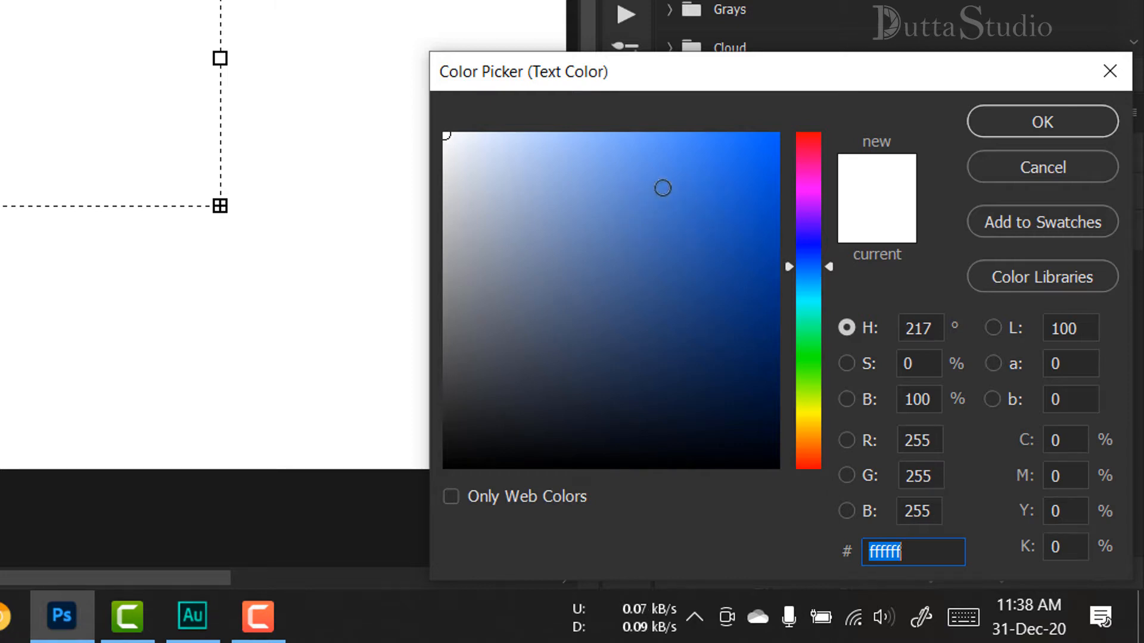
{"action": "left_click_drag", "start_coordinate": [680, 223], "coordinate": [750, 158]}
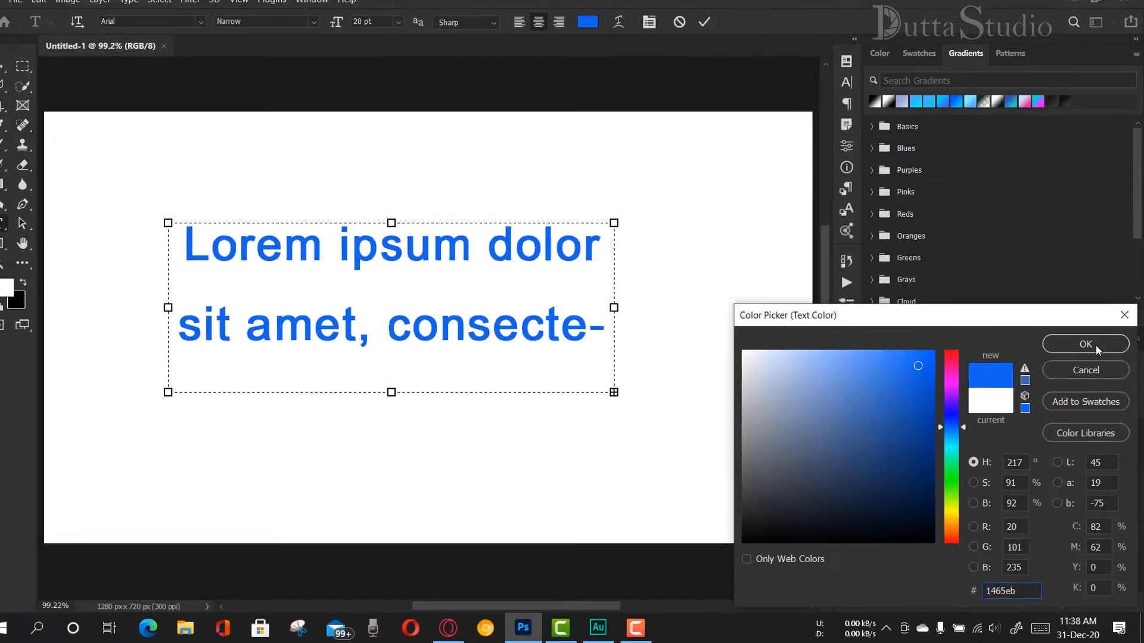
{"action": "left_click", "coordinate": [1056, 194]}
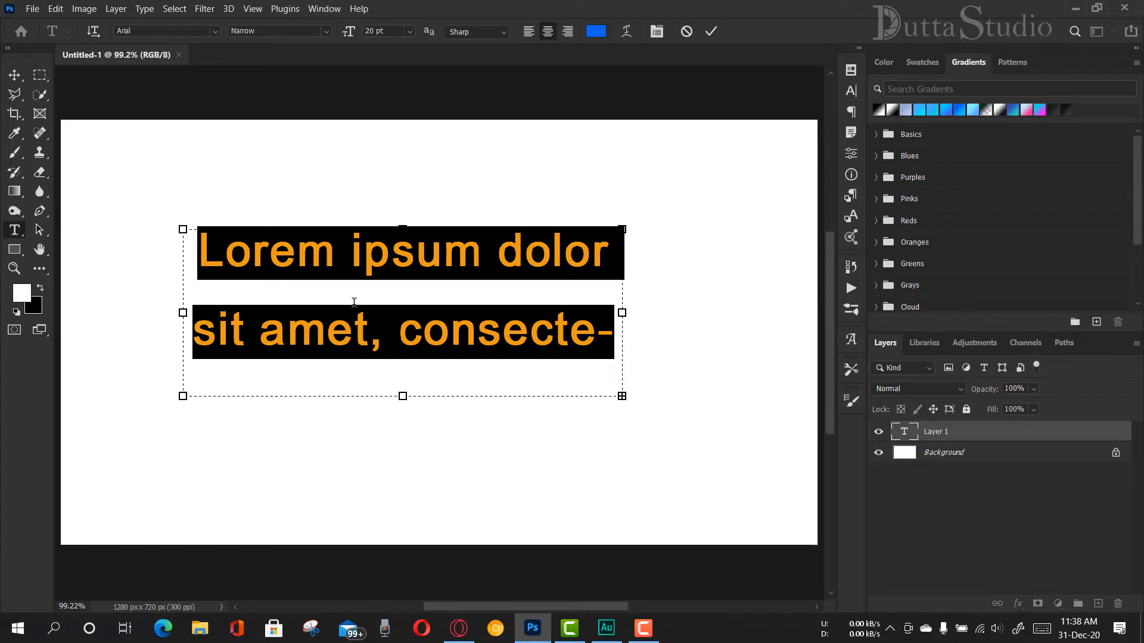
{"action": "left_click", "coordinate": [712, 33]}
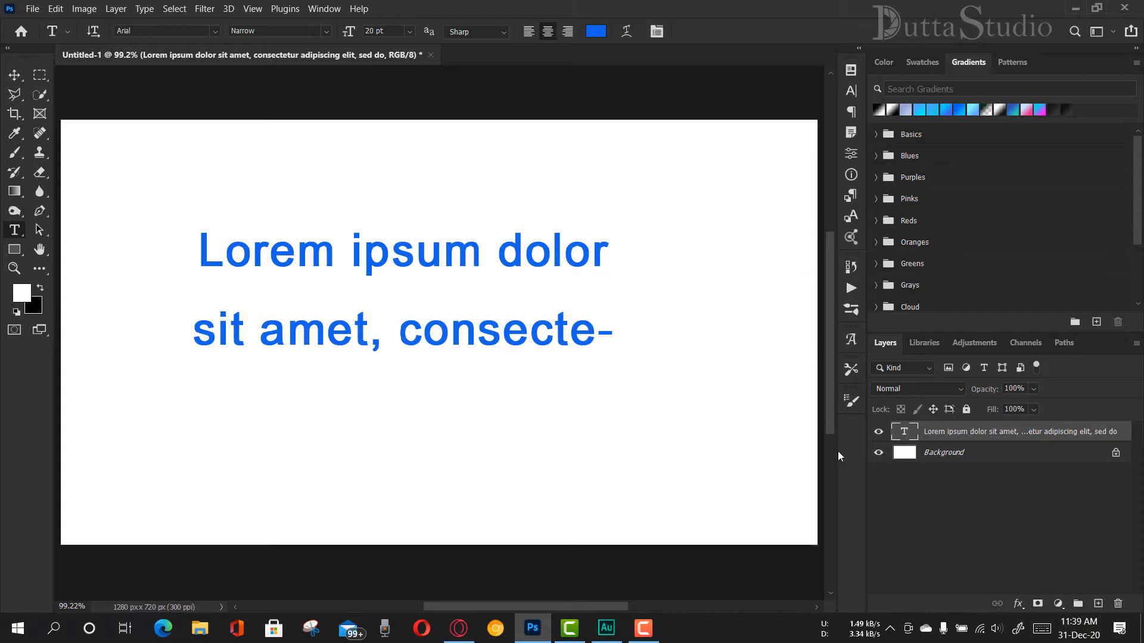
- Reselect all the Lorem ipsum text, try All Caps on it, and apply Small Caps instead
{"action": "double_click", "coordinate": [906, 433]}
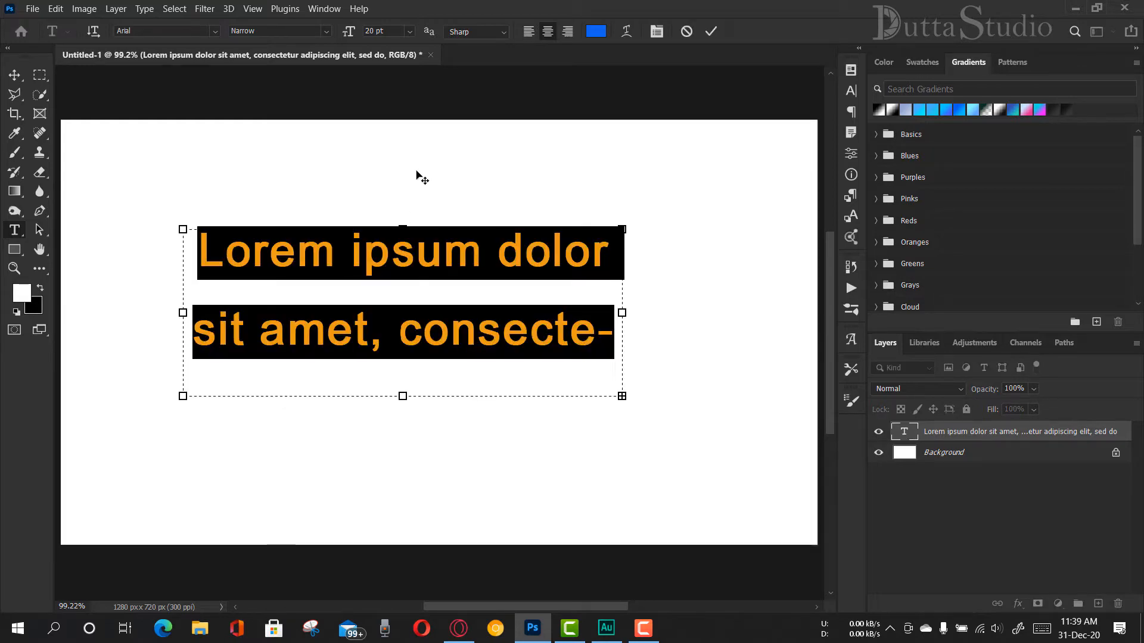
{"action": "left_click", "coordinate": [656, 34]}
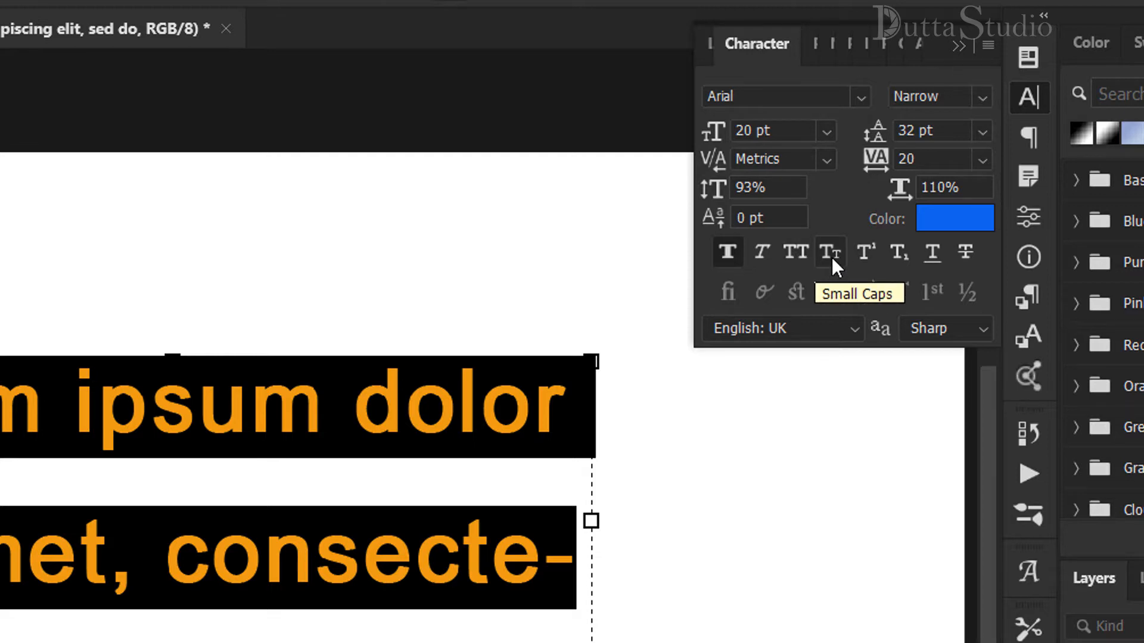
{"action": "left_click", "coordinate": [797, 249]}
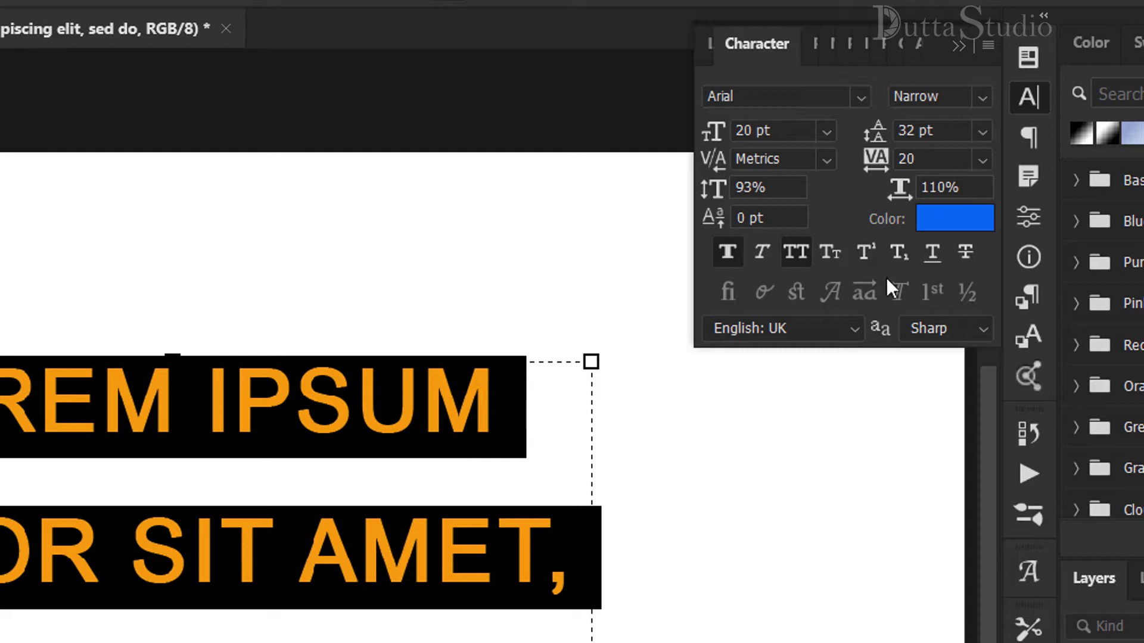
{"action": "left_click", "coordinate": [832, 250]}
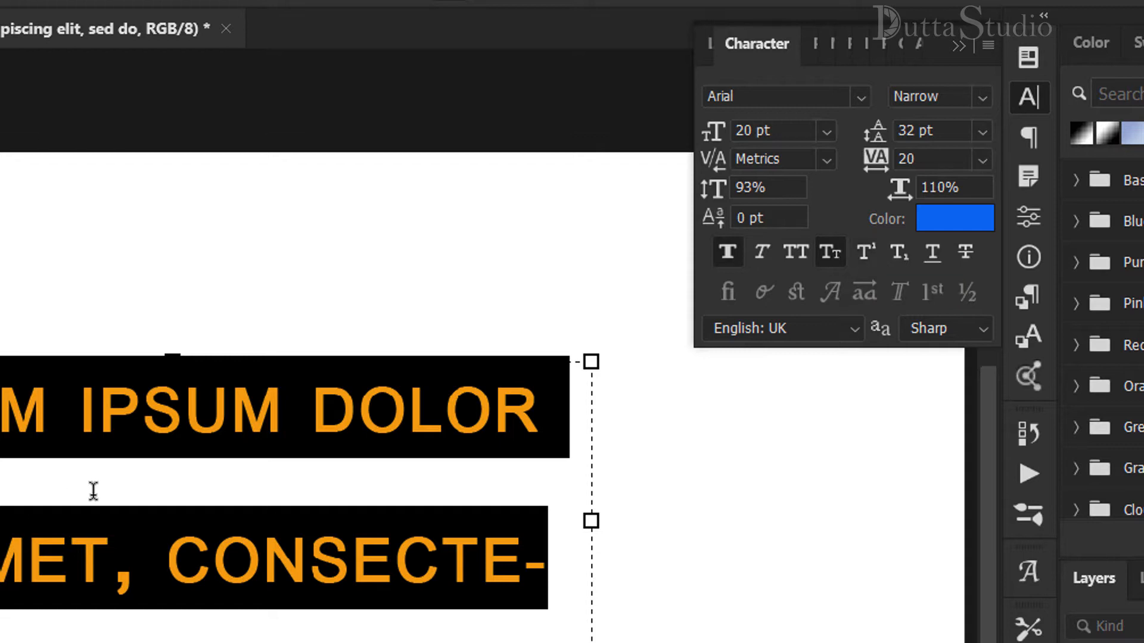
- Try superscript on the letter M at the end of IPSUM and undo it
{"action": "left_click", "coordinate": [98, 417]}
{"action": "left_click_drag", "start_coordinate": [287, 426], "coordinate": [243, 414]}
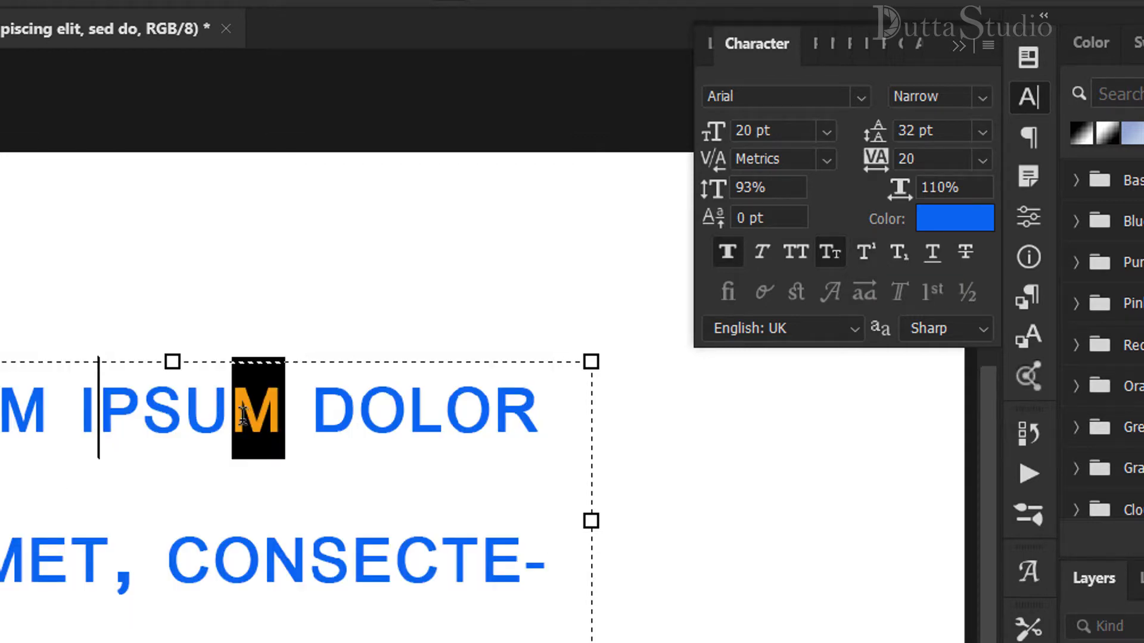
{"action": "left_click", "coordinate": [867, 247]}
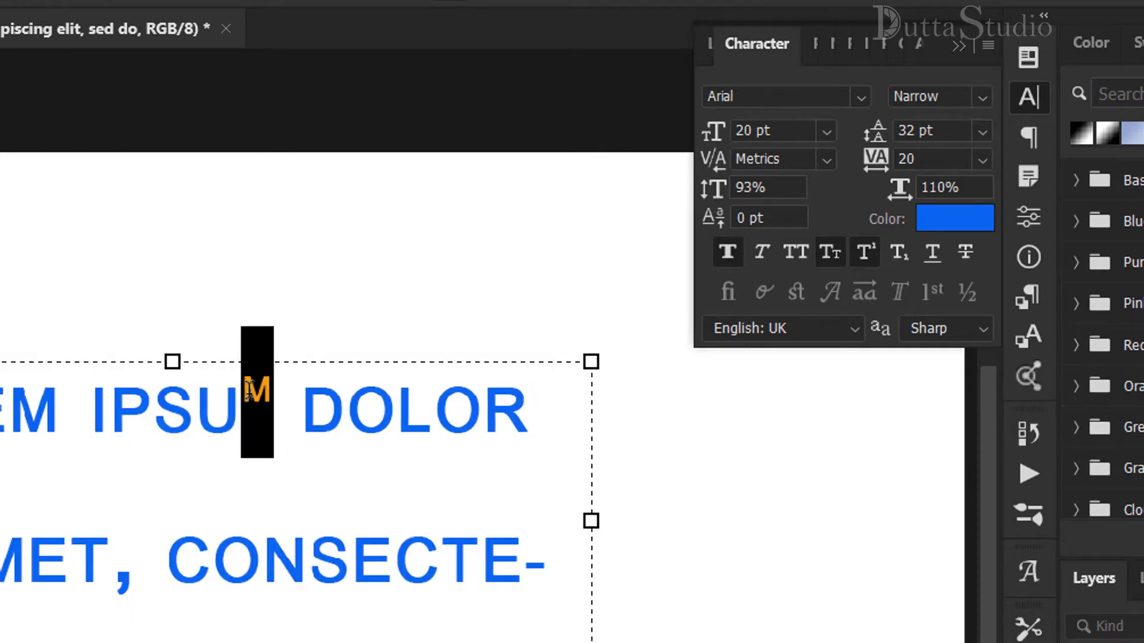
{"action": "left_click", "coordinate": [274, 427]}
{"action": "key", "text": "ctrl+z"}
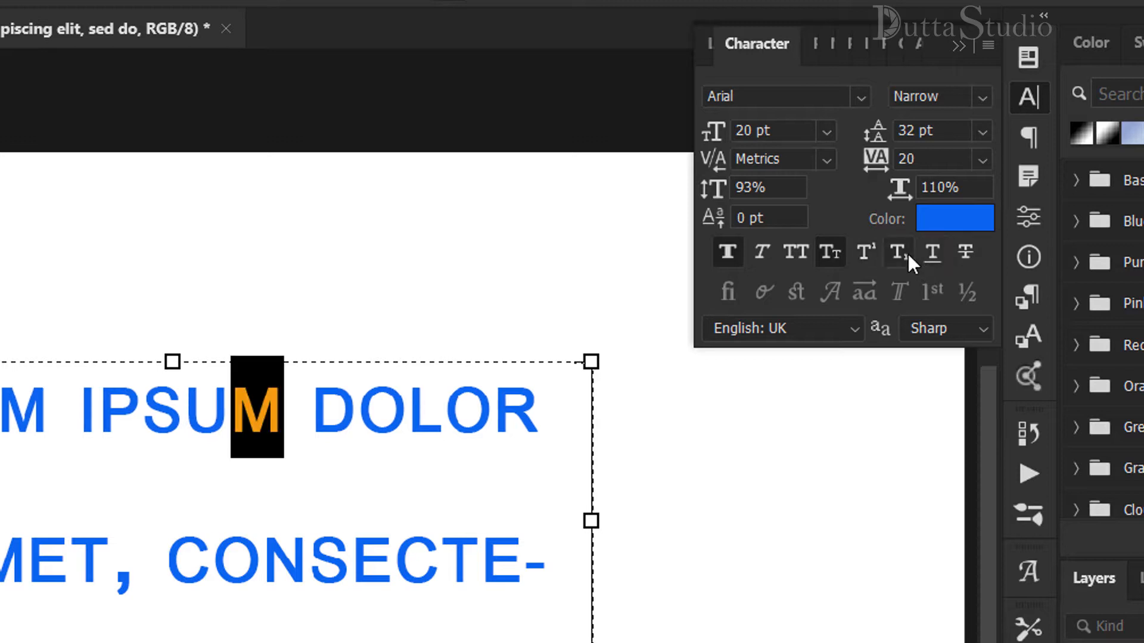
- Try subscript on the selected M of IPSUM, remove it, and underline the letter instead
{"action": "left_click", "coordinate": [898, 251]}
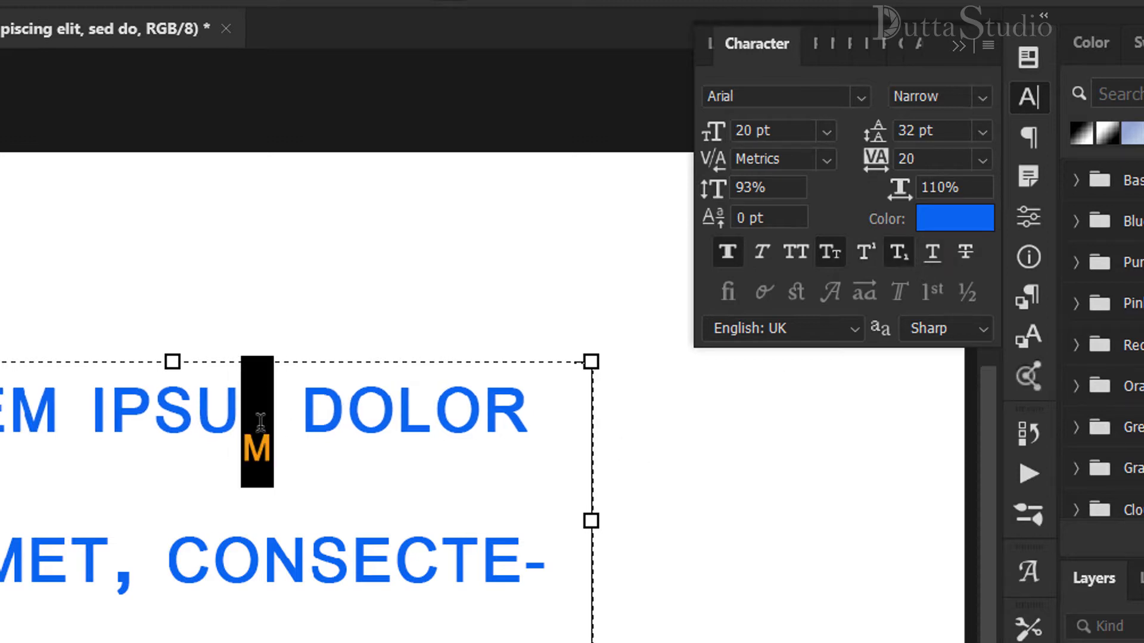
{"action": "left_click", "coordinate": [897, 253]}
{"action": "left_click", "coordinate": [938, 252]}
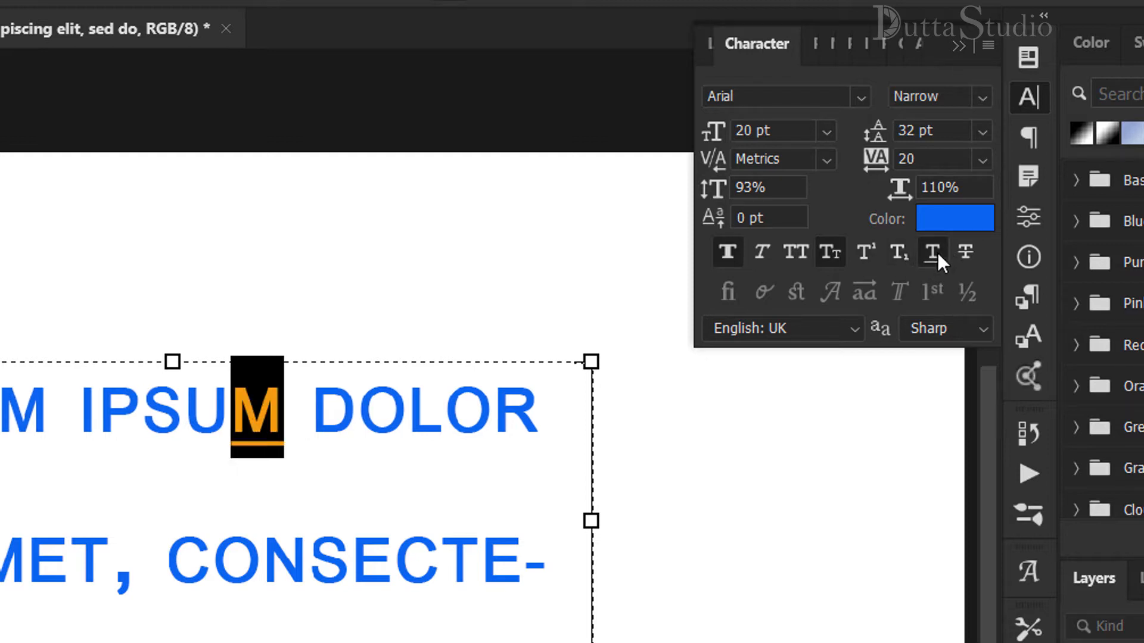
- Try strikethrough on the selected letter M of IPSUM, and clear its strikethrough, underline and Small Caps formatting
{"action": "left_click", "coordinate": [964, 260]}
{"action": "left_click", "coordinate": [962, 260]}
{"action": "left_click", "coordinate": [932, 258]}
{"action": "left_click", "coordinate": [834, 255]}
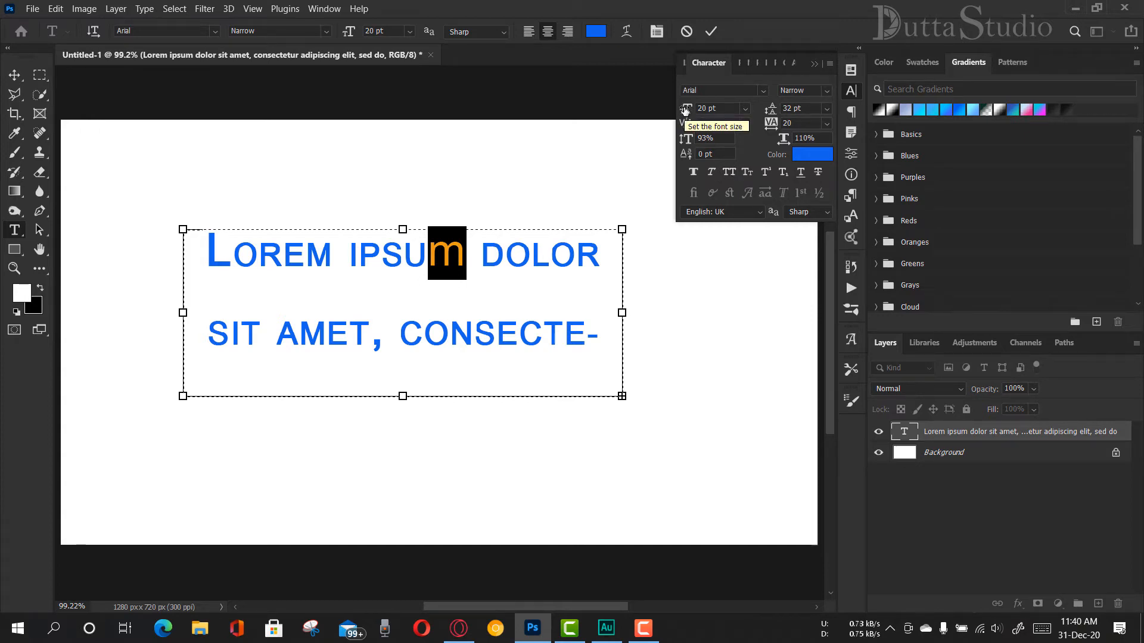
- Try font sizes of 37 pt and 23 pt on the selected letter m of ipsum
{"action": "left_click_drag", "start_coordinate": [685, 109], "coordinate": [698, 110]}
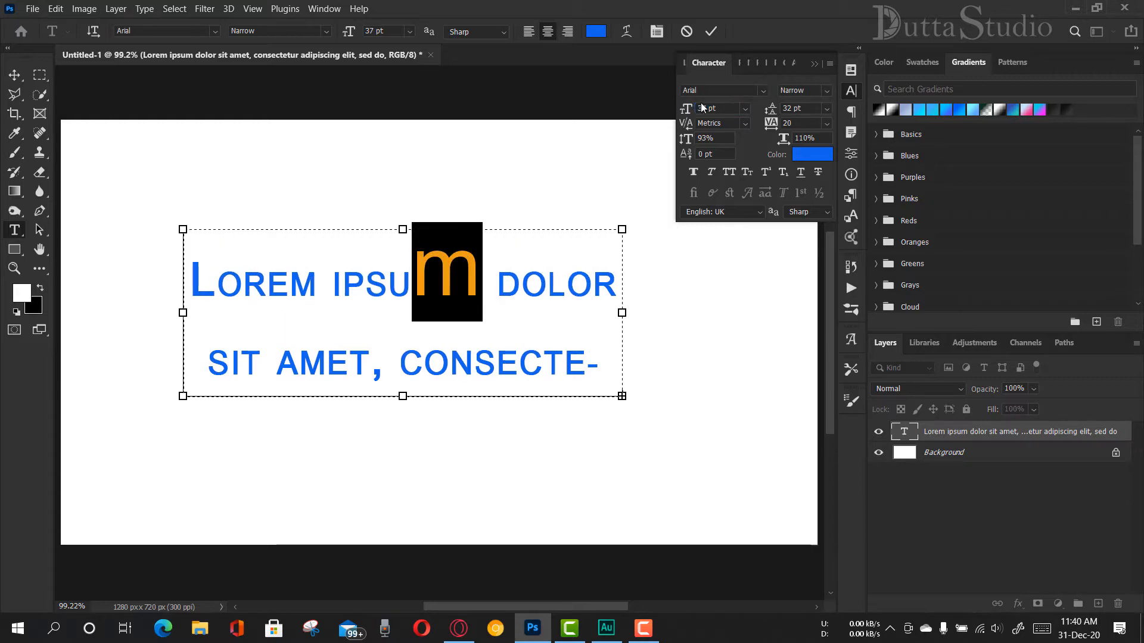
{"action": "left_click_drag", "start_coordinate": [686, 110], "coordinate": [674, 110]}
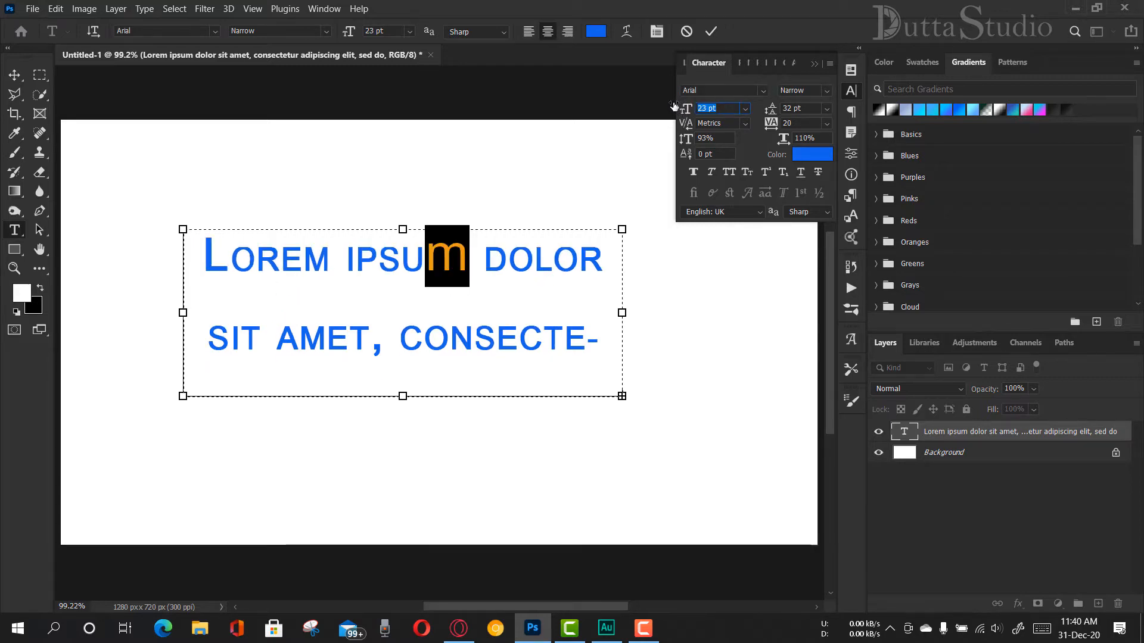
{"action": "key", "text": "Right"}
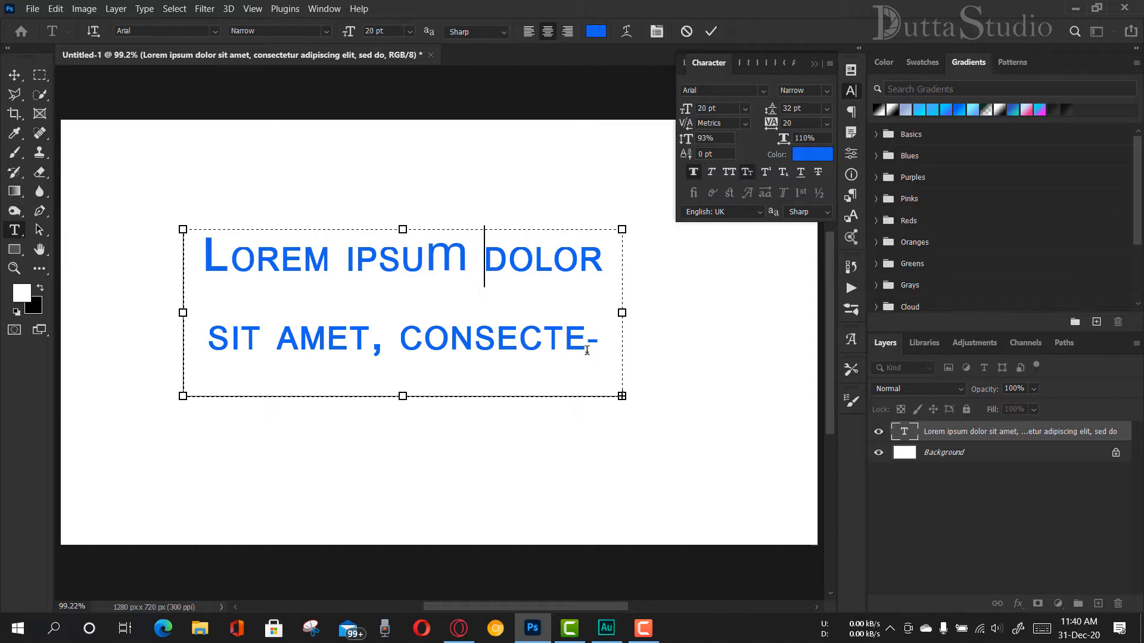
{"action": "left_click_drag", "start_coordinate": [597, 354], "coordinate": [202, 250]}
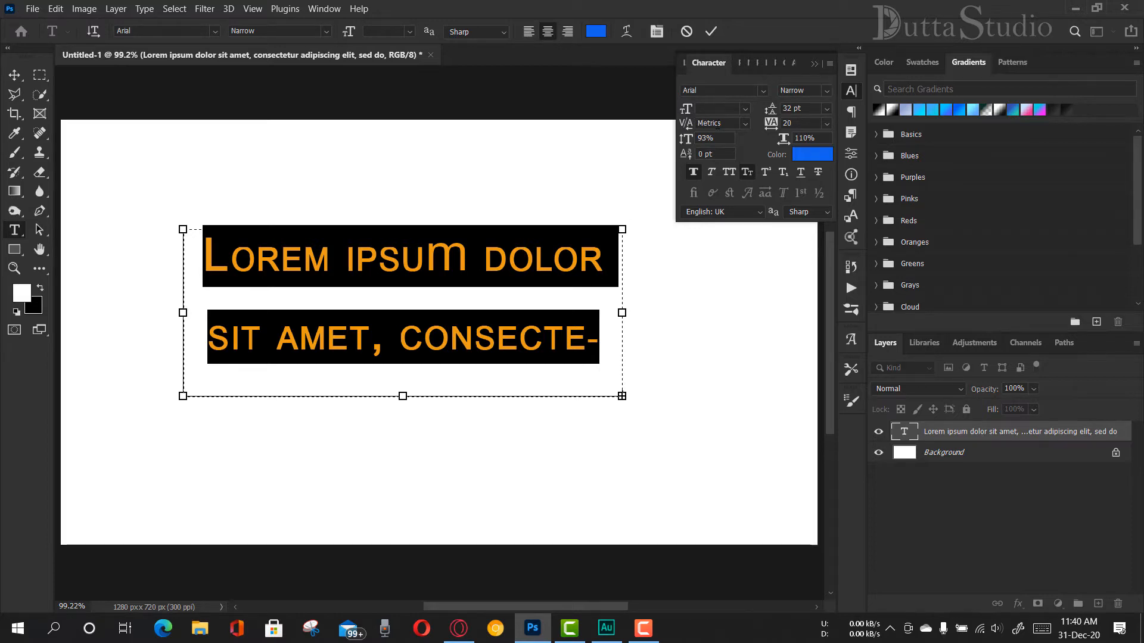
{"action": "left_click", "coordinate": [566, 319]}
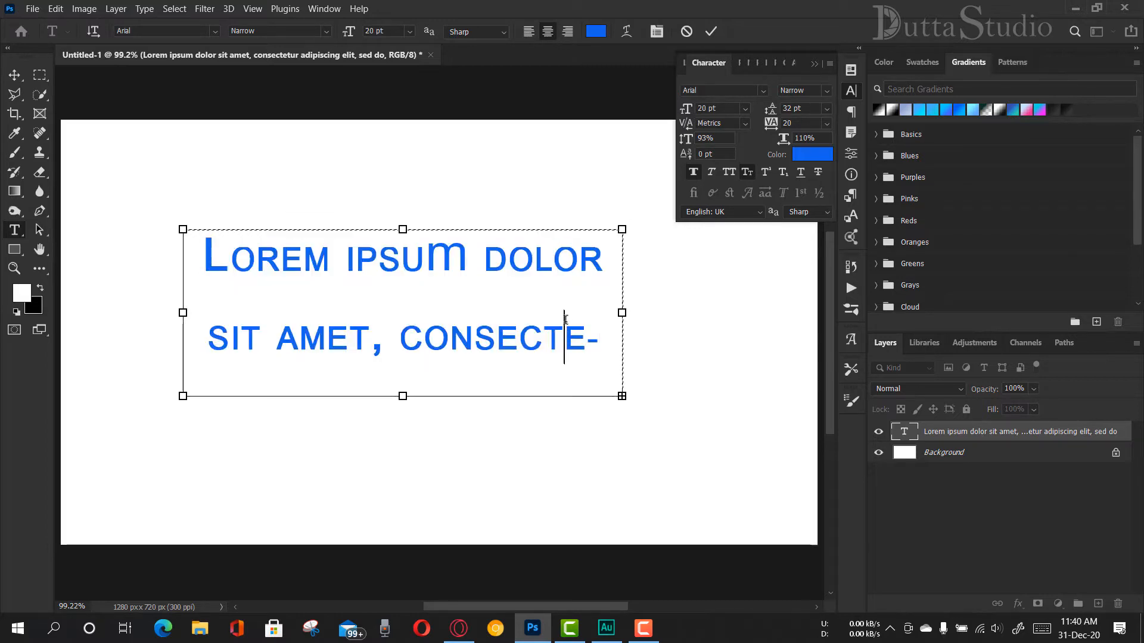
- Replace all the placeholder text in the text box with "Hi, viewers"
{"action": "key", "text": "ctrl+a"}
{"action": "key", "text": "BackSpace"}
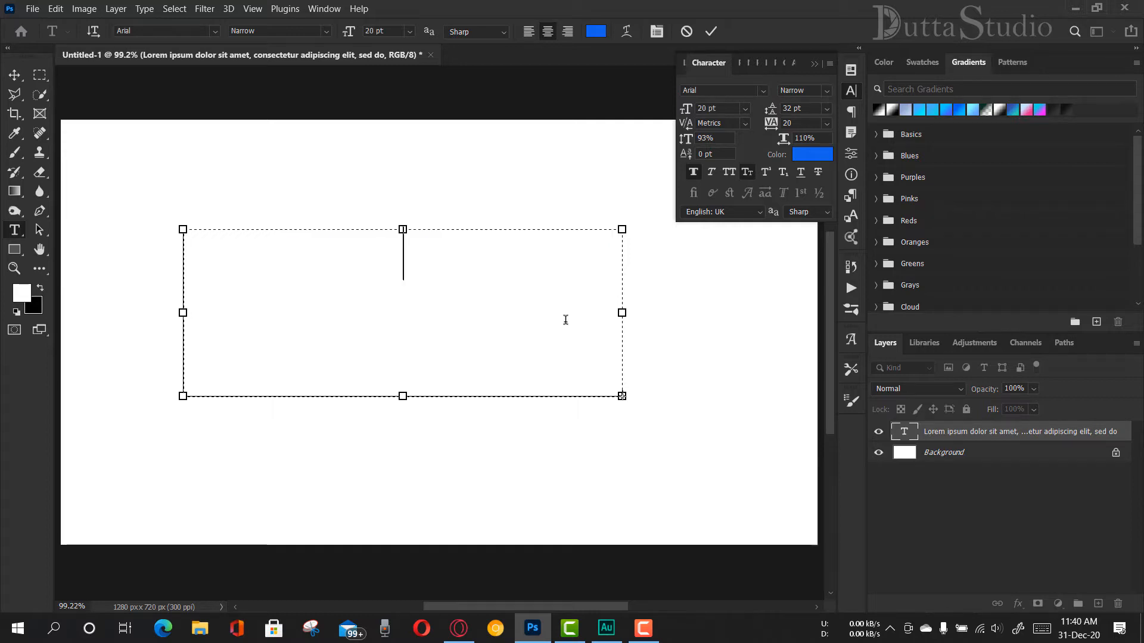
{"action": "type", "text": "Hi, "}
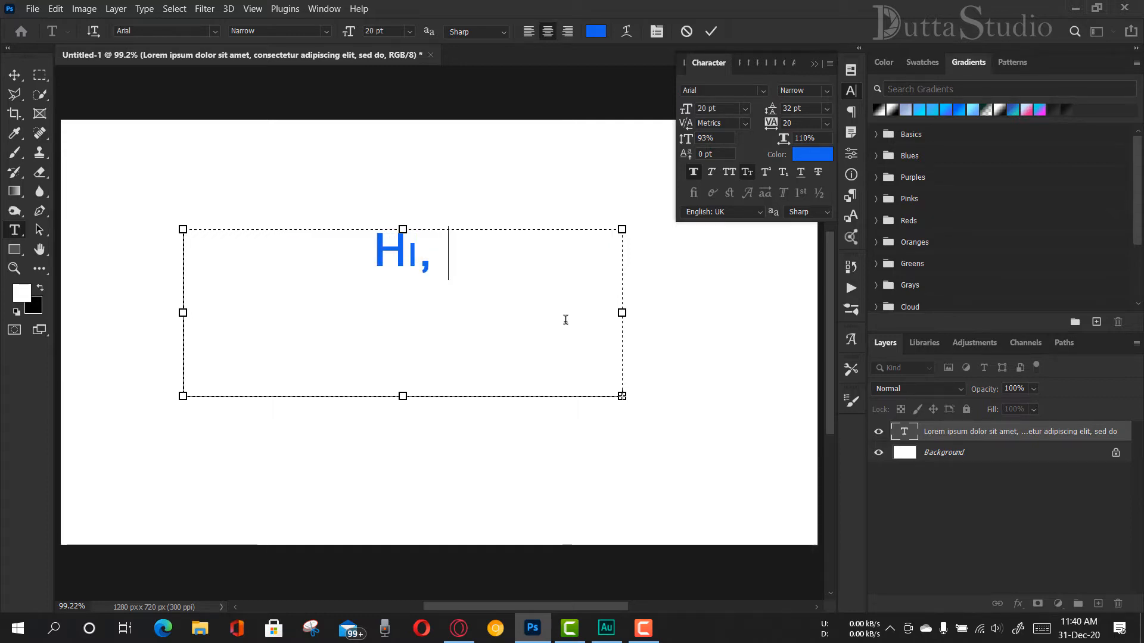
{"action": "type", "text": "vi"}
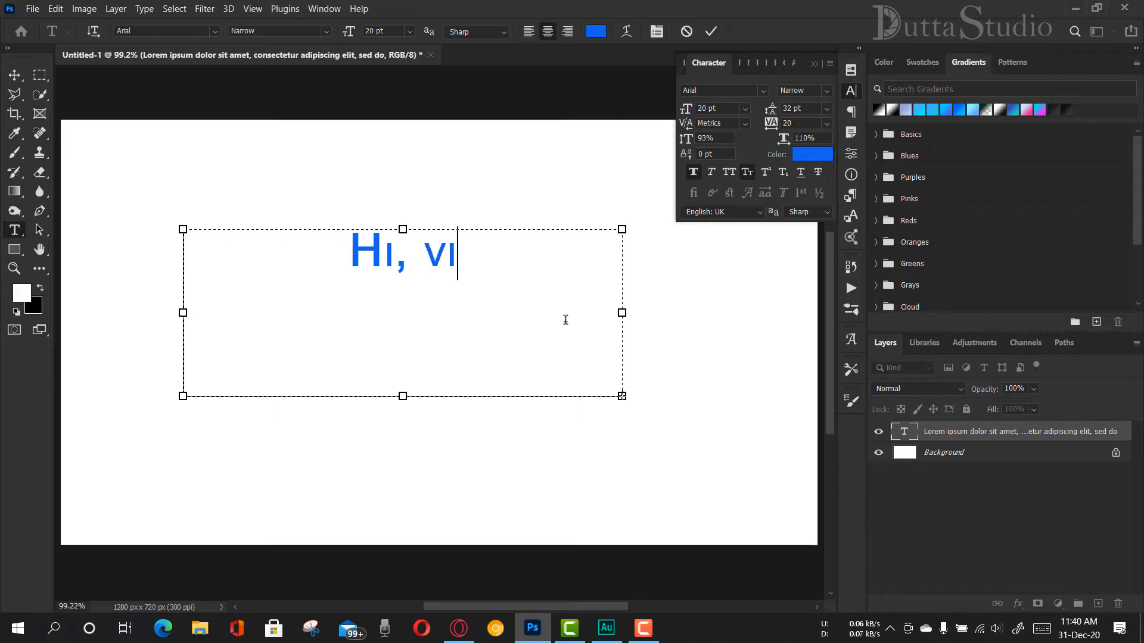
{"action": "type", "text": "ewers"}
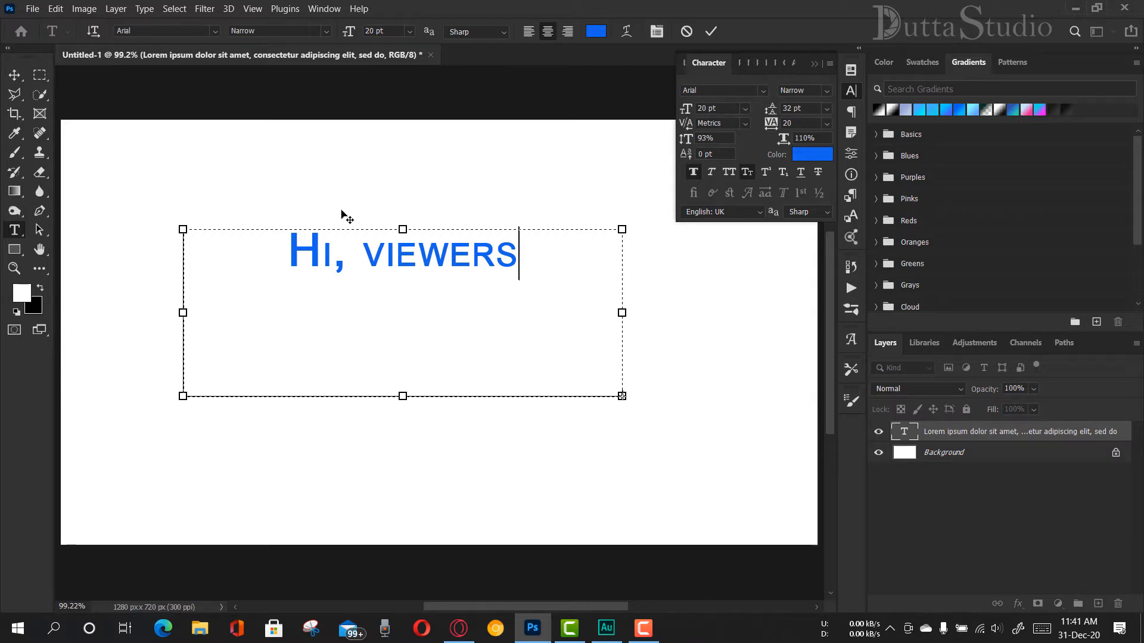
- Add a second line reading "From DS" below "Hi, viewers" in the same text box
{"action": "key", "text": "ctrl+a"}
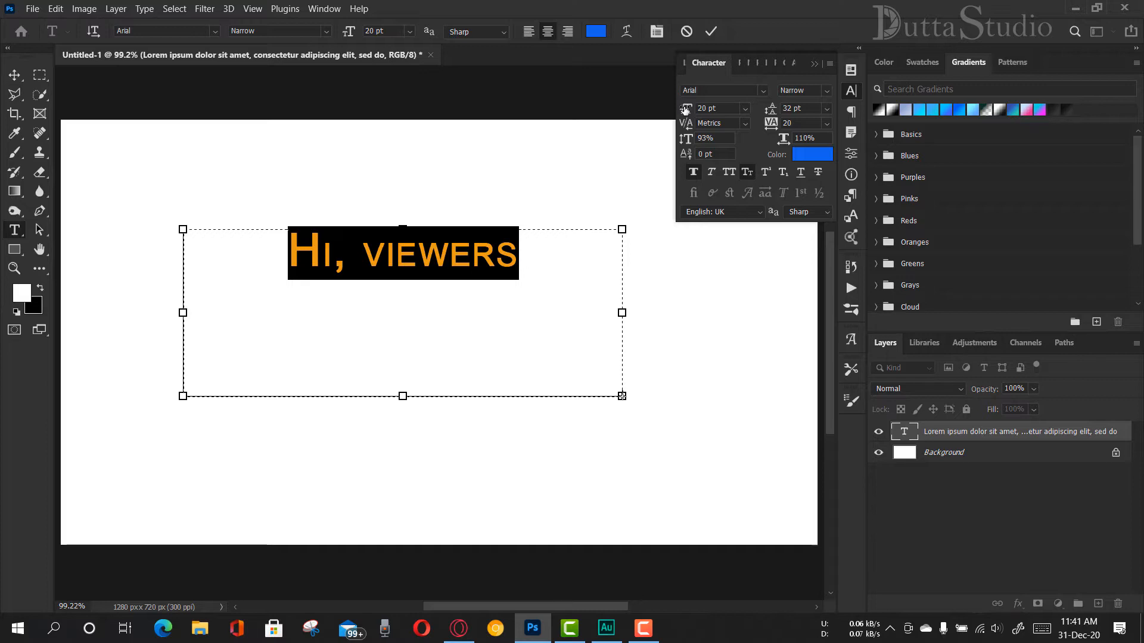
{"action": "left_click_drag", "start_coordinate": [687, 110], "coordinate": [685, 113]}
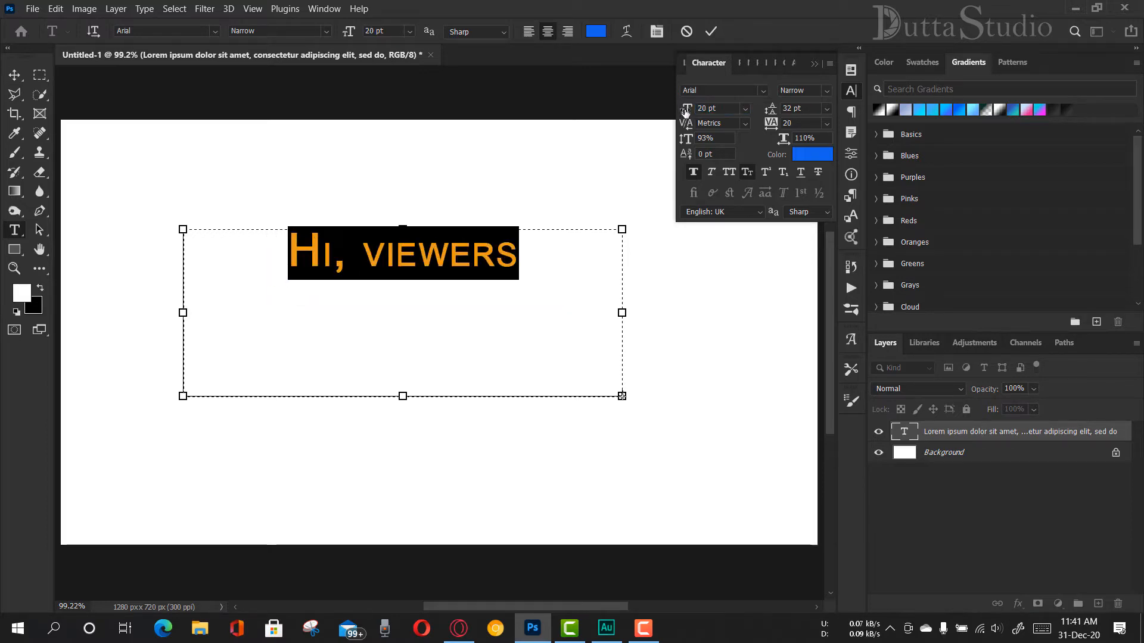
{"action": "left_click", "coordinate": [538, 264]}
{"action": "key", "text": "Return"}
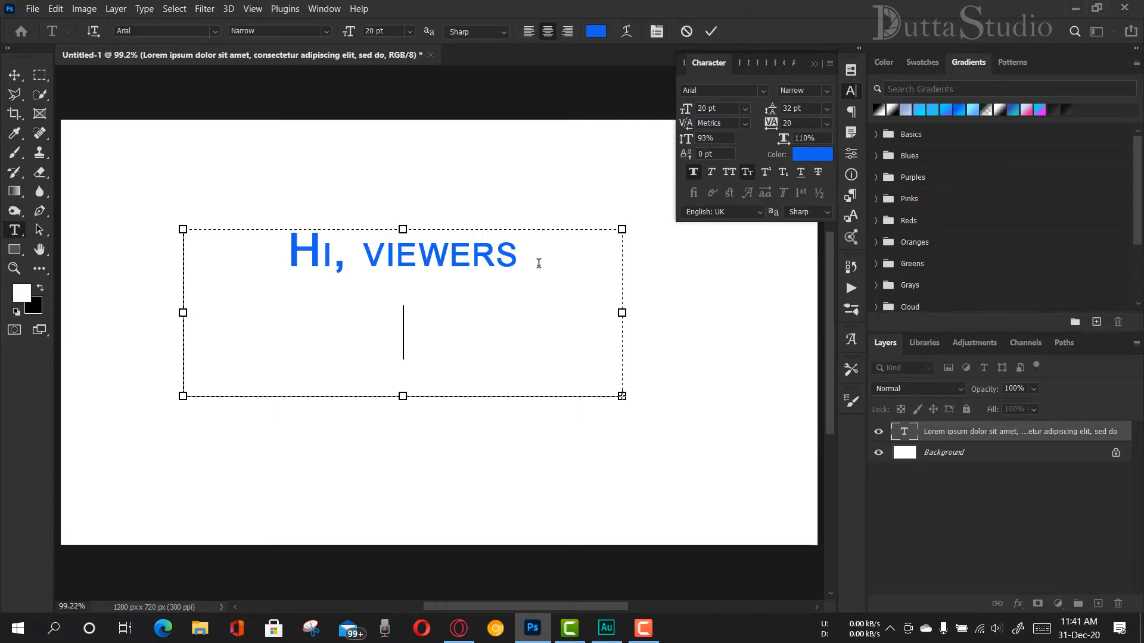
{"action": "type", "text": "Fr"}
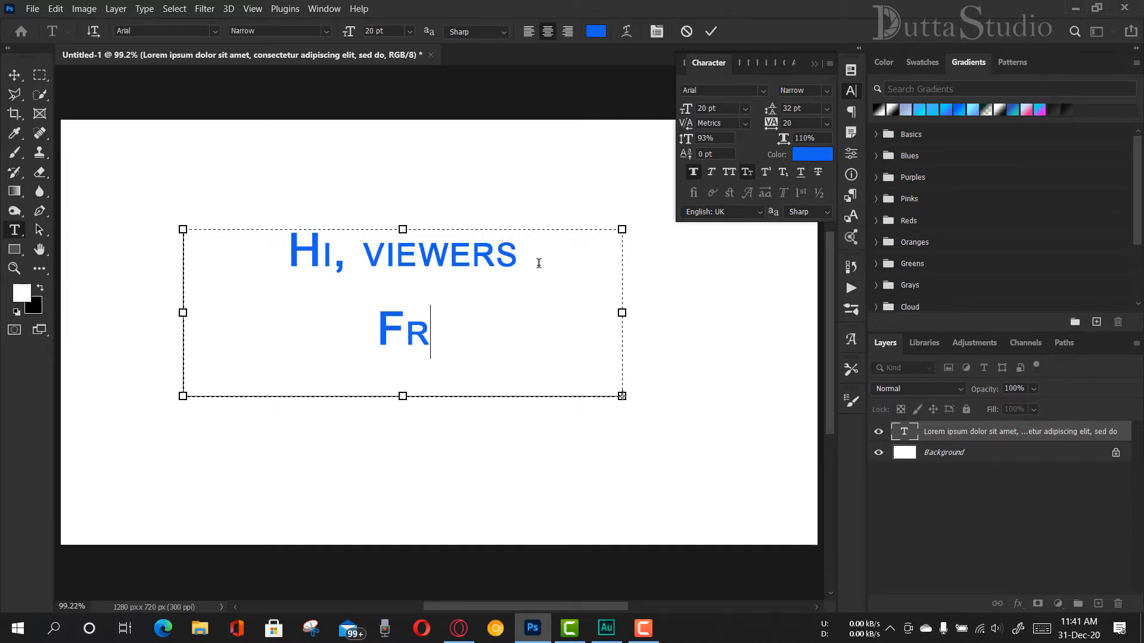
{"action": "type", "text": "om DS"}
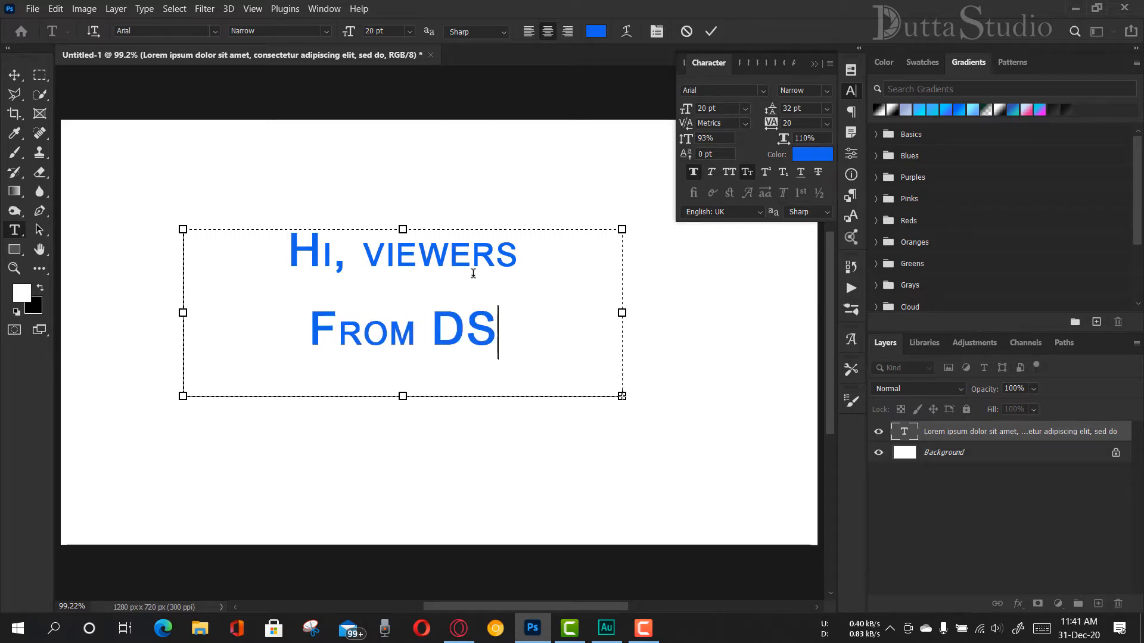
- Select both text lines and set leading to 23 pt, tracking to -20, vertical scale to 87% and horizontal scale to 105%
{"action": "left_click_drag", "start_coordinate": [506, 340], "coordinate": [287, 254]}
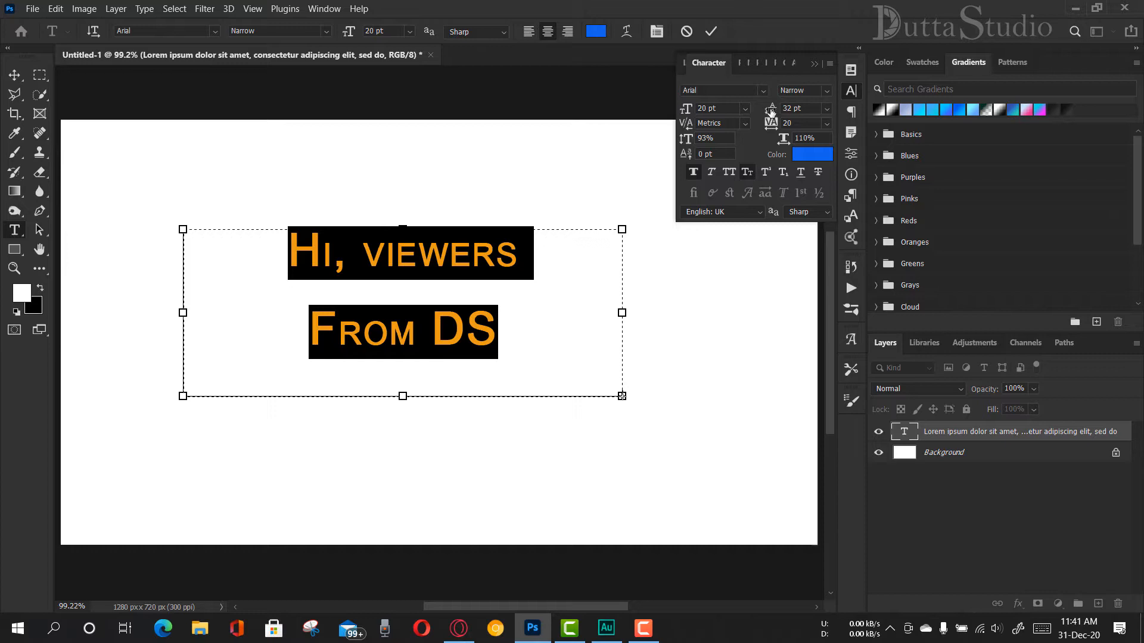
{"action": "left_click_drag", "start_coordinate": [770, 111], "coordinate": [771, 123]}
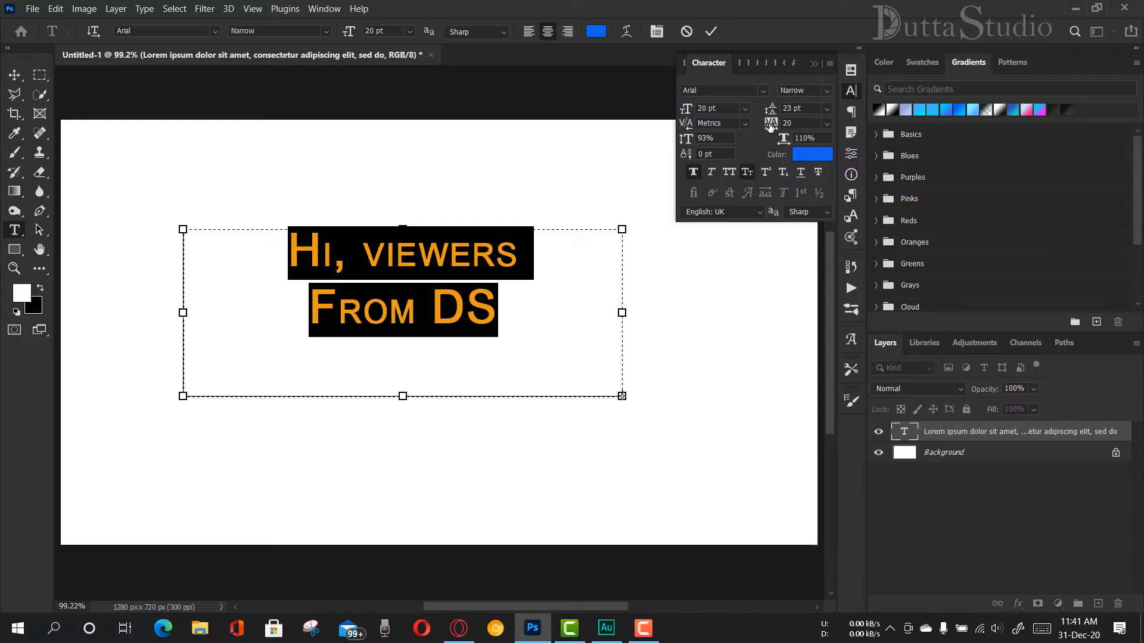
{"action": "left_click_drag", "start_coordinate": [769, 125], "coordinate": [769, 128]}
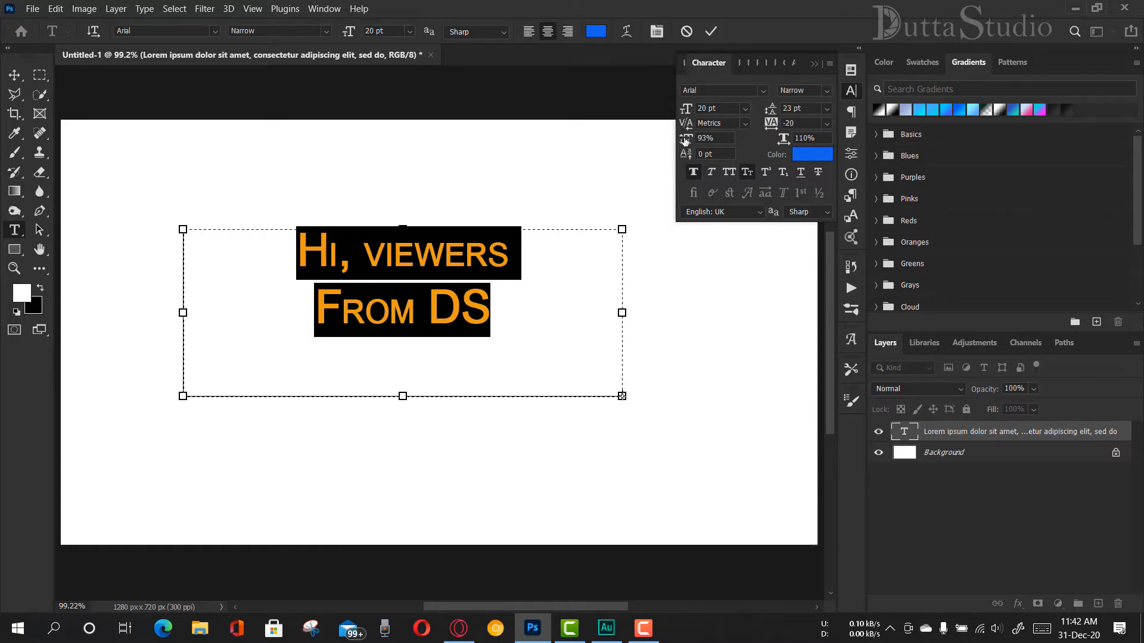
{"action": "mouse_move", "coordinate": [685, 138]}
{"action": "left_mouse_down"}
{"action": "mouse_move", "coordinate": [704, 143]}
{"action": "mouse_move", "coordinate": [679, 141]}
{"action": "left_mouse_up"}
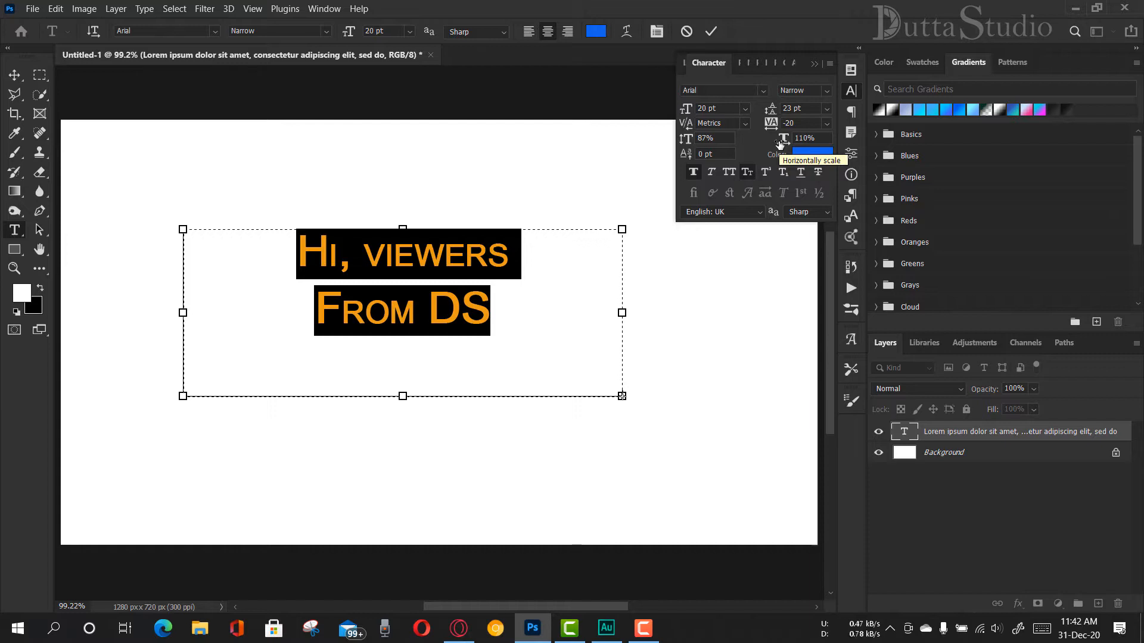
{"action": "mouse_move", "coordinate": [780, 143]}
{"action": "left_mouse_down"}
{"action": "mouse_move", "coordinate": [794, 150]}
{"action": "mouse_move", "coordinate": [775, 154]}
{"action": "left_mouse_up"}
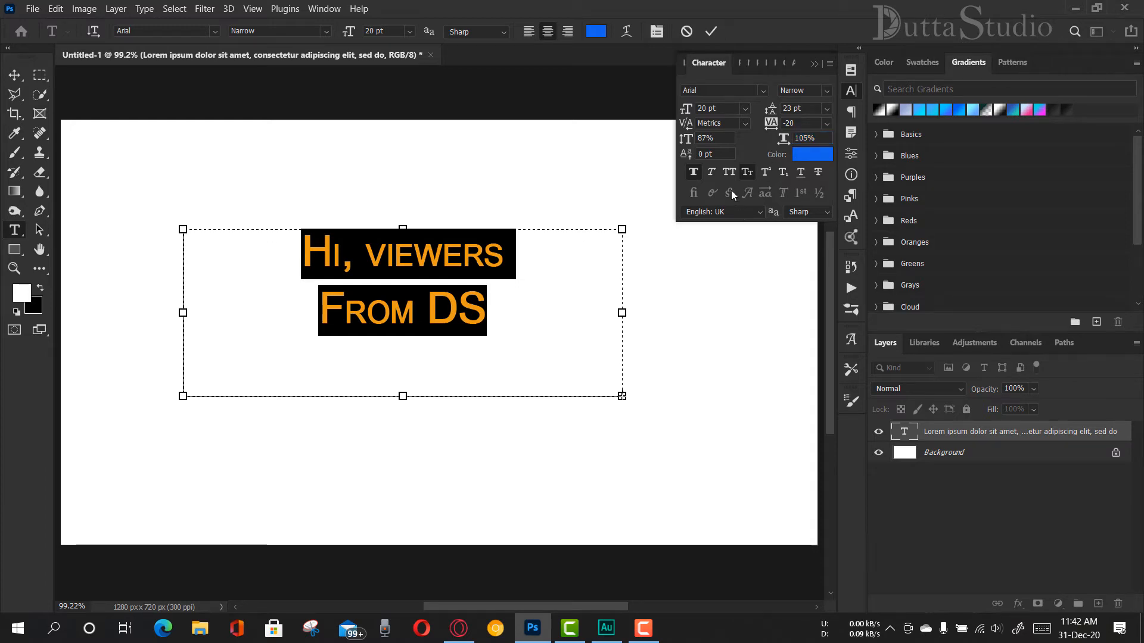
- Remove Small Caps and Faux Bold from both lines, apply the Painting With Chocolate font, and commit the text
{"action": "left_click", "coordinate": [747, 175]}
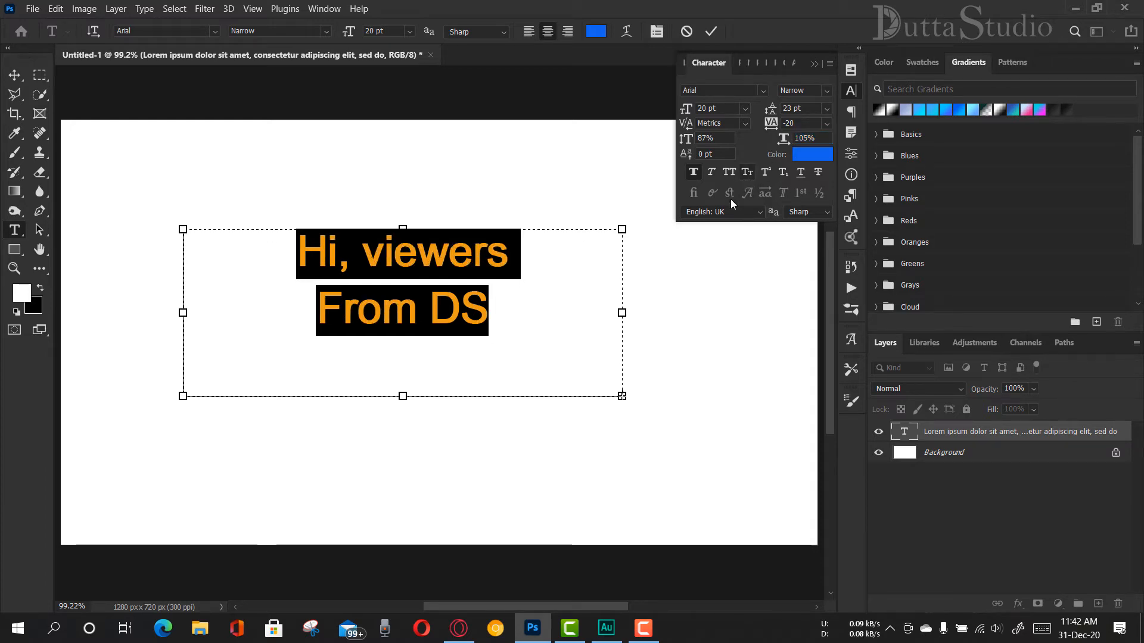
{"action": "left_click", "coordinate": [694, 174]}
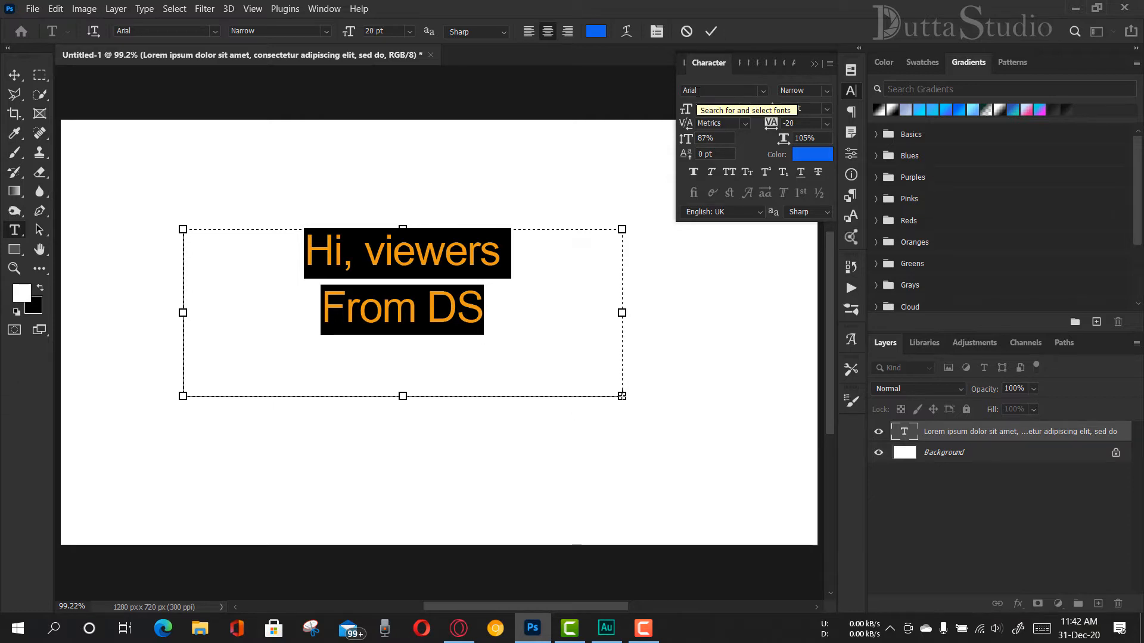
{"action": "left_click", "coordinate": [764, 91]}
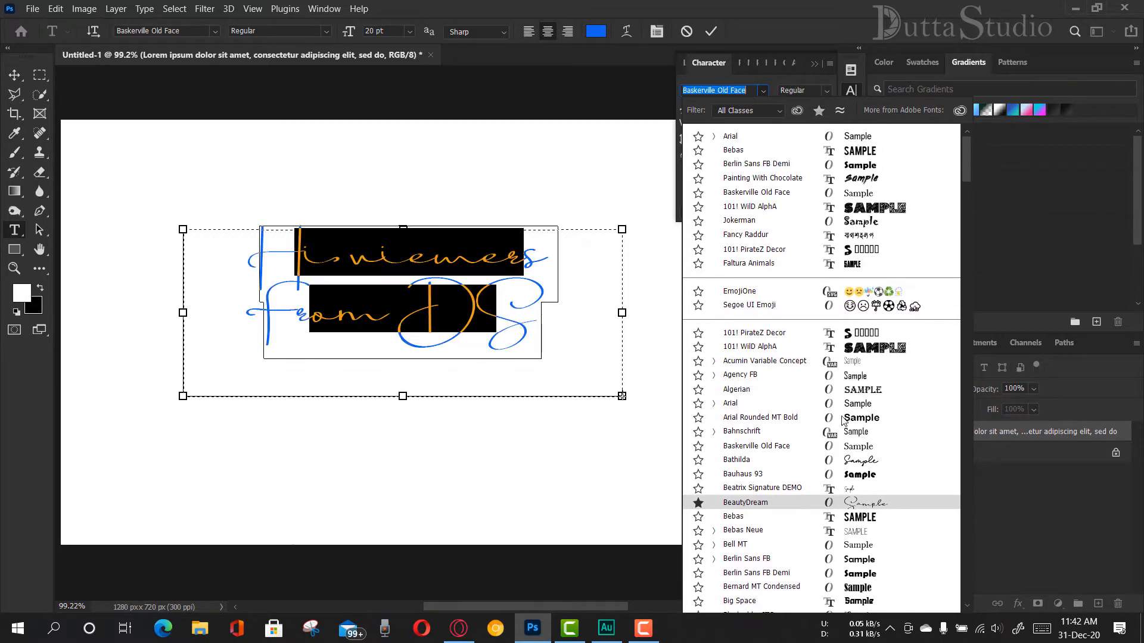
{"action": "left_click", "coordinate": [853, 180]}
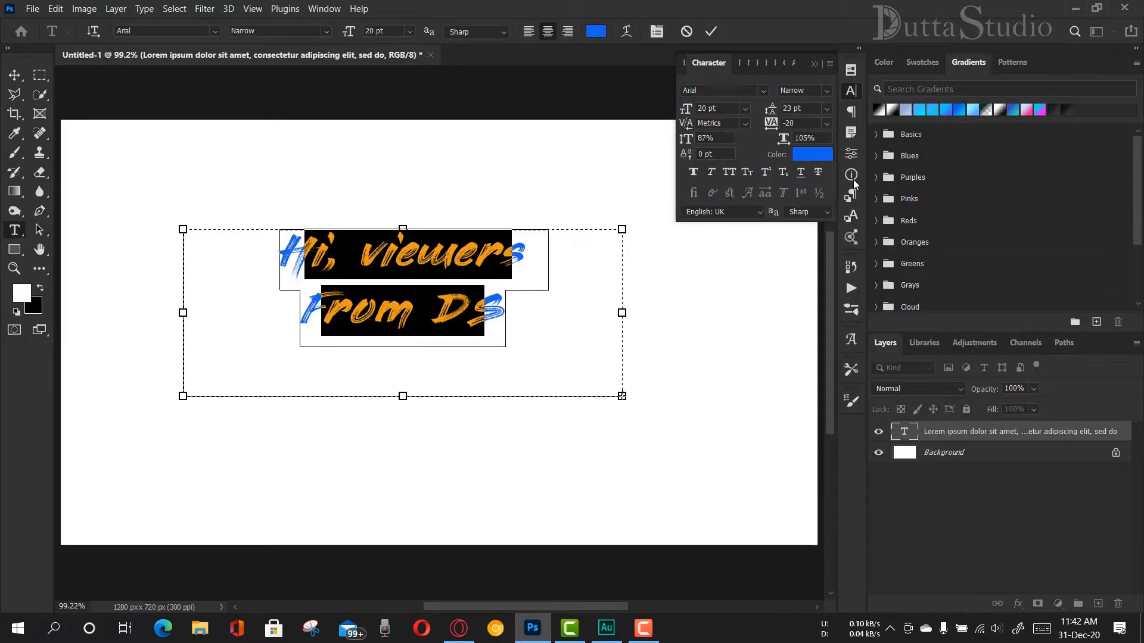
{"action": "left_click", "coordinate": [815, 63]}
{"action": "left_click", "coordinate": [713, 32]}
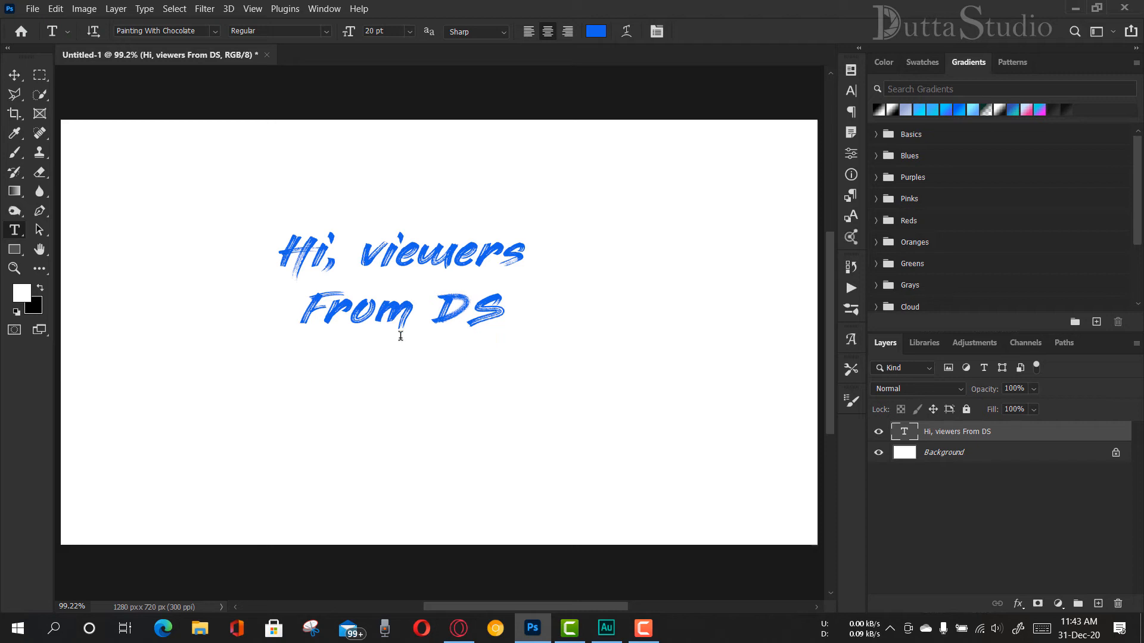
- Reselect all the text and format it in Berlin Sans FB Demi with tracking 20 and font size 33 pt
{"action": "left_click", "coordinate": [447, 303]}
{"action": "key", "text": "ctrl+a"}
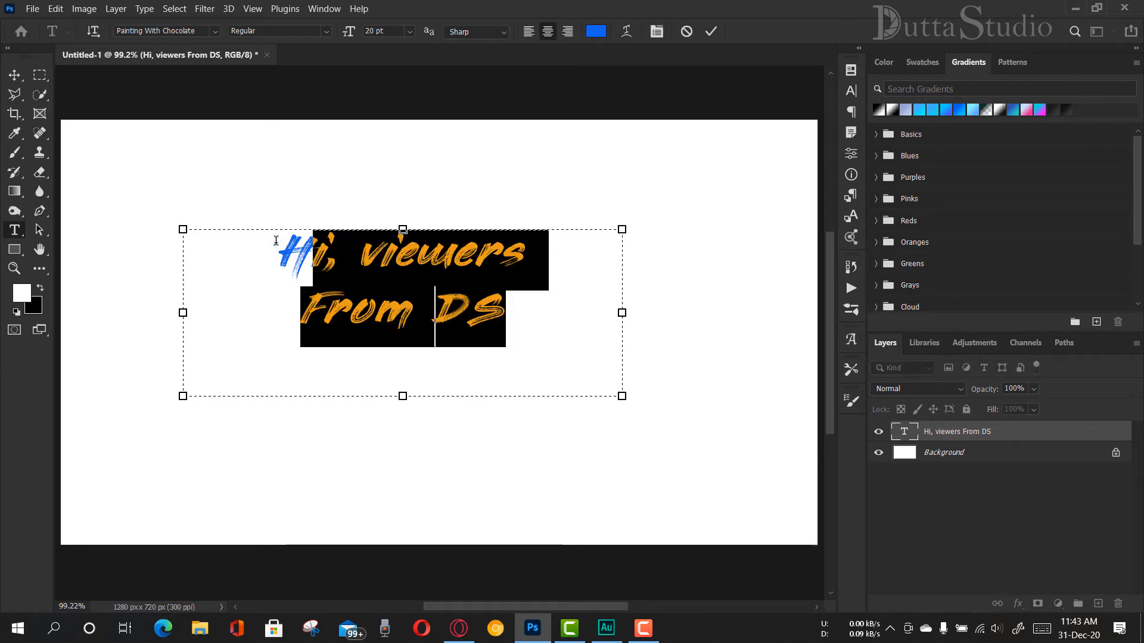
{"action": "left_click", "coordinate": [656, 32]}
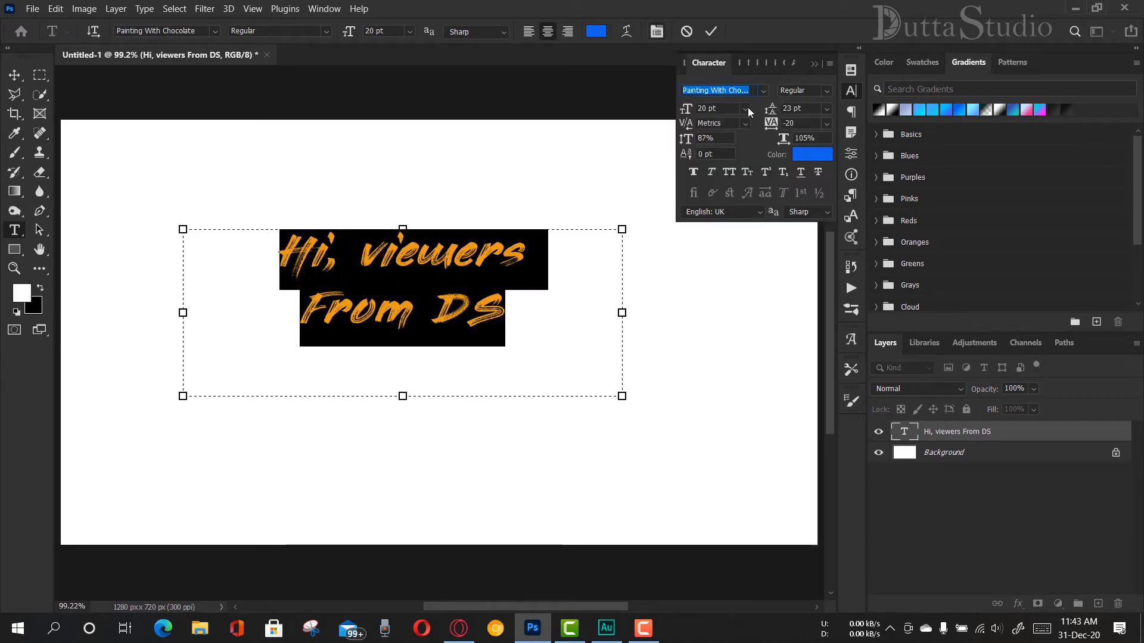
{"action": "left_click", "coordinate": [763, 91]}
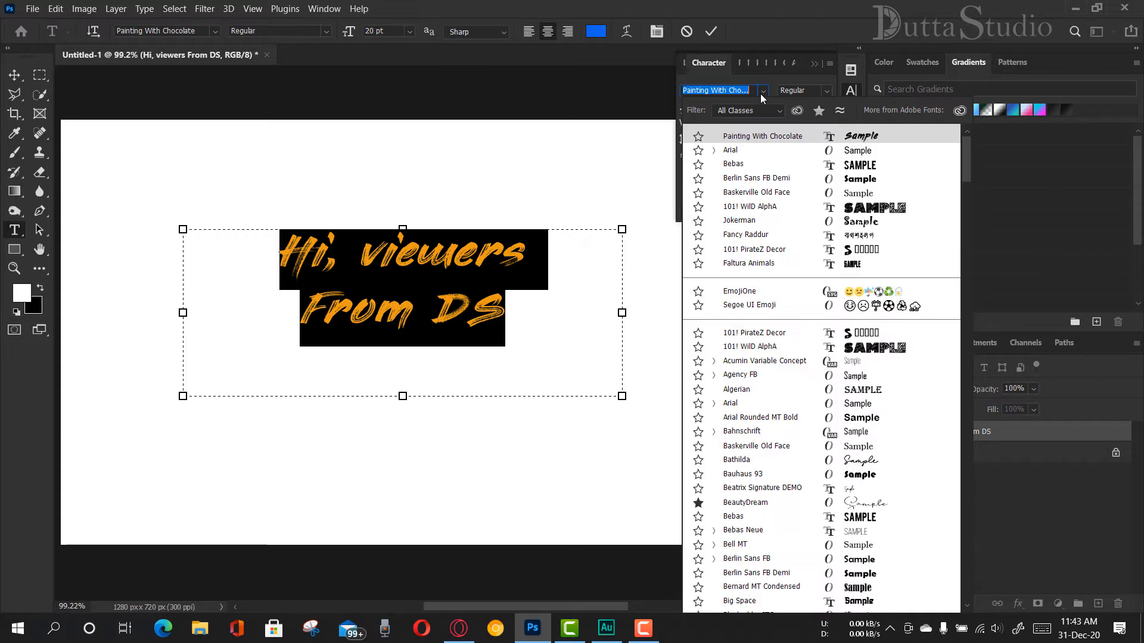
{"action": "left_click", "coordinate": [865, 180]}
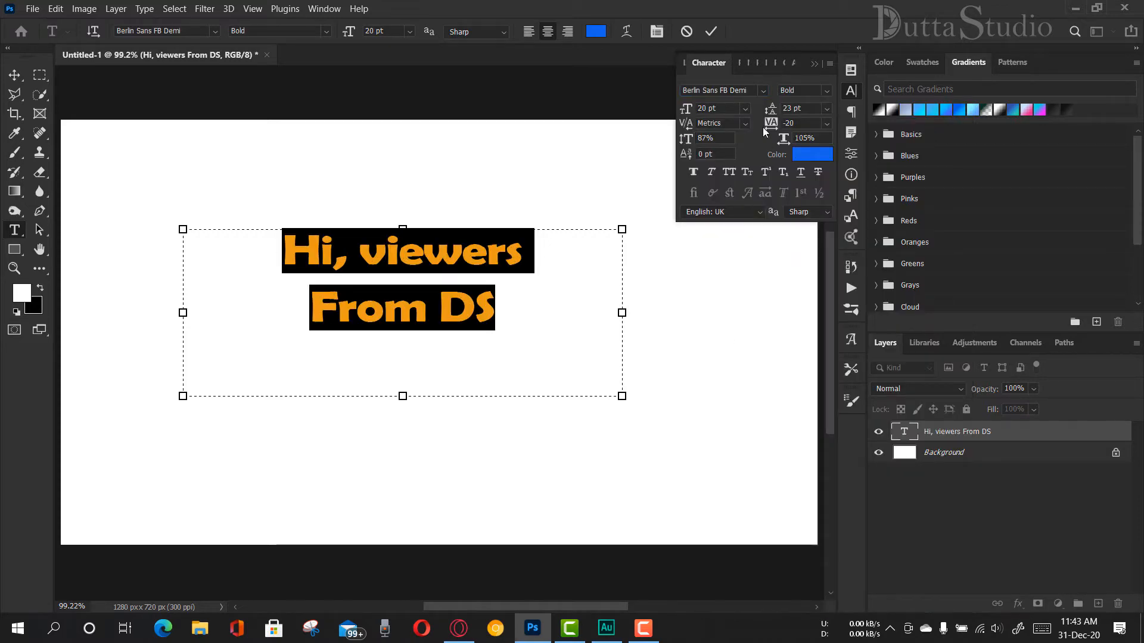
{"action": "left_click_drag", "start_coordinate": [766, 126], "coordinate": [767, 125]}
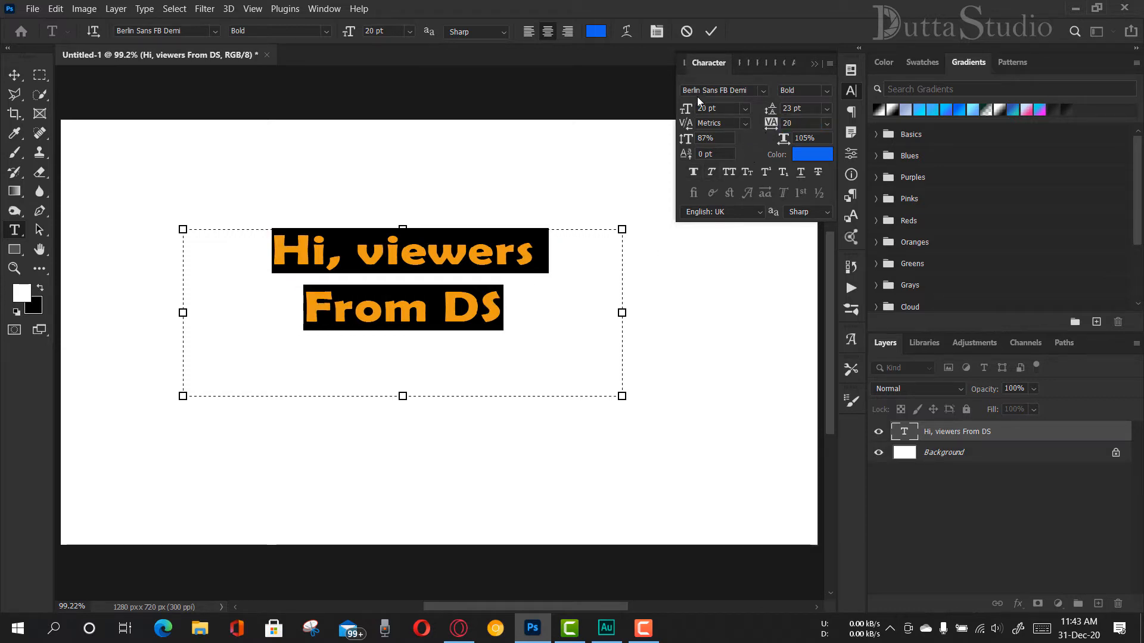
{"action": "left_click_drag", "start_coordinate": [686, 110], "coordinate": [695, 113]}
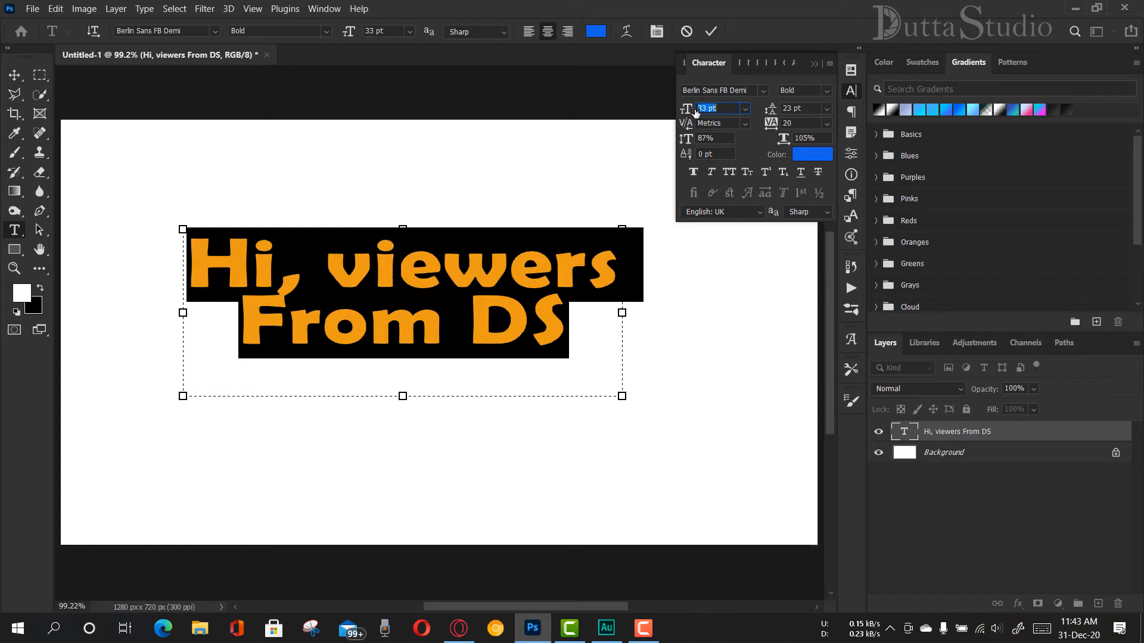
- Change the color of the "Hi, viewers From DS" text to light blue #74a8ff and commit the text
{"action": "left_click", "coordinate": [812, 154]}
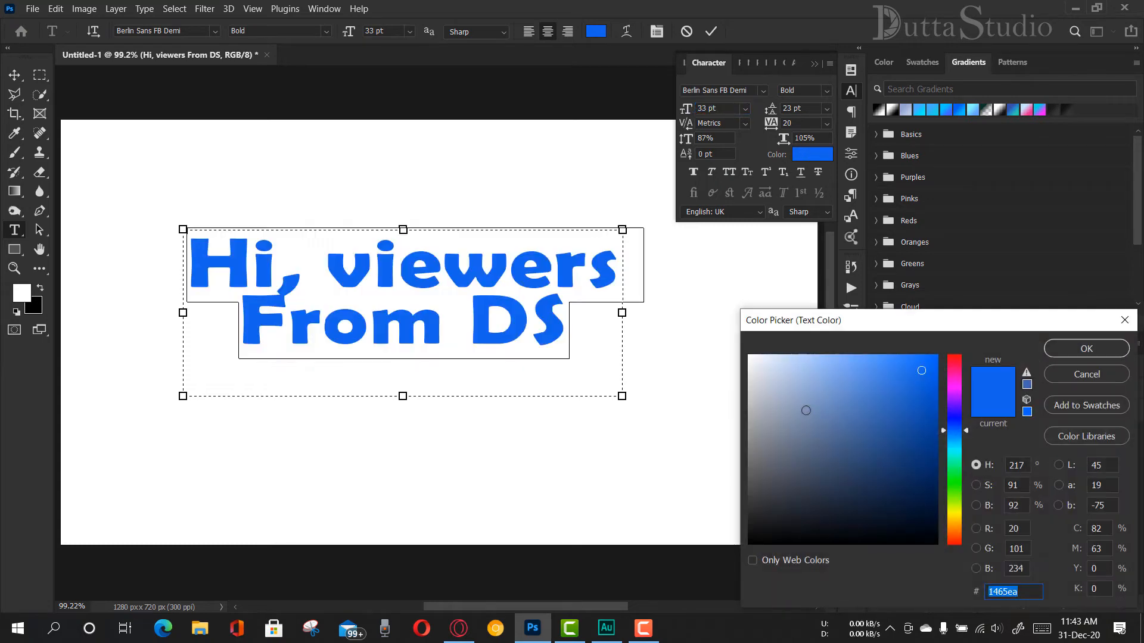
{"action": "mouse_move", "coordinate": [824, 384]}
{"action": "left_mouse_down"}
{"action": "mouse_move", "coordinate": [685, 328]}
{"action": "mouse_move", "coordinate": [852, 343]}
{"action": "left_mouse_up"}
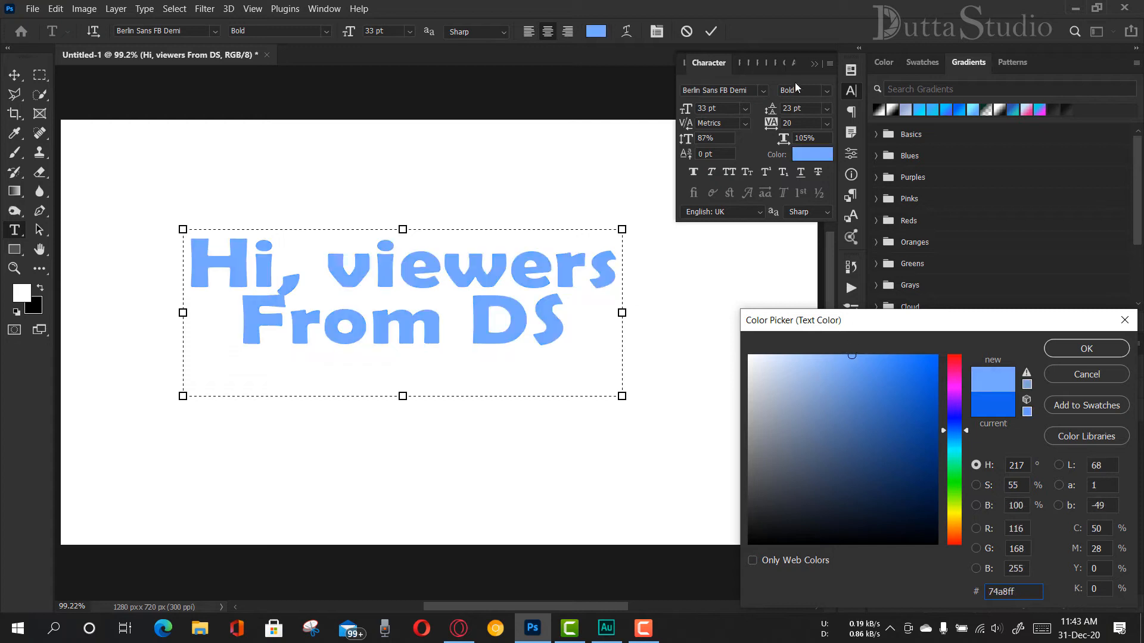
{"action": "left_click", "coordinate": [814, 63]}
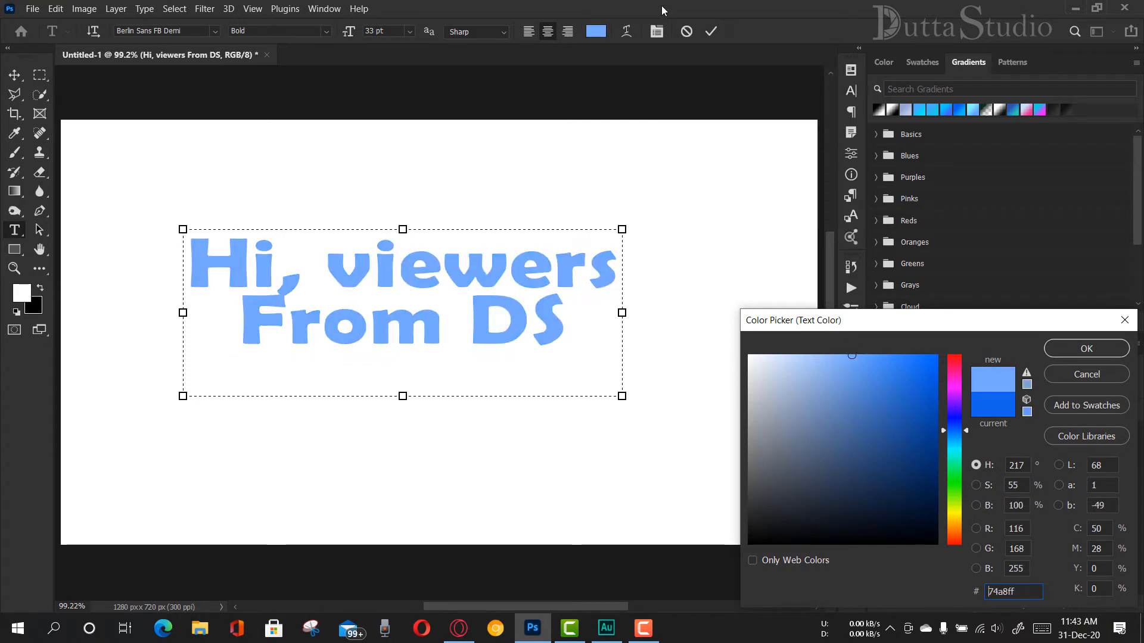
{"action": "left_click", "coordinate": [1064, 348]}
{"action": "left_click", "coordinate": [709, 33]}
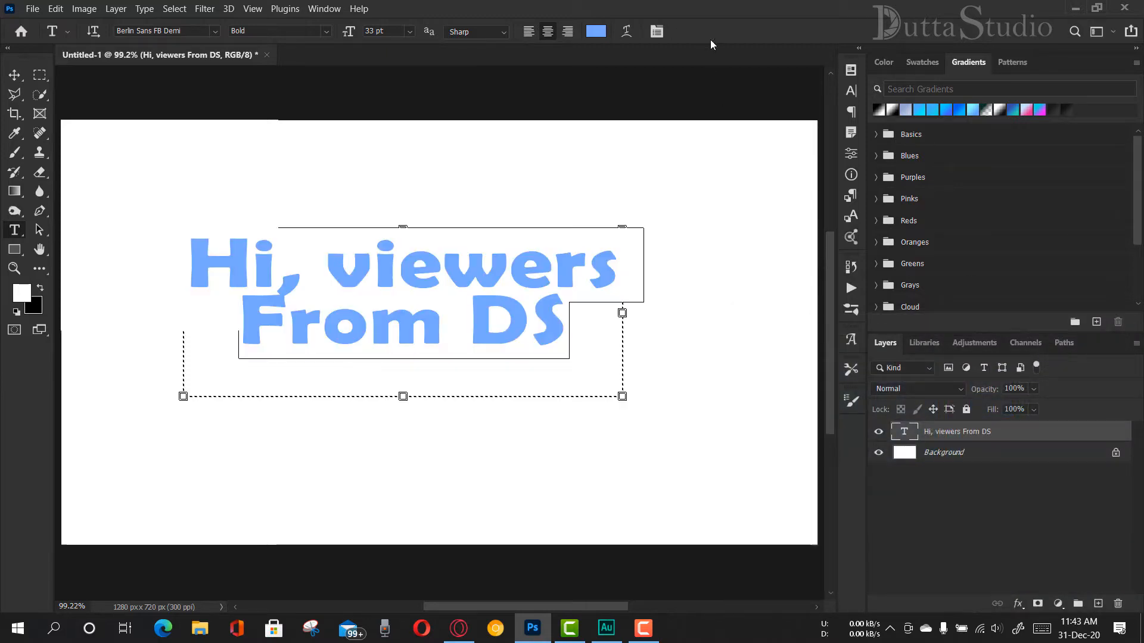
- Set the leading of the "Hi, viewers From DS" text to 39 pt, commit it, and collapse the character settings
{"action": "left_click", "coordinate": [19, 73]}
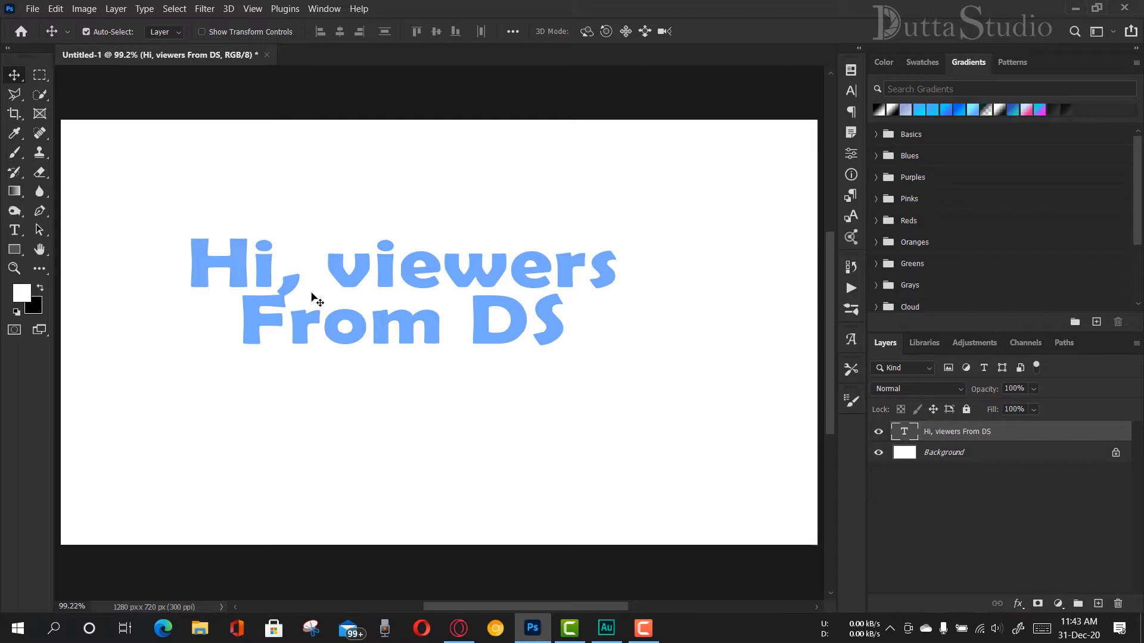
{"action": "double_click", "coordinate": [459, 334]}
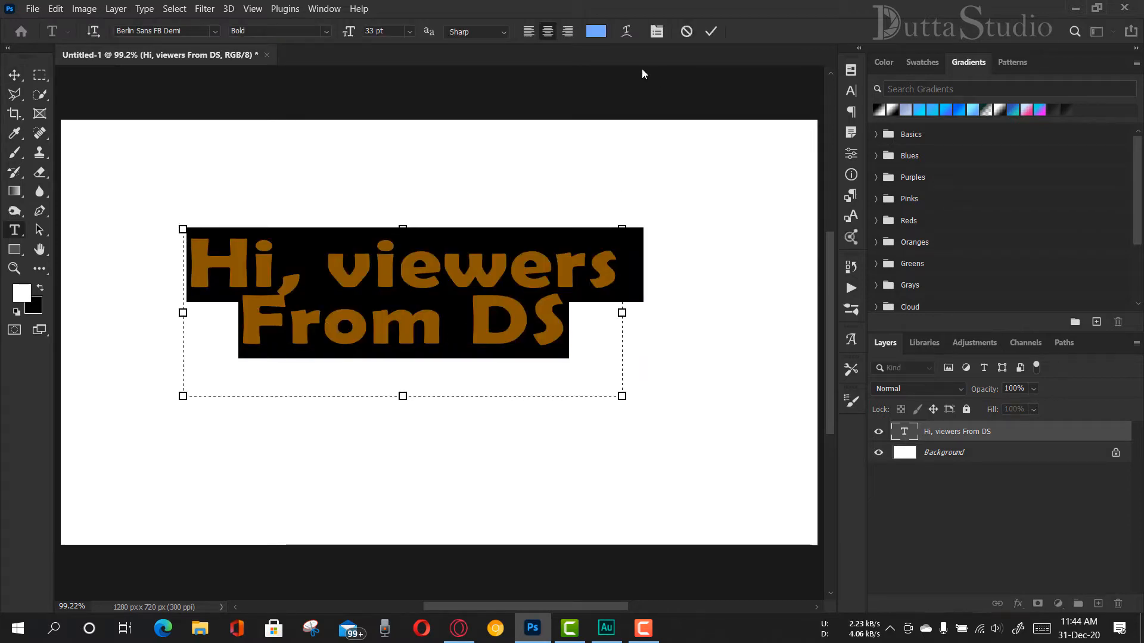
{"action": "left_click", "coordinate": [657, 31]}
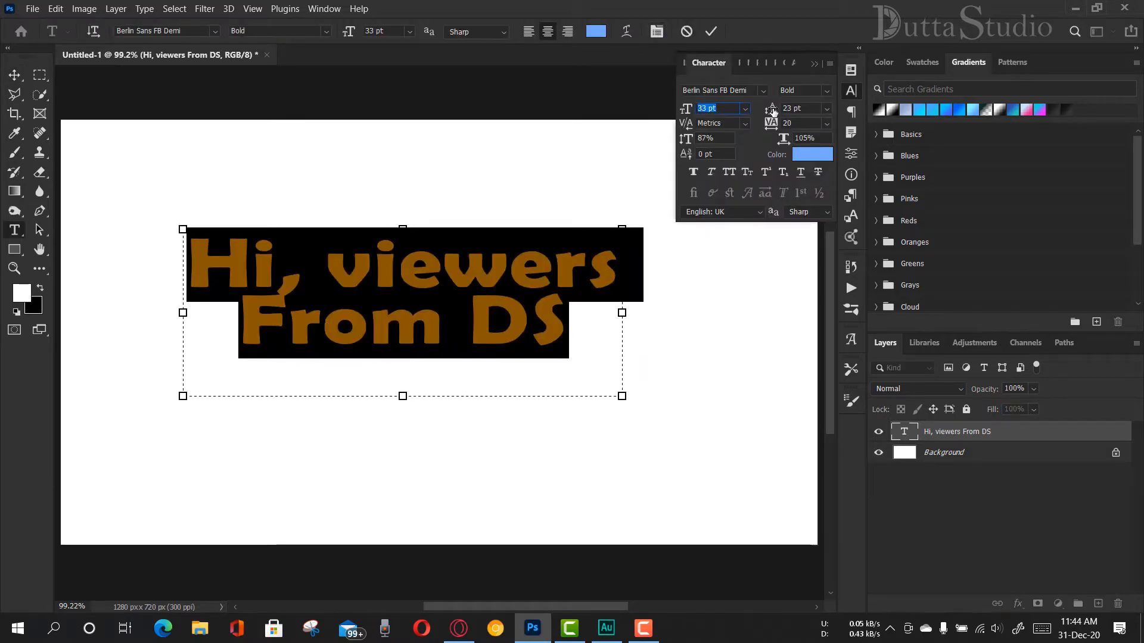
{"action": "left_click_drag", "start_coordinate": [772, 111], "coordinate": [786, 113]}
{"action": "left_click", "coordinate": [711, 31]}
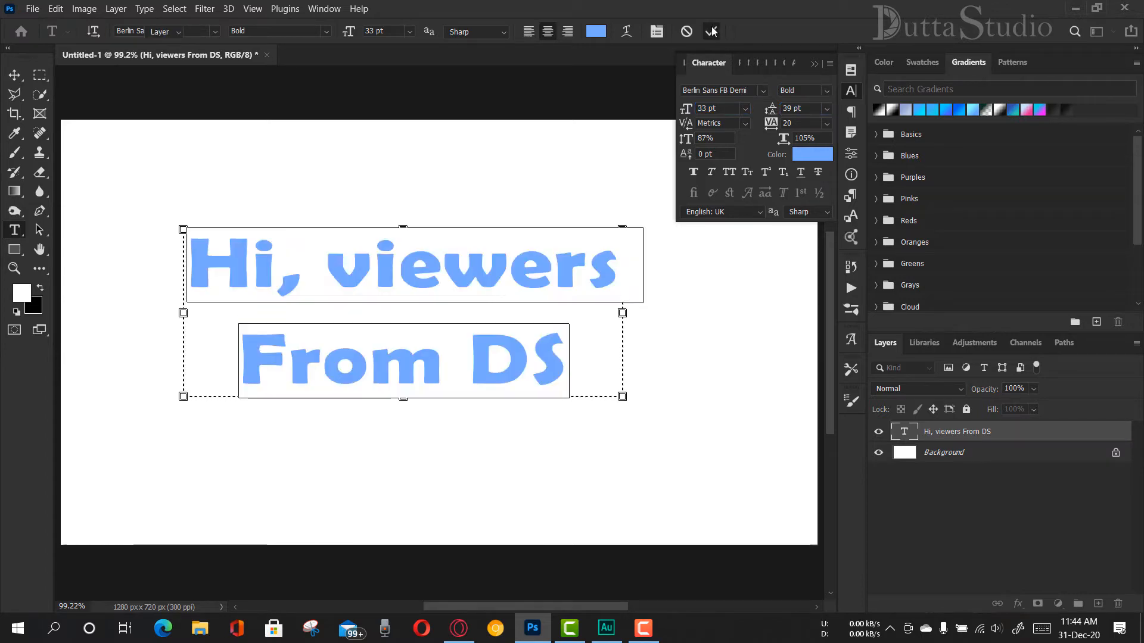
{"action": "key", "text": "v"}
{"action": "left_click", "coordinate": [816, 62]}
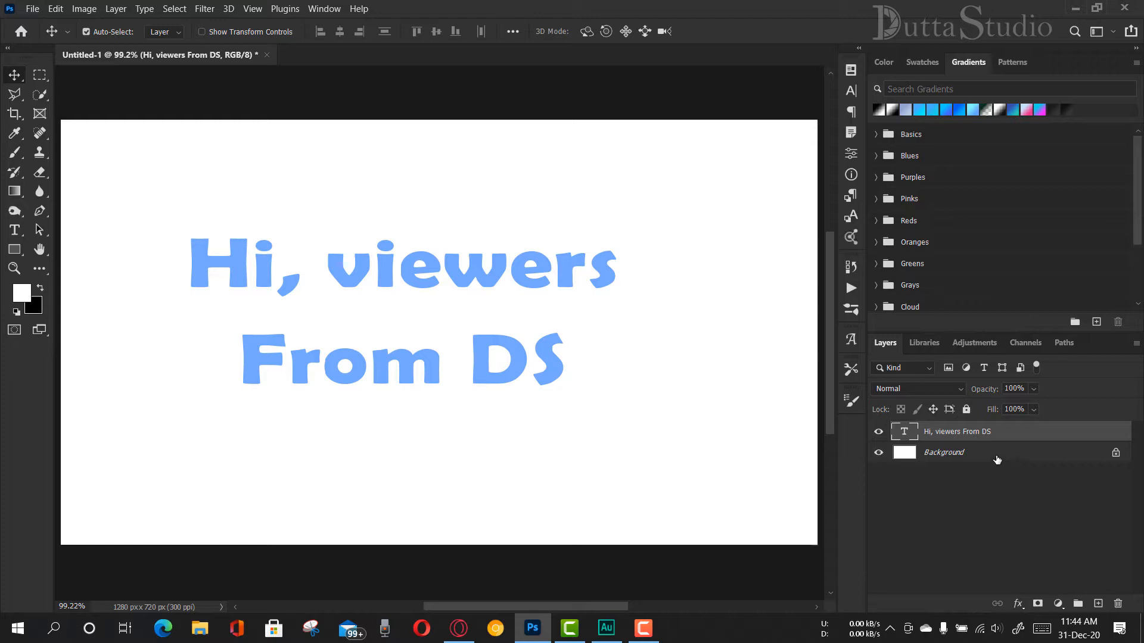
- Add a Solid Color fill layer in orange #ffa302
{"action": "left_click", "coordinate": [1063, 606]}
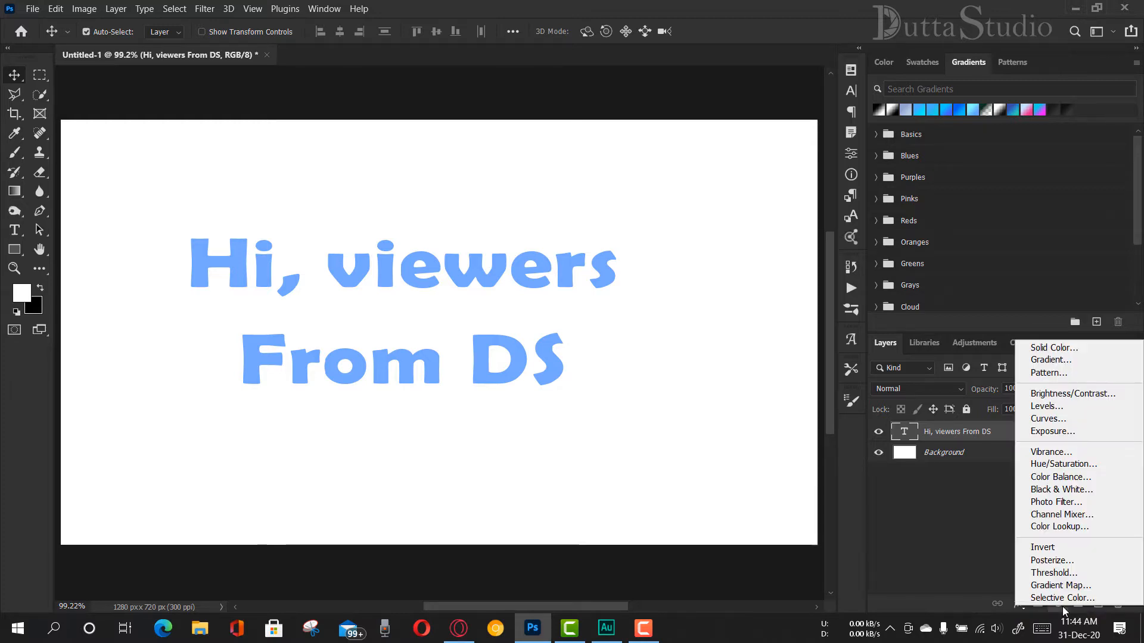
{"action": "left_click", "coordinate": [1078, 345]}
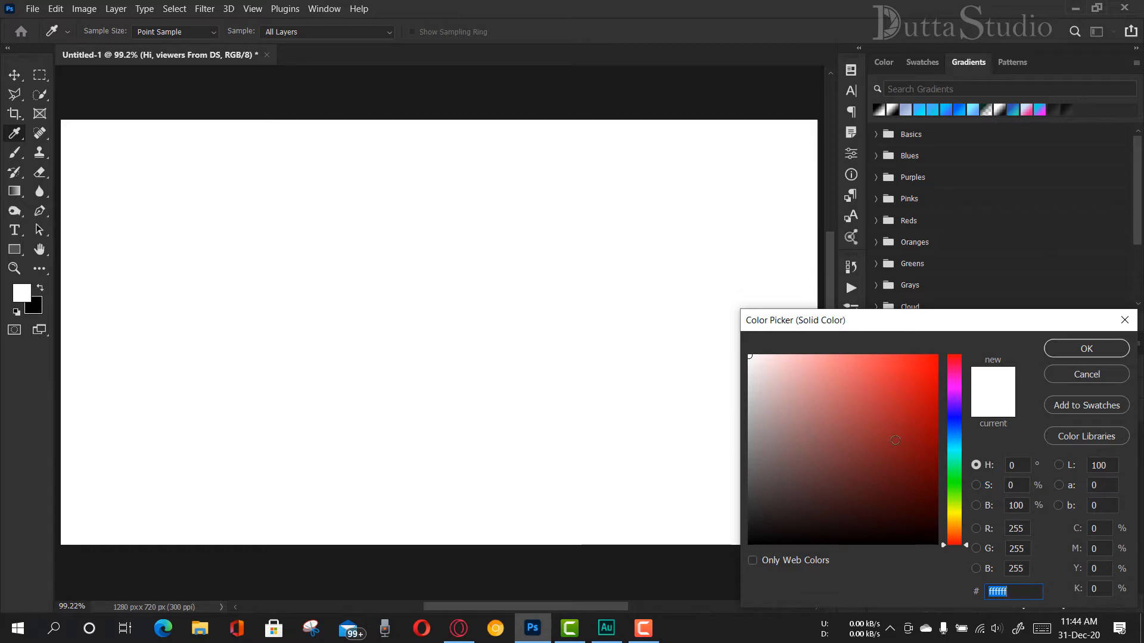
{"action": "left_click", "coordinate": [953, 531]}
{"action": "mouse_move", "coordinate": [953, 531]}
{"action": "left_mouse_down"}
{"action": "mouse_move", "coordinate": [953, 372]}
{"action": "mouse_move", "coordinate": [952, 525]}
{"action": "left_mouse_up"}
{"action": "left_click_drag", "start_coordinate": [896, 381], "coordinate": [937, 345]}
{"action": "left_click", "coordinate": [1111, 351]}
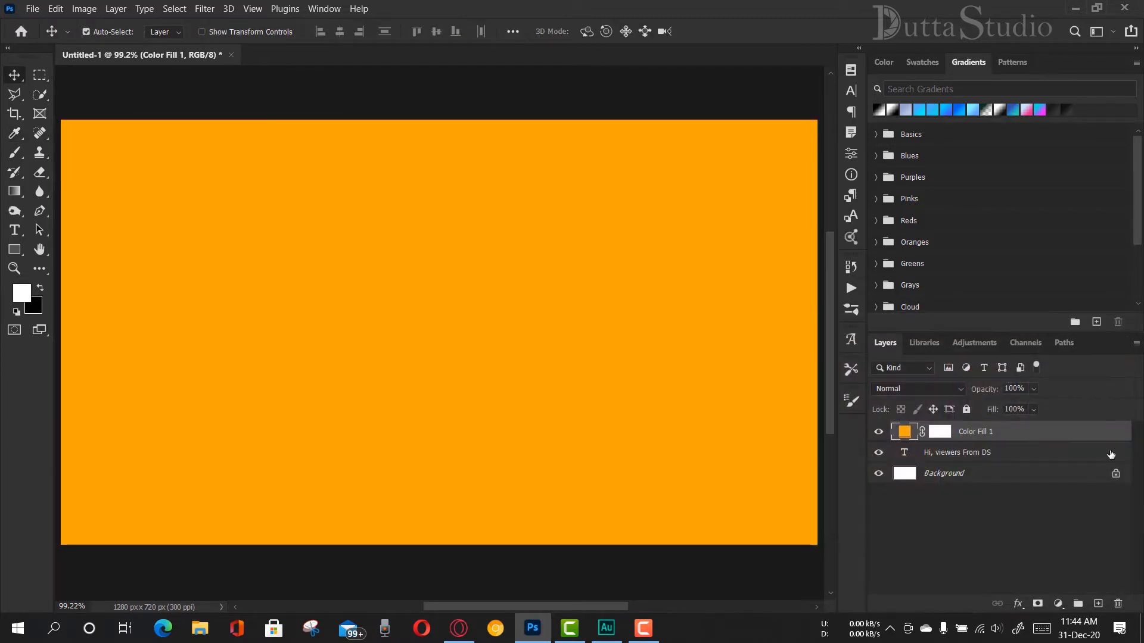
- Move the Color Fill 1 layer below the "Hi, viewers From DS" text layer
{"action": "left_click", "coordinate": [937, 460]}
{"action": "left_click", "coordinate": [989, 432]}
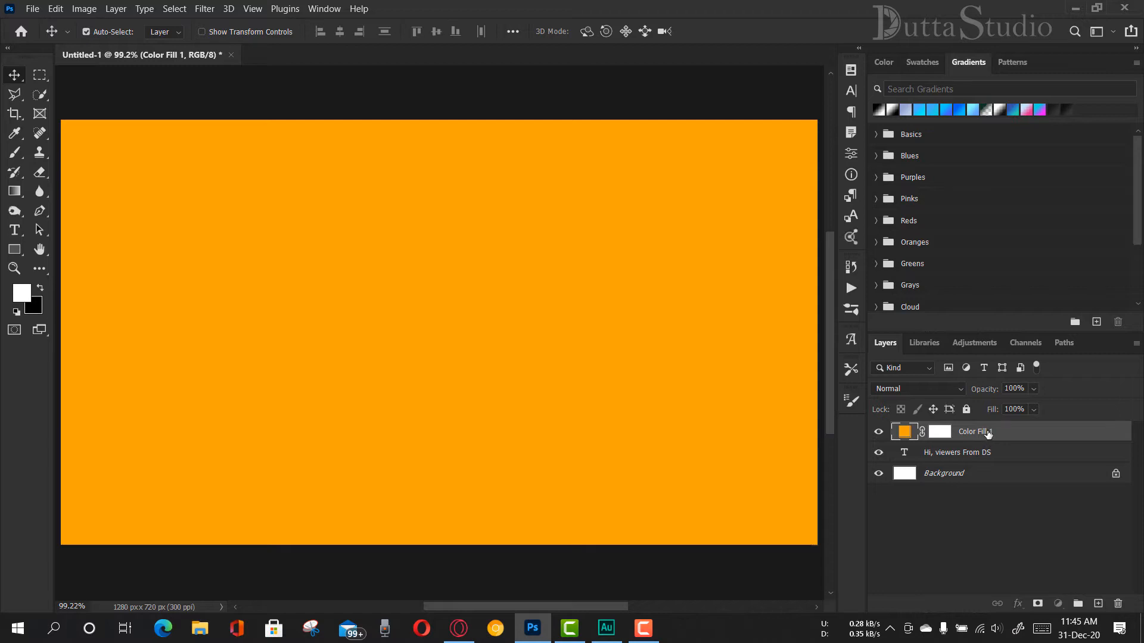
{"action": "left_click_drag", "start_coordinate": [988, 434], "coordinate": [982, 469]}
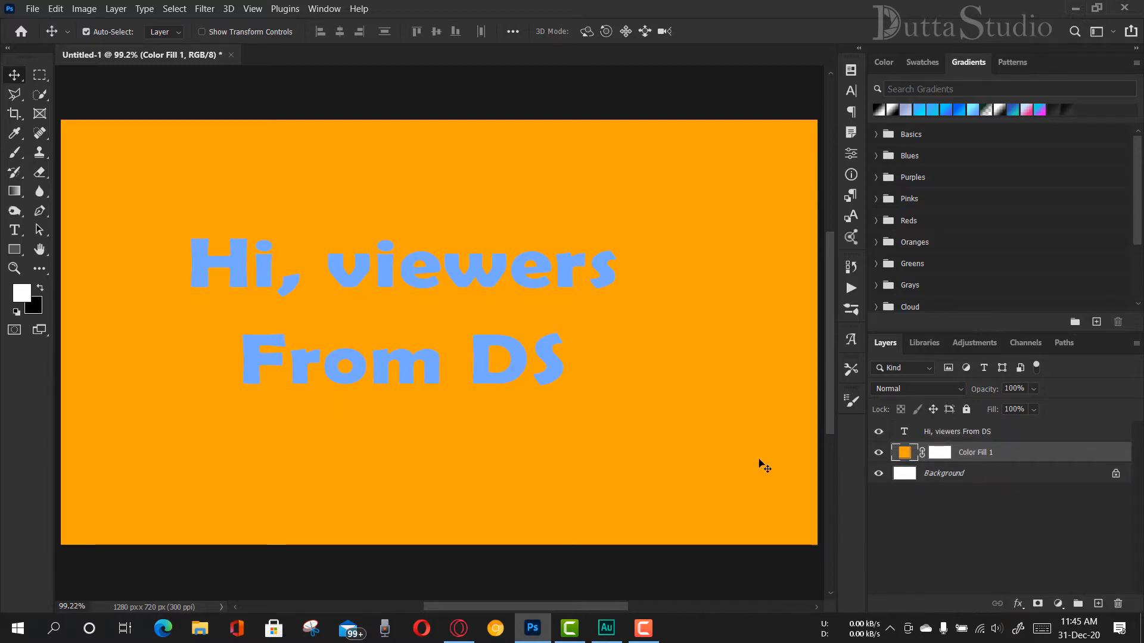
- Change the Color Fill 1 layer's color to near-black #0d0d0d and move the text to the center of the canvas
{"action": "double_click", "coordinate": [913, 454]}
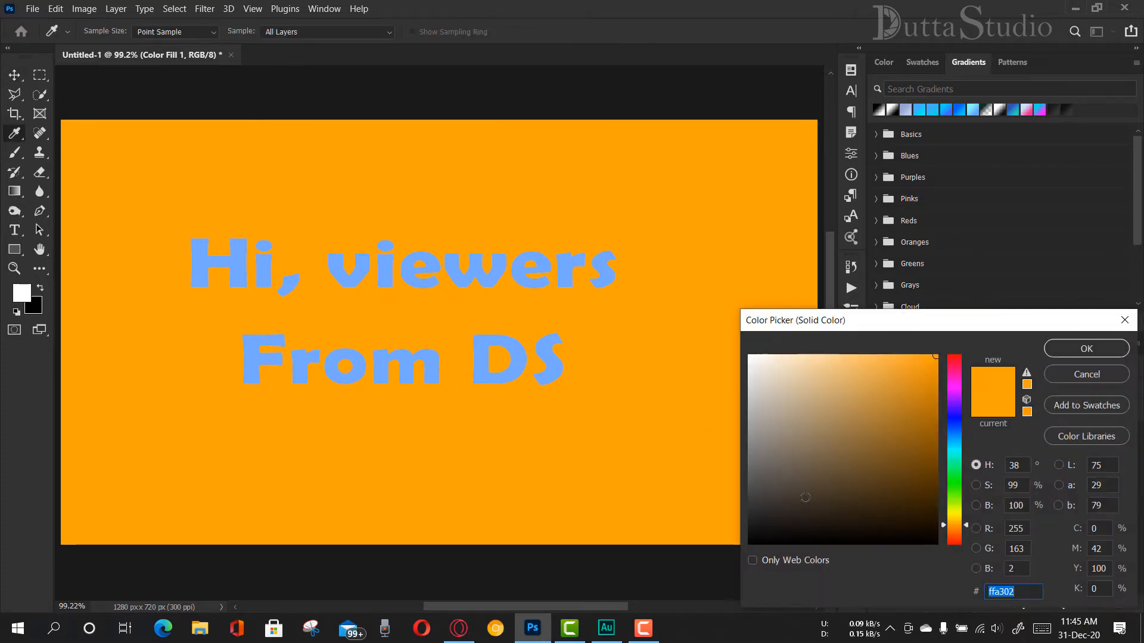
{"action": "type", "text": "000000"}
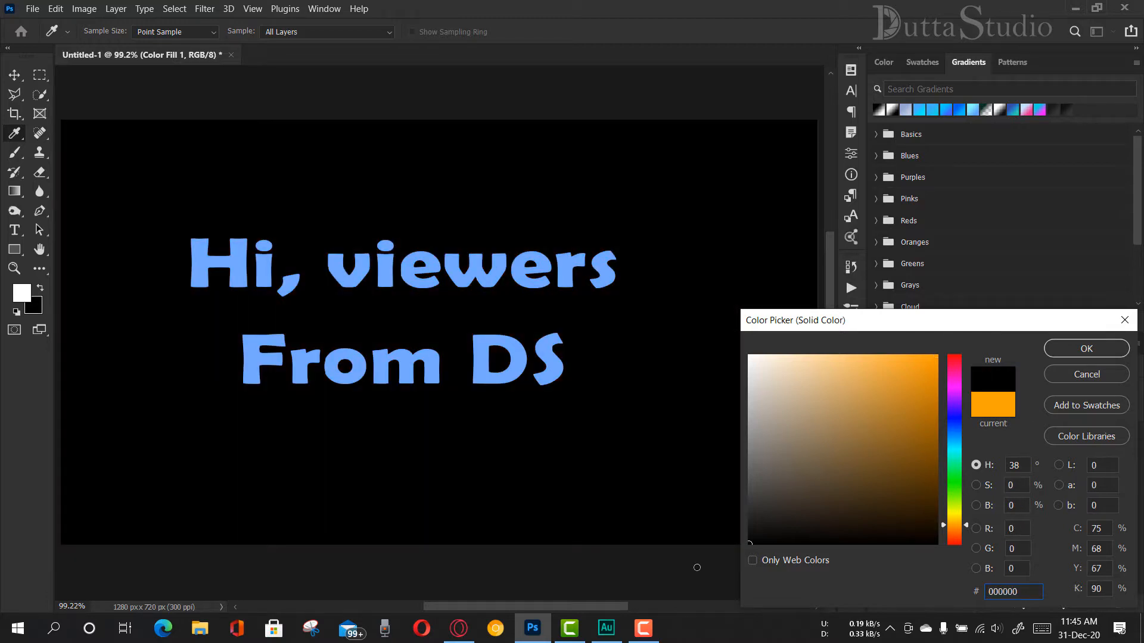
{"action": "left_click_drag", "start_coordinate": [697, 568], "coordinate": [694, 534]}
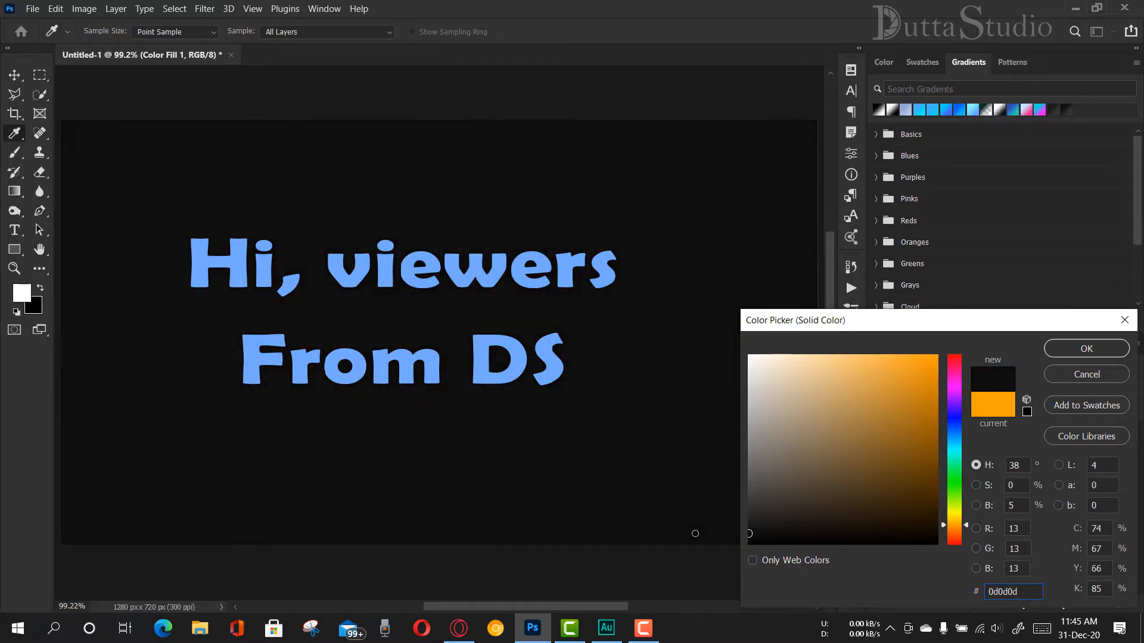
{"action": "left_click", "coordinate": [1099, 349]}
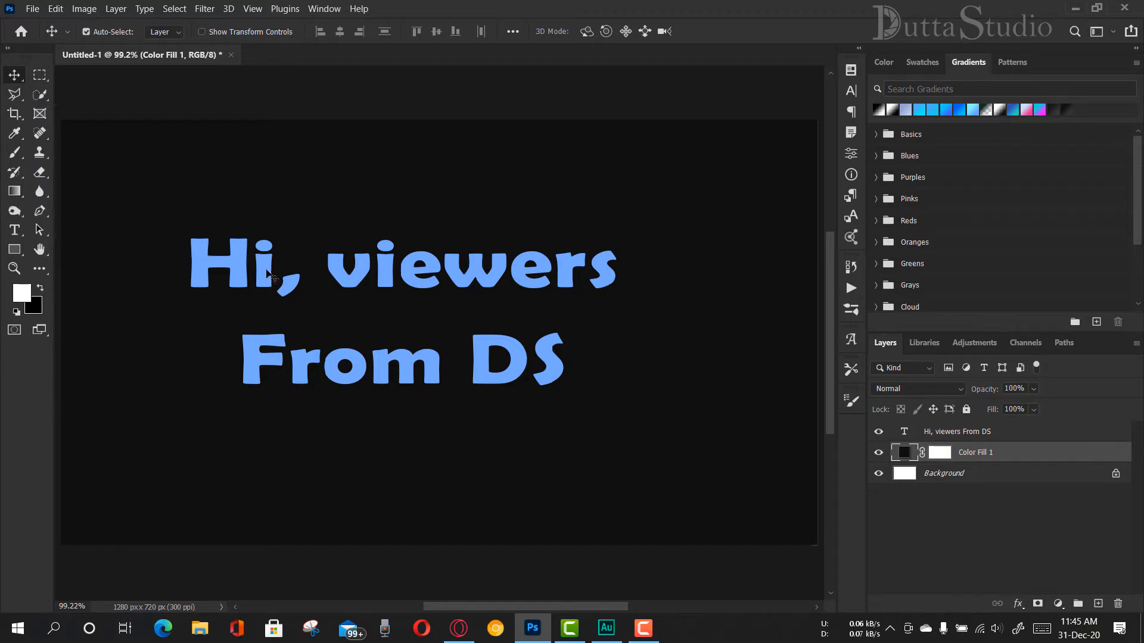
{"action": "left_click_drag", "start_coordinate": [269, 276], "coordinate": [302, 292]}
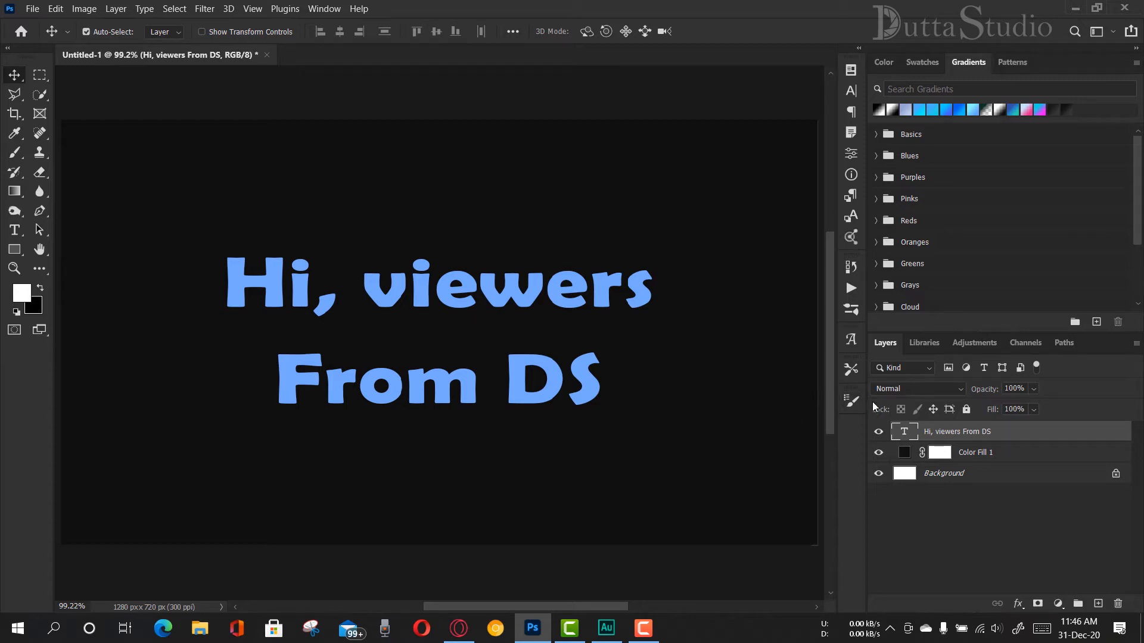
- Add a white Stroke layer style to the text layer with a size of 3 px and apply it
{"action": "right_click", "coordinate": [947, 438]}
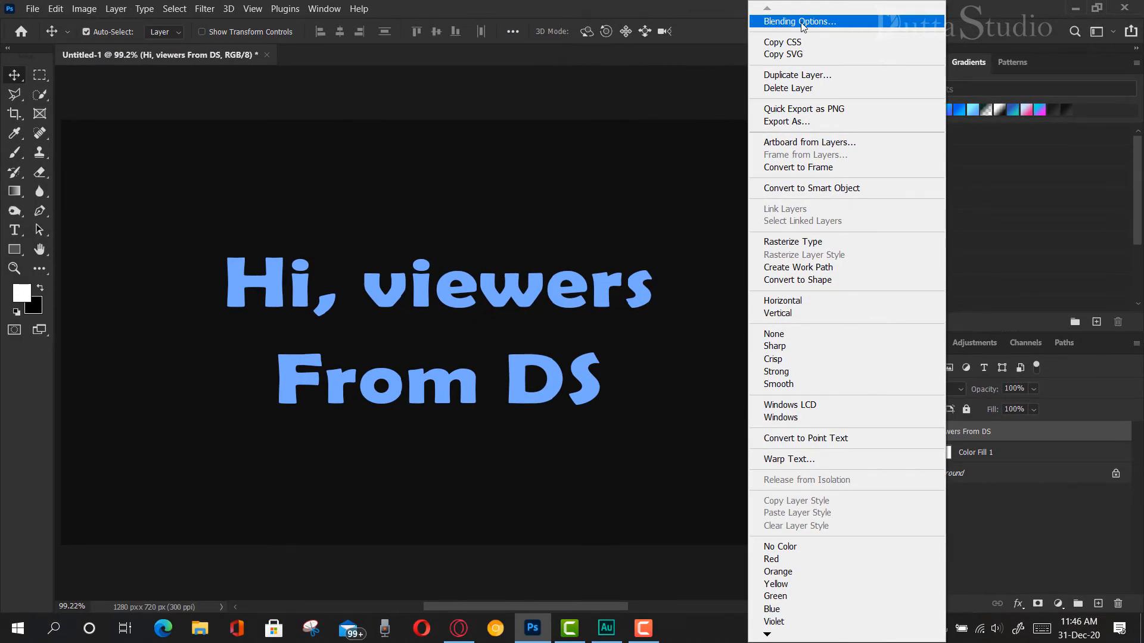
{"action": "left_click", "coordinate": [801, 22]}
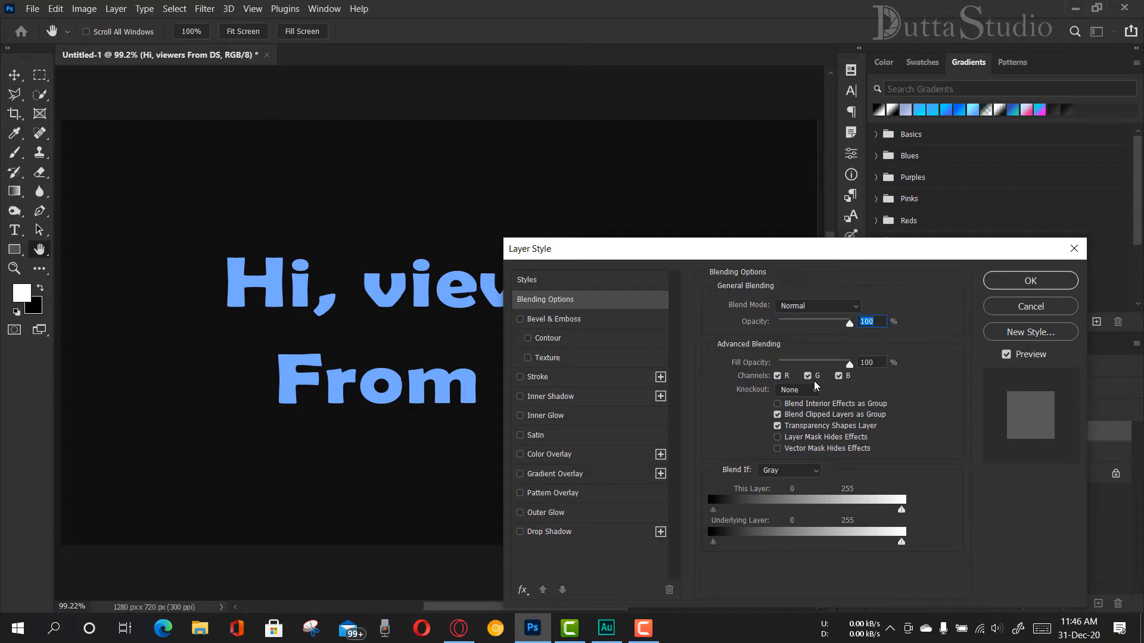
{"action": "left_click", "coordinate": [521, 380]}
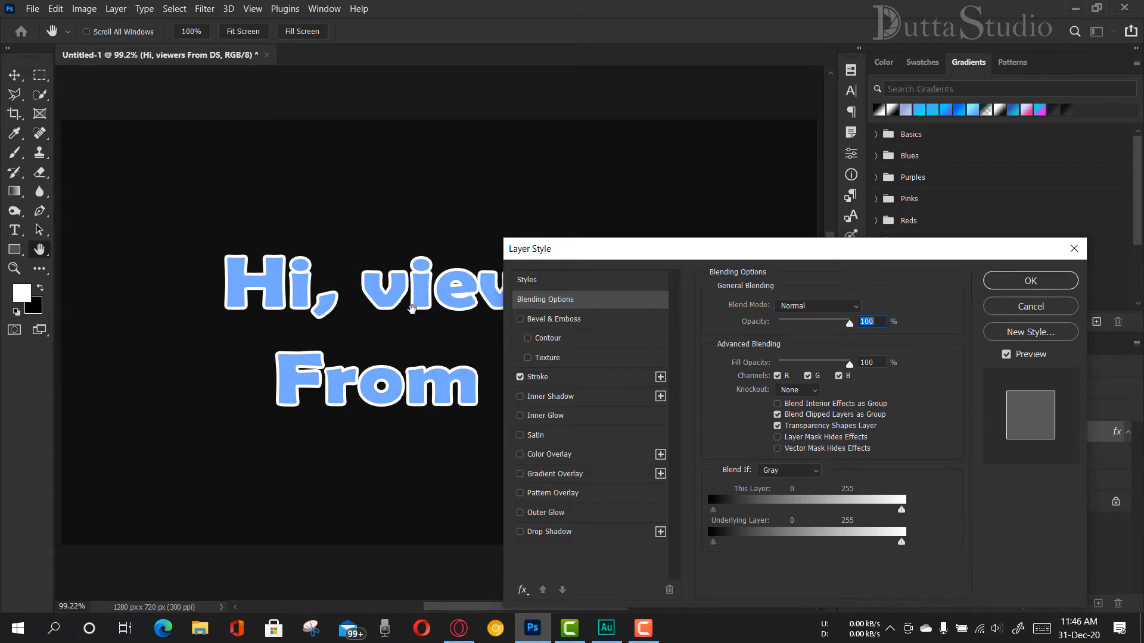
{"action": "left_click", "coordinate": [538, 378]}
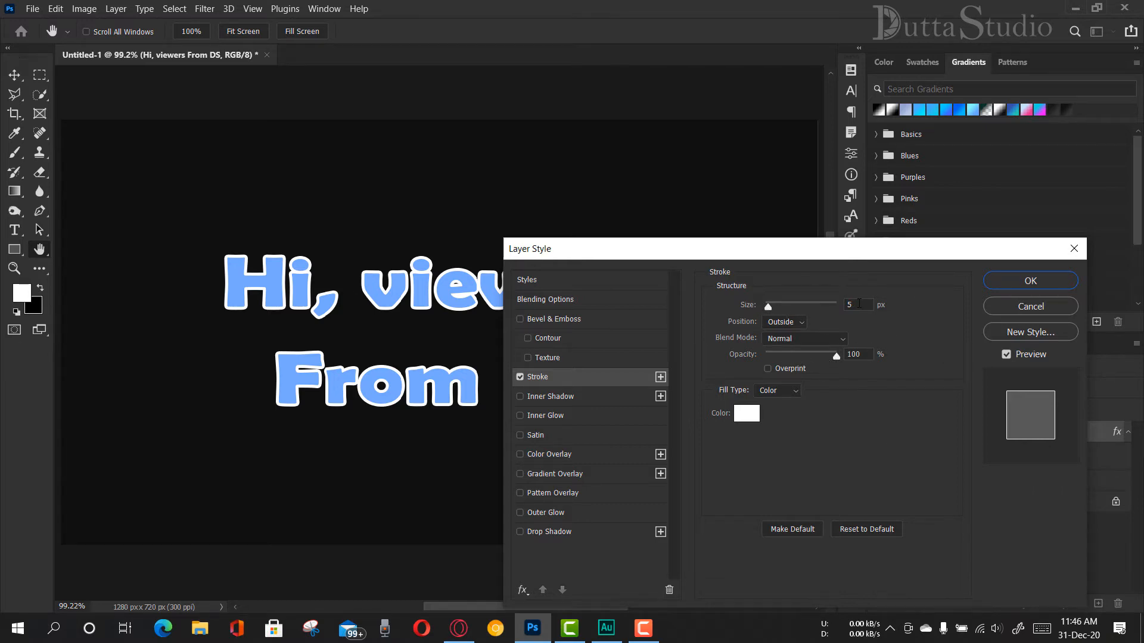
{"action": "left_click_drag", "start_coordinate": [859, 304], "coordinate": [845, 304]}
{"action": "type", "text": "3"}
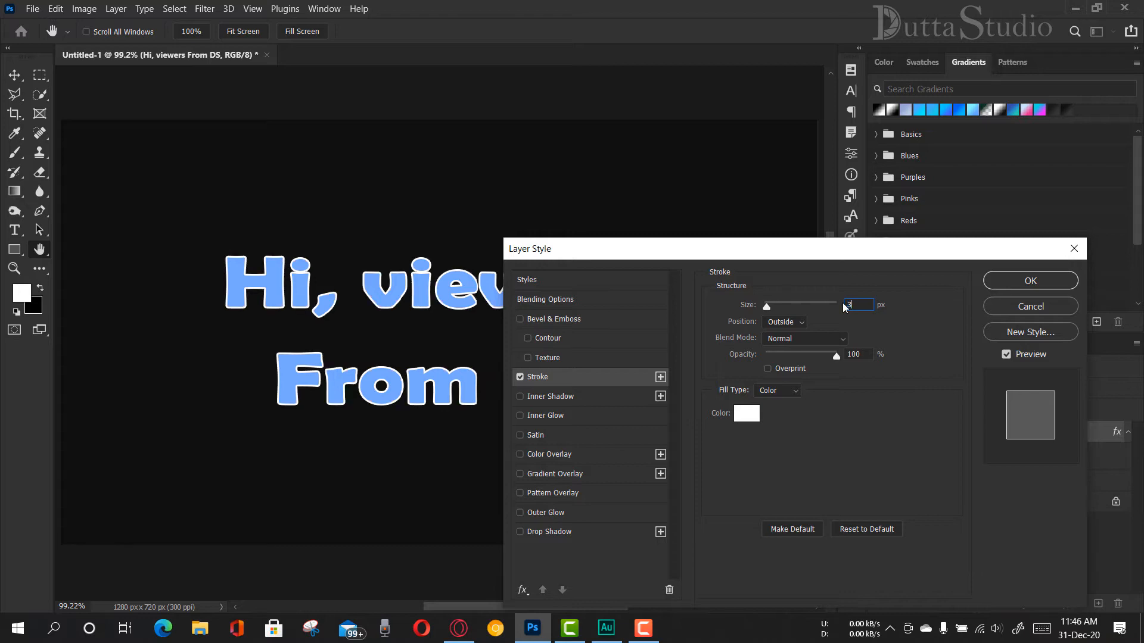
{"action": "key", "text": "Return"}
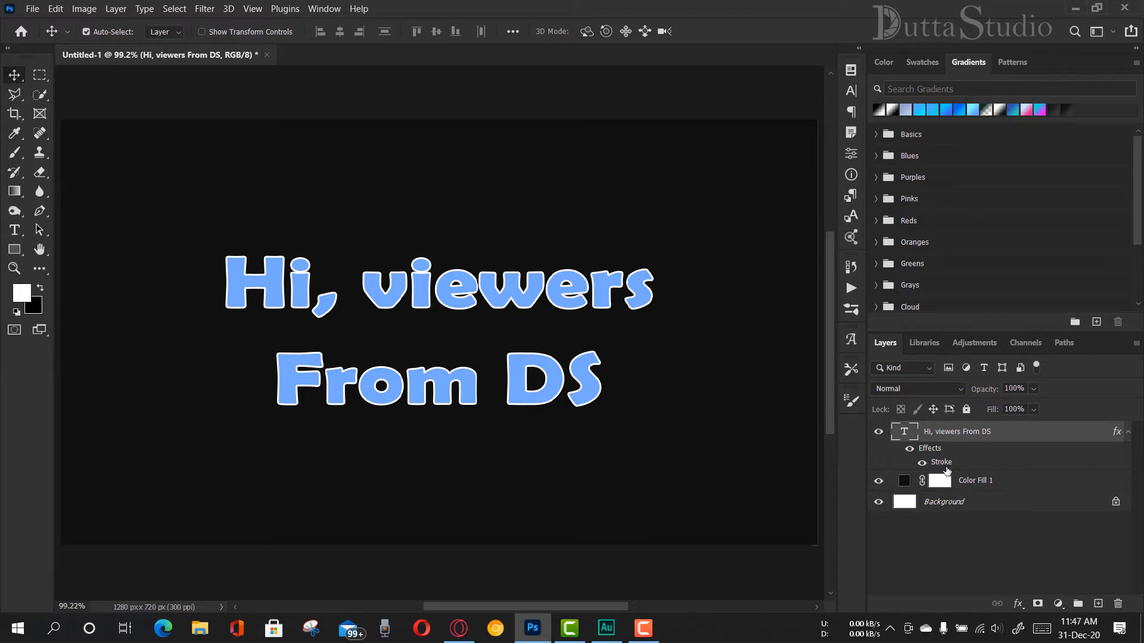
- Reopen the text layer's Stroke effect and set its size to 2 px
{"action": "double_click", "coordinate": [947, 470]}
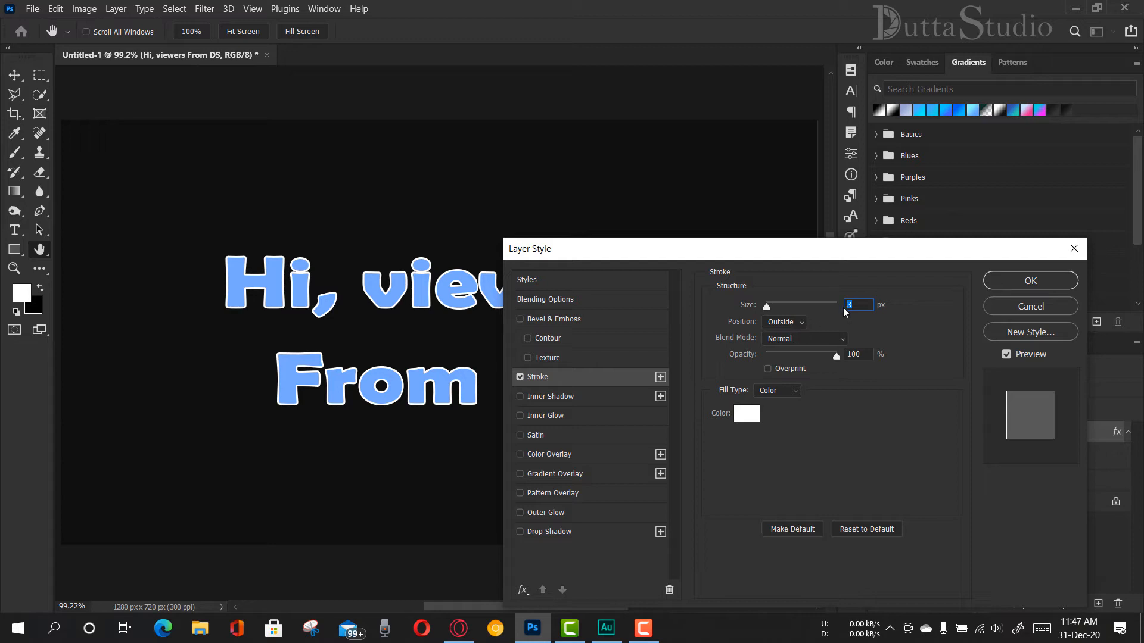
{"action": "type", "text": "2"}
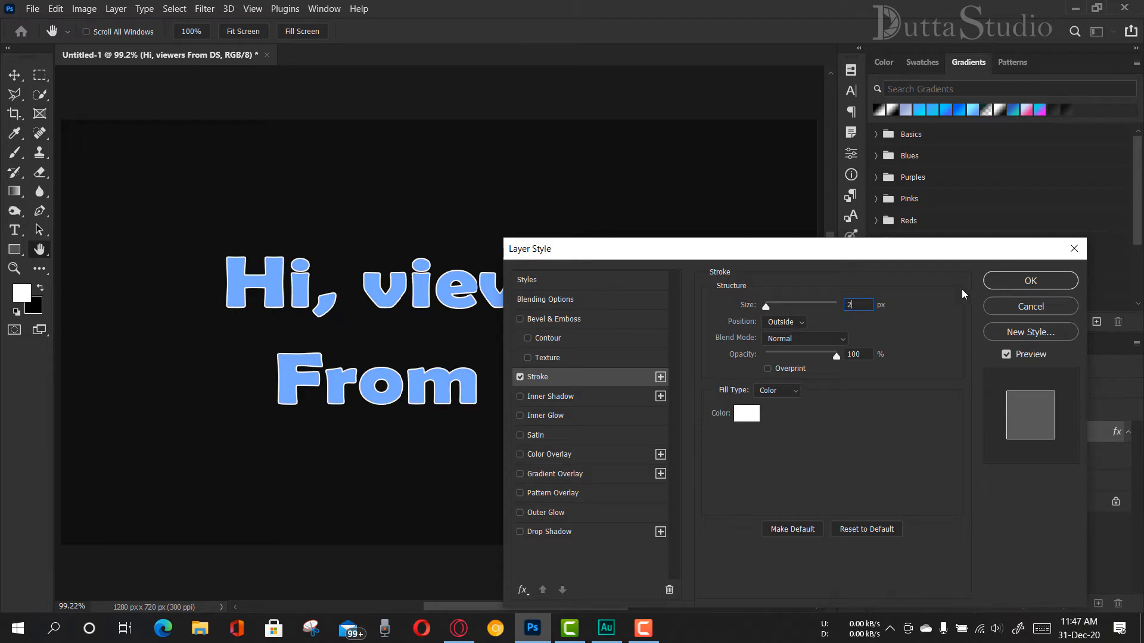
{"action": "left_click", "coordinate": [943, 307]}
- Try lower stroke opacities such as 69%, ending at 88%
{"action": "left_click", "coordinate": [828, 355]}
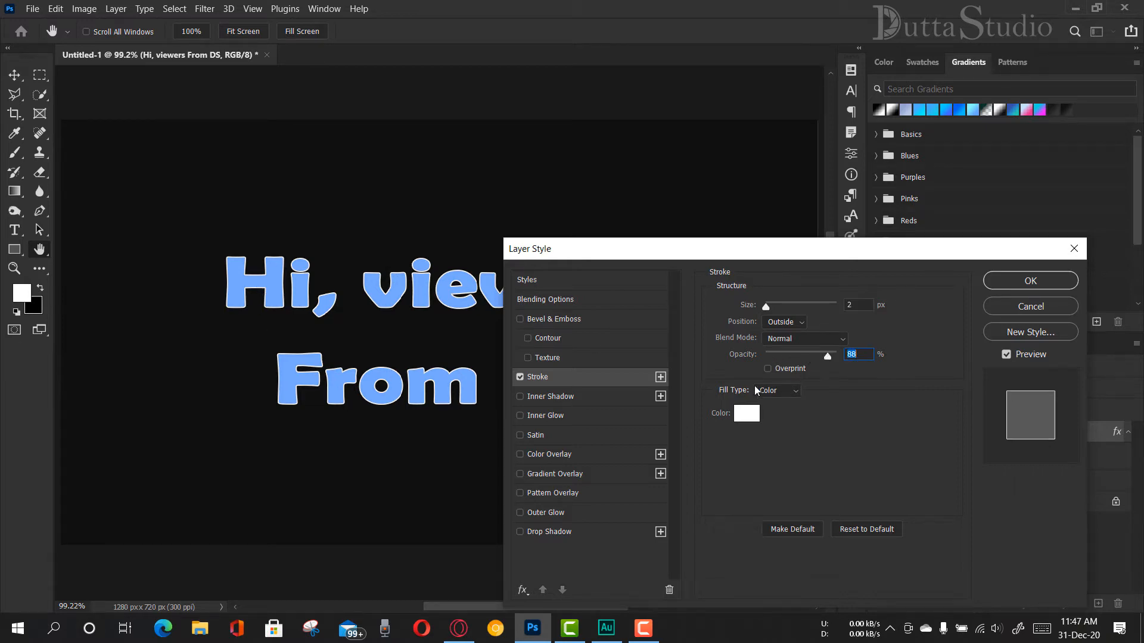
{"action": "left_click", "coordinate": [815, 355]}
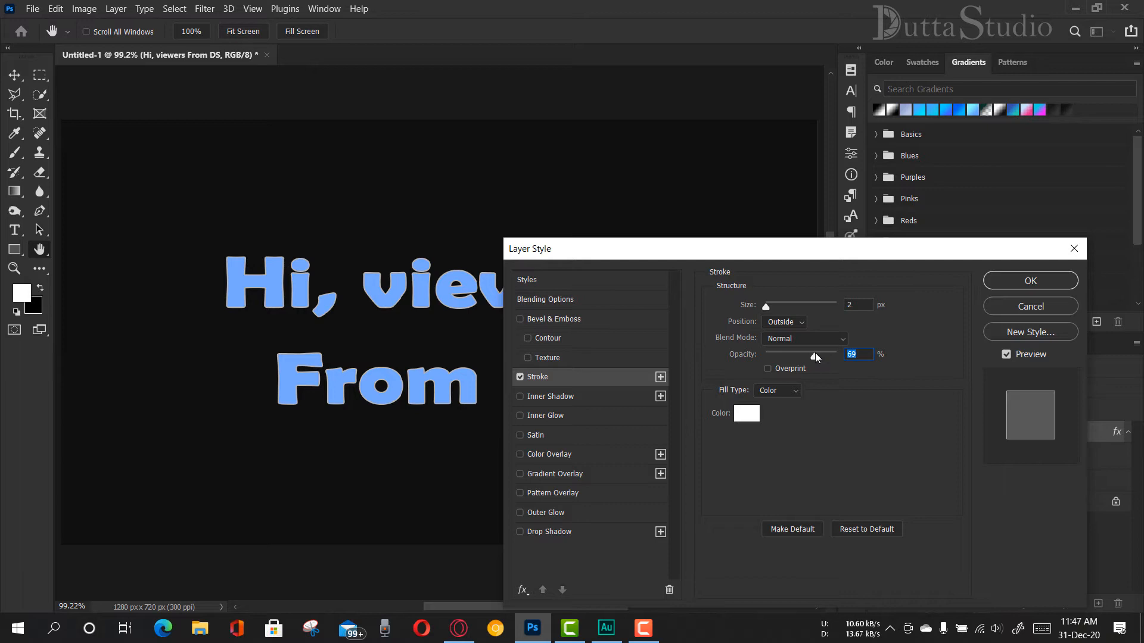
{"action": "left_click_drag", "start_coordinate": [816, 352], "coordinate": [821, 352]}
{"action": "left_click", "coordinate": [829, 353]}
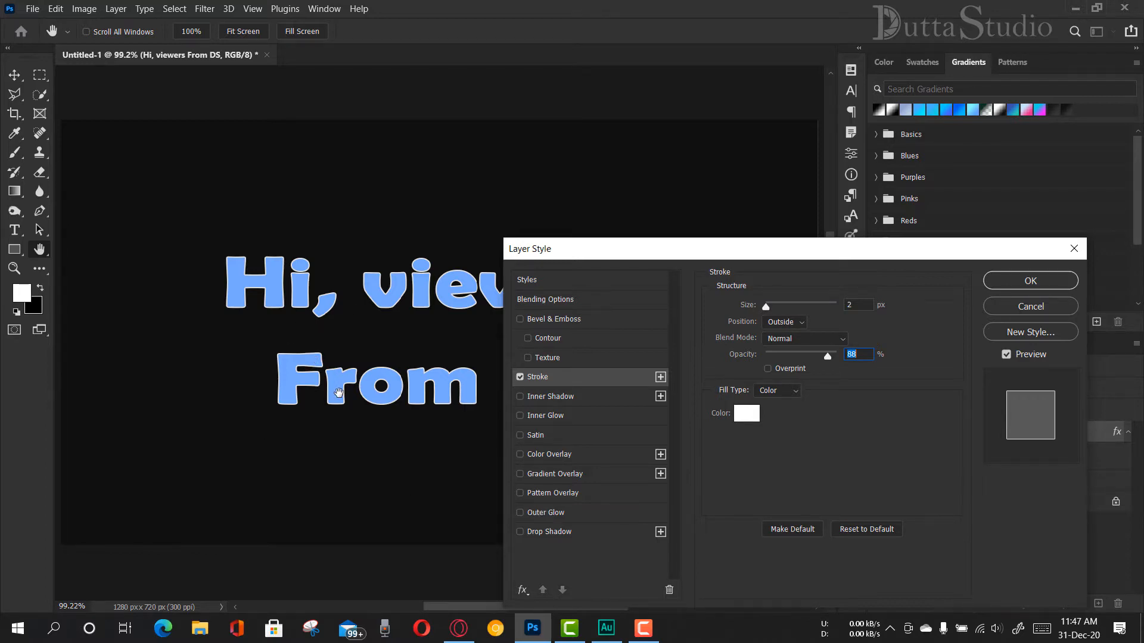
- Set the stroke's position to Inside and its opacity to 100%
{"action": "left_click", "coordinate": [786, 320]}
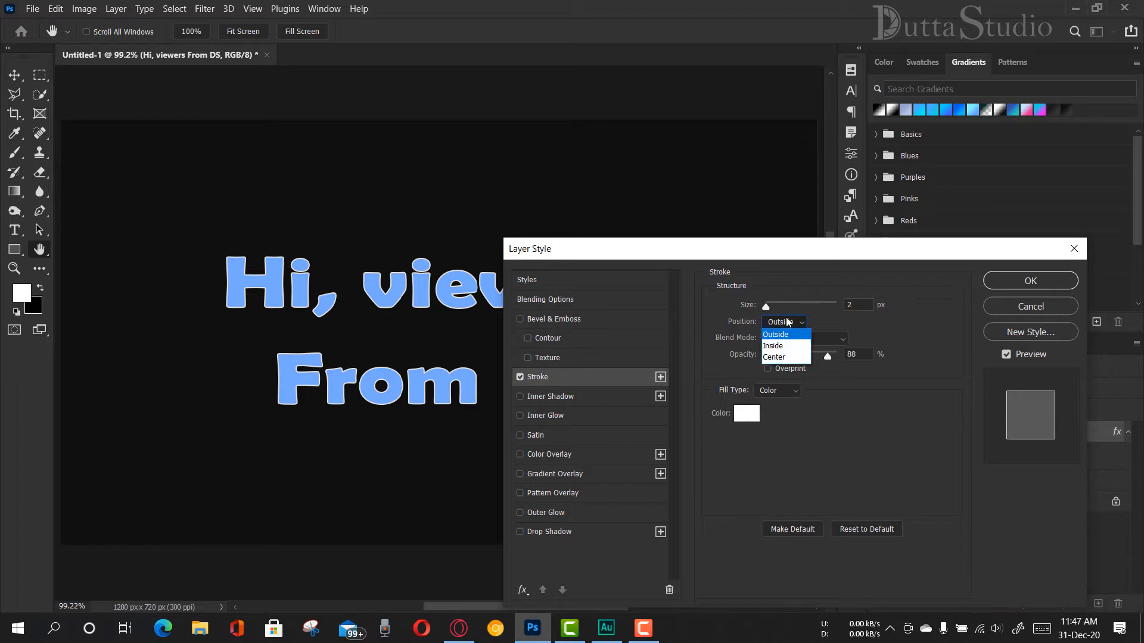
{"action": "left_click", "coordinate": [793, 346]}
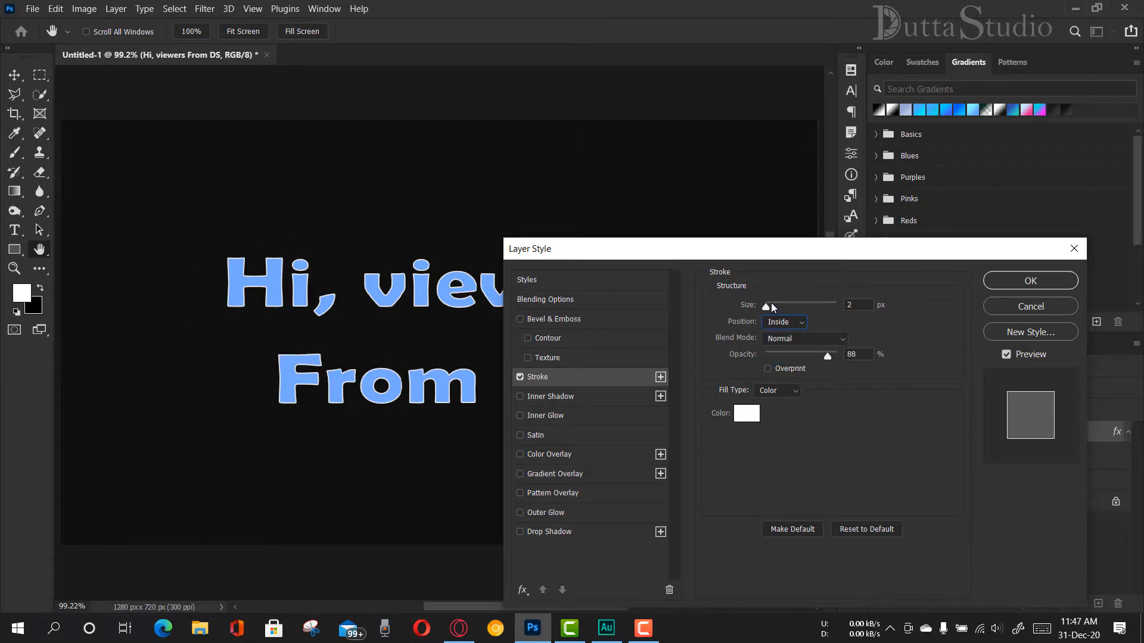
{"action": "left_click_drag", "start_coordinate": [832, 359], "coordinate": [841, 358]}
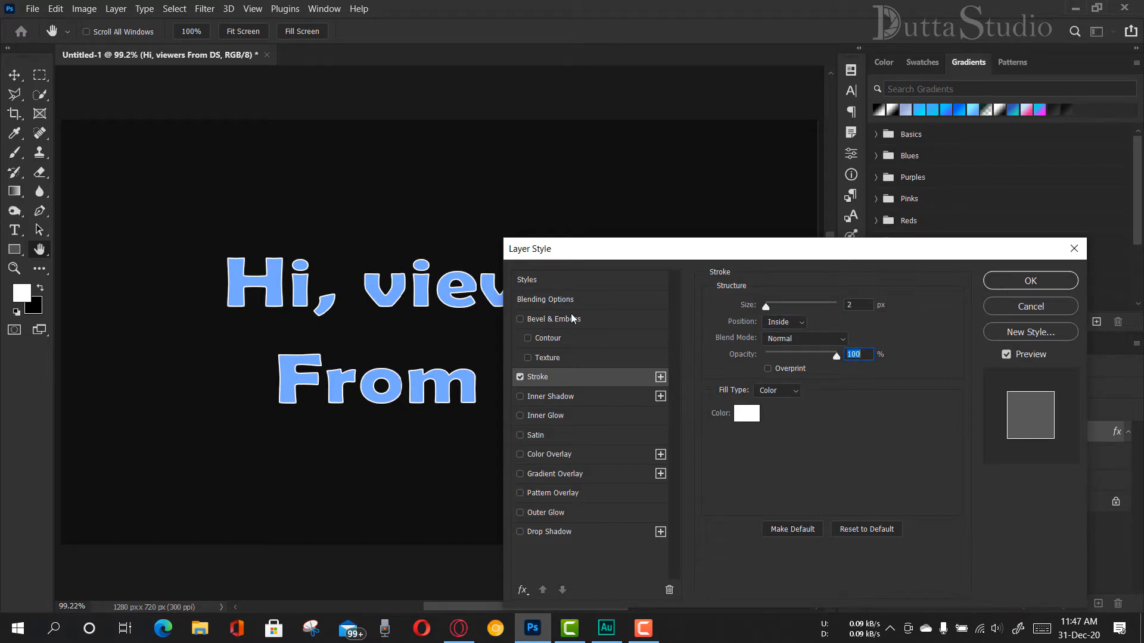
- Compare the Outside and Inside stroke positions, set the position to Center, and apply the layer style
{"action": "left_click", "coordinate": [784, 322]}
{"action": "left_click", "coordinate": [789, 337]}
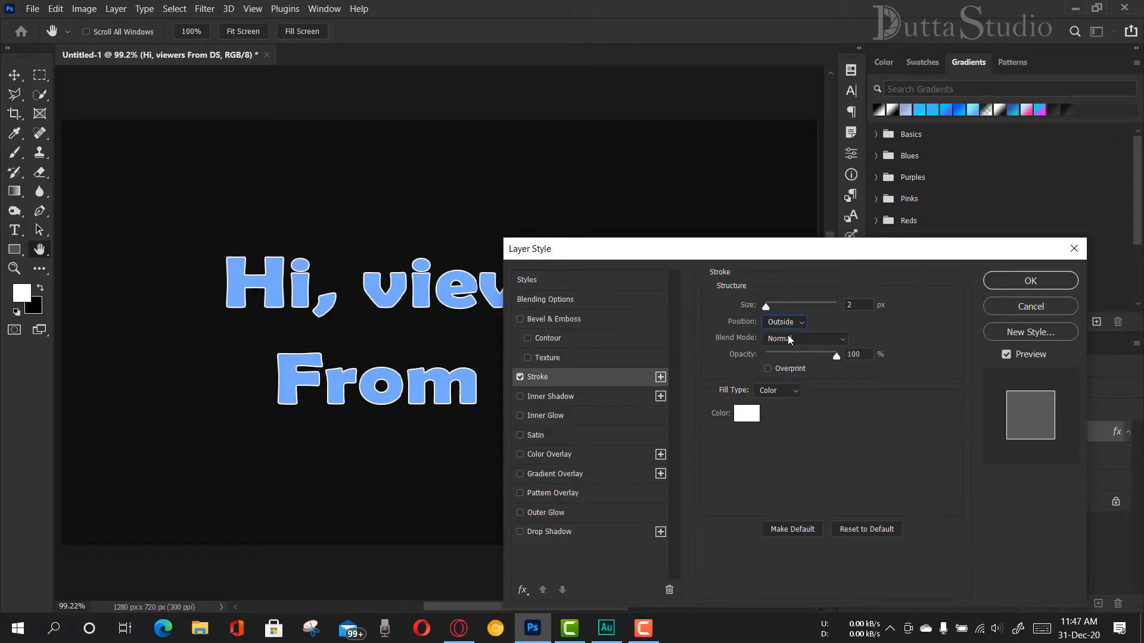
{"action": "left_click", "coordinate": [785, 322]}
{"action": "left_click", "coordinate": [783, 346]}
{"action": "left_click", "coordinate": [793, 326]}
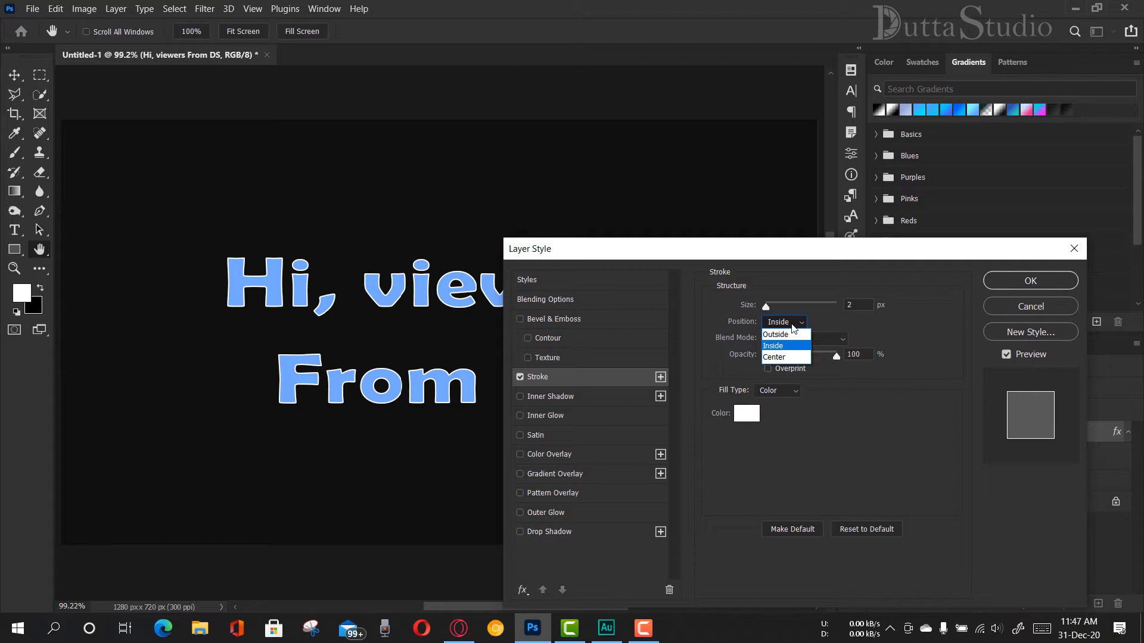
{"action": "left_click", "coordinate": [780, 357]}
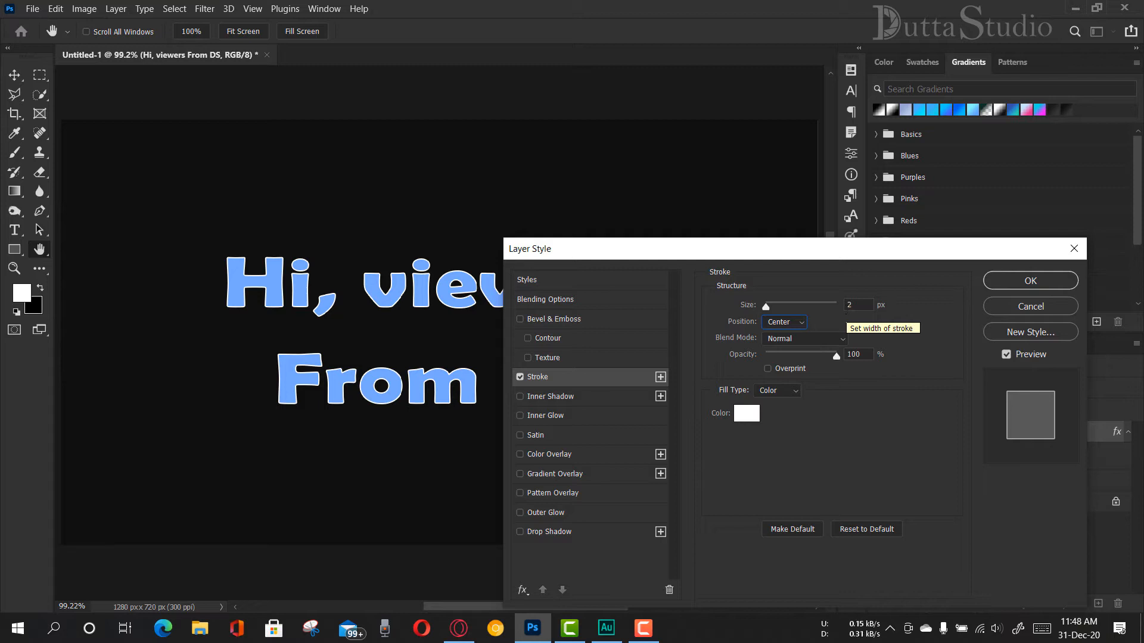
{"action": "left_click", "coordinate": [1006, 285]}
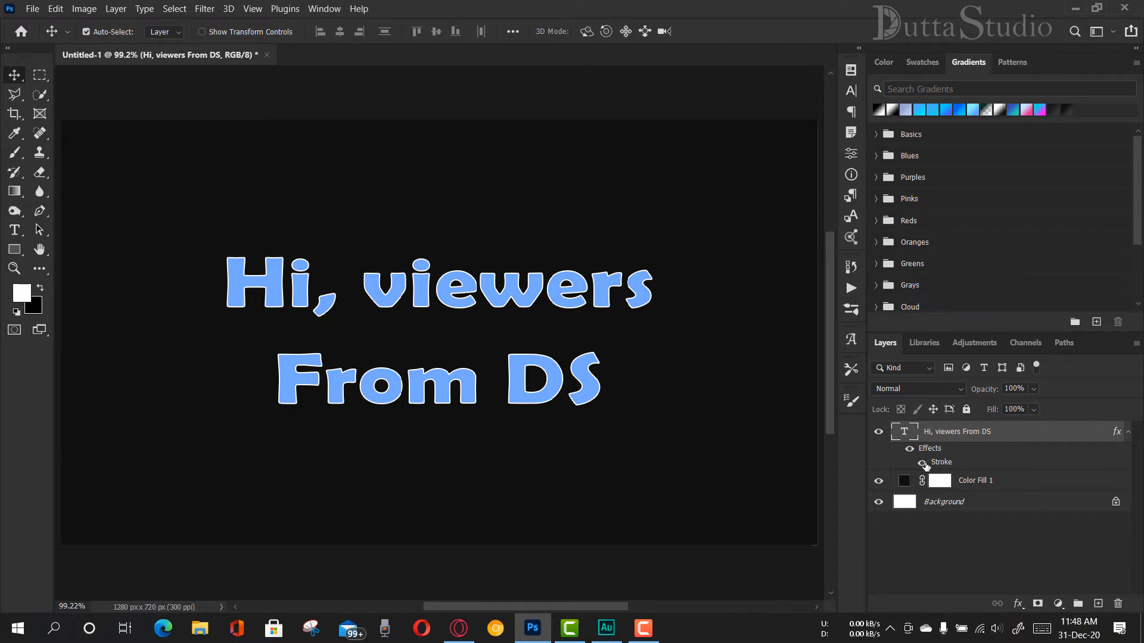
- Hide the text layer's Stroke effect and show it again to compare the lettering with and without it
{"action": "left_click", "coordinate": [922, 462]}
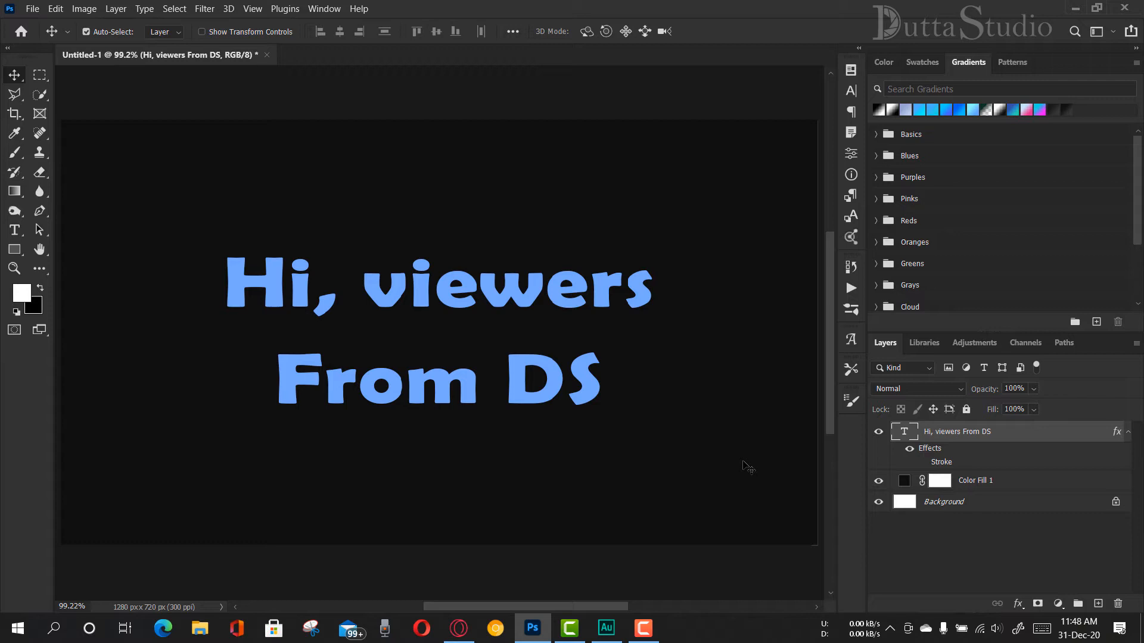
{"action": "left_click", "coordinate": [921, 463]}
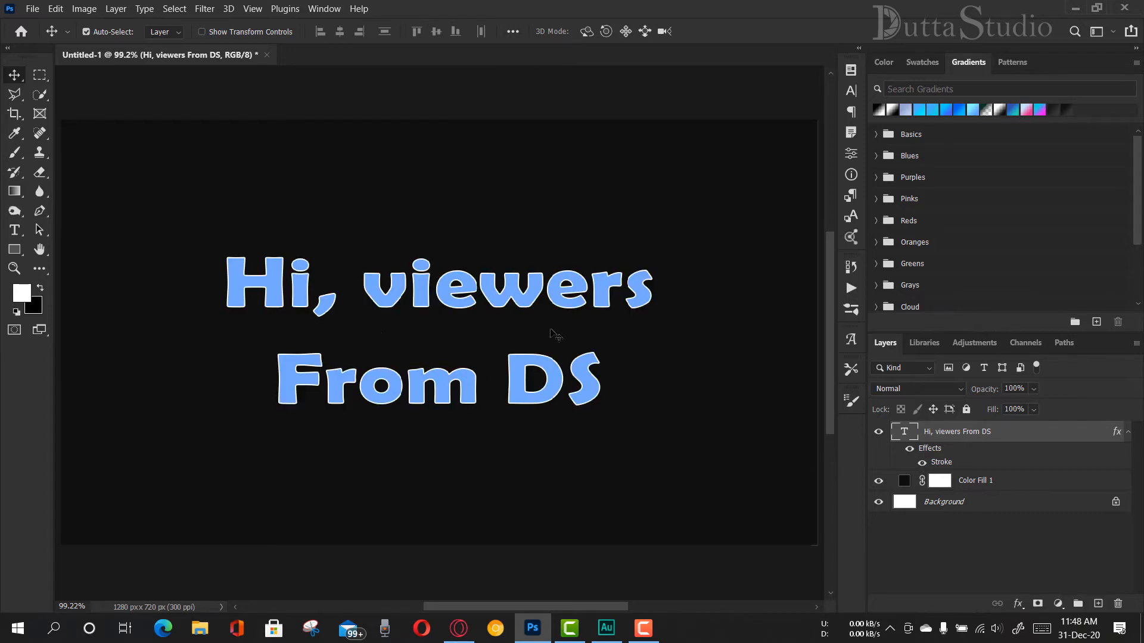
- Hide the text layer's Stroke effect and enable Outer Glow in its blending options, showing the glow's settings
{"action": "left_click", "coordinate": [922, 462]}
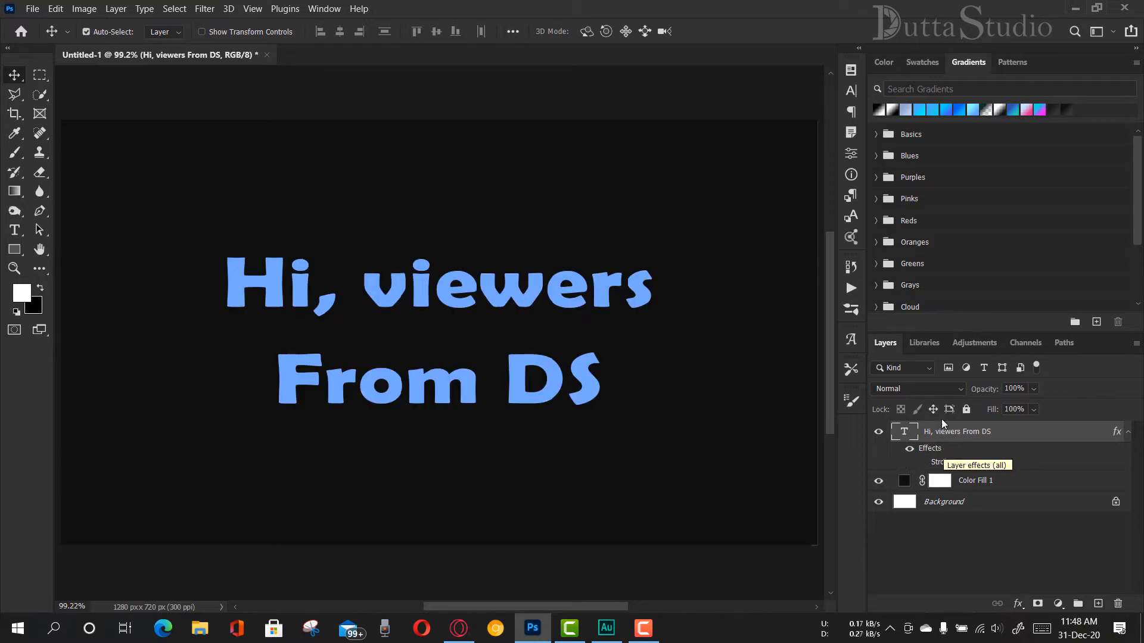
{"action": "right_click", "coordinate": [931, 433]}
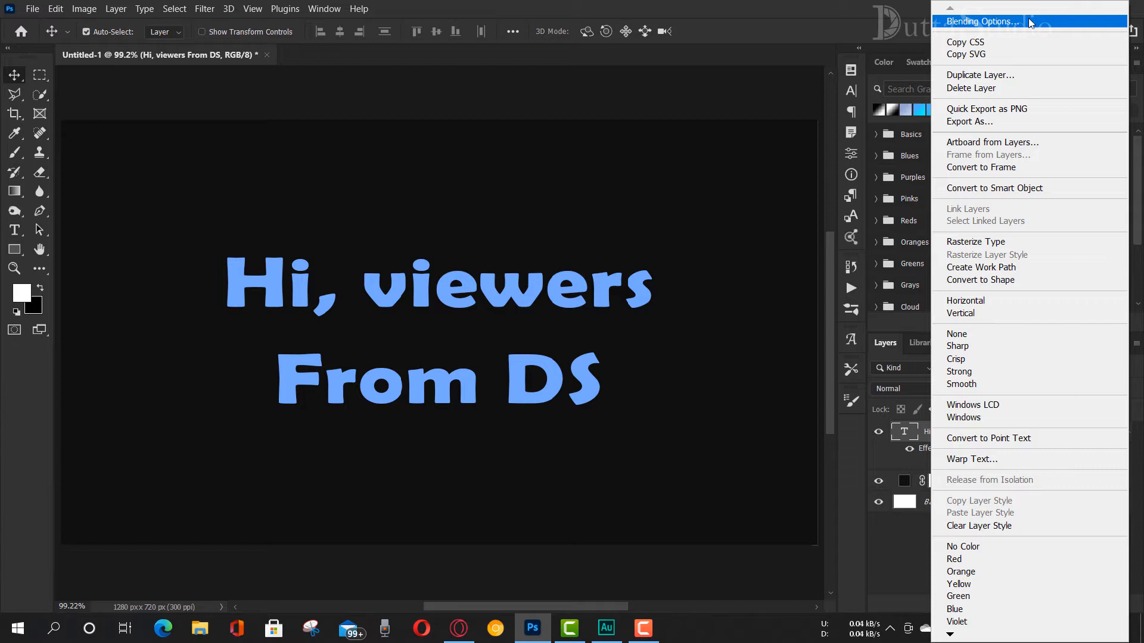
{"action": "left_click", "coordinate": [996, 22]}
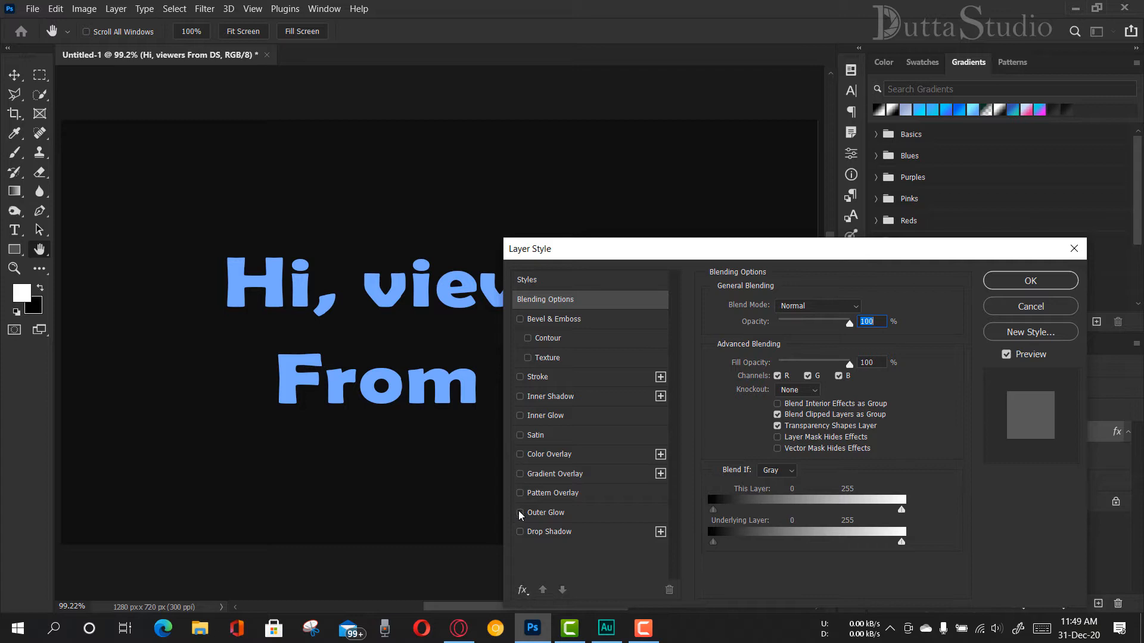
{"action": "left_click", "coordinate": [520, 513]}
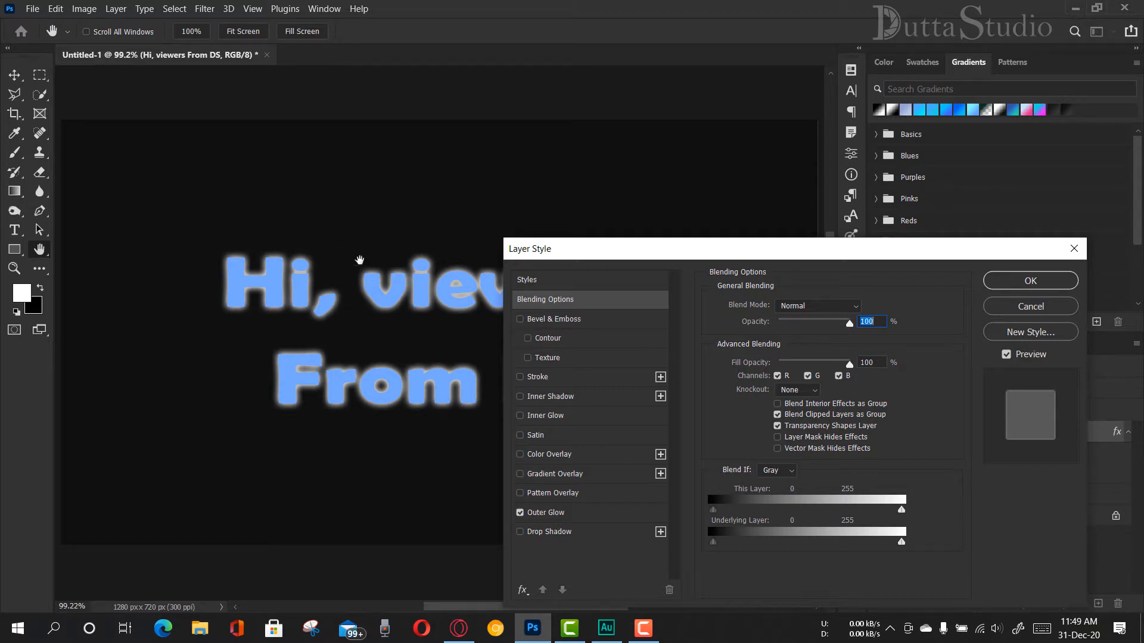
{"action": "left_click", "coordinate": [563, 516]}
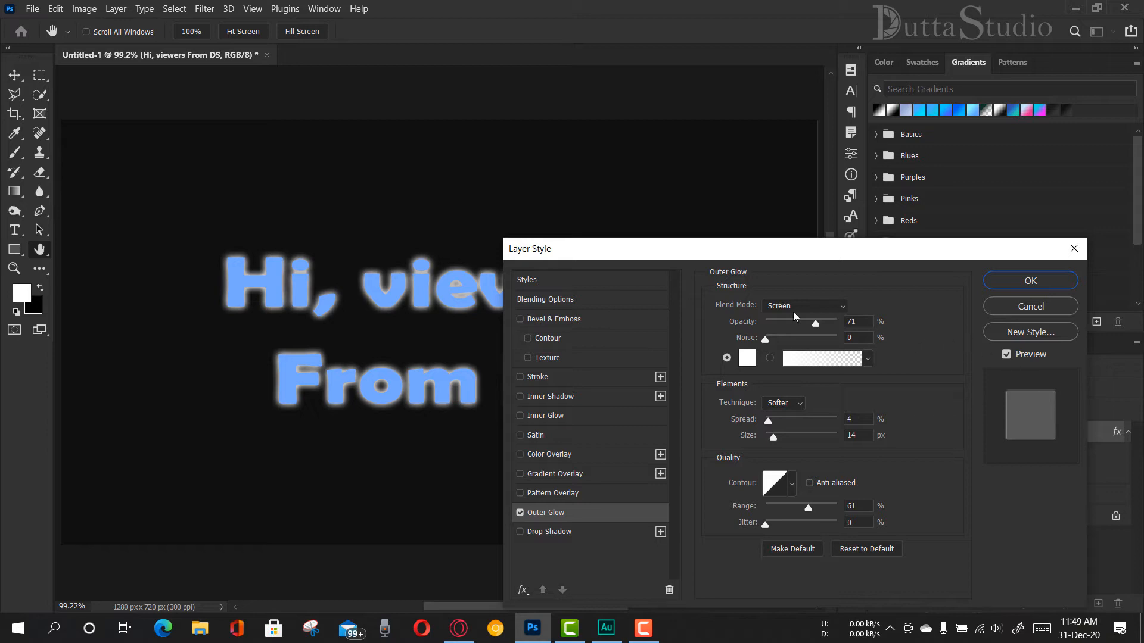
- Set the outer glow's opacity to 99%, its size to 8 px and its range to 15%
{"action": "left_click_drag", "start_coordinate": [820, 329], "coordinate": [840, 327]}
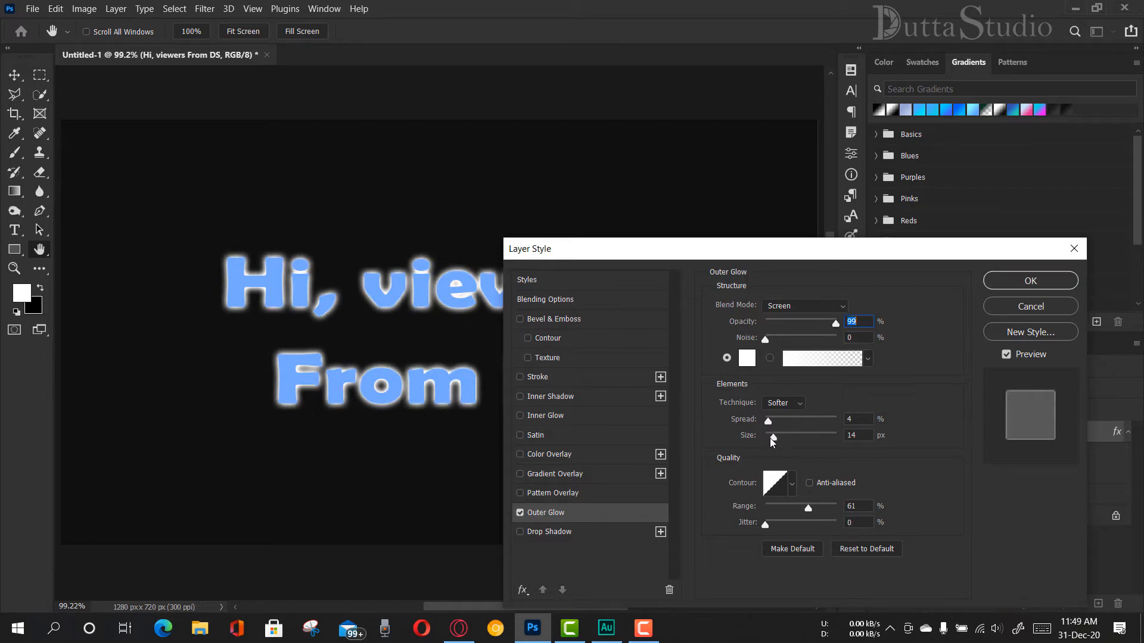
{"action": "left_click_drag", "start_coordinate": [773, 441], "coordinate": [772, 441]}
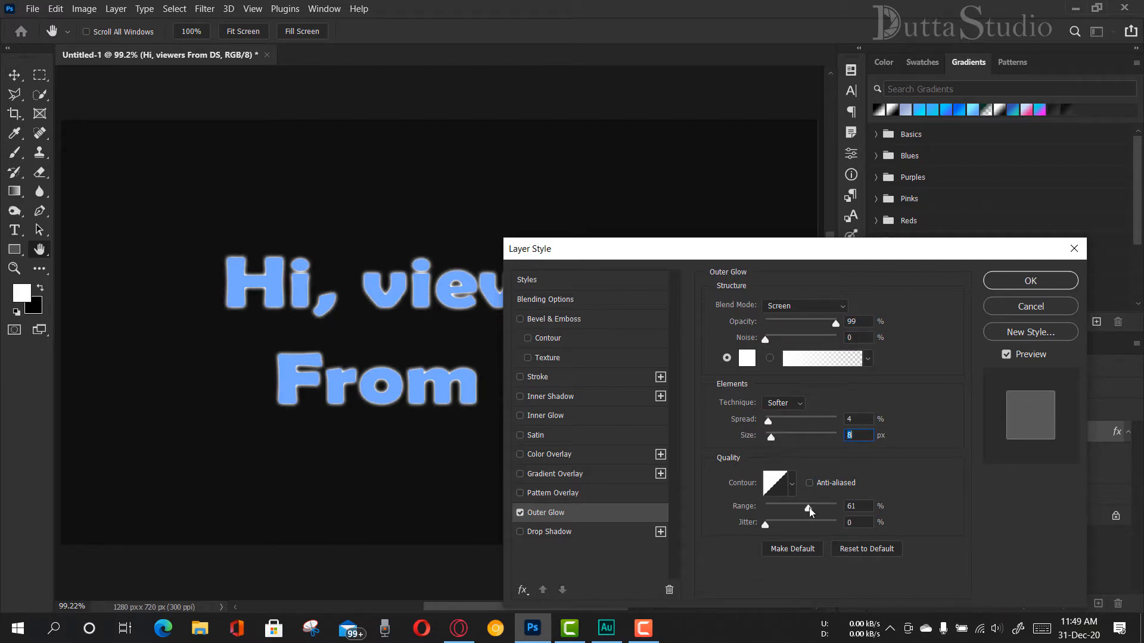
{"action": "left_click_drag", "start_coordinate": [808, 508], "coordinate": [776, 507]}
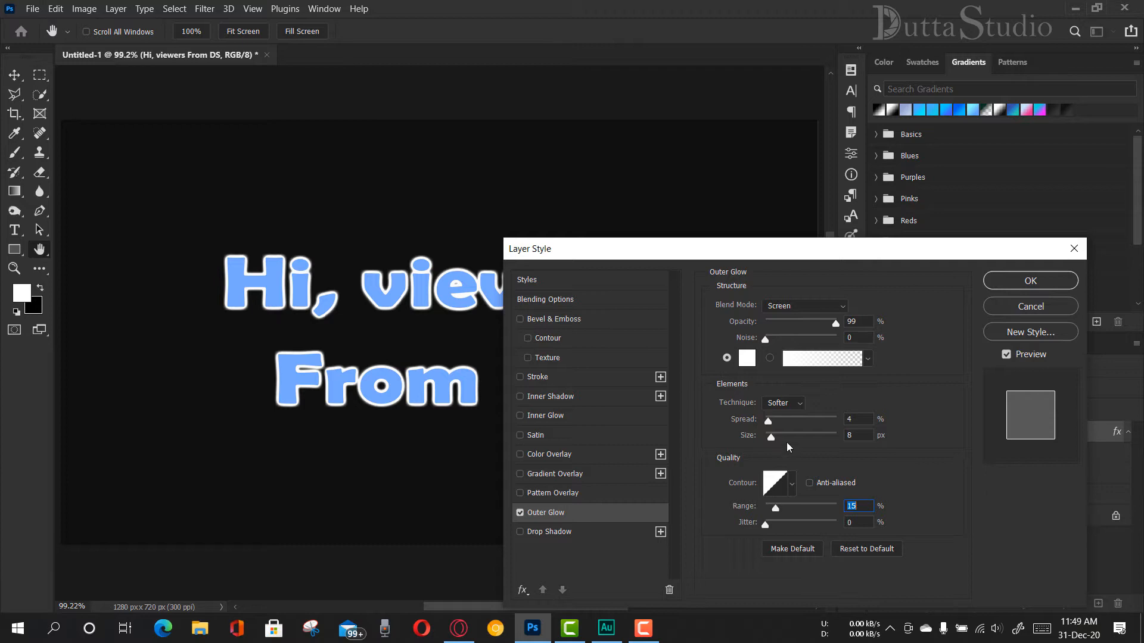
- Set the outer glow's size to 9 px, spread to 28% and range to 100%, and apply the layer style
{"action": "mouse_move", "coordinate": [770, 444]}
{"action": "left_mouse_down"}
{"action": "mouse_move", "coordinate": [785, 446]}
{"action": "mouse_move", "coordinate": [773, 448]}
{"action": "mouse_move", "coordinate": [774, 424]}
{"action": "mouse_move", "coordinate": [786, 430]}
{"action": "left_mouse_up"}
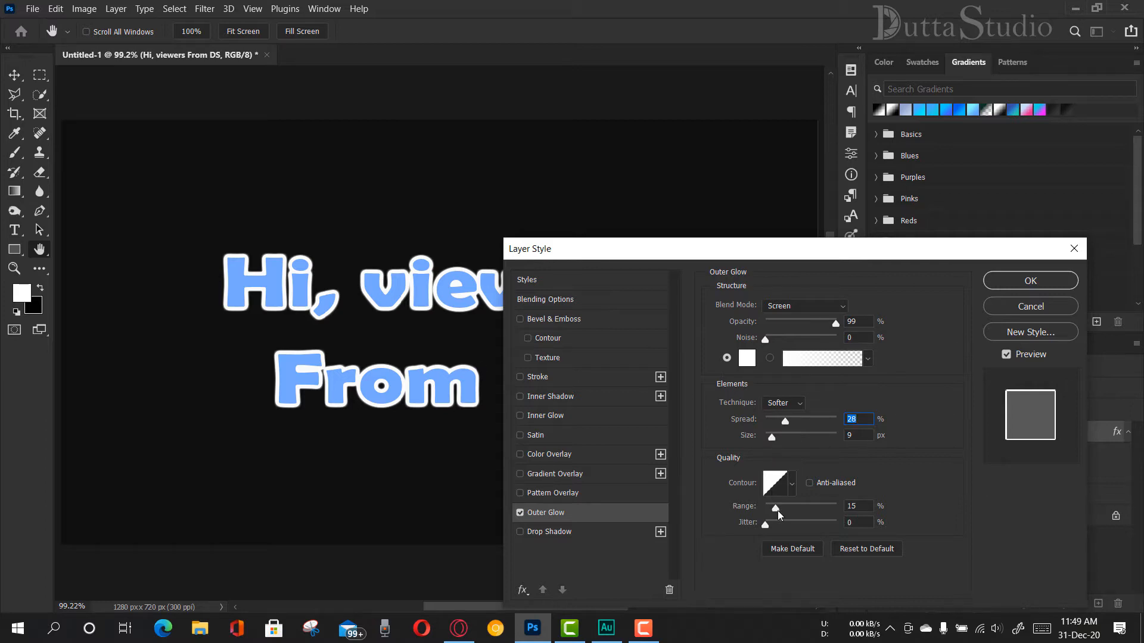
{"action": "left_click_drag", "start_coordinate": [777, 513], "coordinate": [850, 504]}
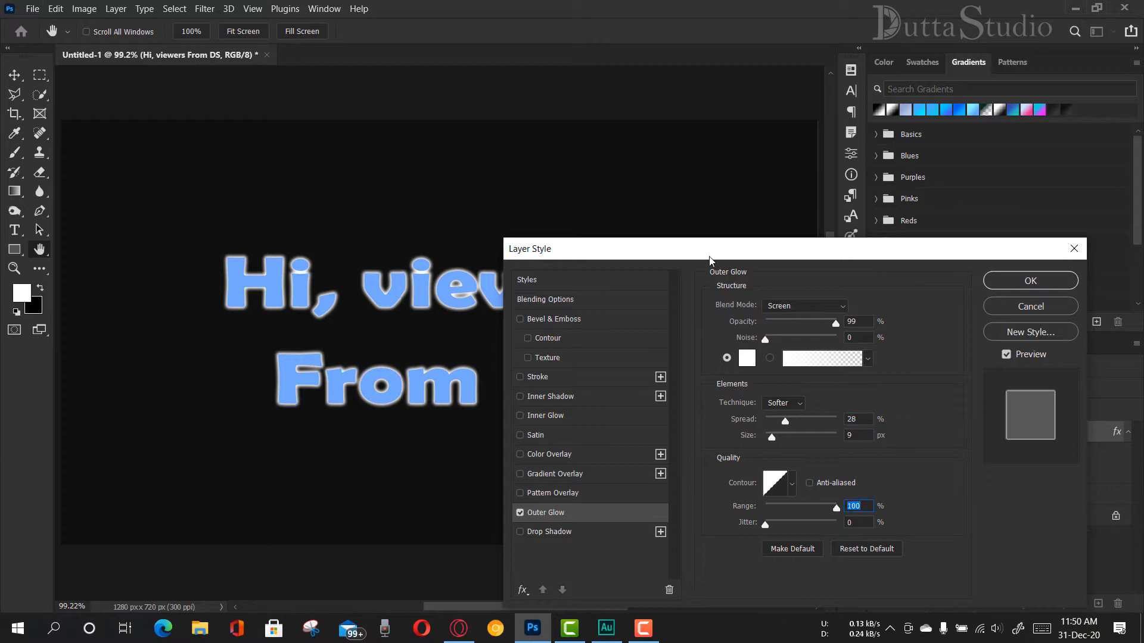
{"action": "left_click_drag", "start_coordinate": [710, 256], "coordinate": [932, 205]}
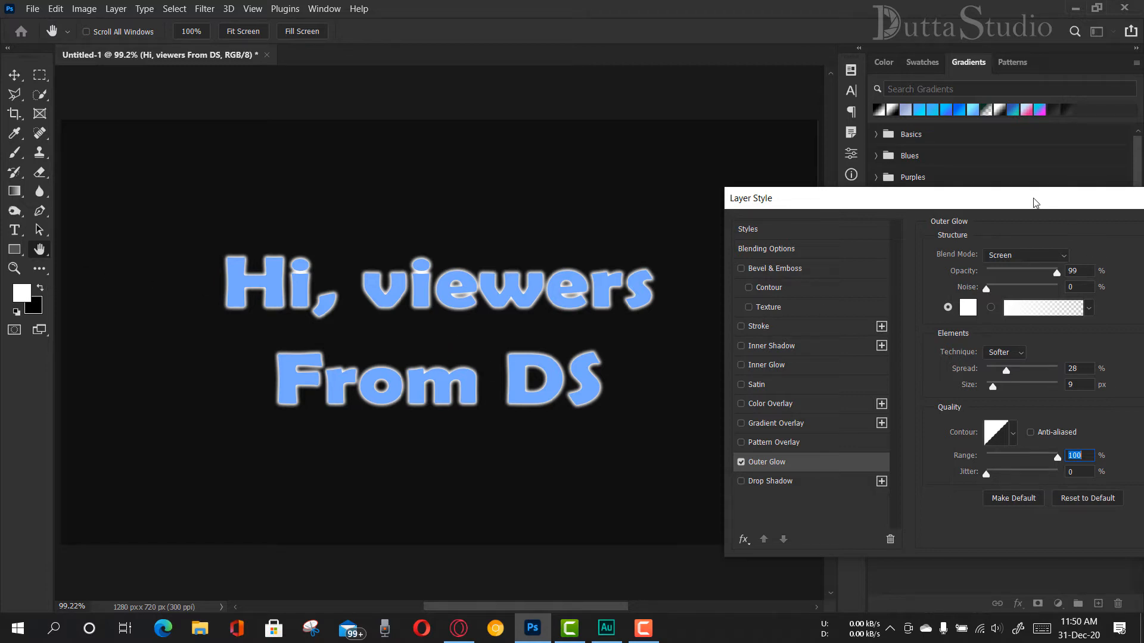
{"action": "left_click_drag", "start_coordinate": [1036, 200], "coordinate": [559, 207]}
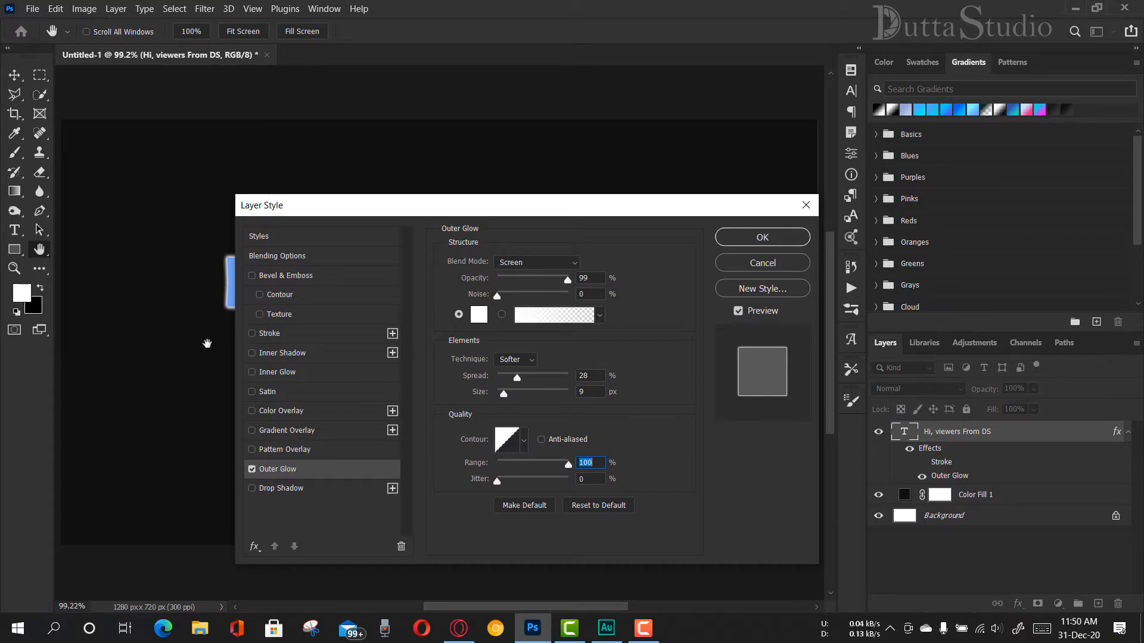
{"action": "left_click_drag", "start_coordinate": [321, 205], "coordinate": [594, 205]}
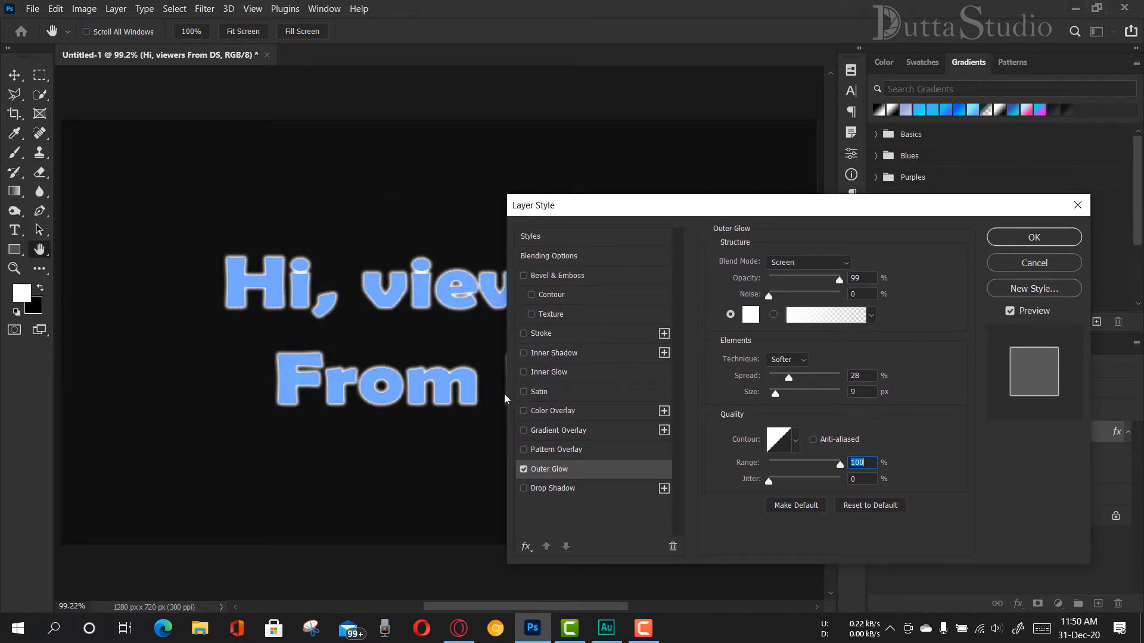
{"action": "left_click", "coordinate": [1042, 240]}
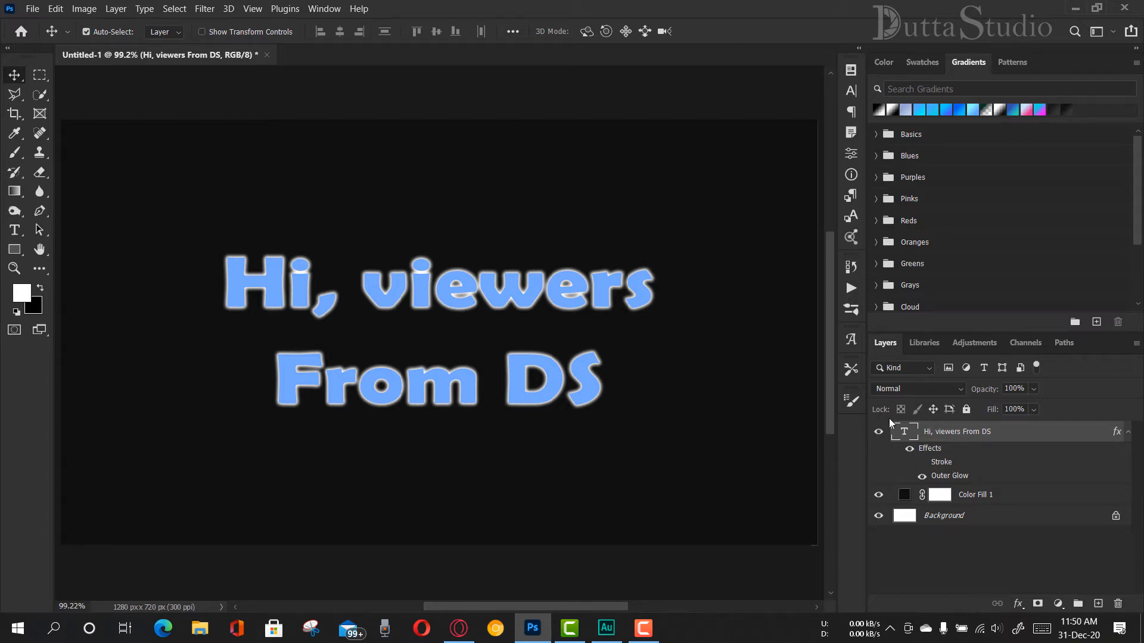
- Hide the "Hi, viewers From DS" text layer
{"action": "left_click", "coordinate": [879, 434]}
{"action": "left_click", "coordinate": [878, 431]}
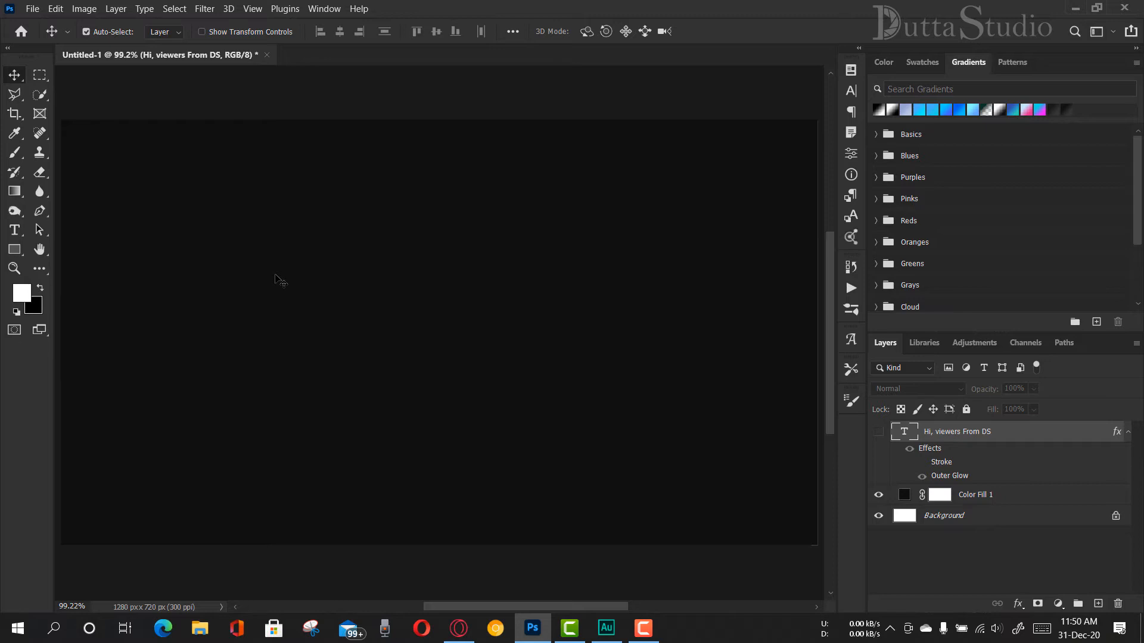
{"action": "left_click", "coordinate": [32, 10]}
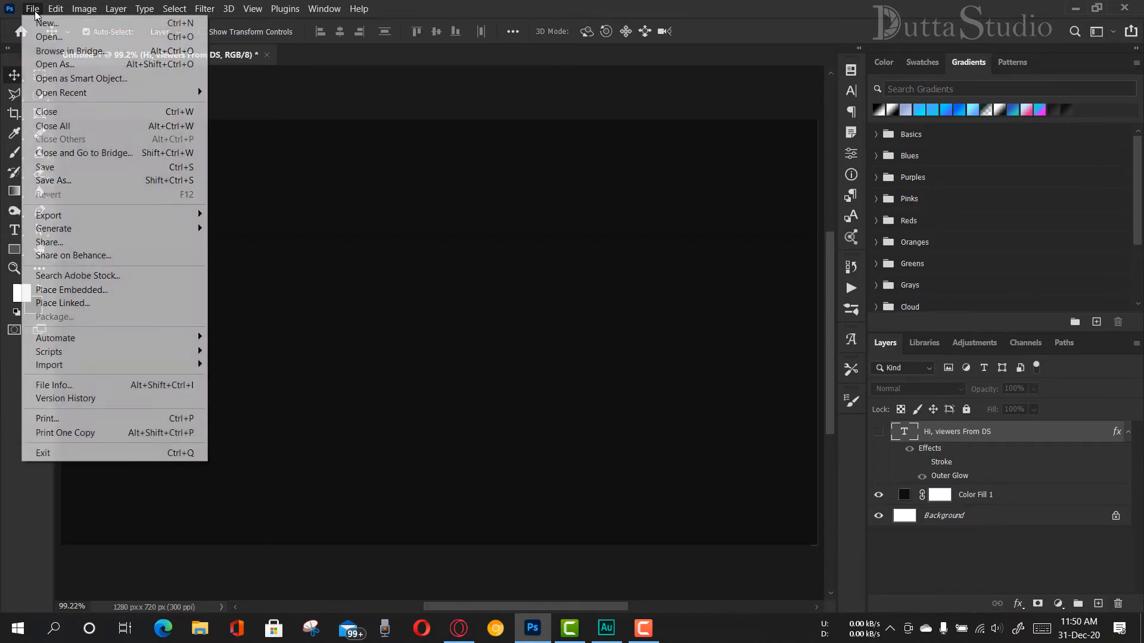
{"action": "left_click", "coordinate": [99, 294]}
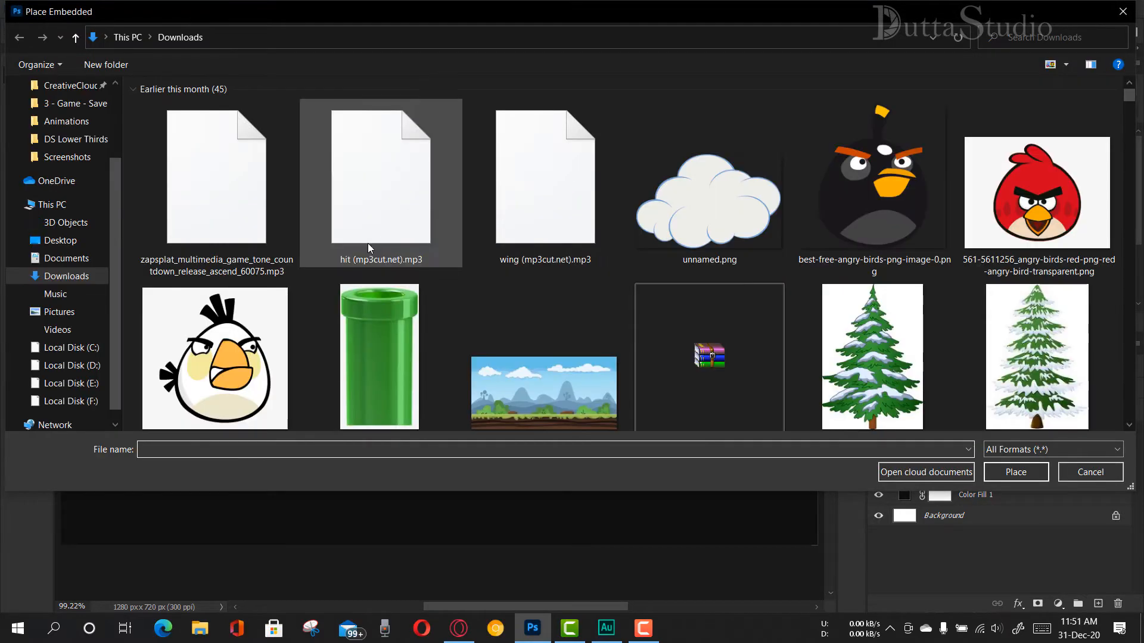
{"action": "scroll", "coordinate": [882, 272], "scroll_direction": "down", "scroll_amount": 1}
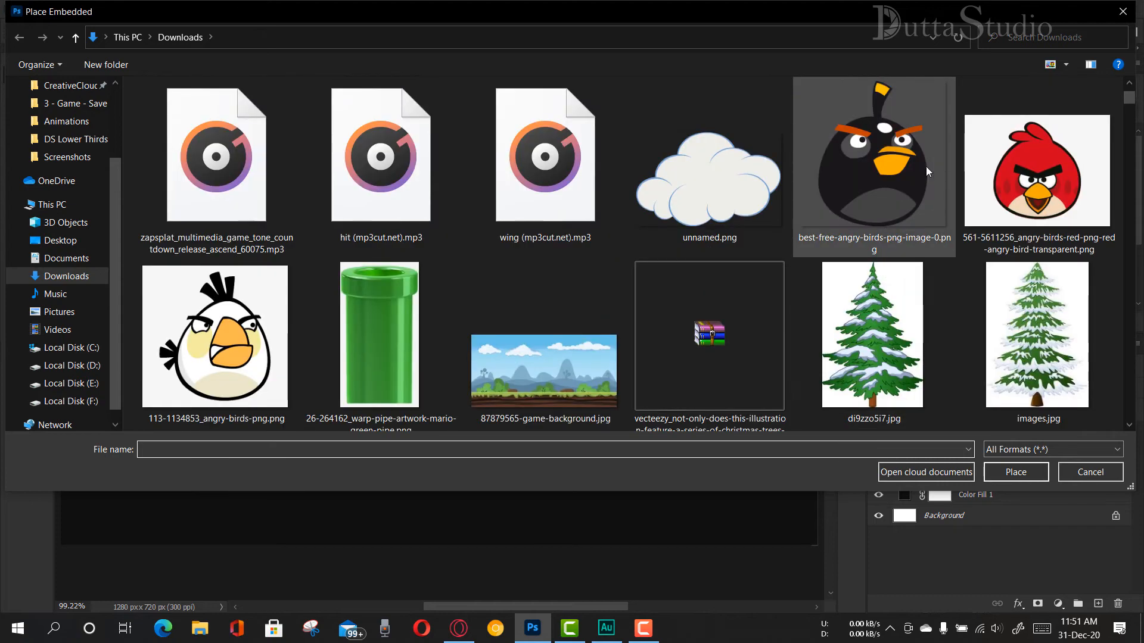
{"action": "left_click", "coordinate": [60, 241]}
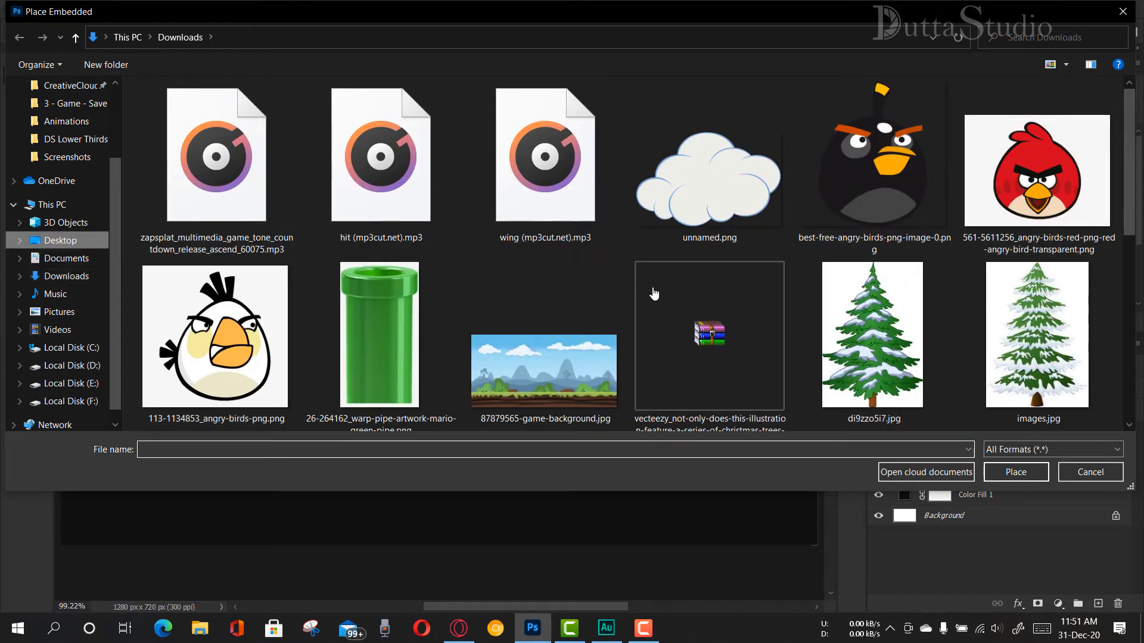
{"action": "scroll", "coordinate": [862, 268], "scroll_direction": "down", "scroll_amount": 7}
{"action": "scroll", "coordinate": [703, 335], "scroll_direction": "up", "scroll_amount": 3}
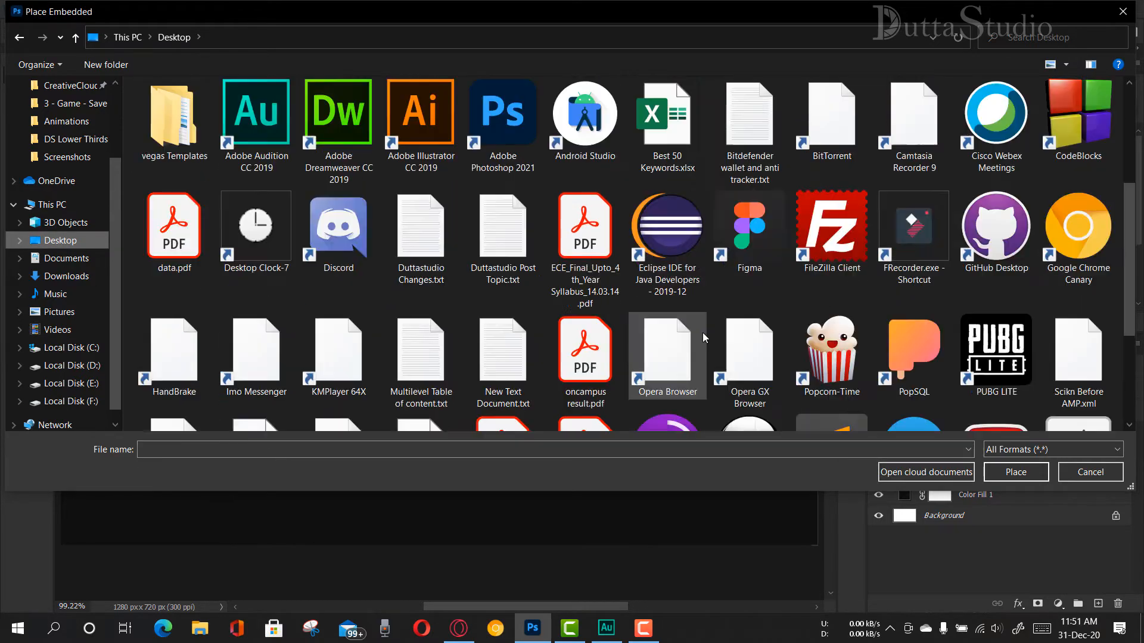
{"action": "scroll", "coordinate": [645, 270], "scroll_direction": "up", "scroll_amount": 3}
{"action": "left_click", "coordinate": [1087, 473]}
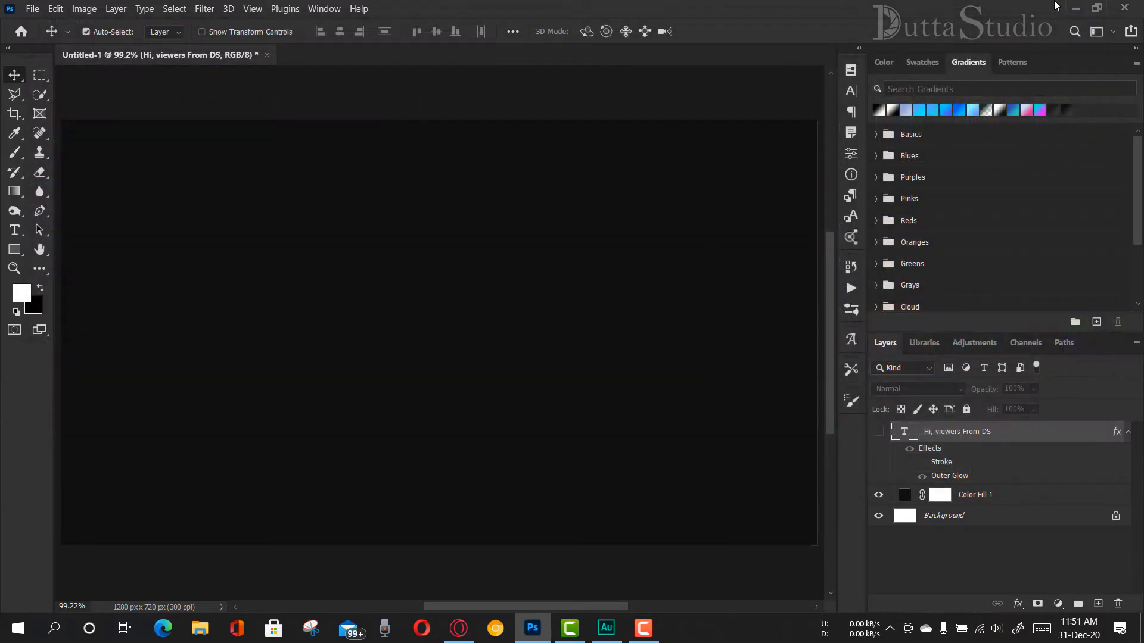
- Place the desktop image Screenshot (596).png into the document at its fitted size
{"action": "left_click", "coordinate": [1075, 8]}
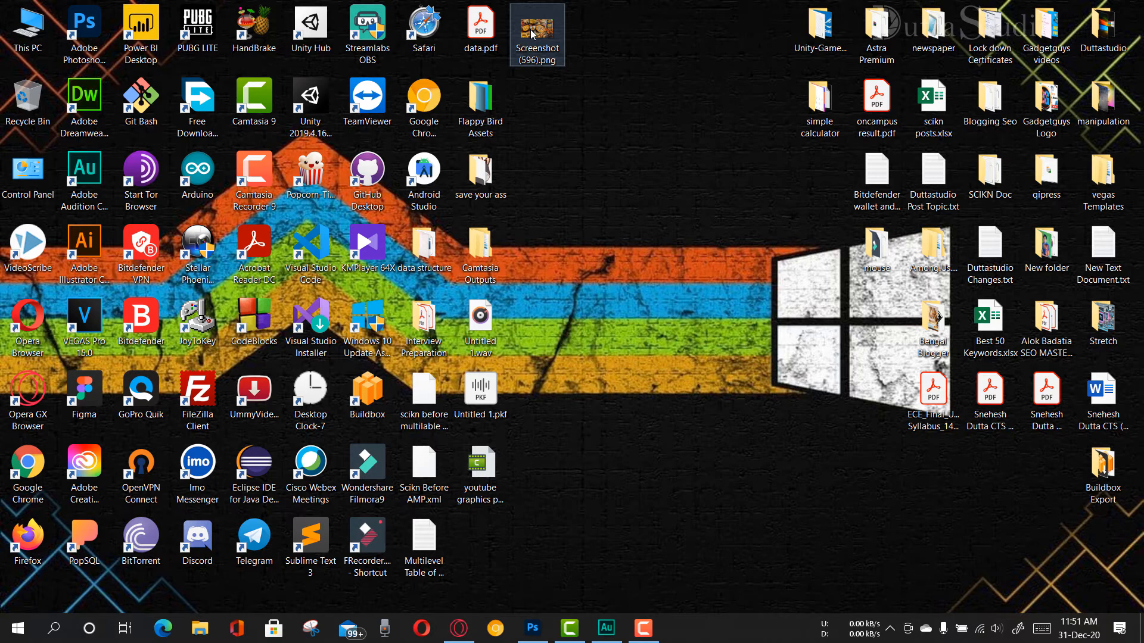
{"action": "left_click_drag", "start_coordinate": [532, 34], "coordinate": [406, 292]}
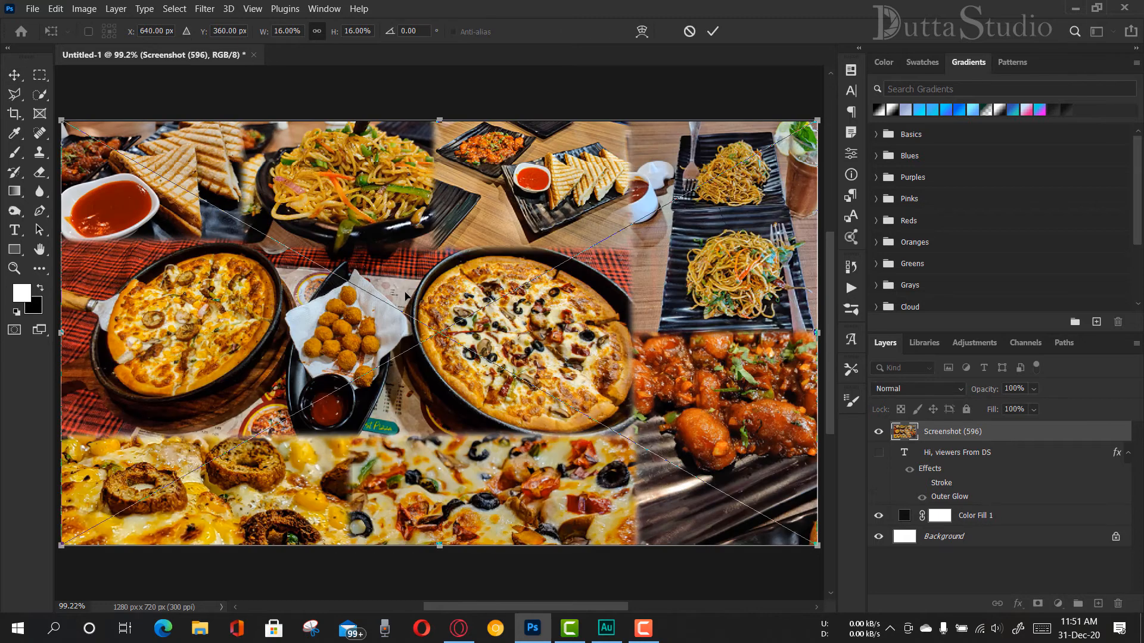
{"action": "left_click", "coordinate": [714, 33]}
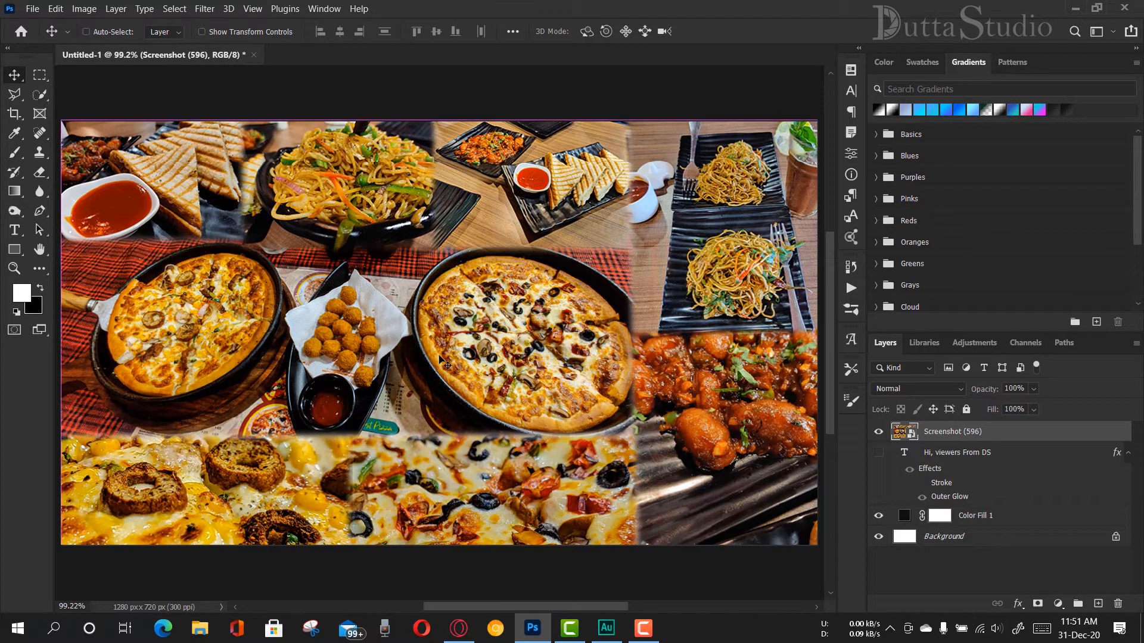
- Scale the placed food image down to about 6% and move it near the center of the canvas
{"action": "key", "text": "ctrl+t"}
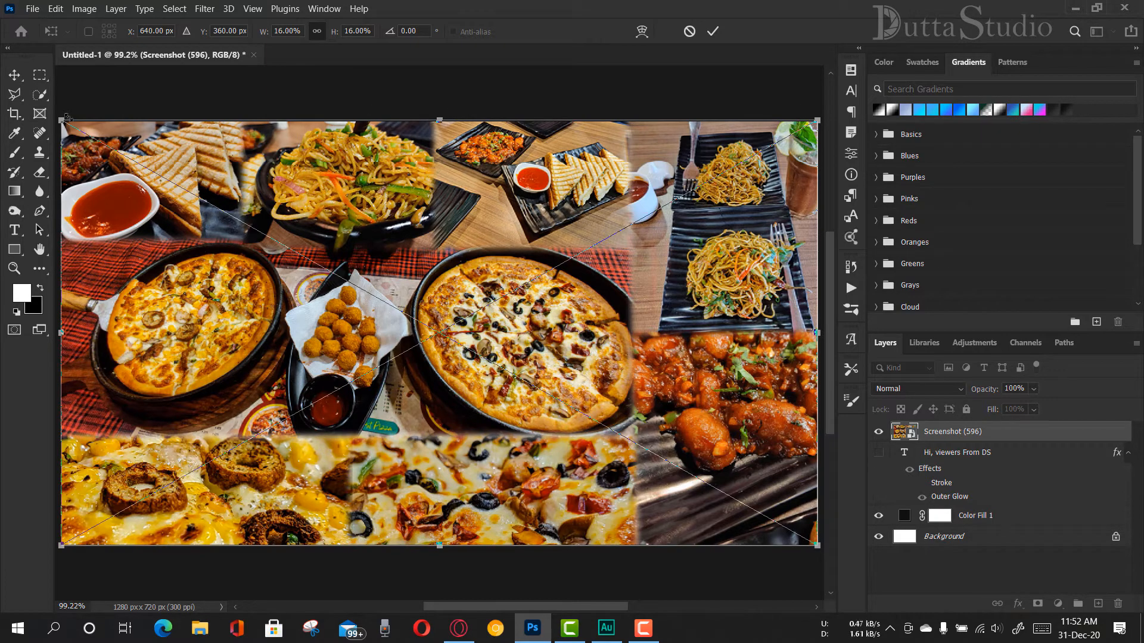
{"action": "left_click_drag", "start_coordinate": [66, 118], "coordinate": [578, 450]}
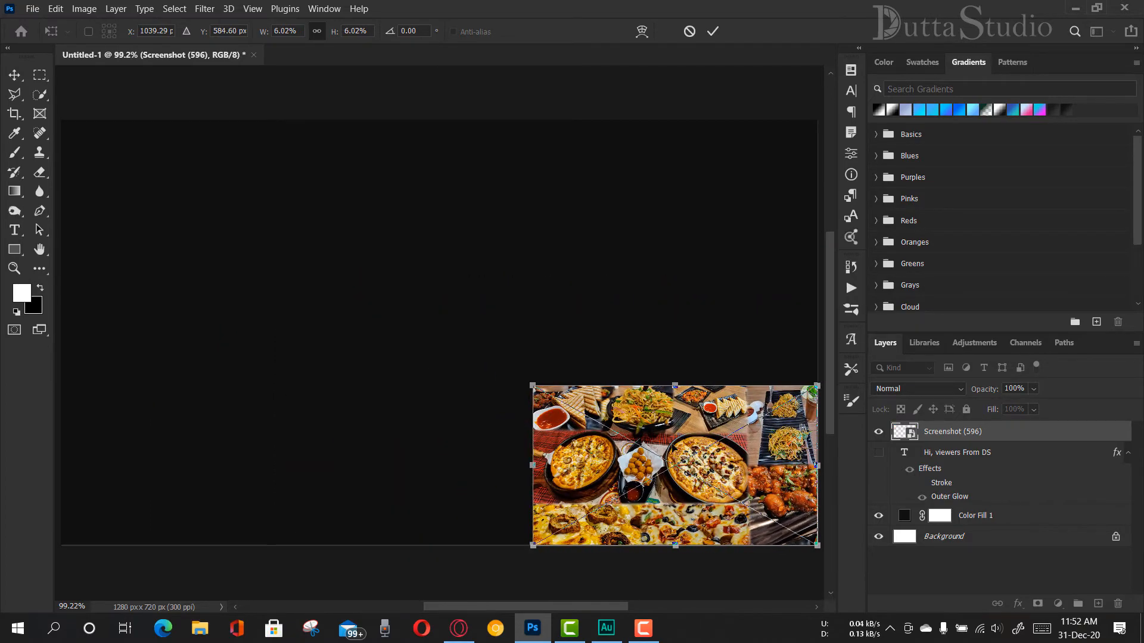
{"action": "left_click_drag", "start_coordinate": [677, 411], "coordinate": [423, 278]}
{"action": "left_click", "coordinate": [713, 33]}
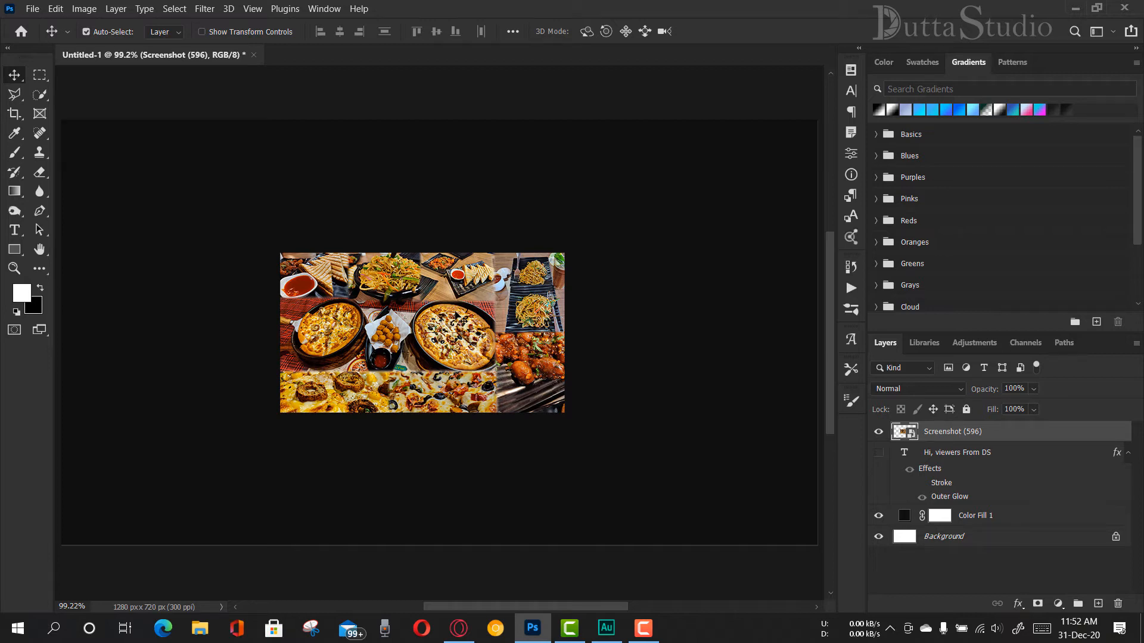
- Try scaling the food image proportionally with Free Transform, from a corner to 7.49% and from its side to about 5.1%
{"action": "key", "text": "ctrl+t"}
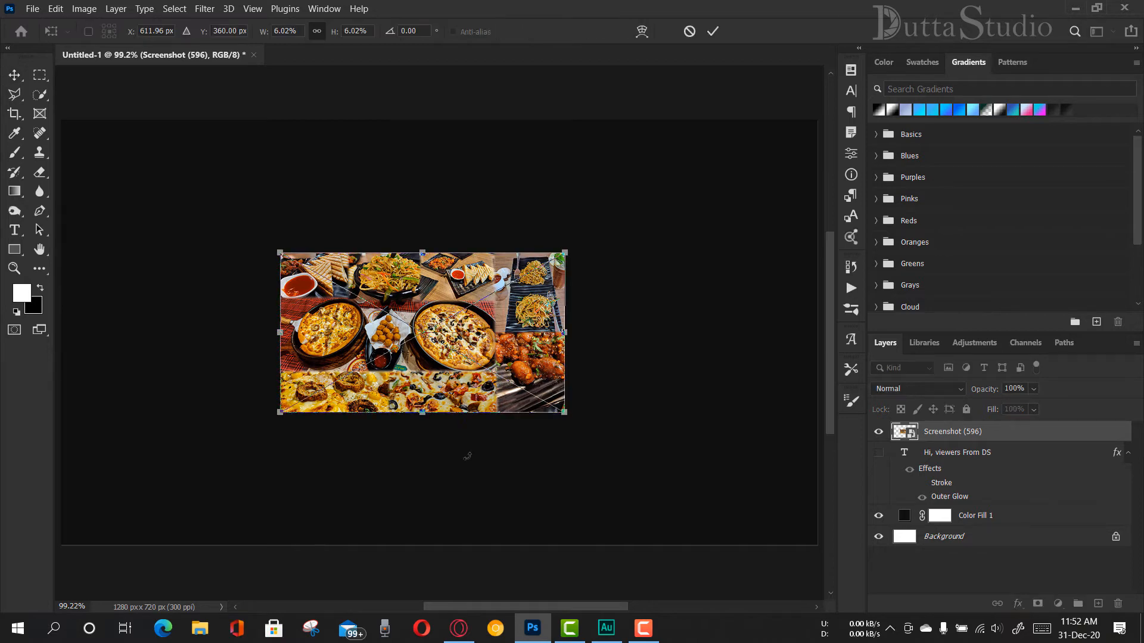
{"action": "left_click_drag", "start_coordinate": [565, 411], "coordinate": [639, 442]}
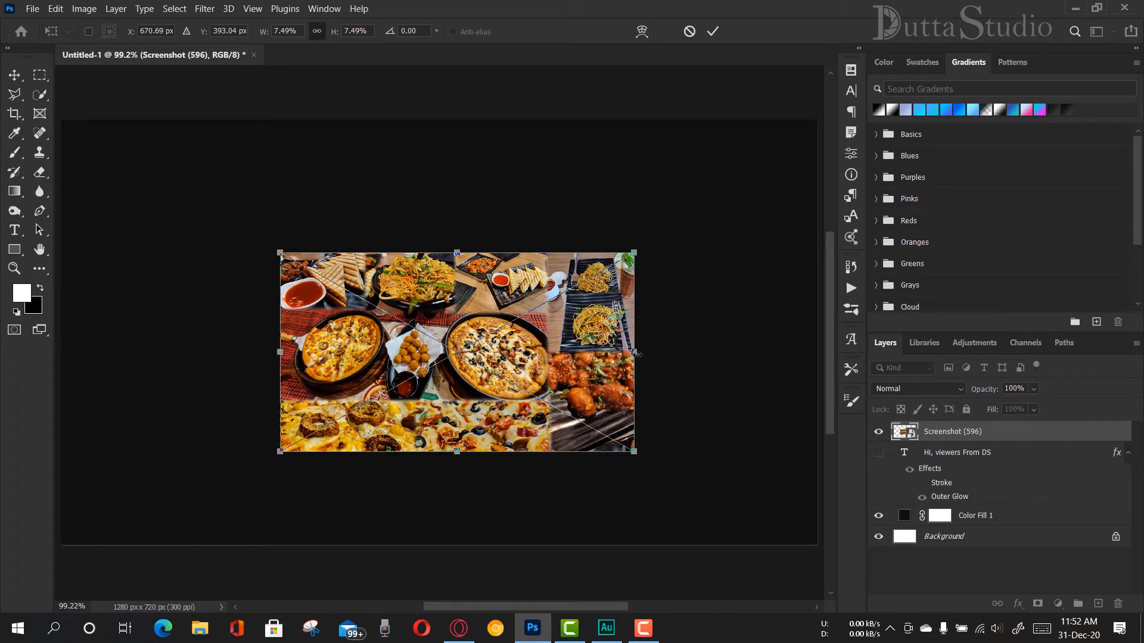
{"action": "left_click_drag", "start_coordinate": [635, 352], "coordinate": [608, 336]}
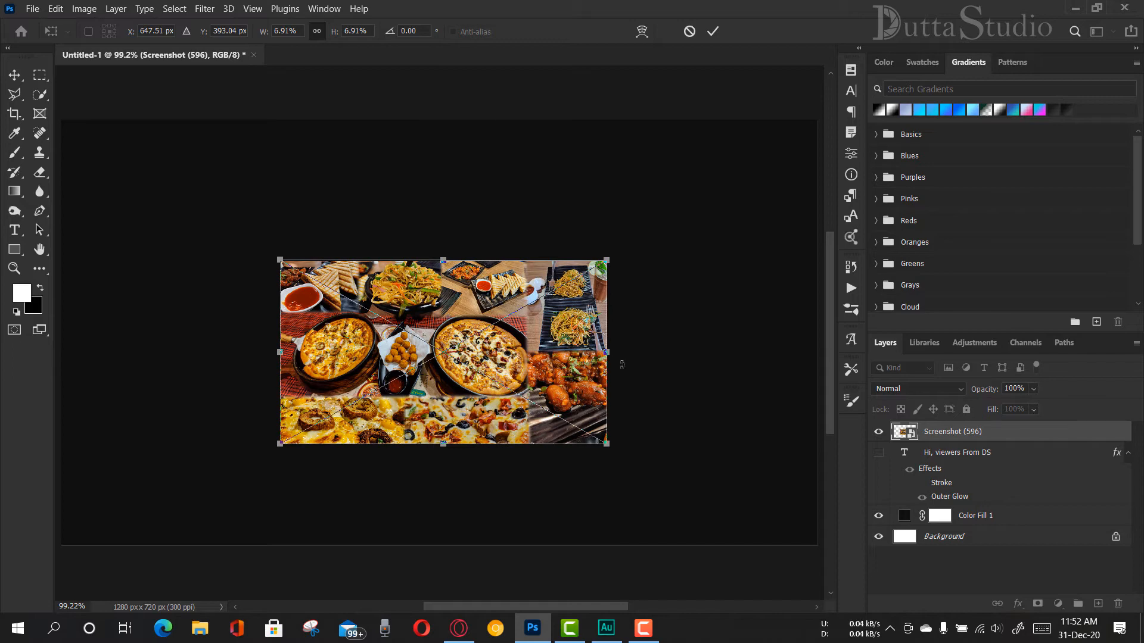
{"action": "left_click_drag", "start_coordinate": [608, 353], "coordinate": [522, 362]}
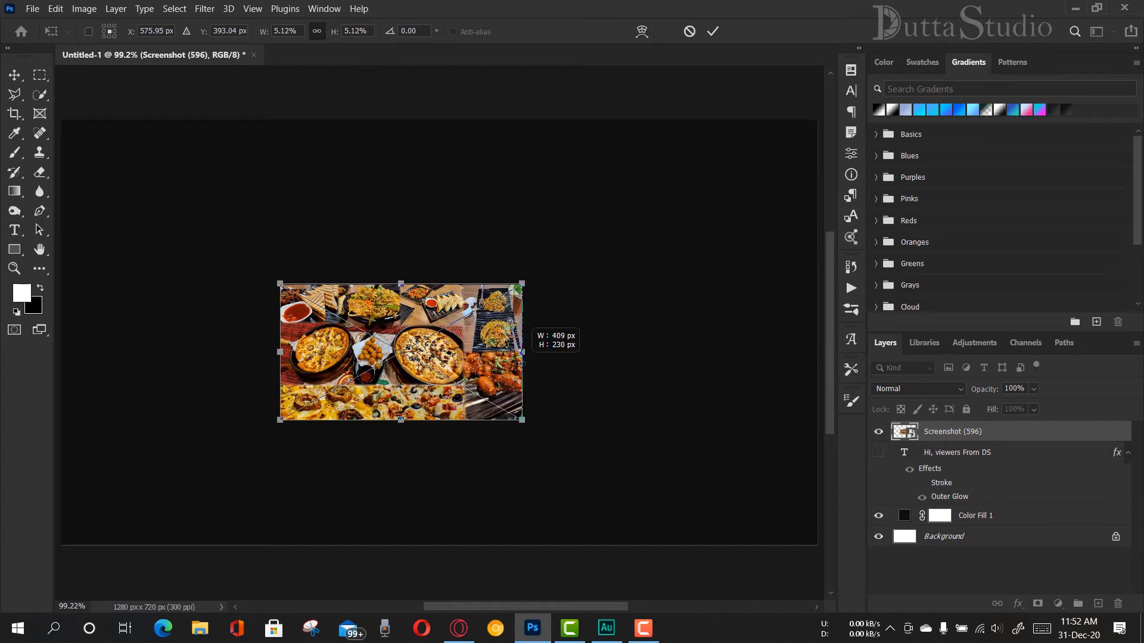
{"action": "left_click_drag", "start_coordinate": [522, 361], "coordinate": [522, 362]}
- Try stretching the food image to 7.49% width and 8.29% height, shrink it from a corner, and cancel the transform
{"action": "left_click_drag", "start_coordinate": [522, 353], "coordinate": [634, 409]}
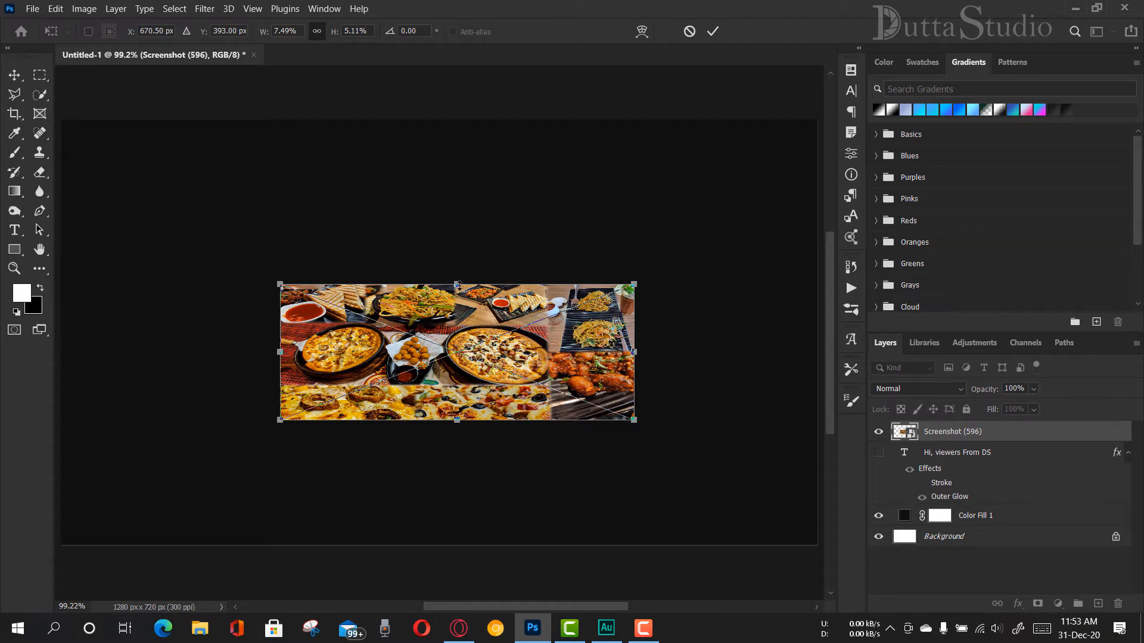
{"action": "left_click_drag", "start_coordinate": [458, 285], "coordinate": [513, 201]}
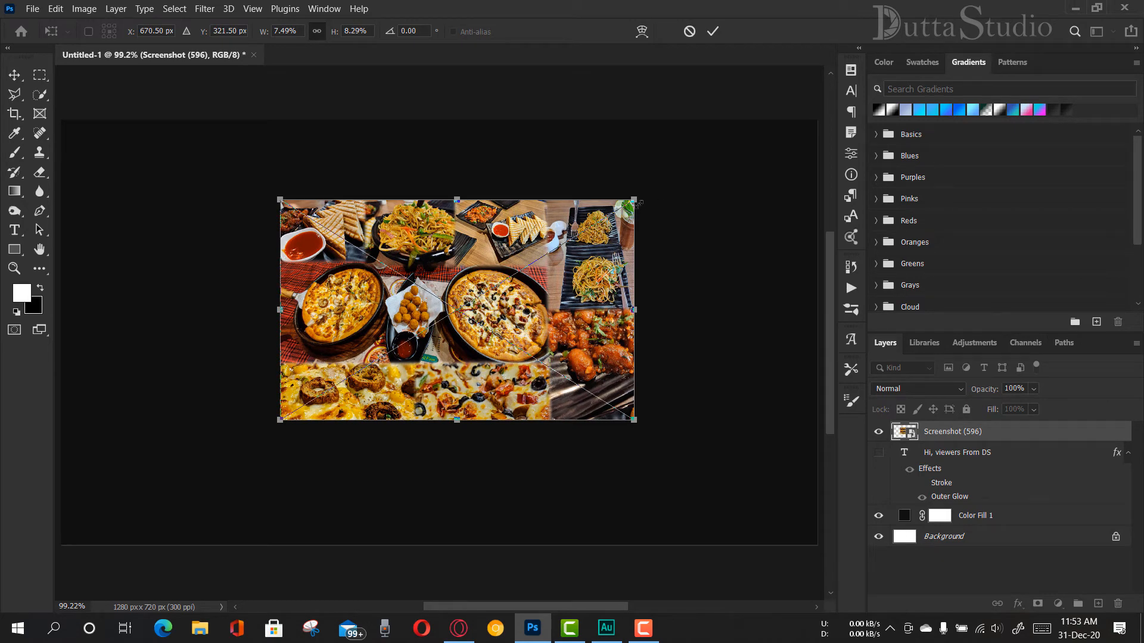
{"action": "left_click_drag", "start_coordinate": [635, 200], "coordinate": [517, 276]}
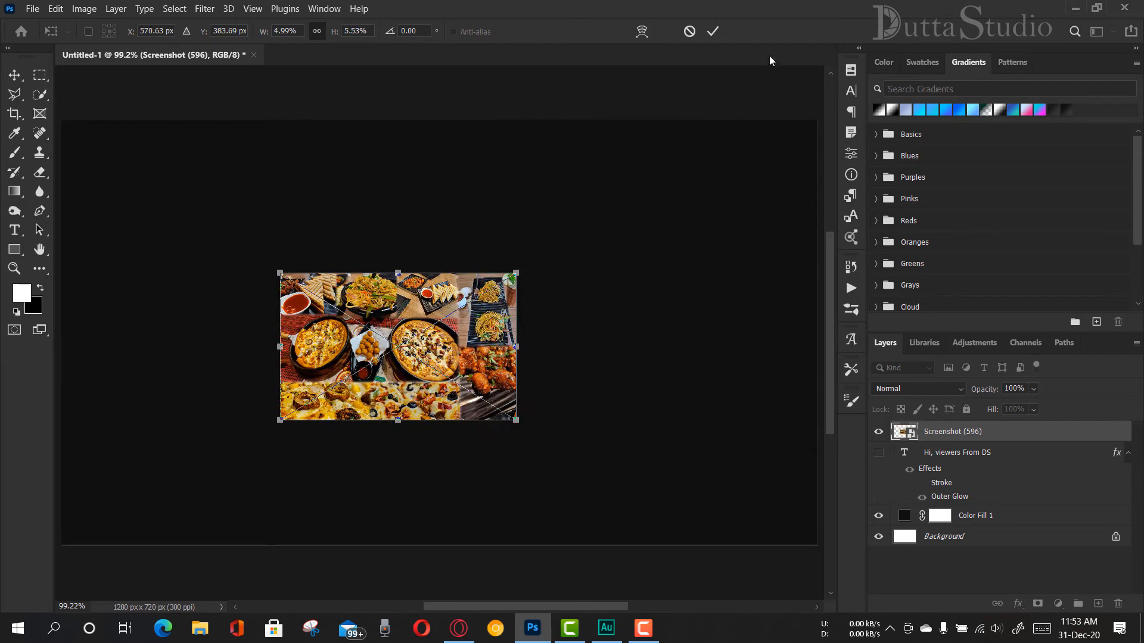
{"action": "left_click", "coordinate": [690, 32]}
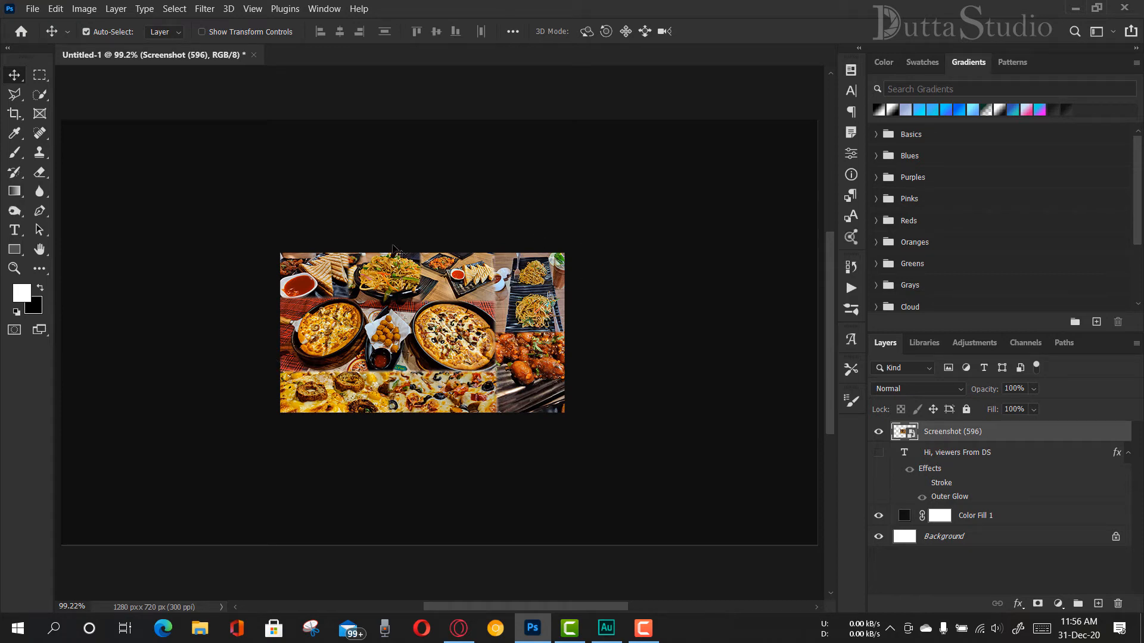
- Select the pizza and fried-snack area of the food image with the Rectangular Marquee and add a layer mask from it
{"action": "left_click", "coordinate": [38, 77]}
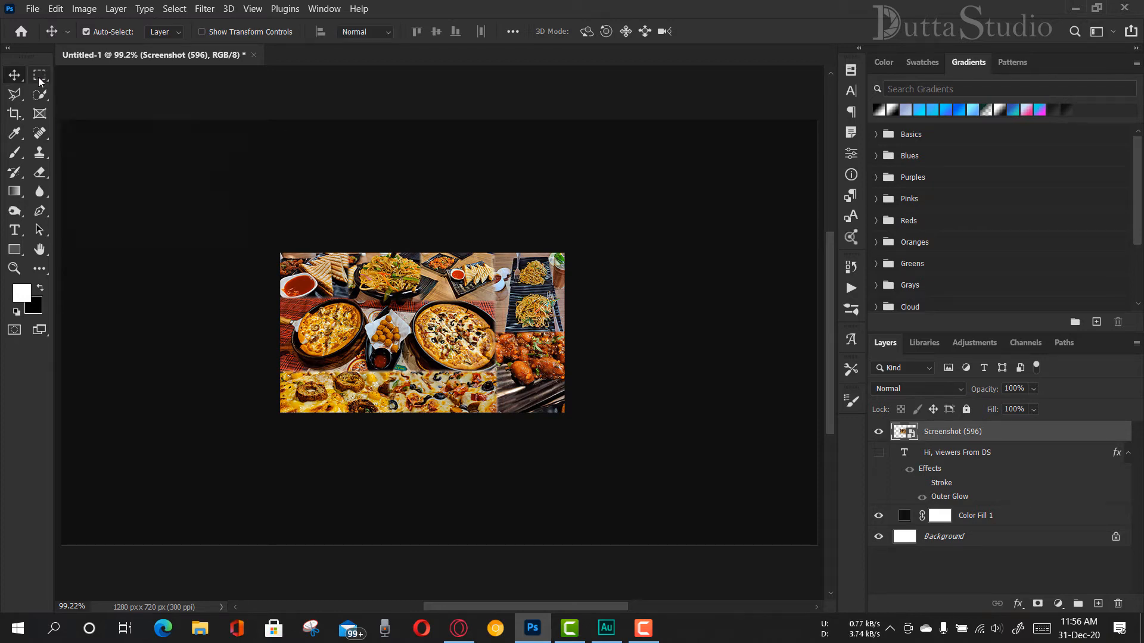
{"action": "right_click", "coordinate": [40, 78]}
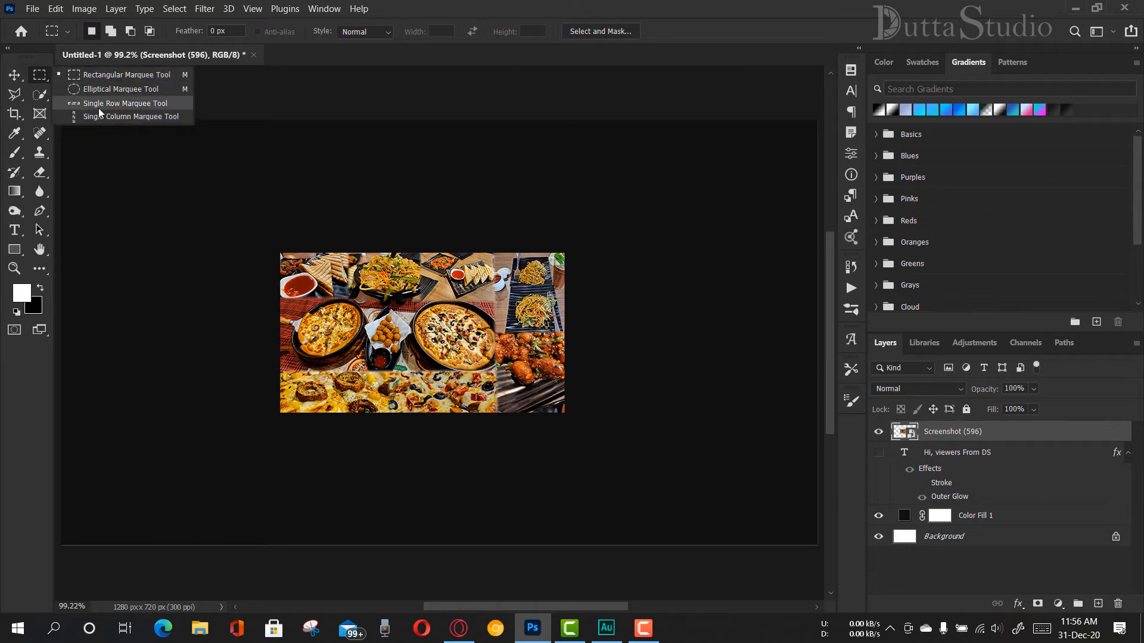
{"action": "left_click", "coordinate": [106, 74]}
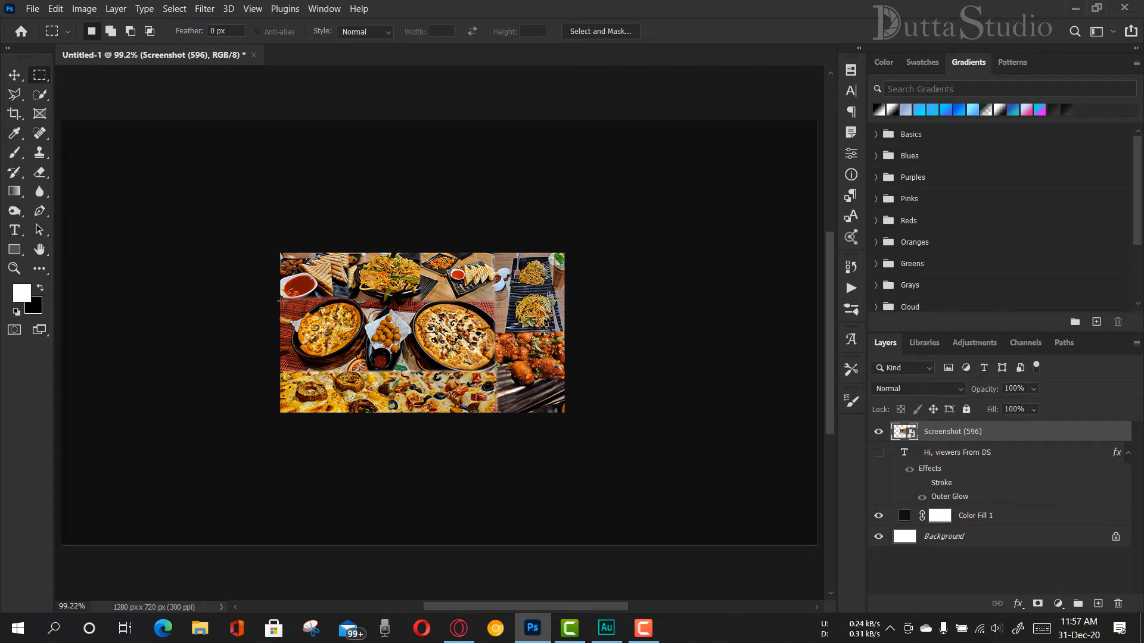
{"action": "left_click_drag", "start_coordinate": [280, 296], "coordinate": [415, 373]}
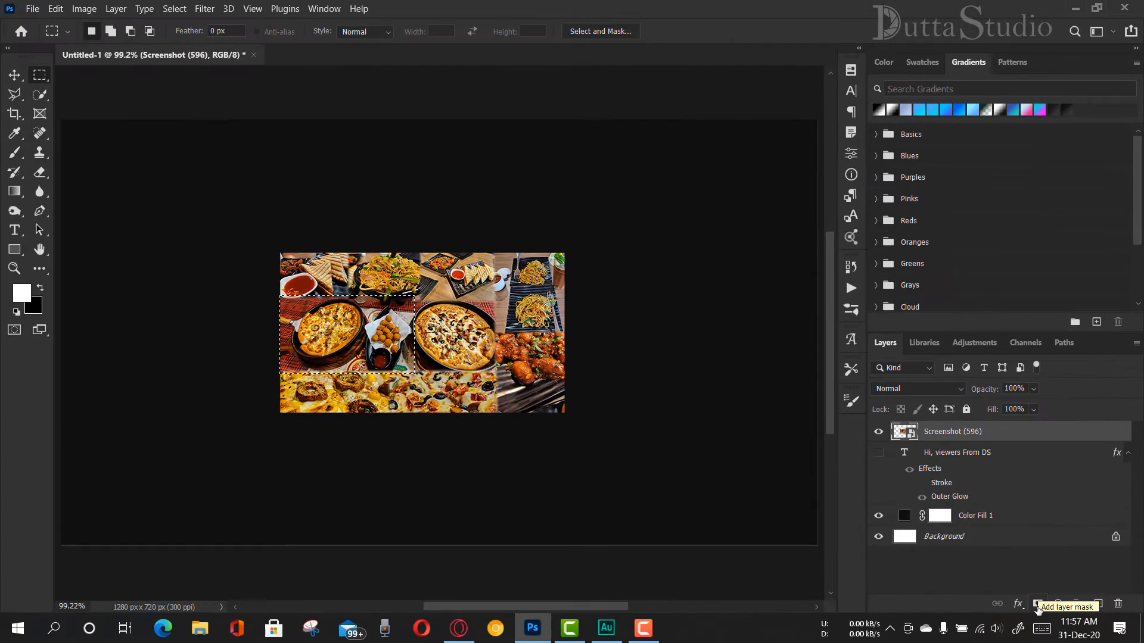
{"action": "left_click", "coordinate": [1037, 603]}
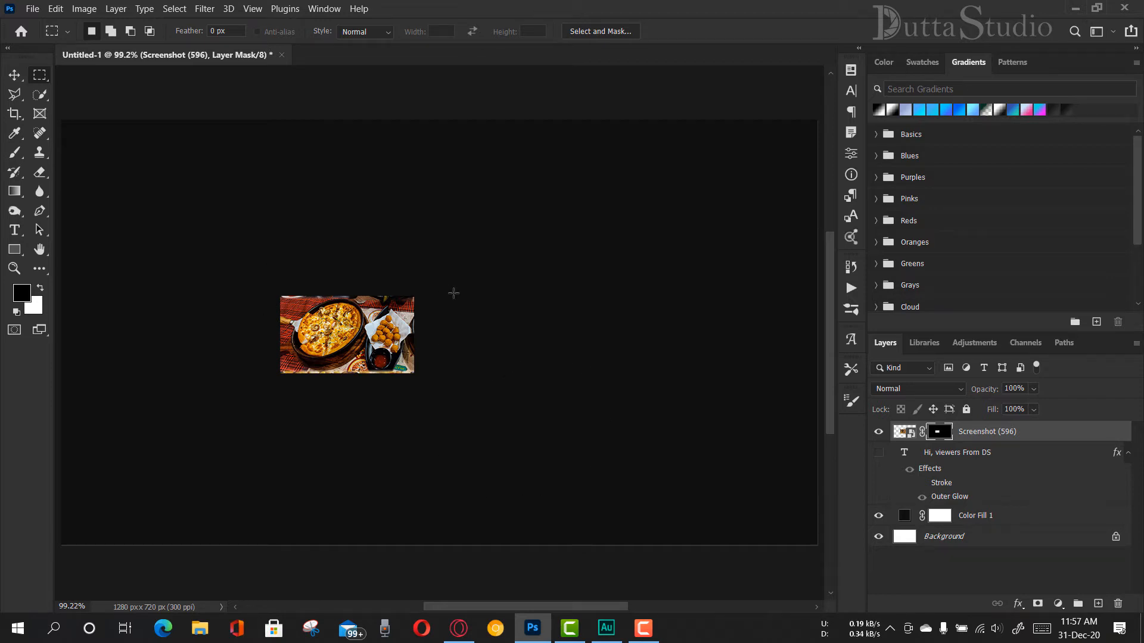
- Move the masked food image to the upper-right corner area of the canvas
{"action": "left_click", "coordinate": [14, 75]}
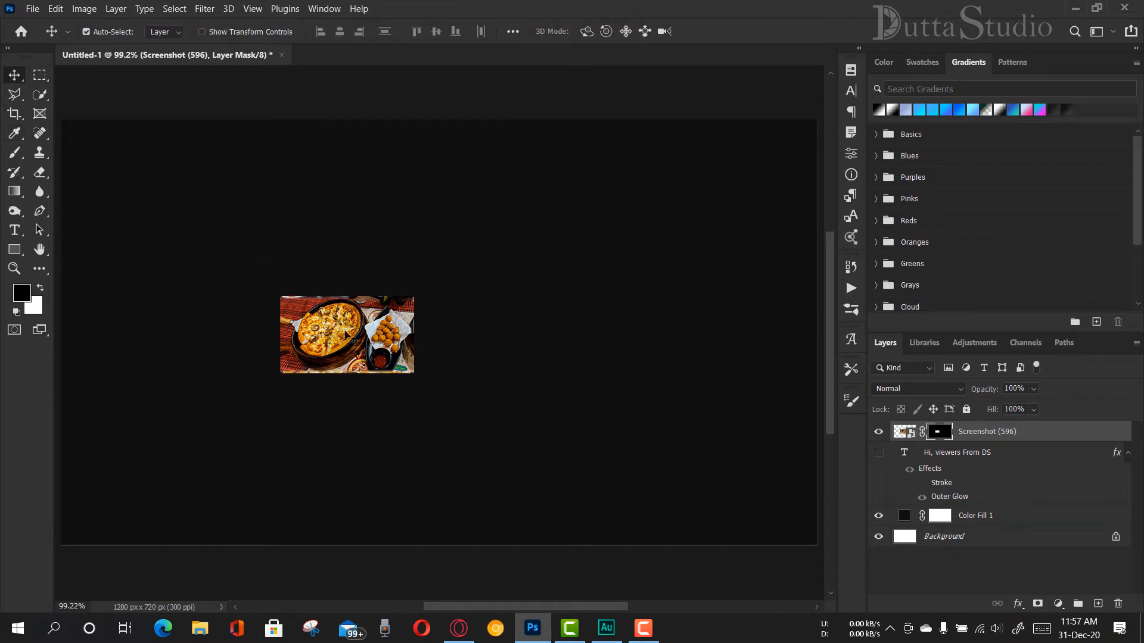
{"action": "left_click_drag", "start_coordinate": [347, 336], "coordinate": [444, 338]}
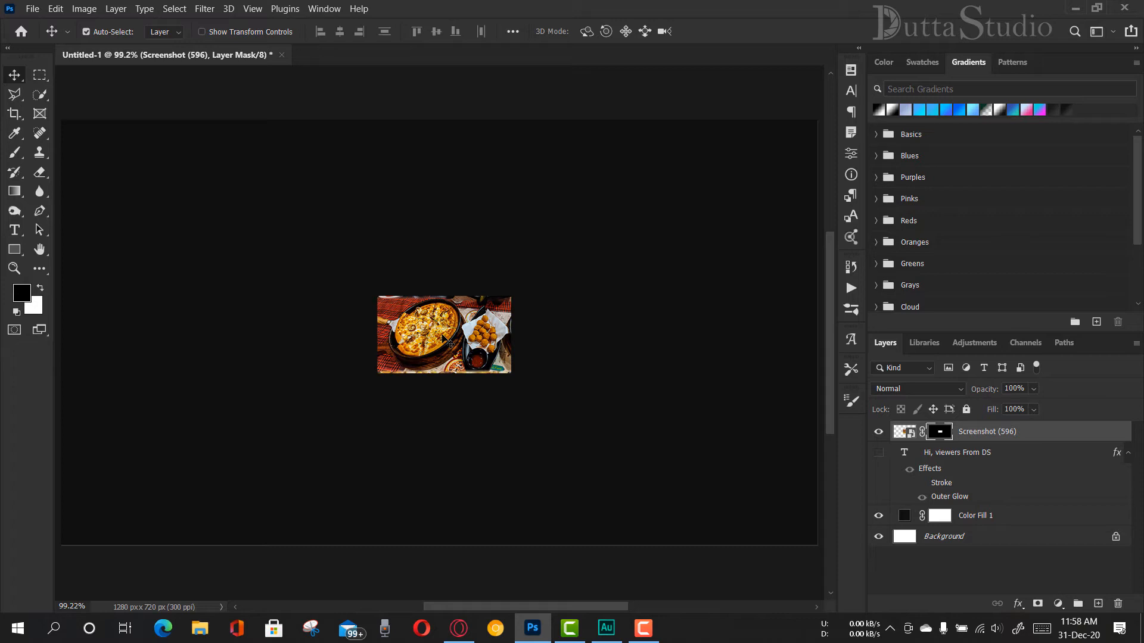
{"action": "left_click_drag", "start_coordinate": [443, 340], "coordinate": [715, 192]}
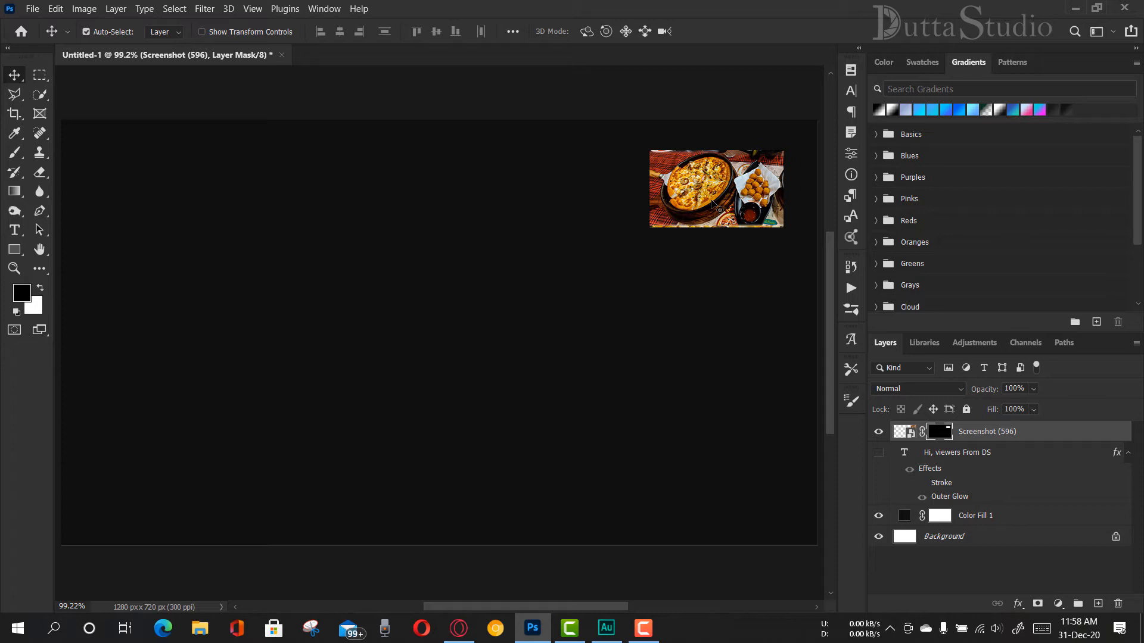
- Place the circular yellow-background portrait PNG from the desktop's Duttastudio > DS folder into the Photoshop document
{"action": "left_click", "coordinate": [1076, 7]}
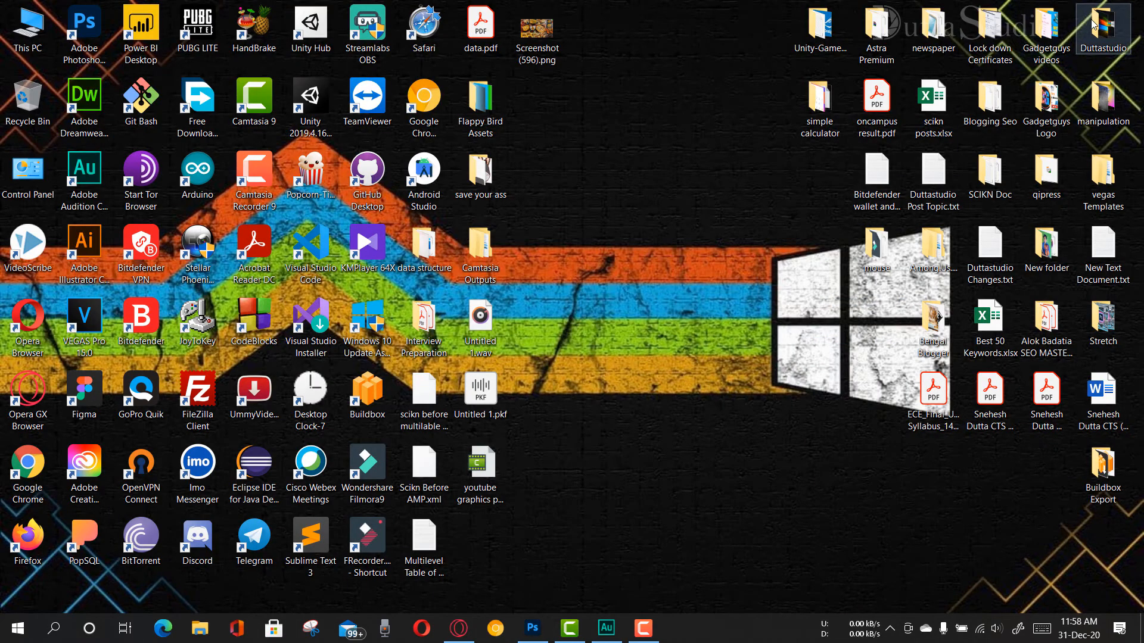
{"action": "double_click", "coordinate": [1094, 23]}
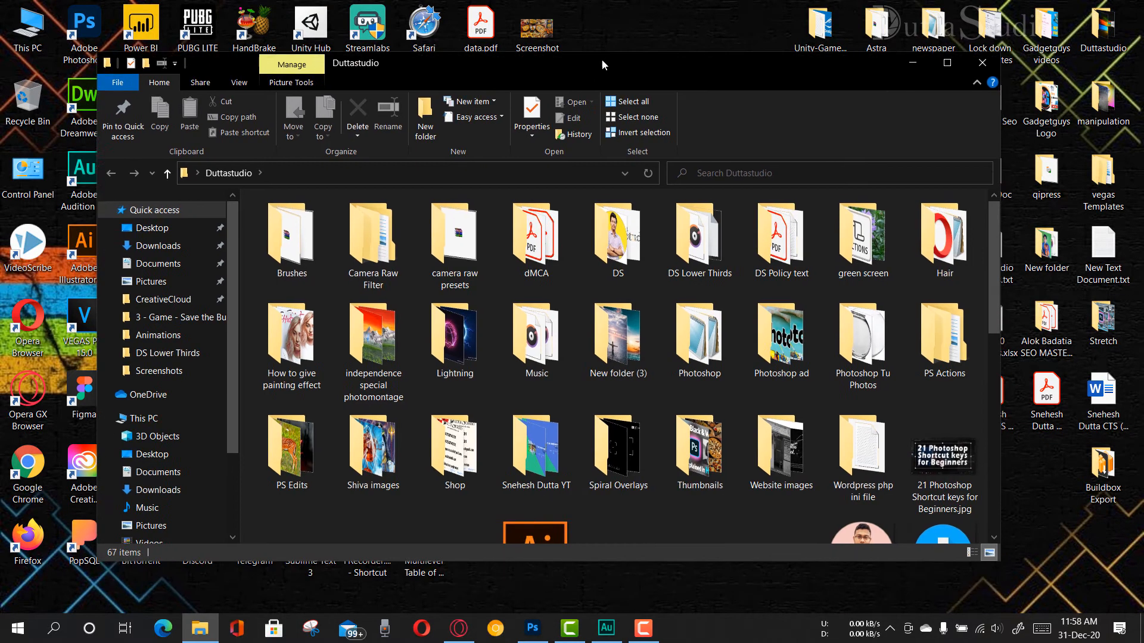
{"action": "double_click", "coordinate": [592, 226]}
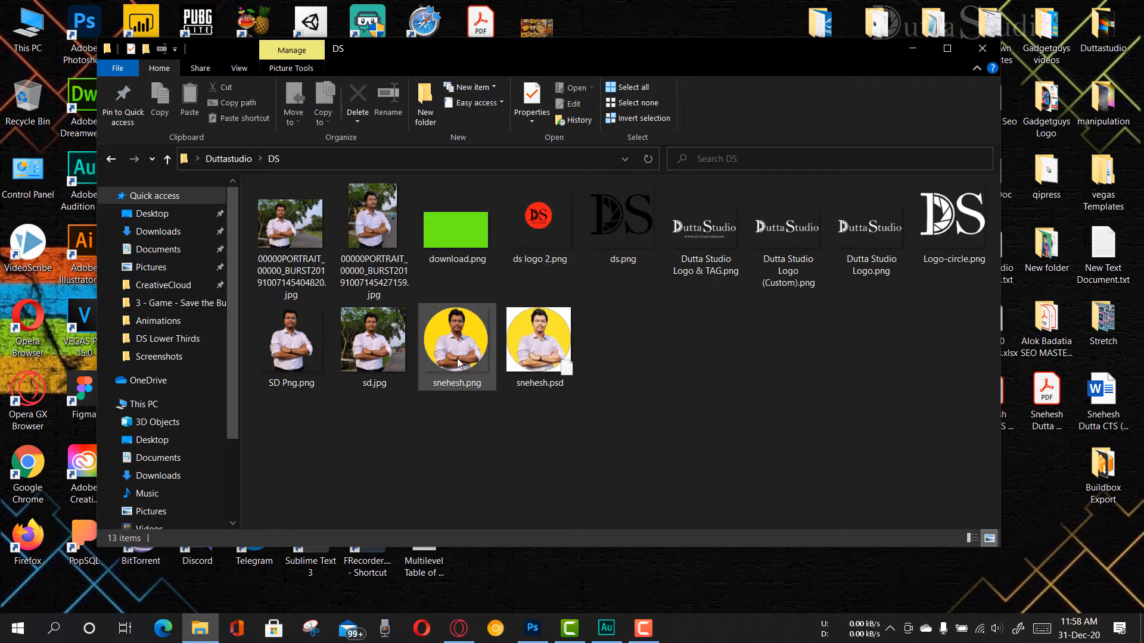
{"action": "left_click_drag", "start_coordinate": [463, 352], "coordinate": [423, 352]}
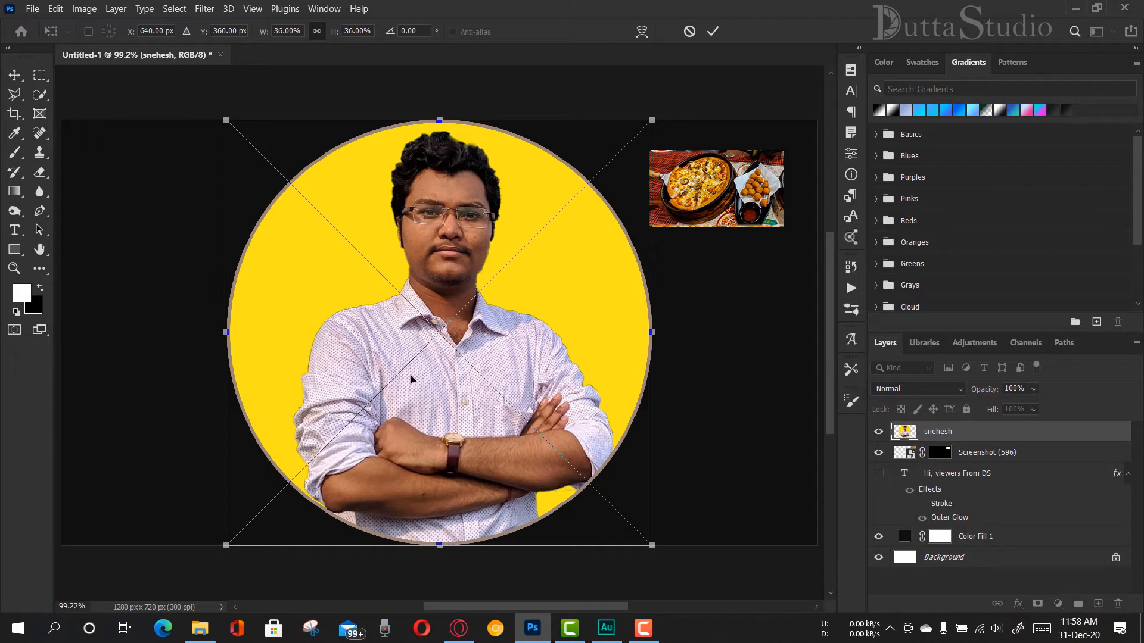
- Scale the placed portrait proportionally to about 16.28%, keep it near the canvas center, and commit the transform
{"action": "left_click_drag", "start_coordinate": [225, 118], "coordinate": [459, 353]}
{"action": "left_click_drag", "start_coordinate": [554, 457], "coordinate": [442, 343]}
{"action": "left_click", "coordinate": [712, 31]}
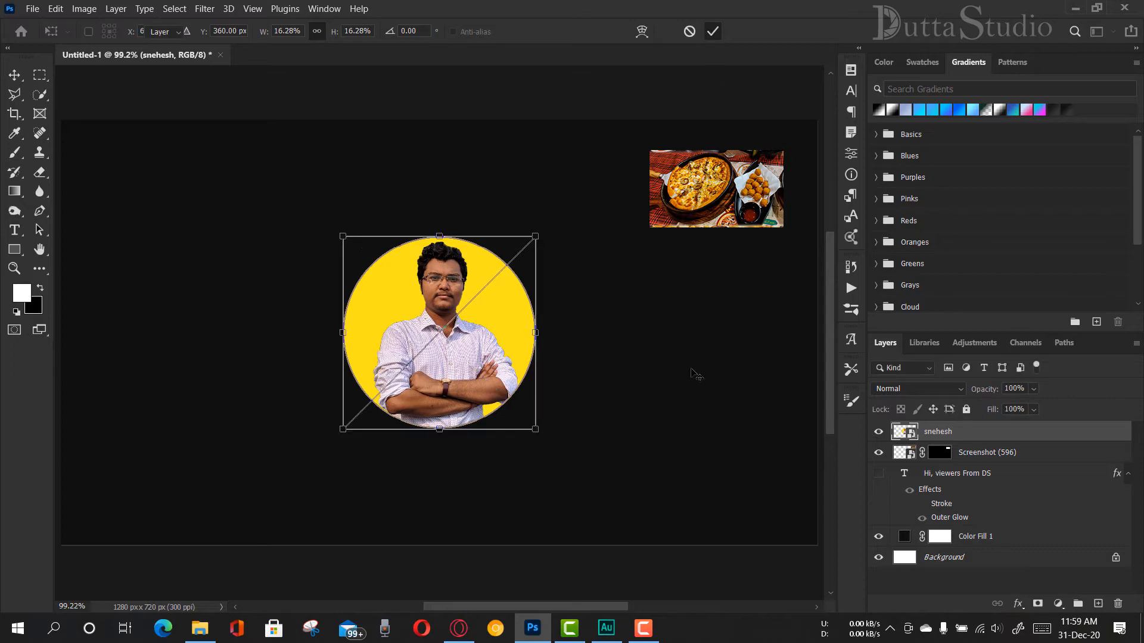
- Apply a white Outer Glow to the portrait layer with 25% spread and 21 px size
{"action": "right_click", "coordinate": [977, 438]}
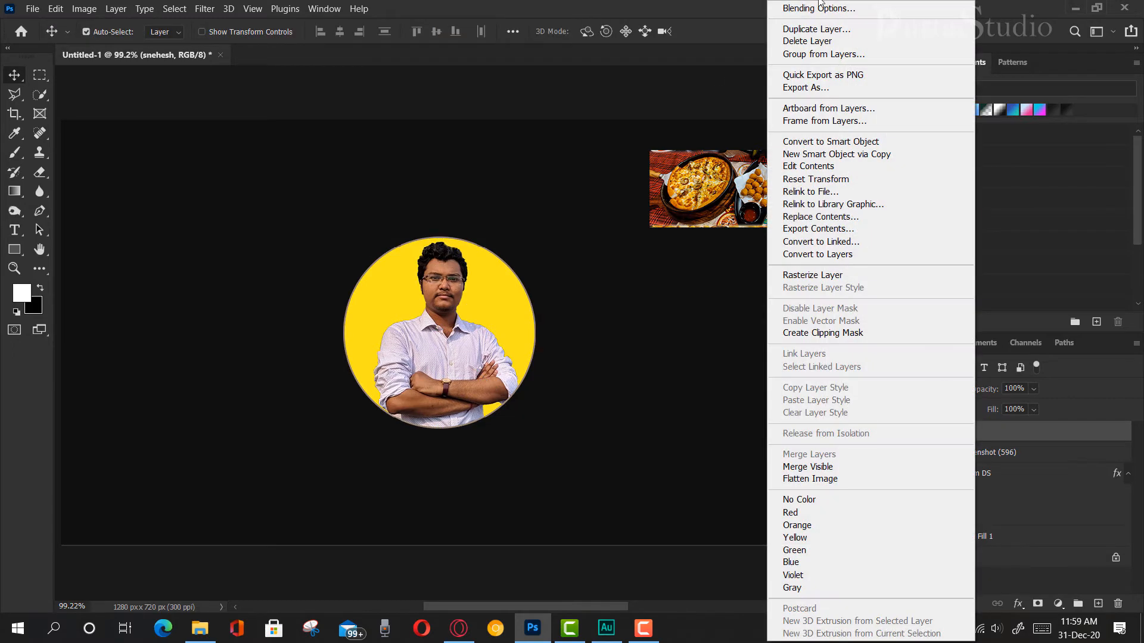
{"action": "key", "text": "Escape"}
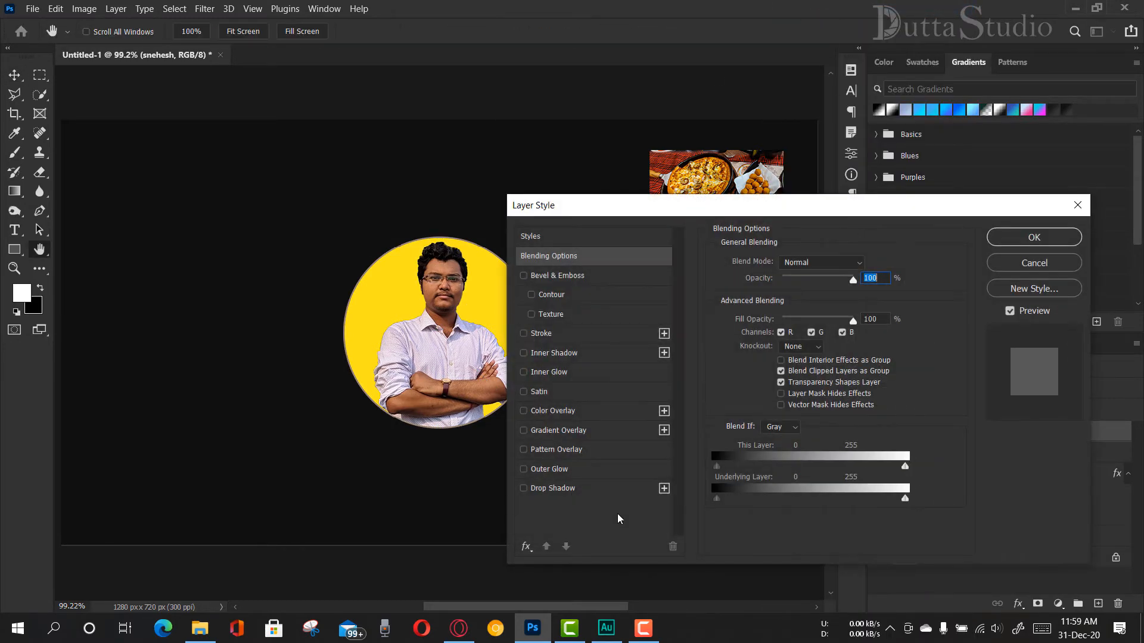
{"action": "left_click", "coordinate": [549, 468]}
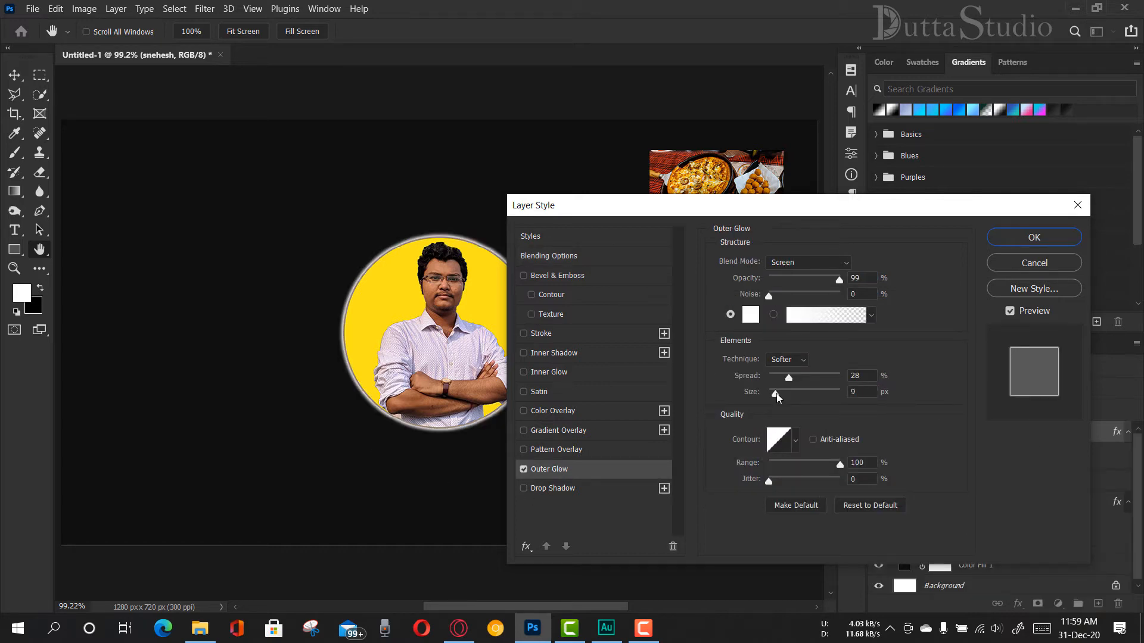
{"action": "mouse_move", "coordinate": [788, 378]}
{"action": "left_mouse_down"}
{"action": "mouse_move", "coordinate": [804, 384]}
{"action": "mouse_move", "coordinate": [781, 399]}
{"action": "mouse_move", "coordinate": [799, 380]}
{"action": "mouse_move", "coordinate": [786, 380]}
{"action": "mouse_move", "coordinate": [778, 394]}
{"action": "left_mouse_up"}
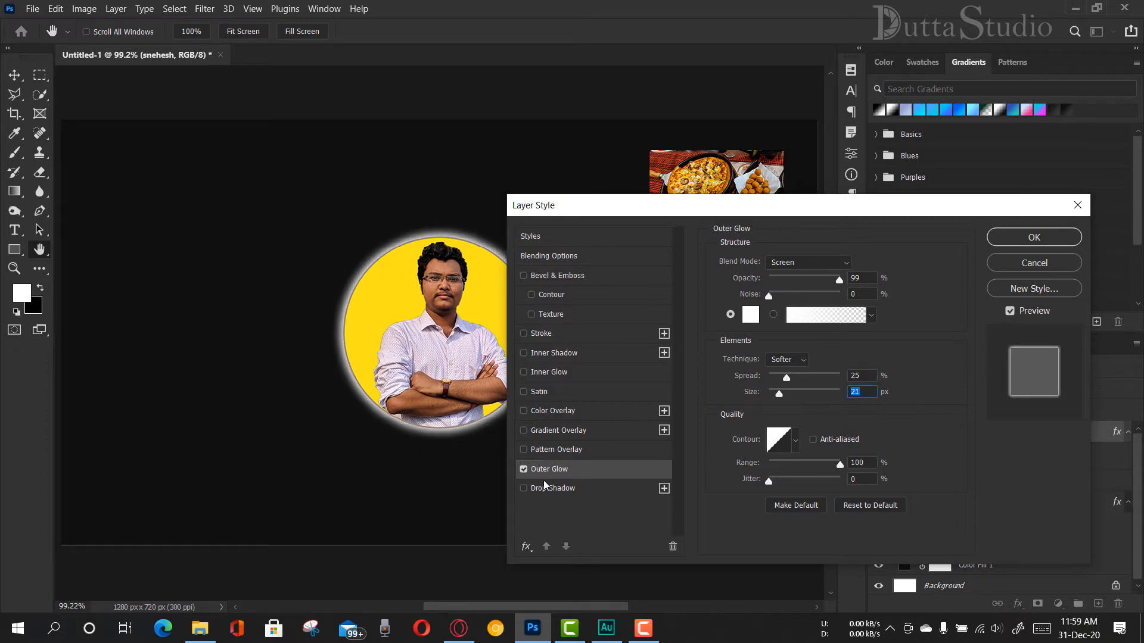
{"action": "left_click", "coordinate": [1052, 241]}
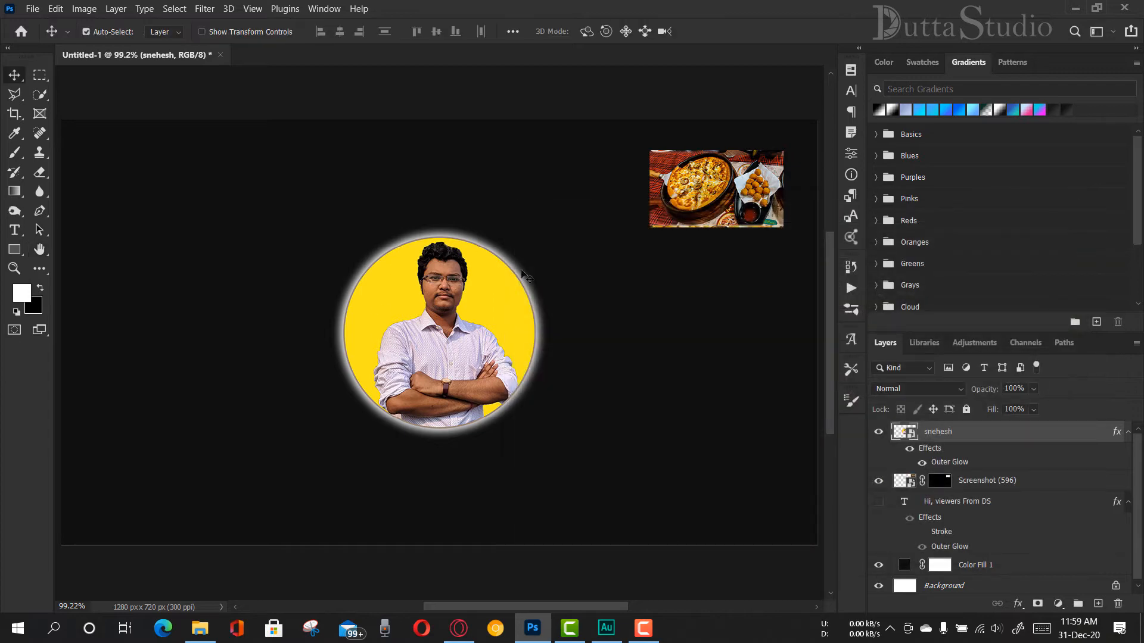
- Move the glowing portrait to the lower-right area of the canvas, below the food image
{"action": "mouse_move", "coordinate": [456, 365]}
{"action": "left_mouse_down"}
{"action": "mouse_move", "coordinate": [463, 342]}
{"action": "mouse_move", "coordinate": [459, 361]}
{"action": "left_mouse_up"}
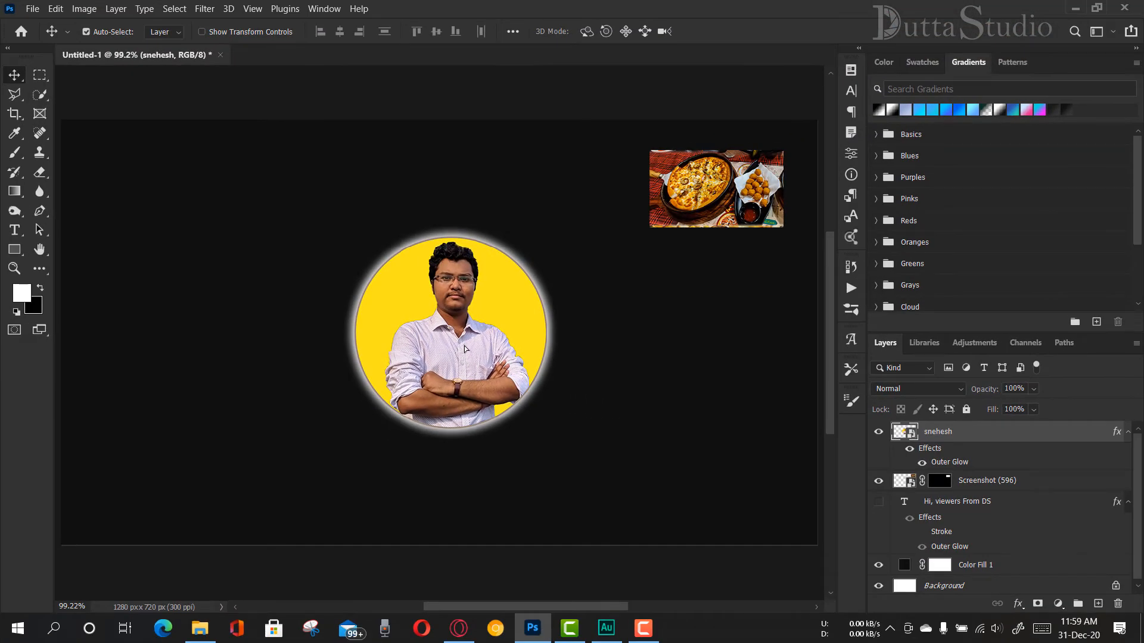
{"action": "left_click_drag", "start_coordinate": [465, 349], "coordinate": [699, 454]}
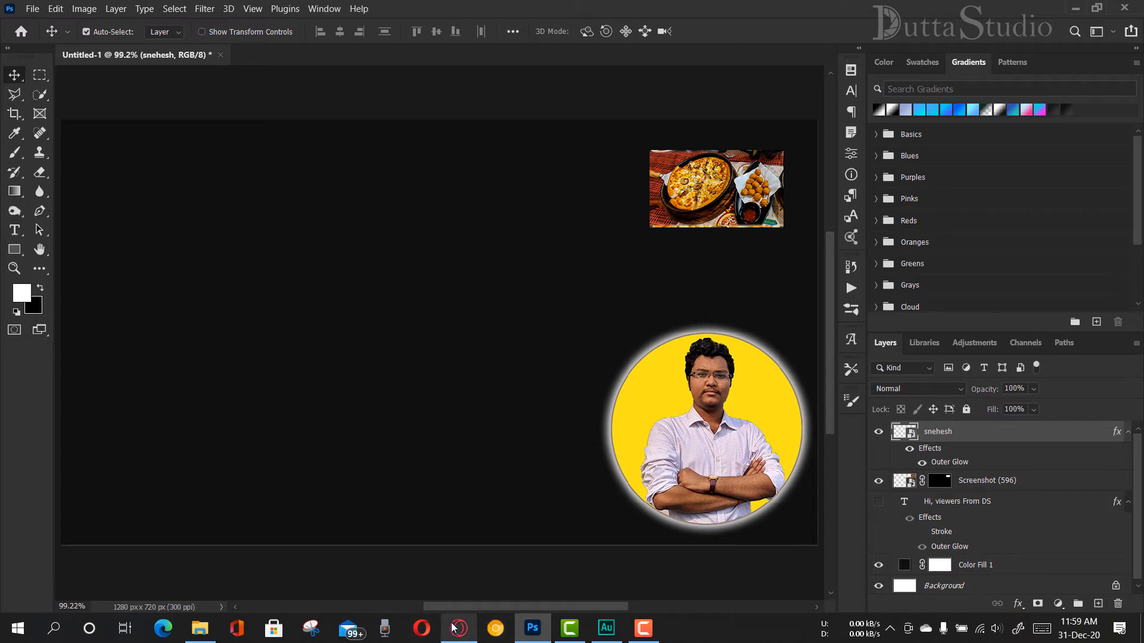
- Switch to the Opera GX browser and search Google Images for "new text" in a new tab
{"action": "mouse_move", "coordinate": [455, 627]}
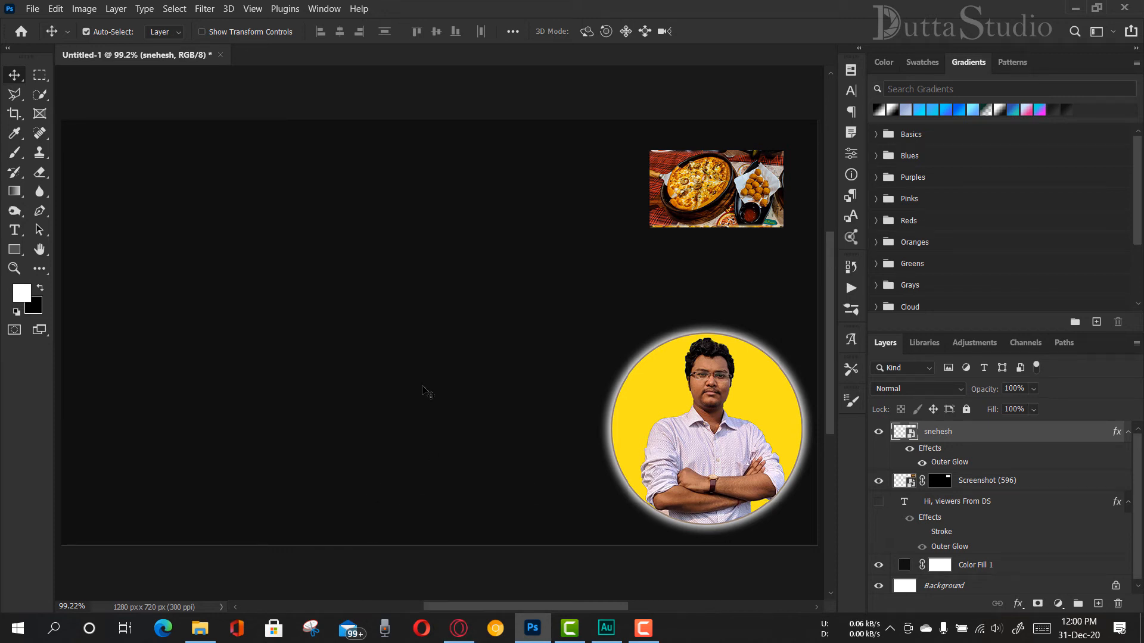
{"action": "left_click", "coordinate": [459, 629]}
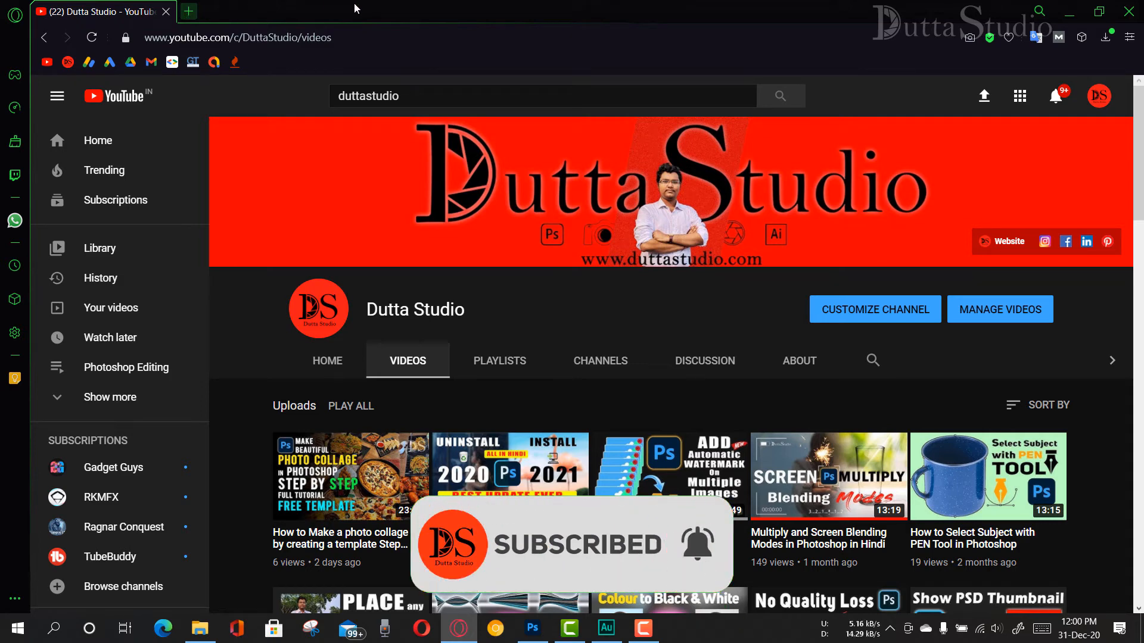
{"action": "key", "text": "ctrl+t"}
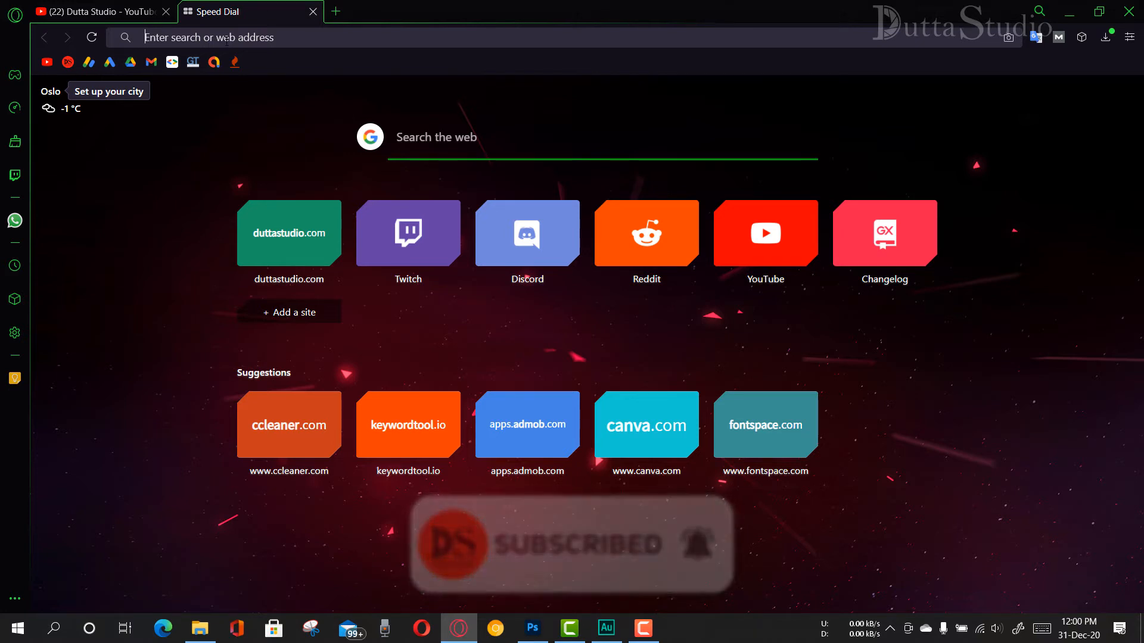
{"action": "left_click", "coordinate": [226, 38]}
{"action": "type", "text": "new "}
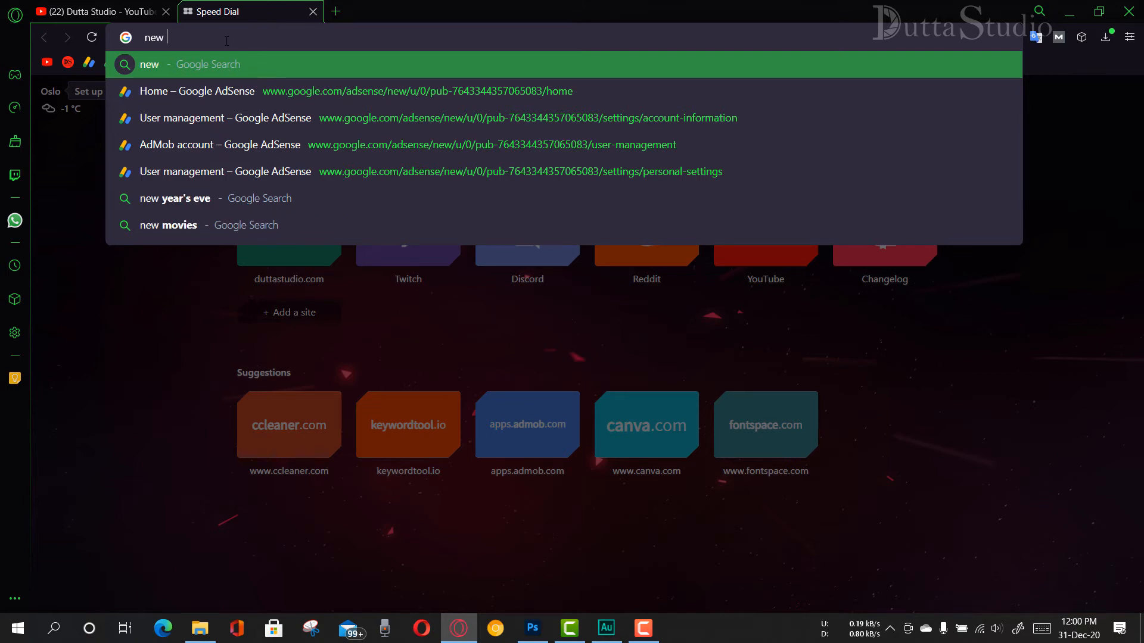
{"action": "type", "text": "text"}
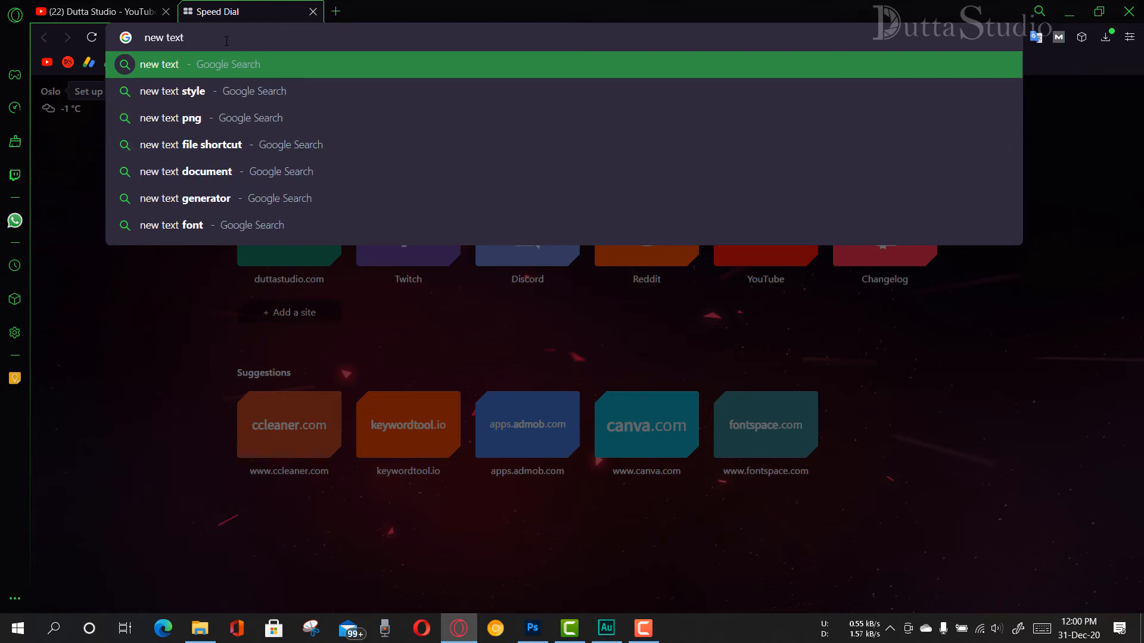
{"action": "key", "text": "Return"}
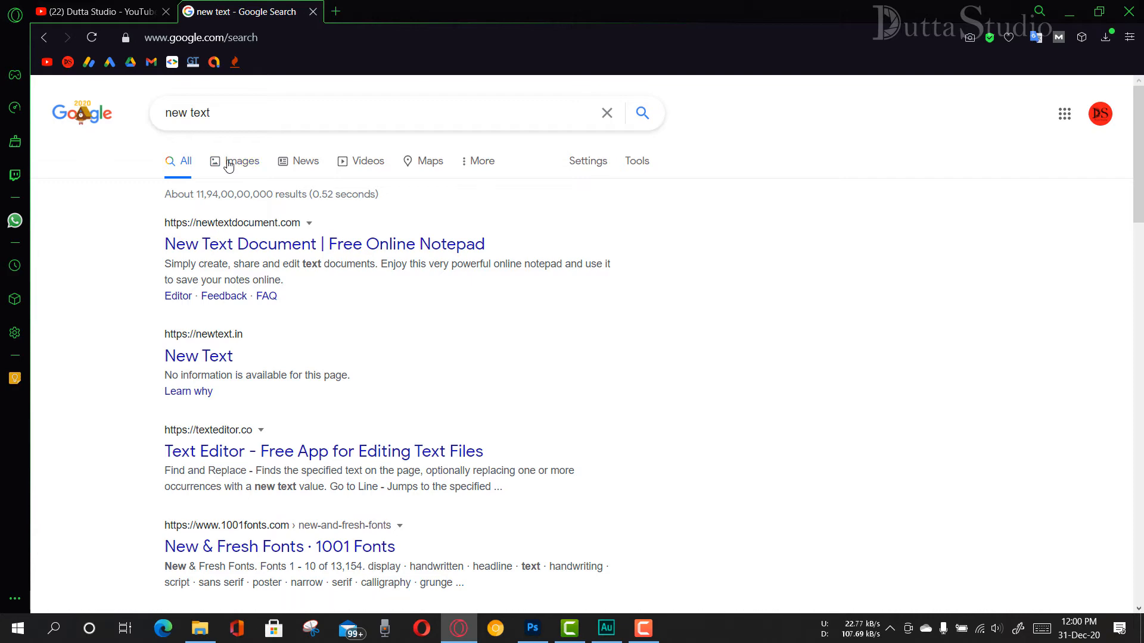
{"action": "left_click", "coordinate": [228, 165]}
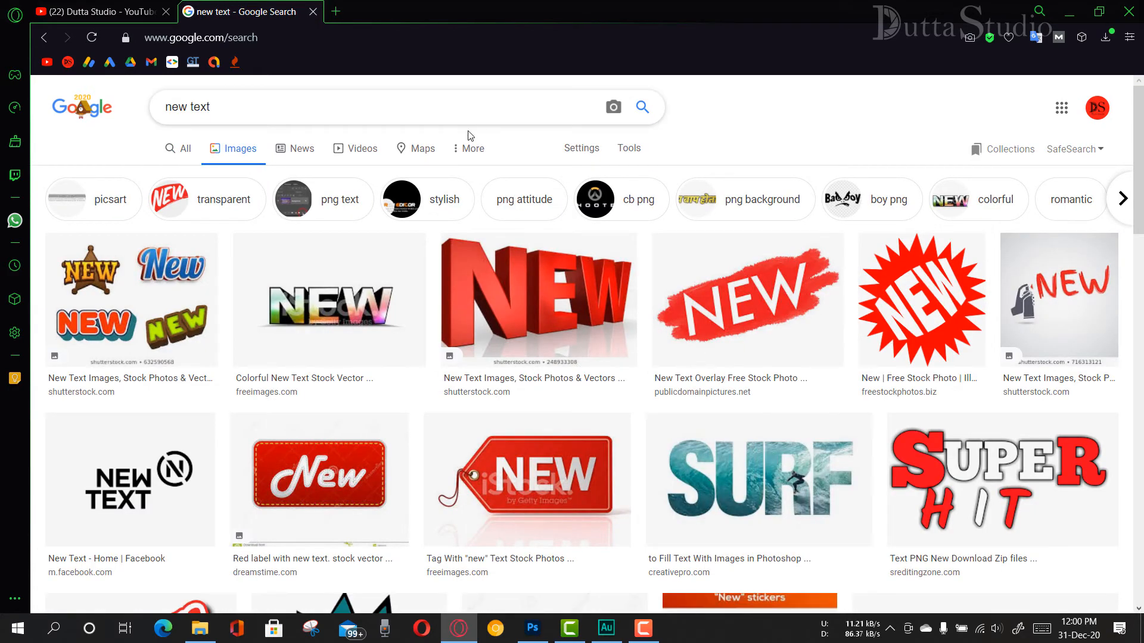
- Filter the image results to the Clip Art type and look through them
{"action": "left_click", "coordinate": [631, 154]}
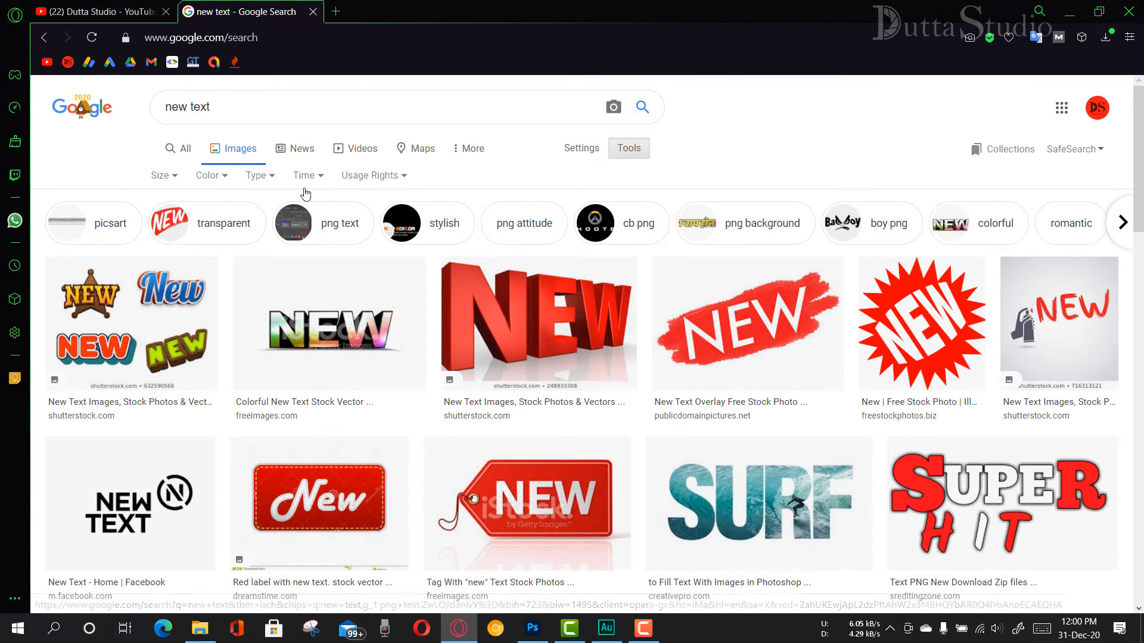
{"action": "left_click", "coordinate": [260, 175]}
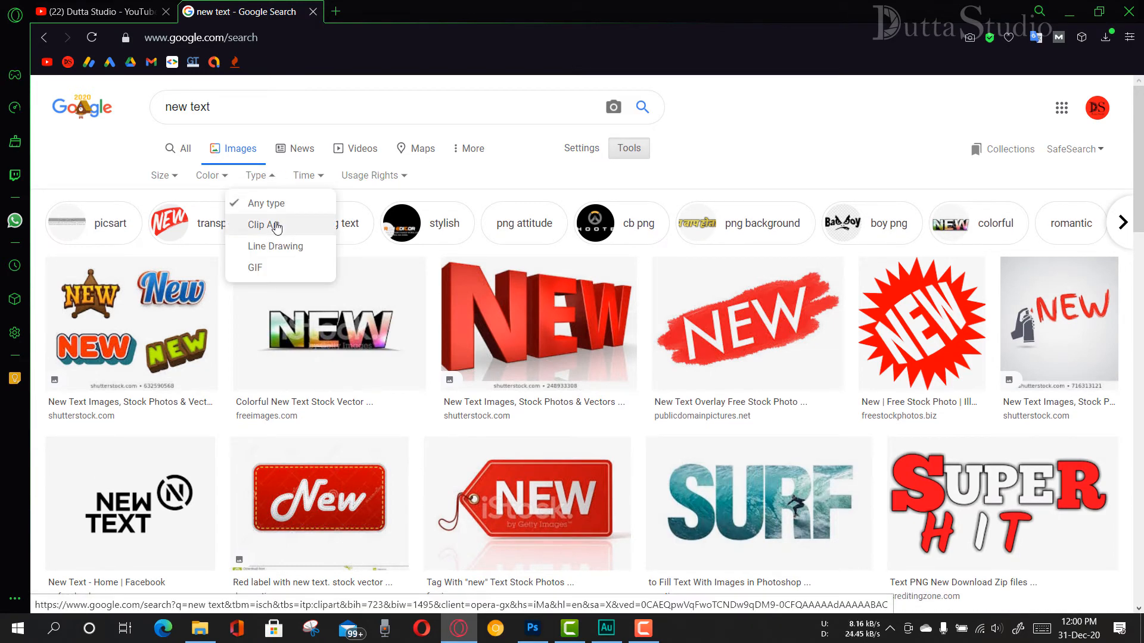
{"action": "left_click", "coordinate": [275, 225]}
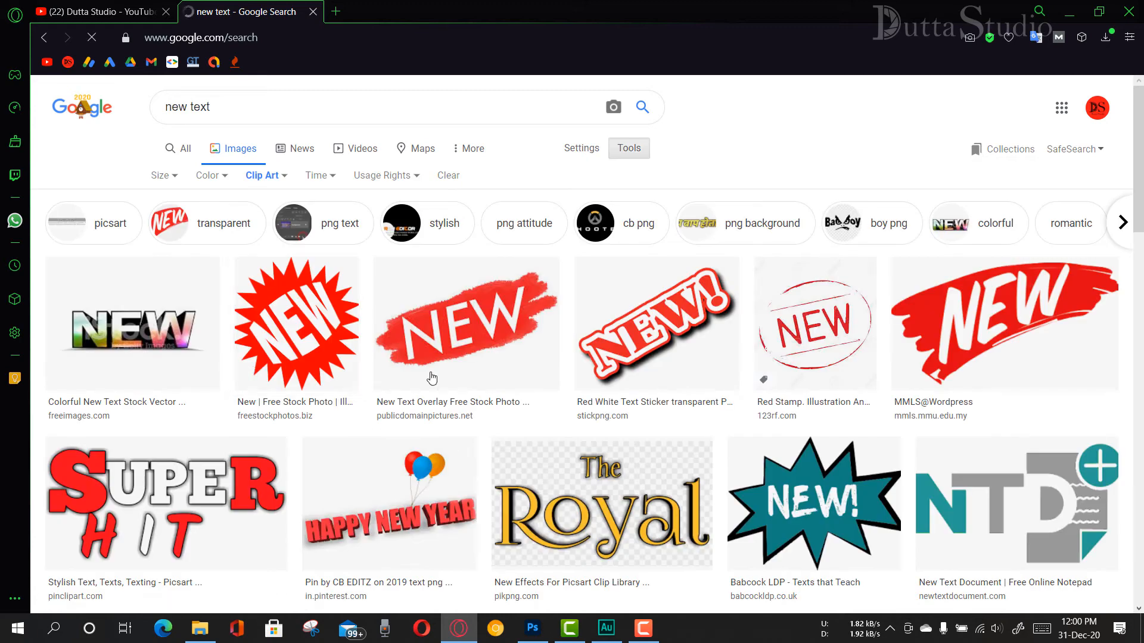
{"action": "scroll", "coordinate": [511, 431], "scroll_direction": "down", "scroll_amount": 3}
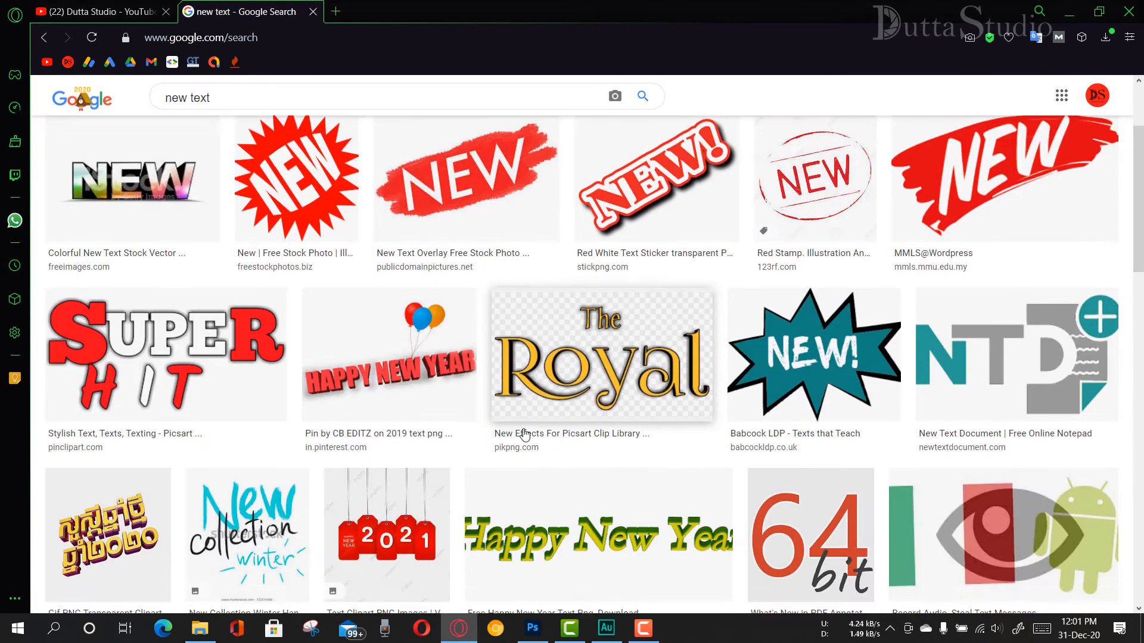
{"action": "scroll", "coordinate": [511, 431], "scroll_direction": "up", "scroll_amount": 3}
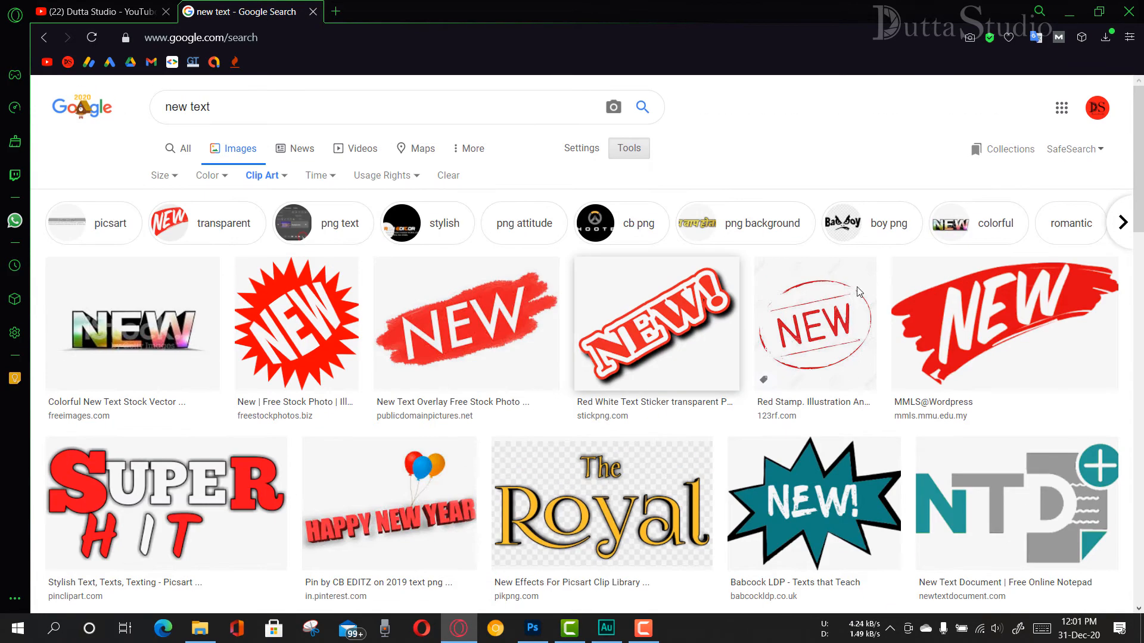
- Open the preview of the red brush-stroke NEW image from MMLS@Wordpress and examine it and its related images
{"action": "left_click", "coordinate": [942, 332]}
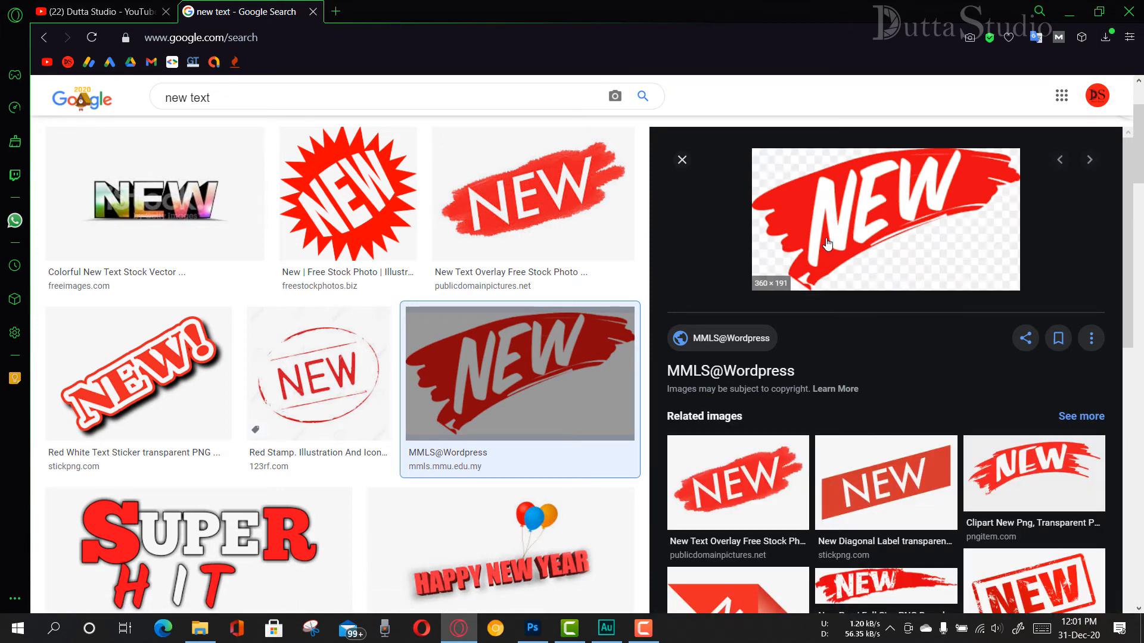
{"action": "scroll", "coordinate": [826, 243], "scroll_direction": "up", "scroll_amount": 2}
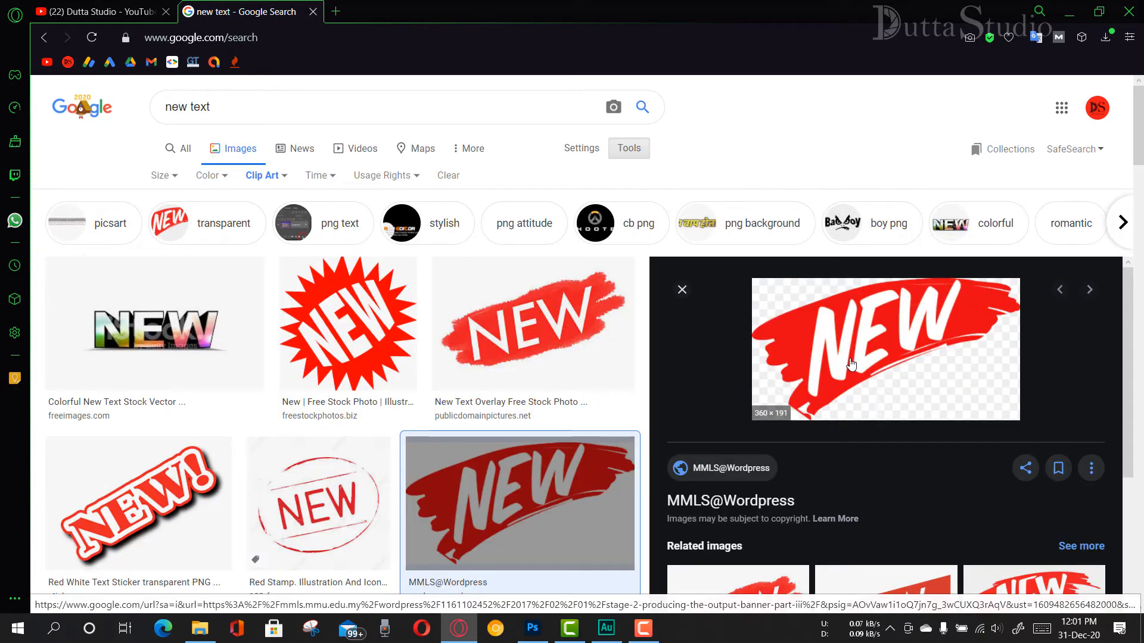
{"action": "scroll", "coordinate": [851, 358], "scroll_direction": "down", "scroll_amount": 3}
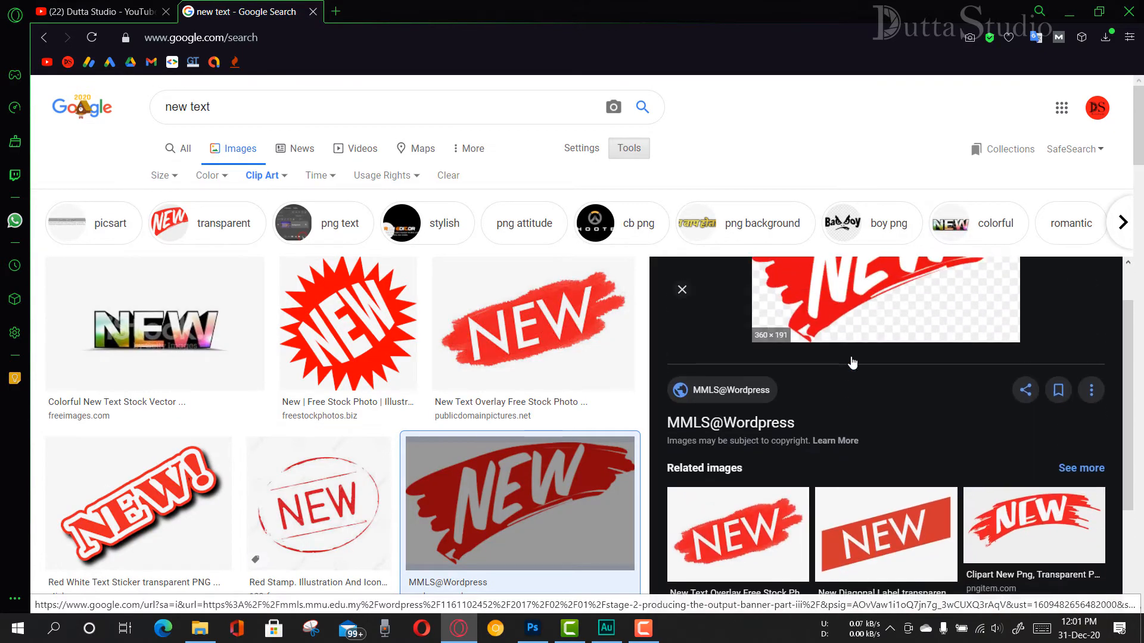
- Save the red brush-stroke NEW image to the Desktop as new-1.png in PNG format
{"action": "scroll", "coordinate": [853, 351], "scroll_direction": "up", "scroll_amount": 3}
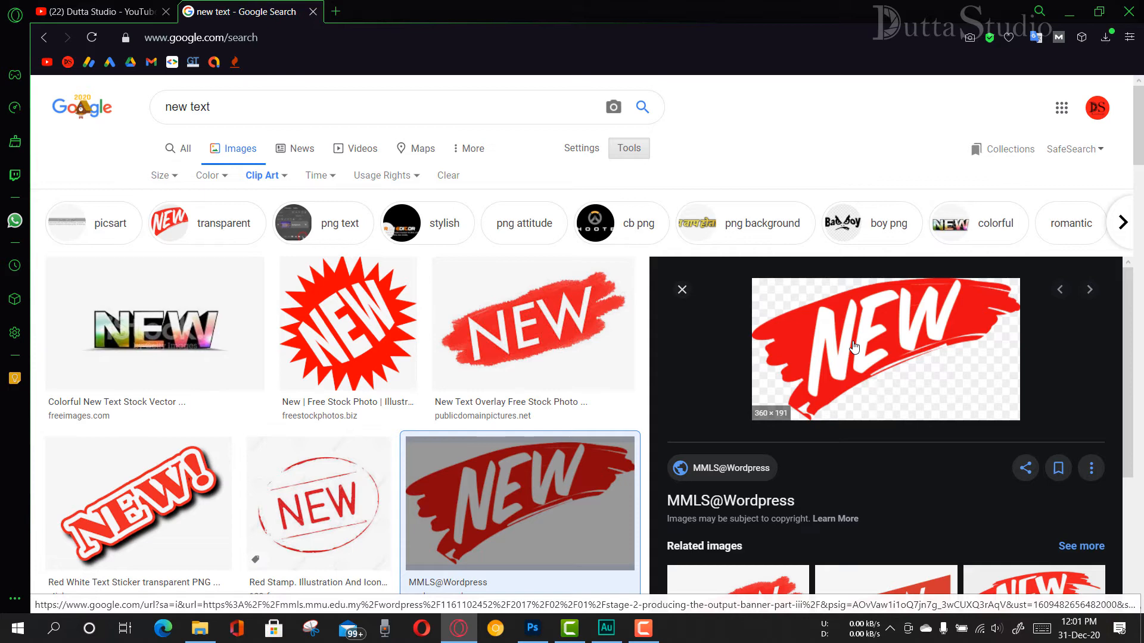
{"action": "right_click", "coordinate": [854, 347]}
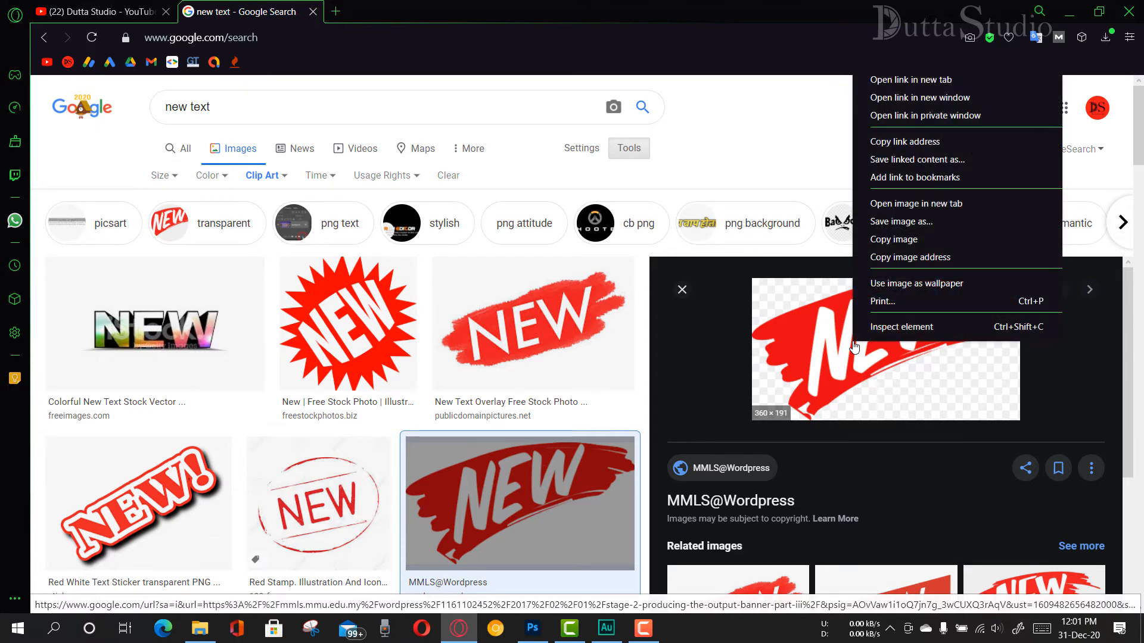
{"action": "left_click", "coordinate": [936, 221]}
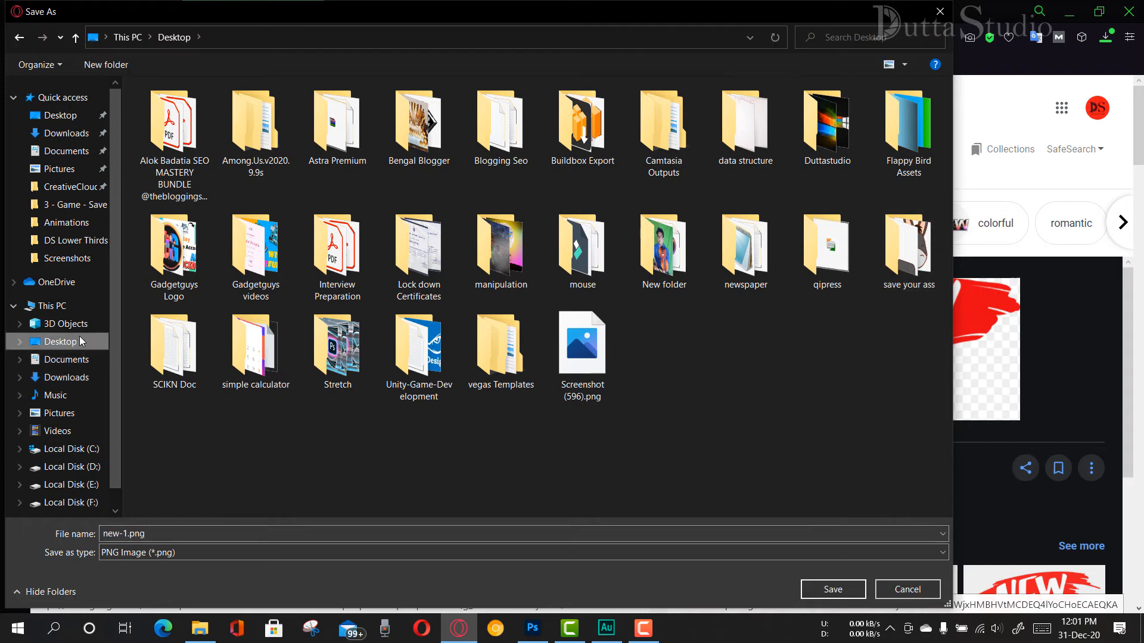
{"action": "left_click", "coordinate": [821, 593]}
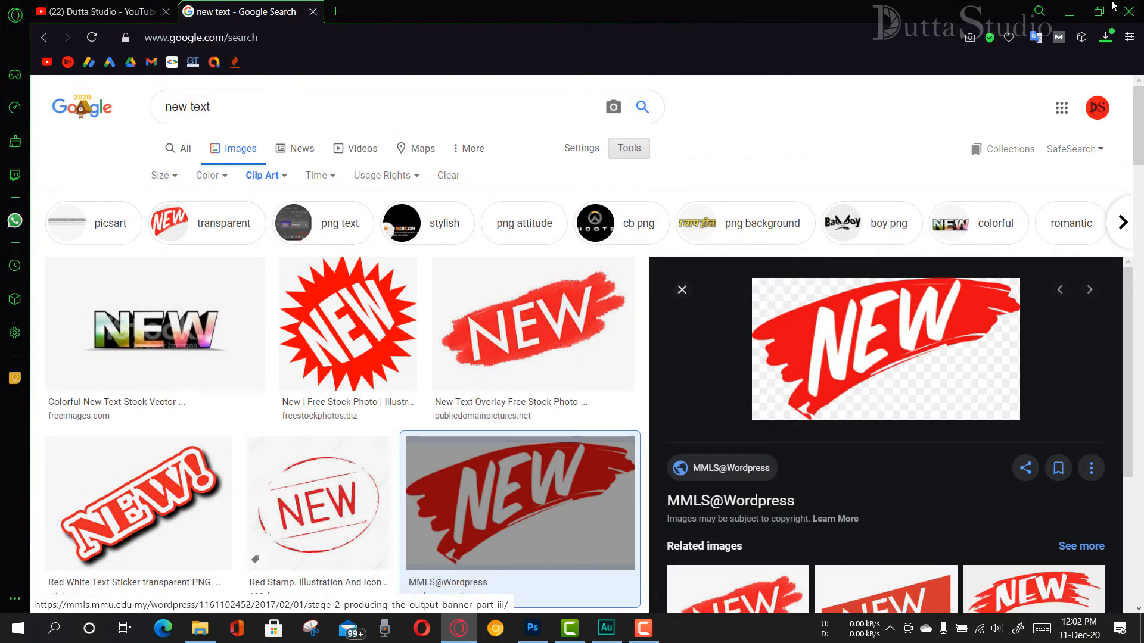
- Place new-1.png from the Desktop into the Photoshop document, scaled to about 8.8% and positioned beside the food image
{"action": "left_click", "coordinate": [1069, 11]}
{"action": "left_click", "coordinate": [1072, 10]}
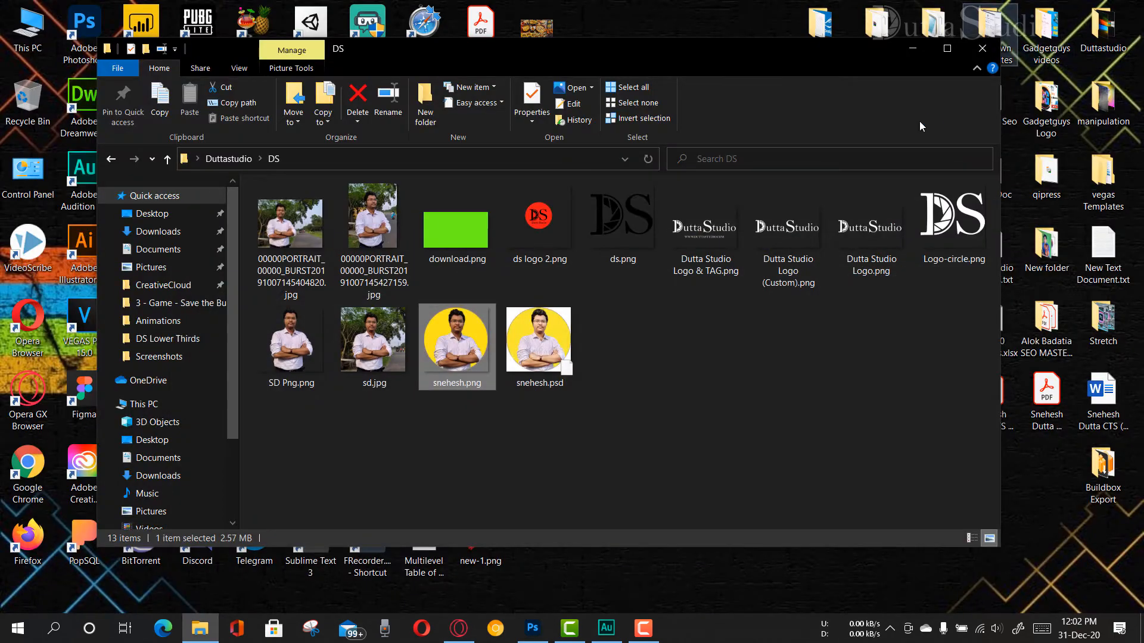
{"action": "left_click", "coordinate": [914, 44]}
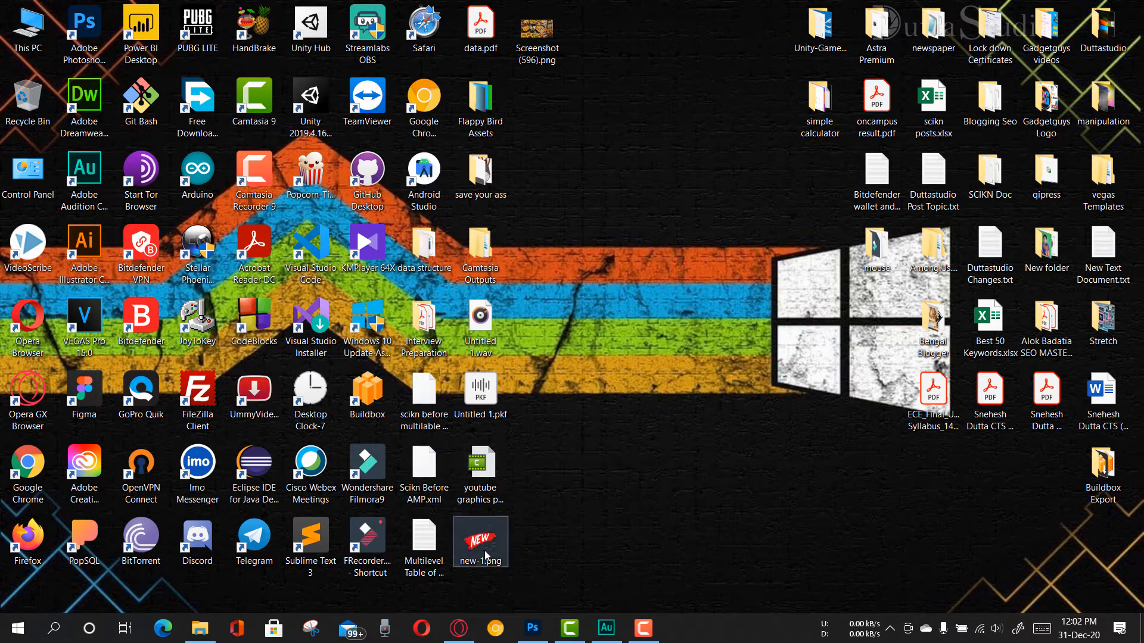
{"action": "left_click_drag", "start_coordinate": [480, 545], "coordinate": [475, 280]}
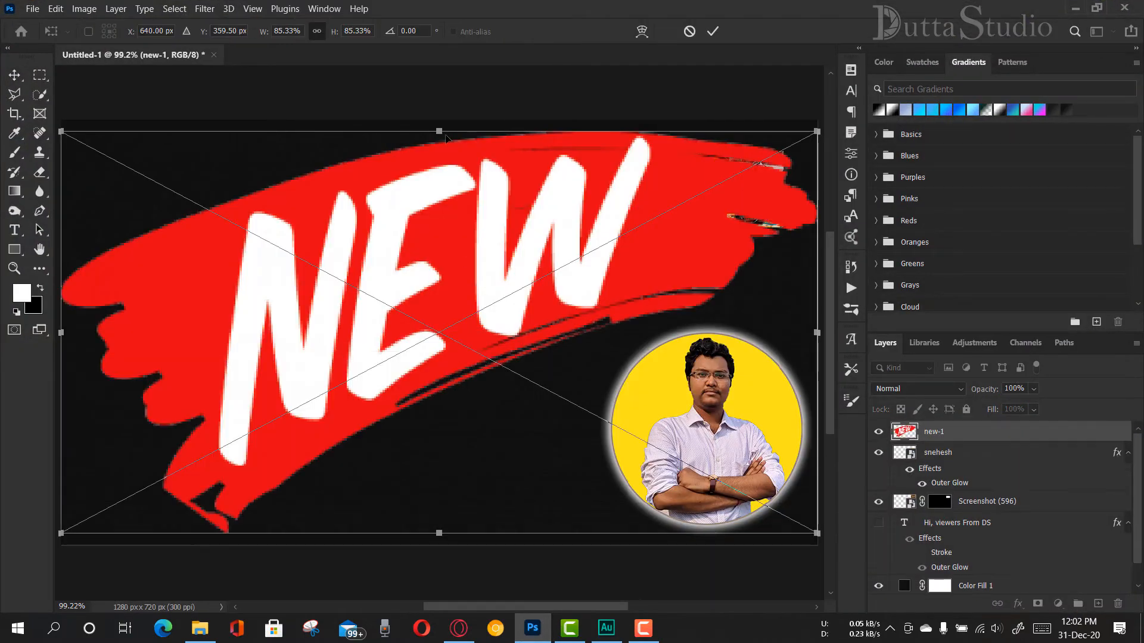
{"action": "left_click_drag", "start_coordinate": [441, 233], "coordinate": [565, 171]}
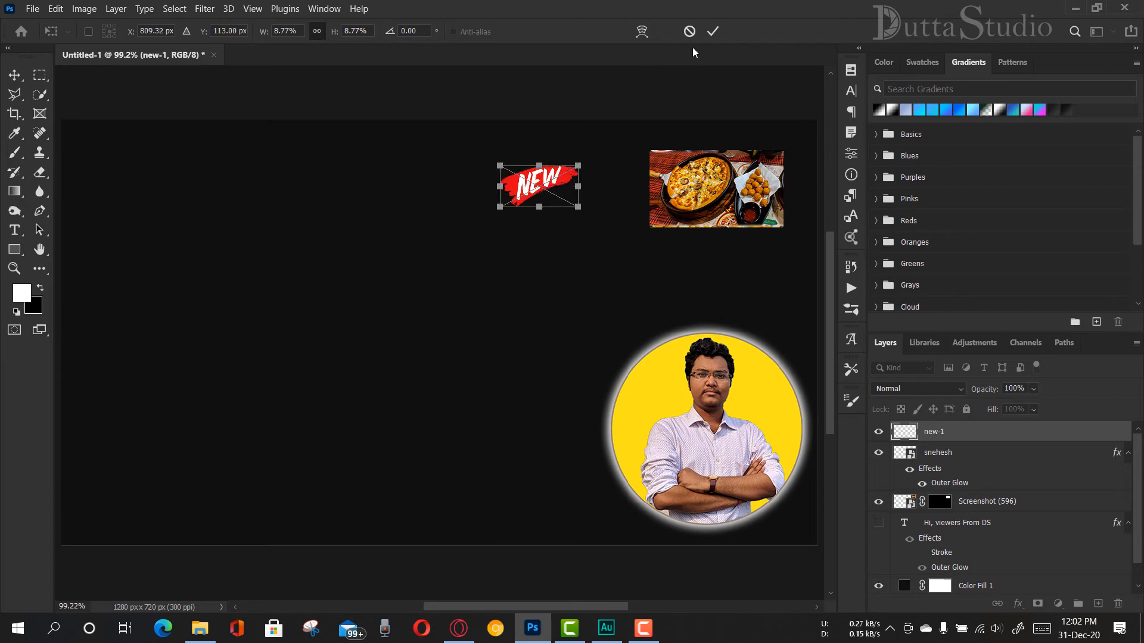
{"action": "left_click", "coordinate": [713, 33]}
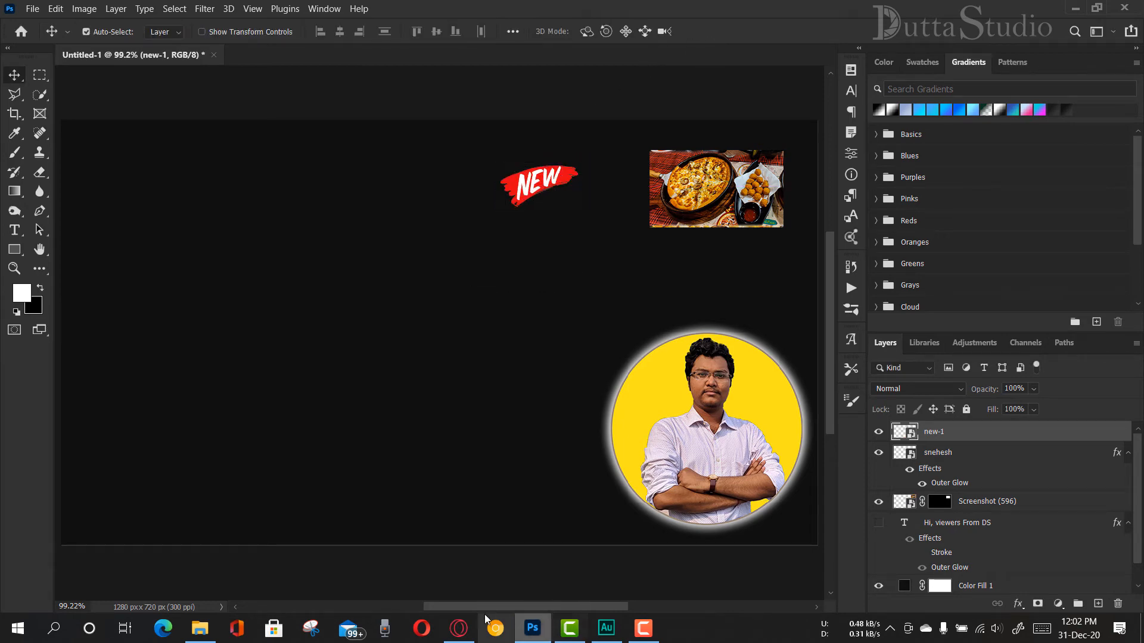
- Copy the red starburst NEW image from the Free Stock Photos result in Opera GX and paste it into the Photoshop document
{"action": "left_click", "coordinate": [457, 640]}
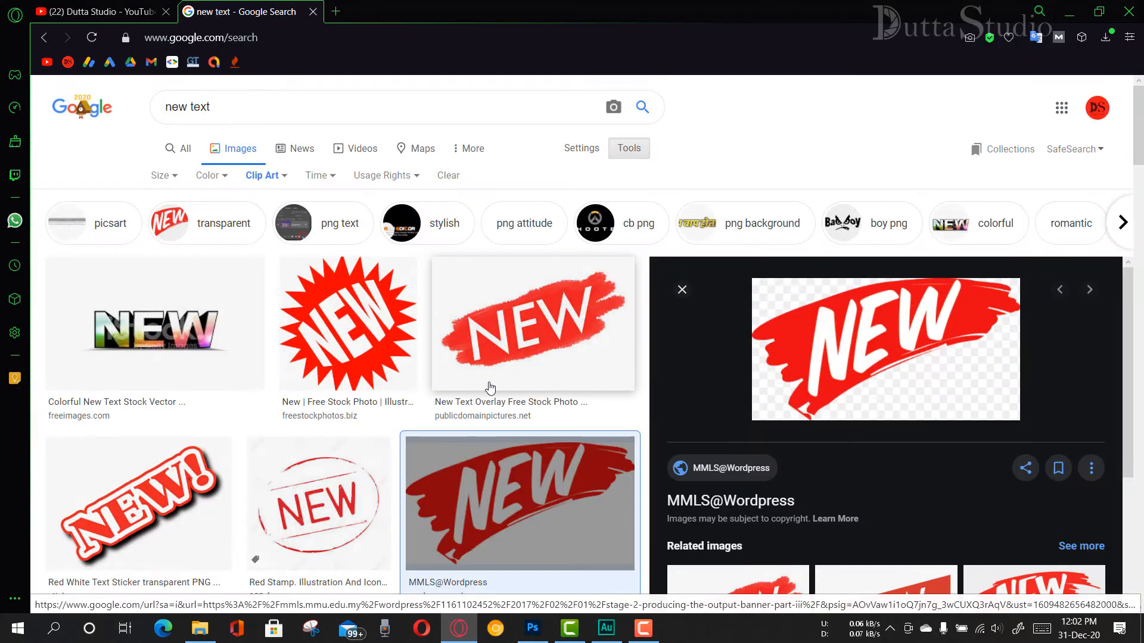
{"action": "left_click", "coordinate": [344, 301]}
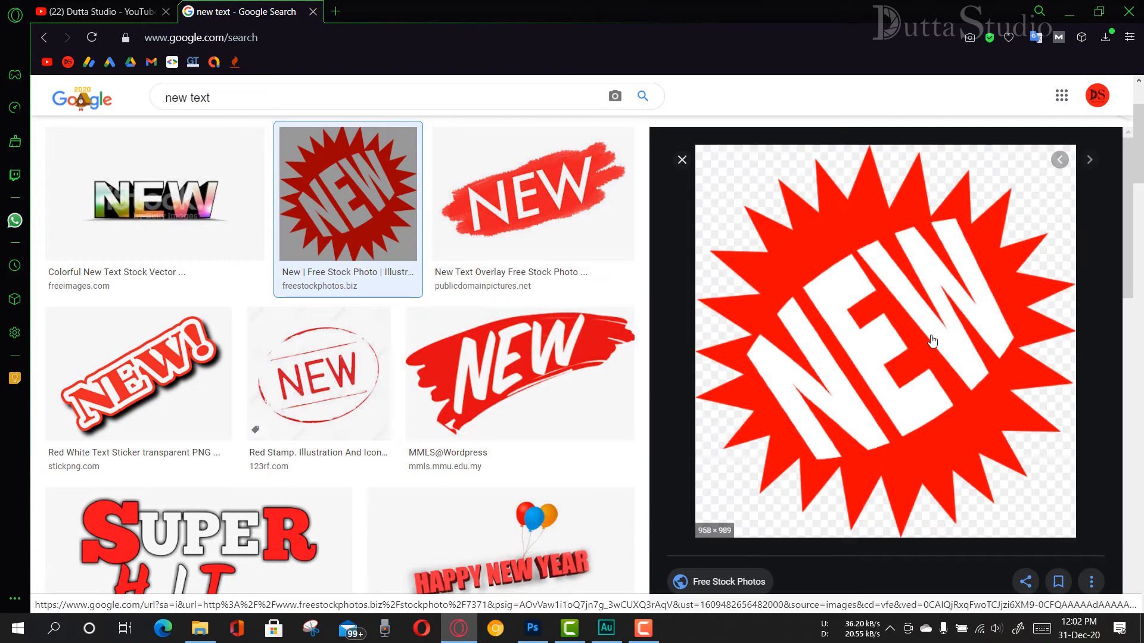
{"action": "right_click", "coordinate": [880, 295]}
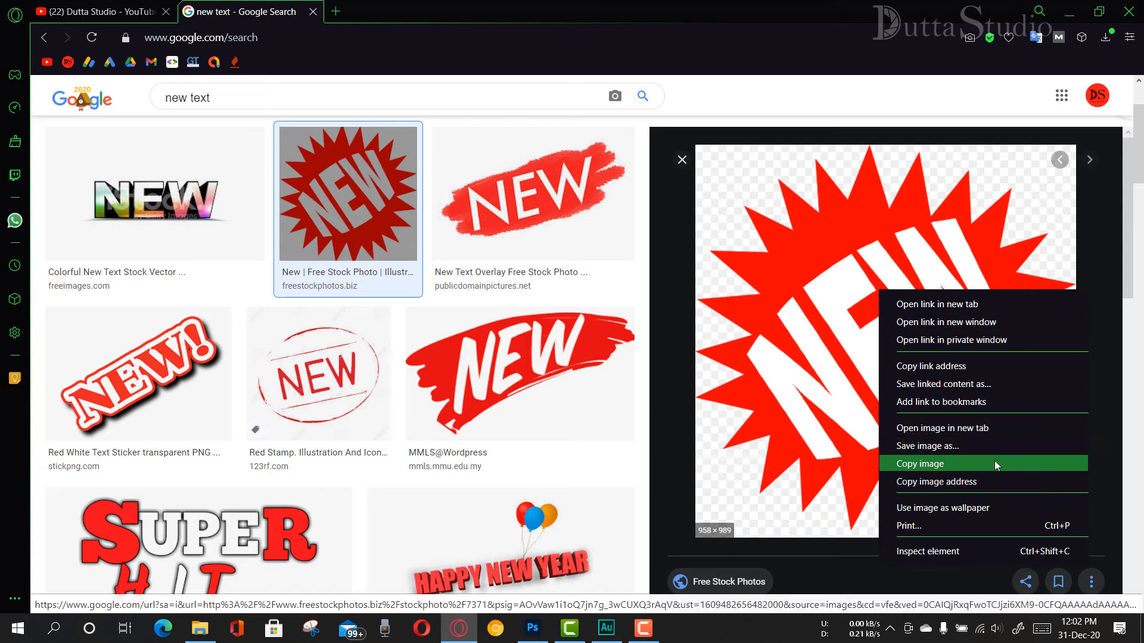
{"action": "left_click", "coordinate": [927, 467]}
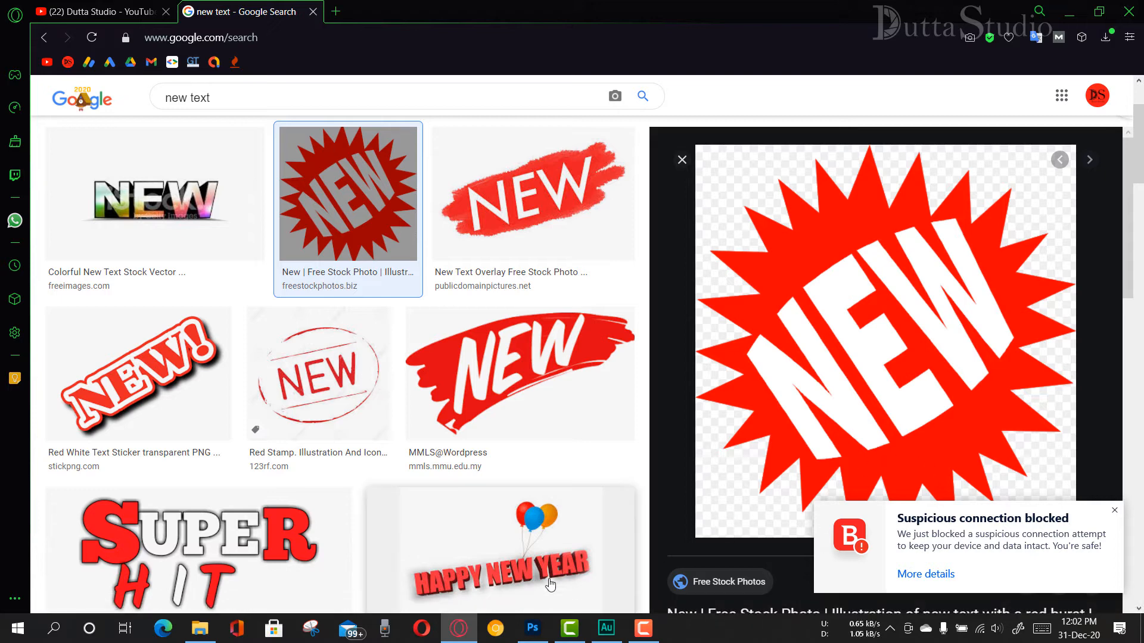
{"action": "left_click", "coordinate": [533, 628]}
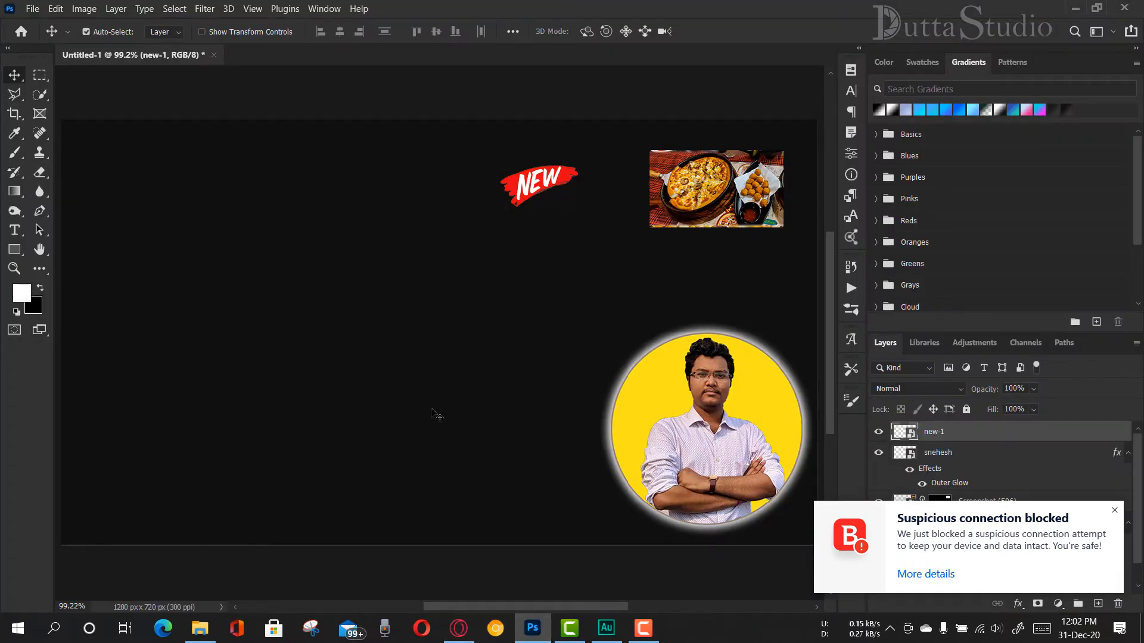
{"action": "key", "text": "ctrl+v"}
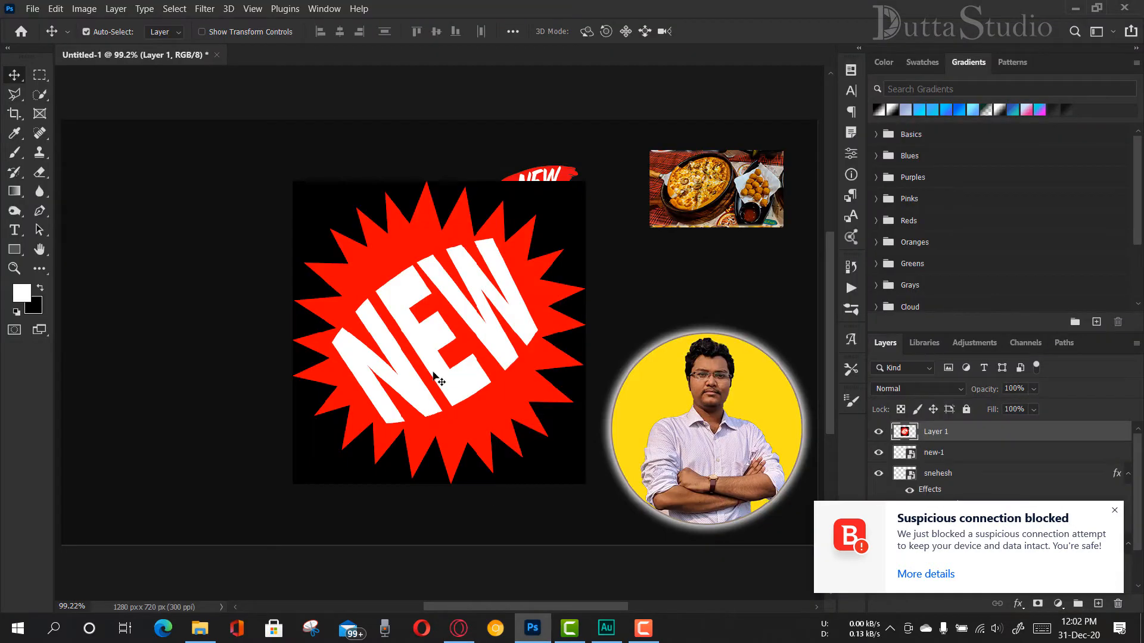
- Move the pasted starburst to the left part of the canvas, clear of the brush-stroke NEW graphic, comparing it with the browser original
{"action": "left_click_drag", "start_coordinate": [422, 372], "coordinate": [371, 353]}
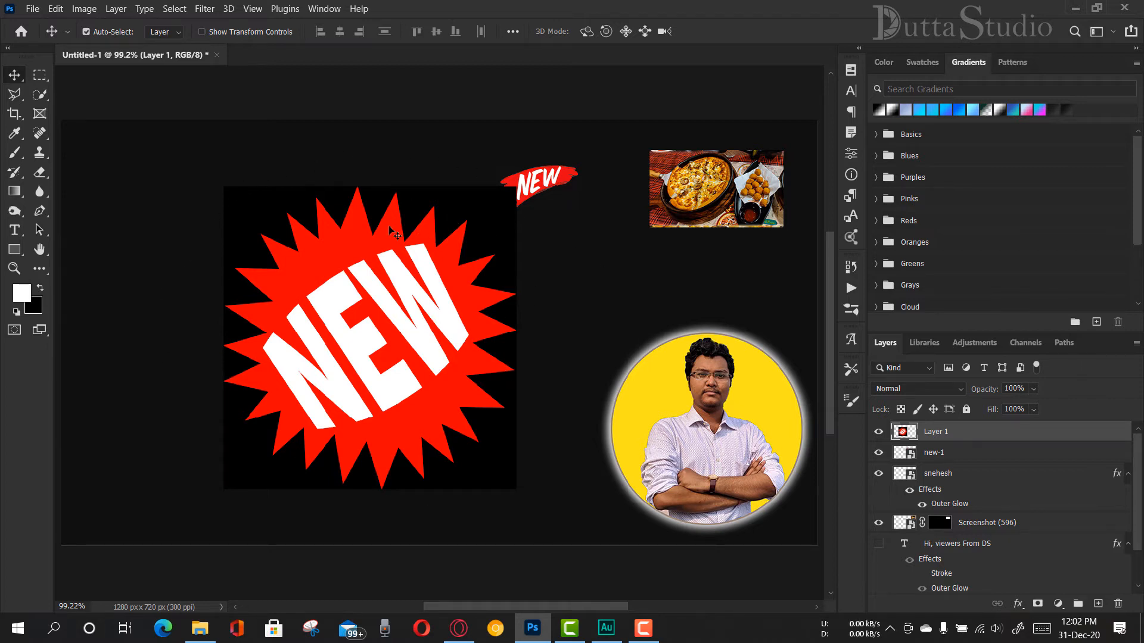
{"action": "left_click", "coordinate": [459, 628]}
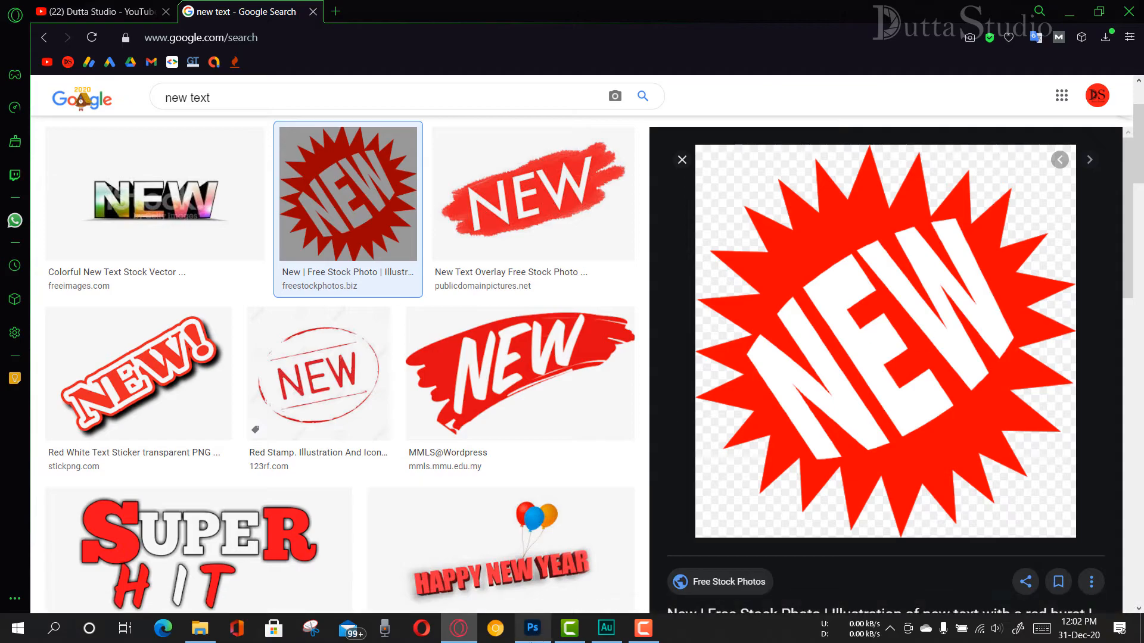
{"action": "left_click", "coordinate": [532, 628]}
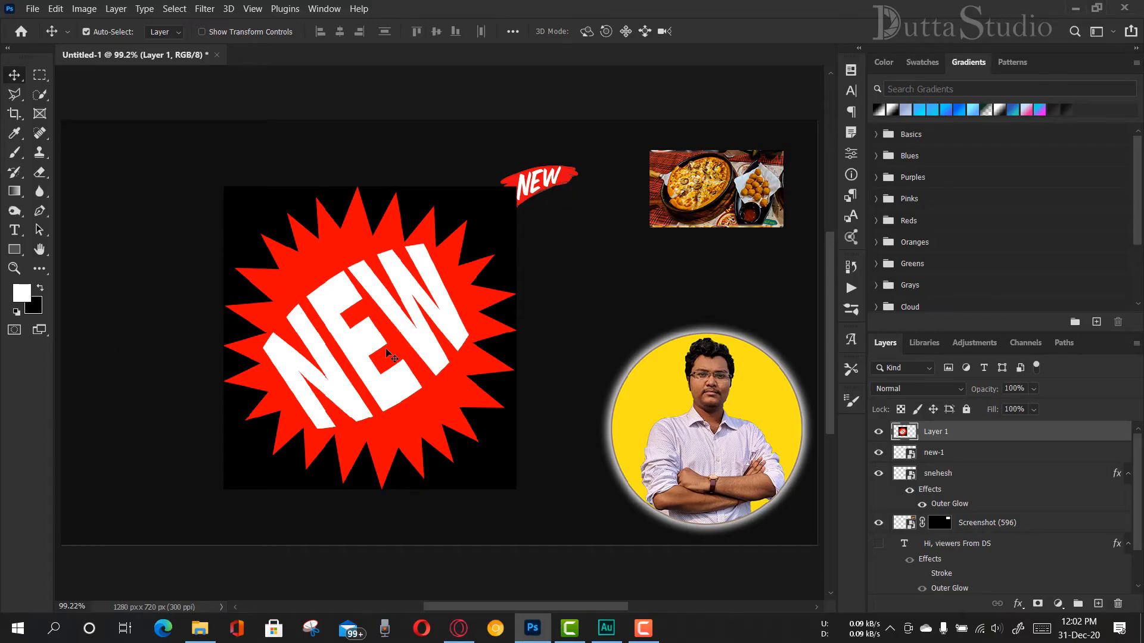
{"action": "left_click_drag", "start_coordinate": [380, 341], "coordinate": [325, 347]}
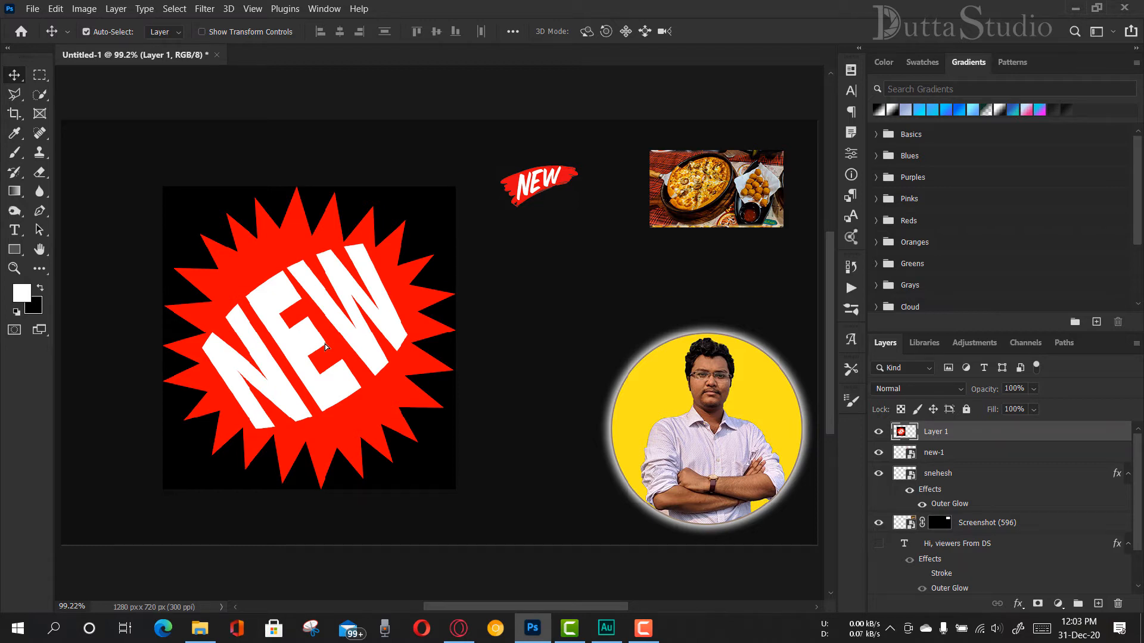
- Erase the black background around the starburst with the Magic Eraser Tool at a tolerance of 98
{"action": "left_click", "coordinate": [40, 173]}
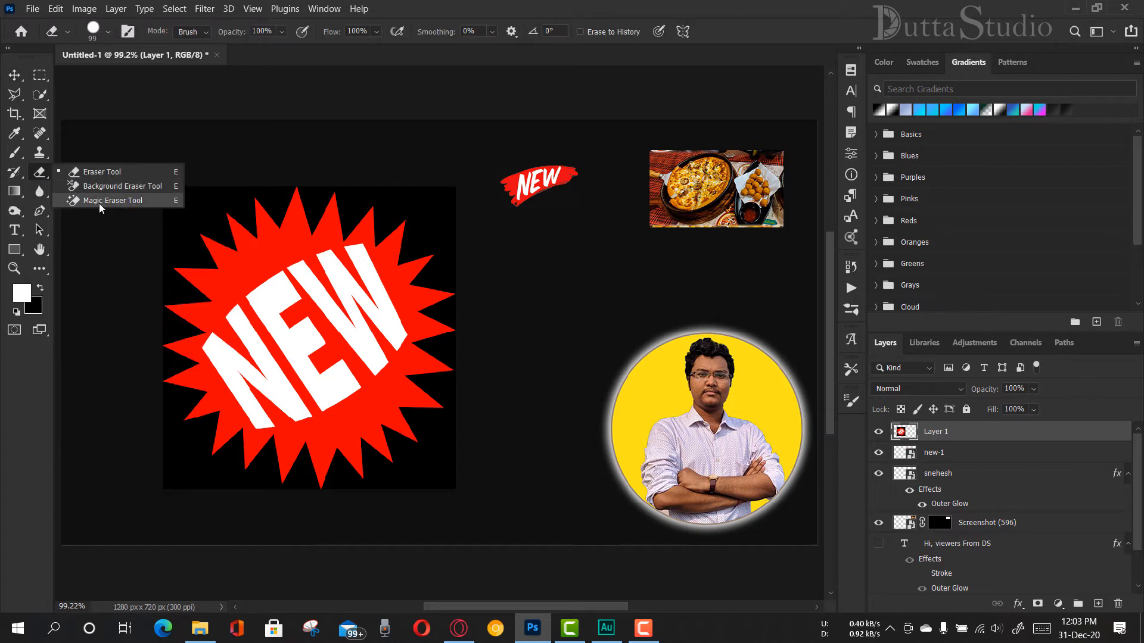
{"action": "left_click", "coordinate": [99, 201]}
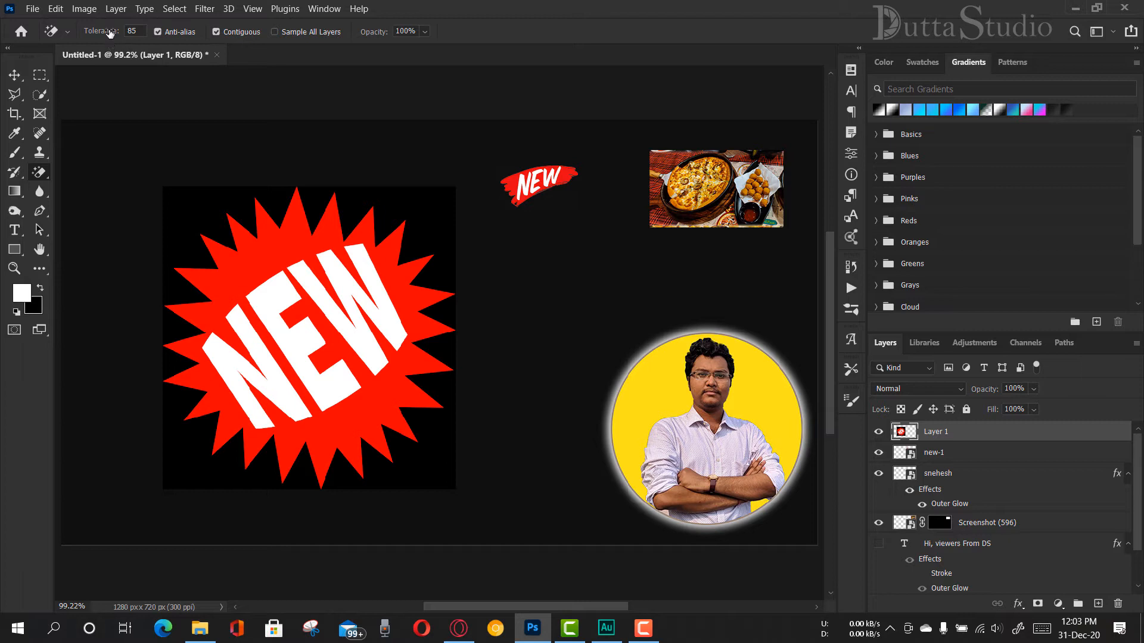
{"action": "left_click_drag", "start_coordinate": [111, 33], "coordinate": [132, 34]}
{"action": "left_click_drag", "start_coordinate": [110, 37], "coordinate": [94, 34]}
{"action": "left_click", "coordinate": [206, 200]}
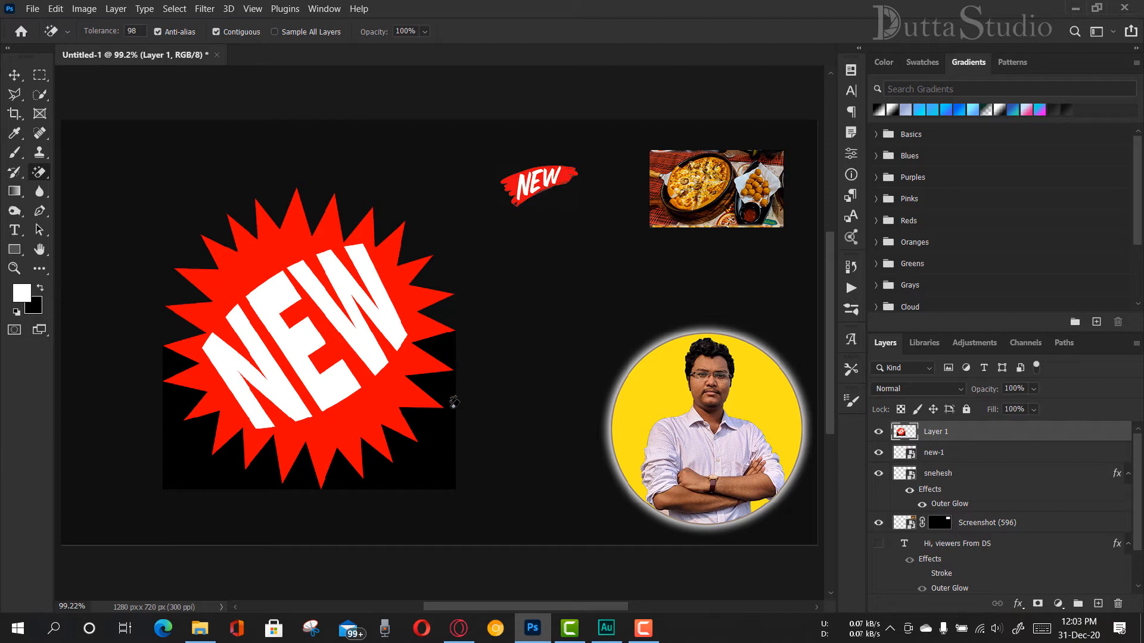
{"action": "left_click", "coordinate": [441, 441]}
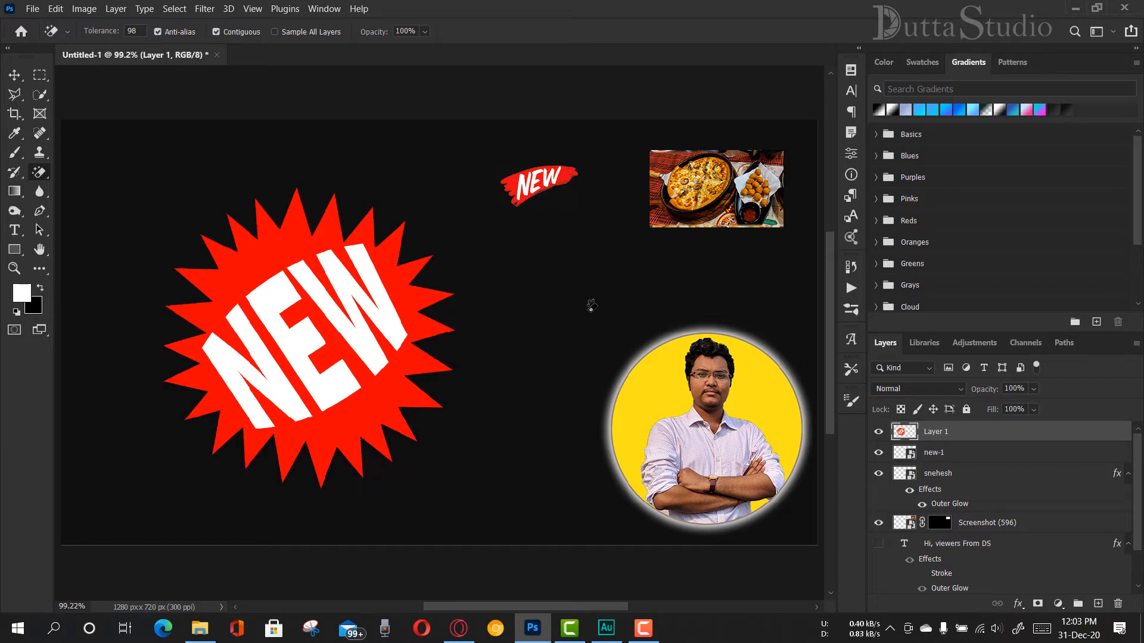
- Erase the white fill of all three letters of NEW inside the starburst with the Magic Eraser Tool
{"action": "left_click", "coordinate": [354, 275]}
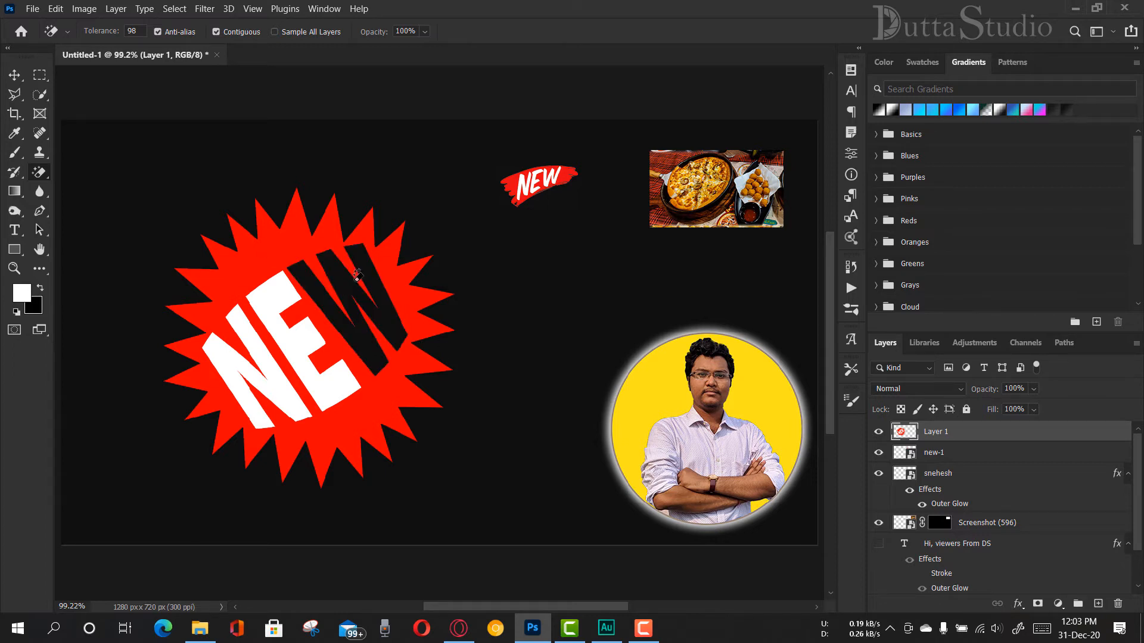
{"action": "left_click", "coordinate": [301, 333]}
{"action": "left_click", "coordinate": [264, 364]}
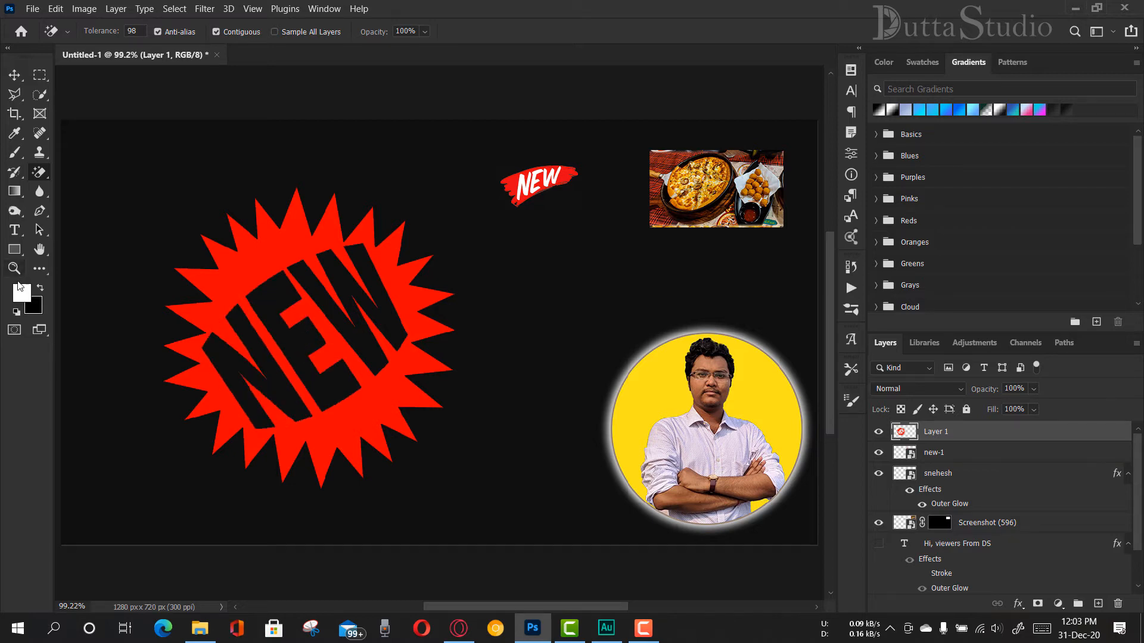
- Zoom in to 500% on the letter W of the starburst to examine the erased edges
{"action": "left_click", "coordinate": [14, 268]}
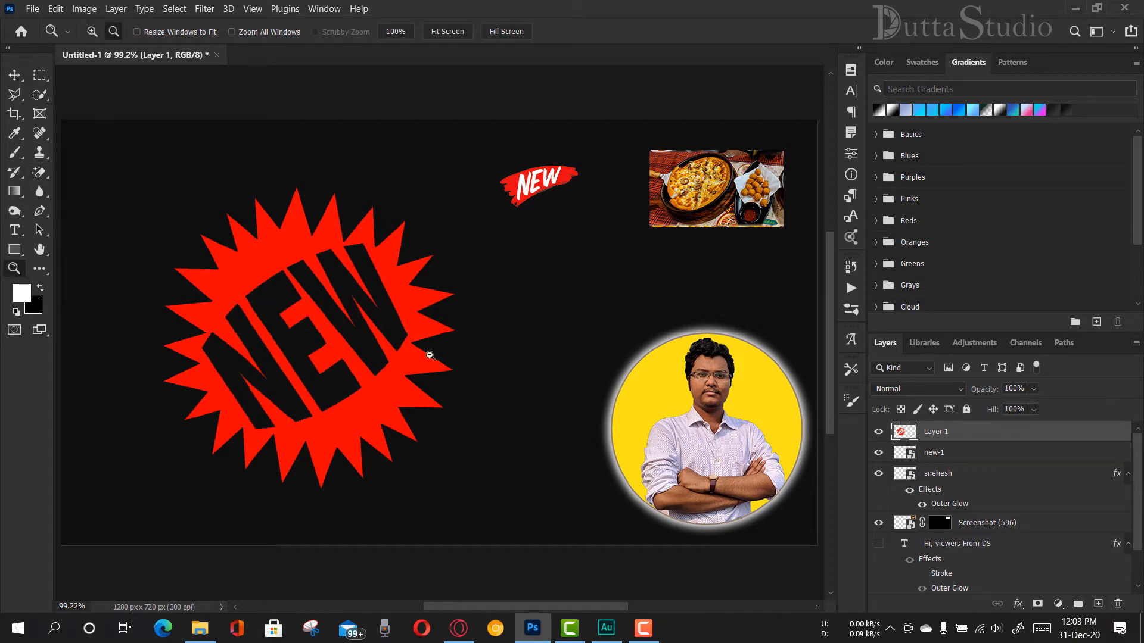
{"action": "left_click", "coordinate": [363, 318], "text": "alt"}
{"action": "left_click", "coordinate": [93, 32]}
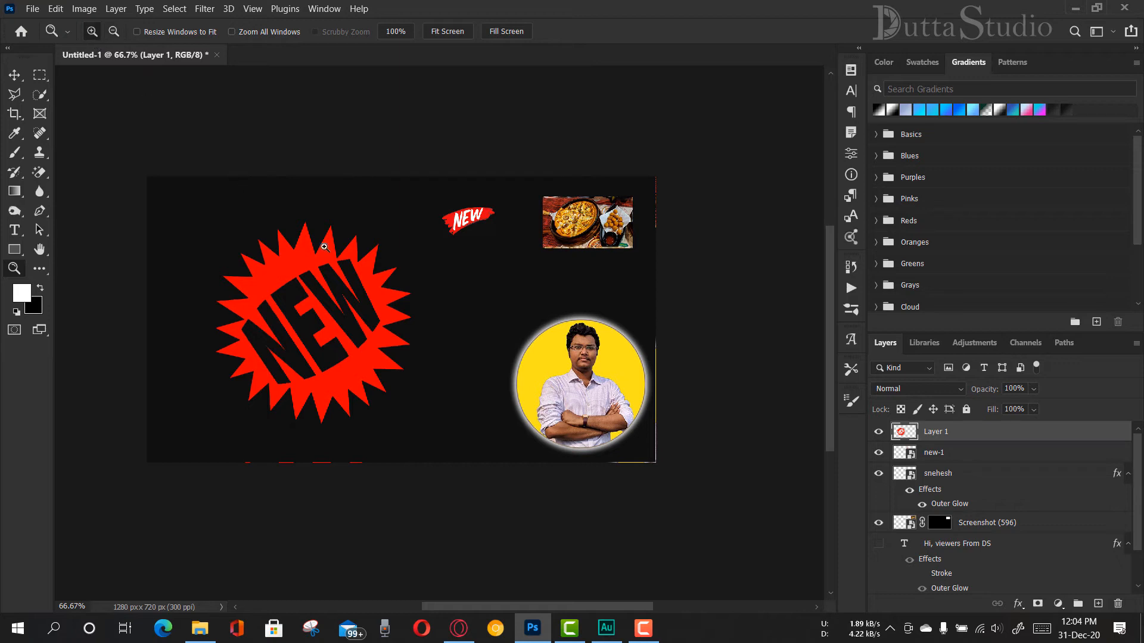
{"action": "left_click", "coordinate": [347, 284]}
{"action": "left_click", "coordinate": [347, 285]}
{"action": "left_click", "coordinate": [347, 284]}
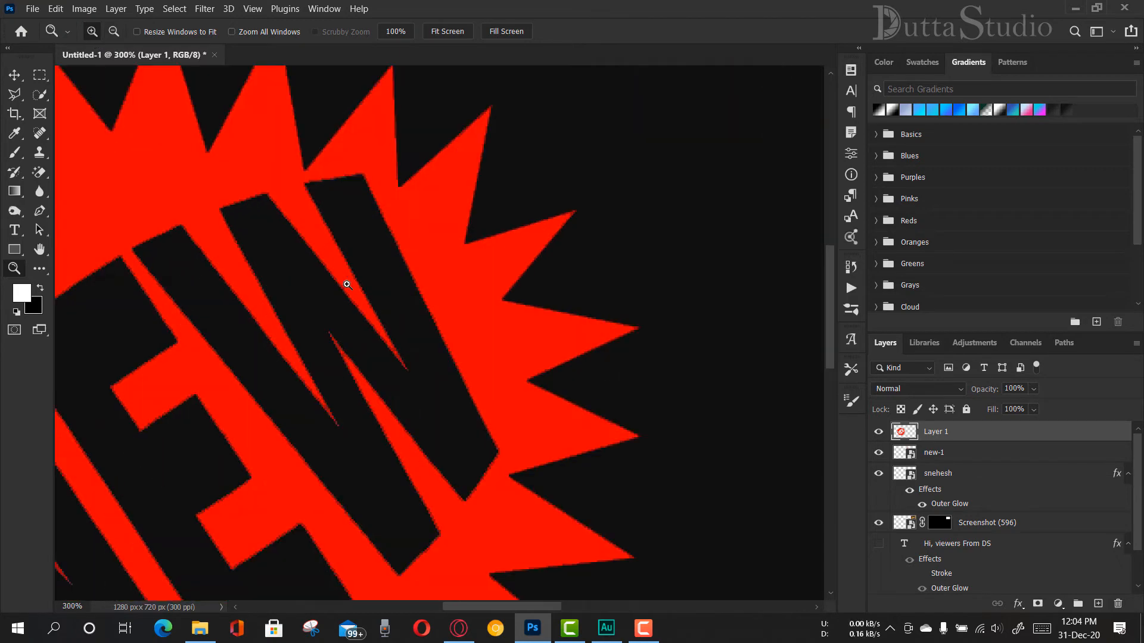
{"action": "left_click", "coordinate": [347, 284]}
{"action": "left_click", "coordinate": [346, 284]}
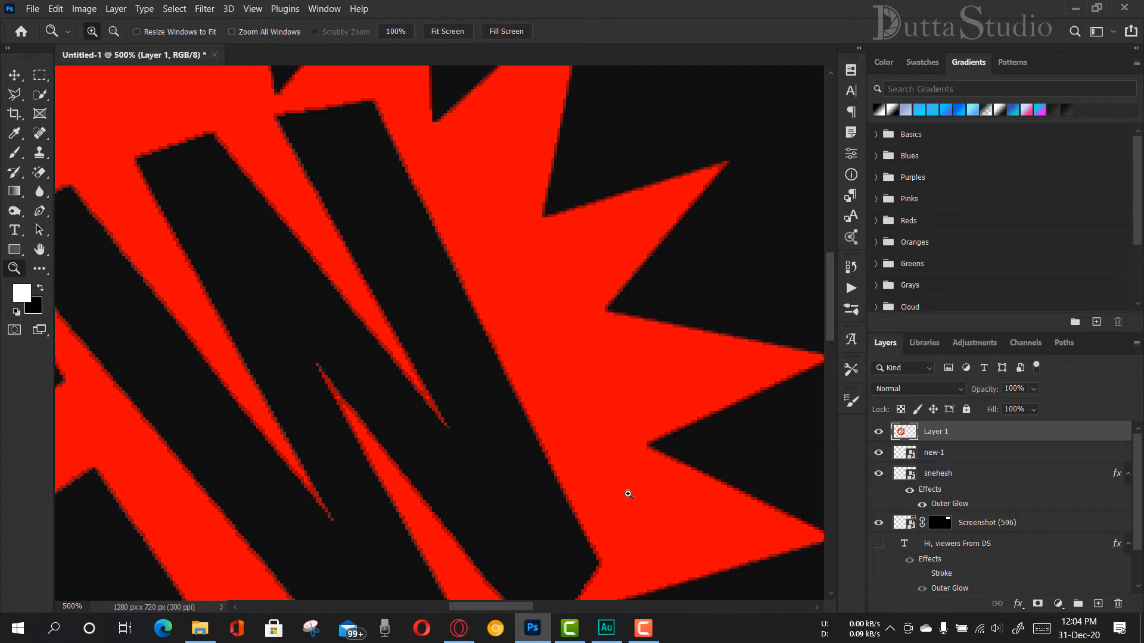
- Undo the letter erasures, erase the white W and E again with a Magic Eraser tolerance of 141, and fit the canvas on screen
{"action": "key", "text": "ctrl+z"}
{"action": "key", "text": "ctrl+z"}
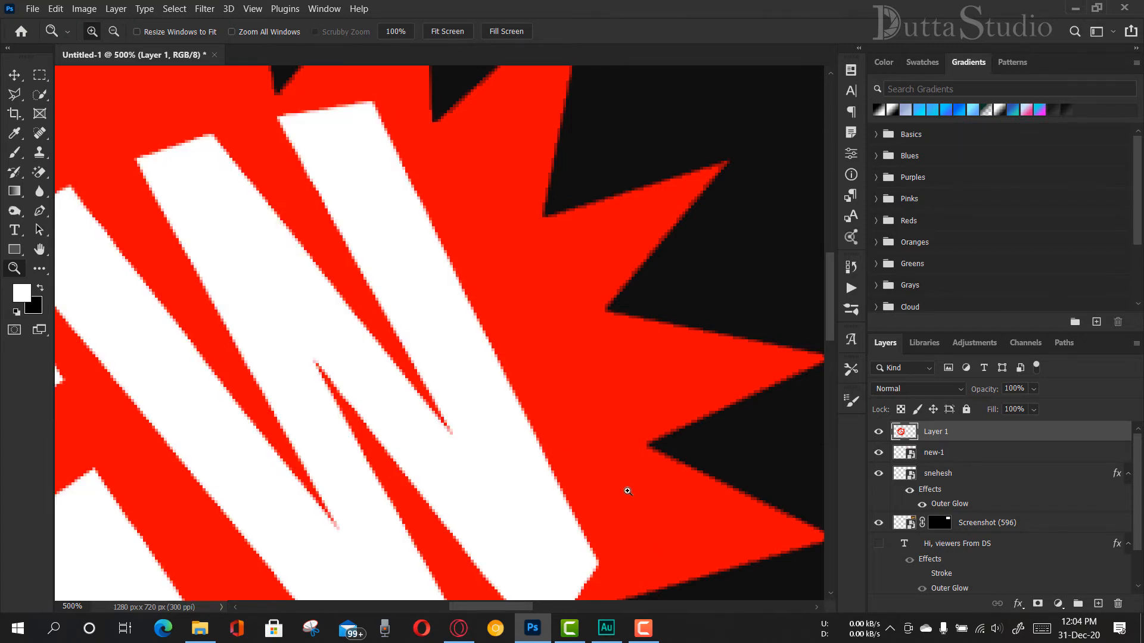
{"action": "left_click", "coordinate": [43, 173]}
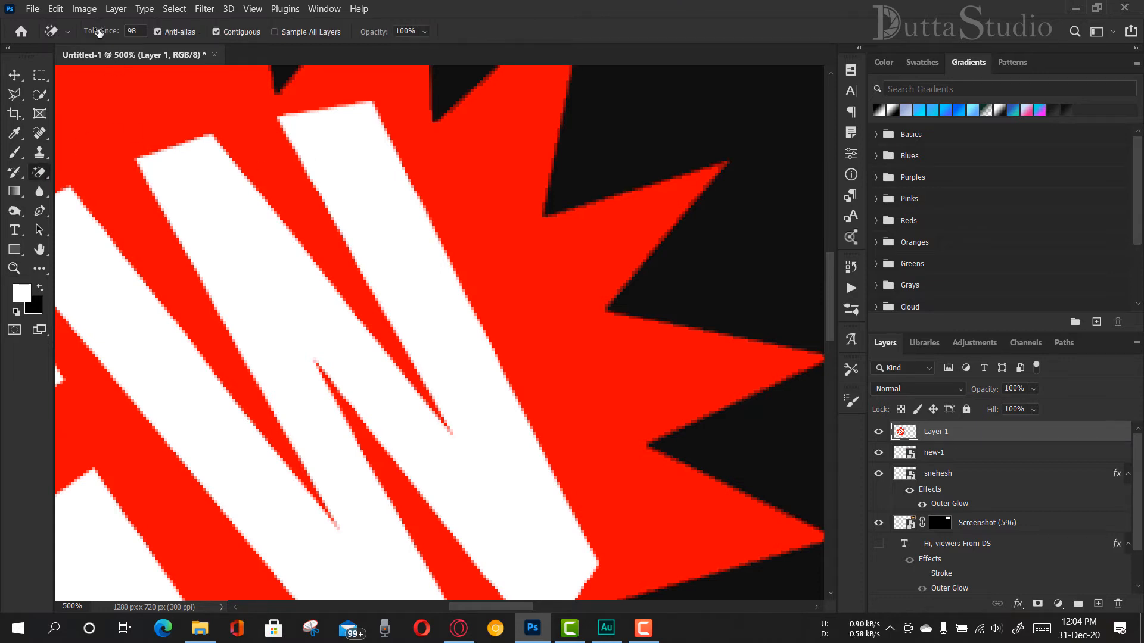
{"action": "left_click", "coordinate": [132, 31]}
{"action": "left_click", "coordinate": [252, 215]}
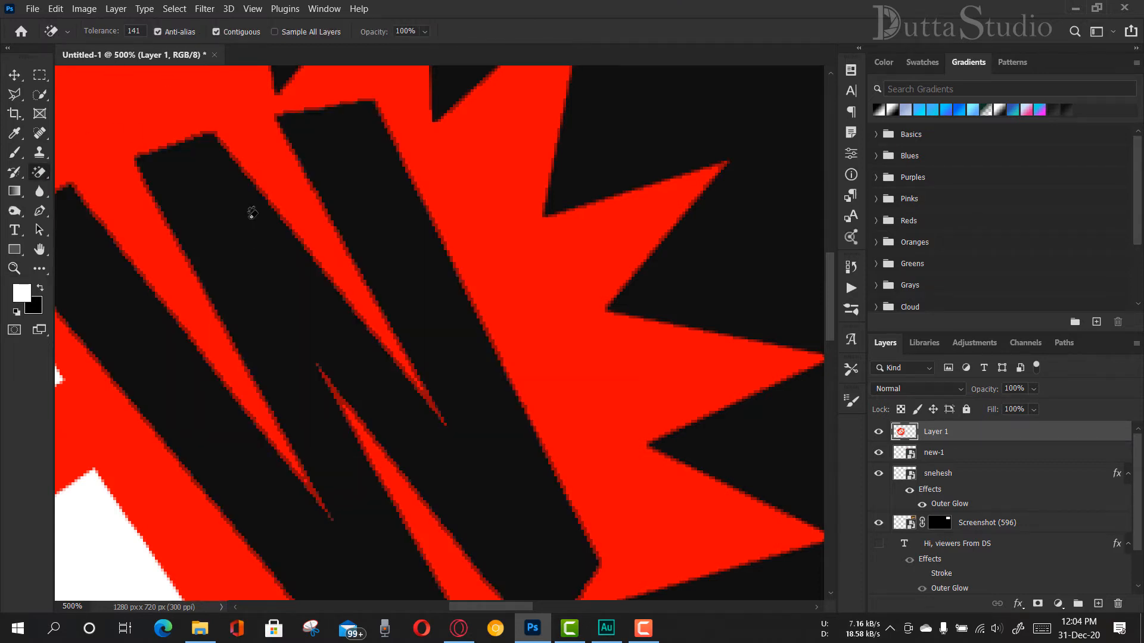
{"action": "left_click", "coordinate": [110, 527]}
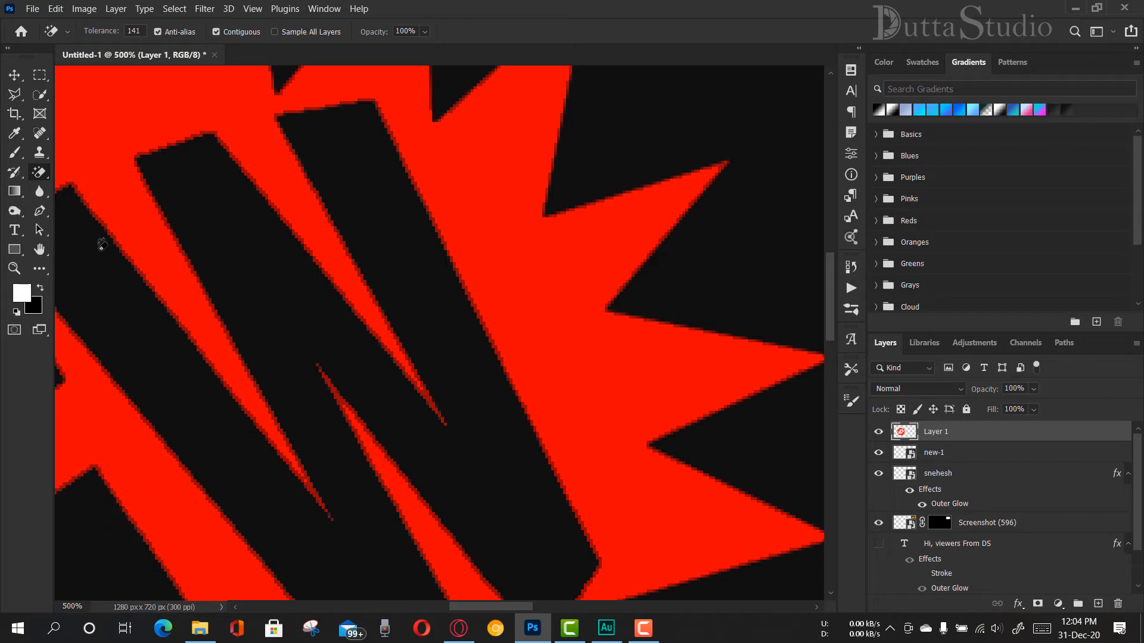
{"action": "left_click", "coordinate": [14, 268]}
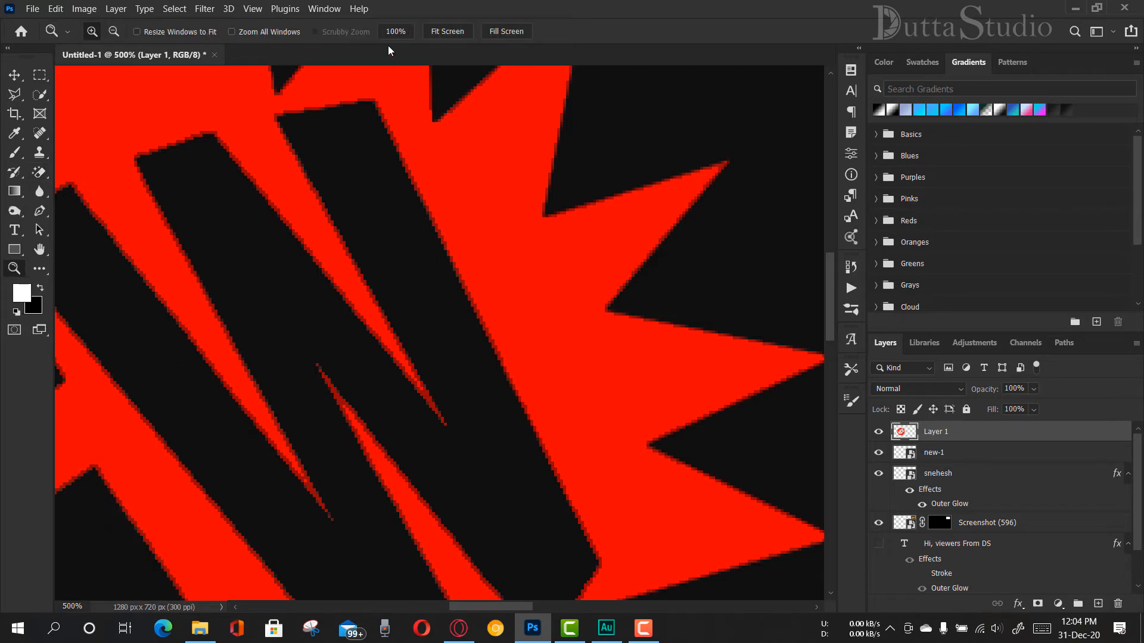
{"action": "left_click", "coordinate": [448, 31]}
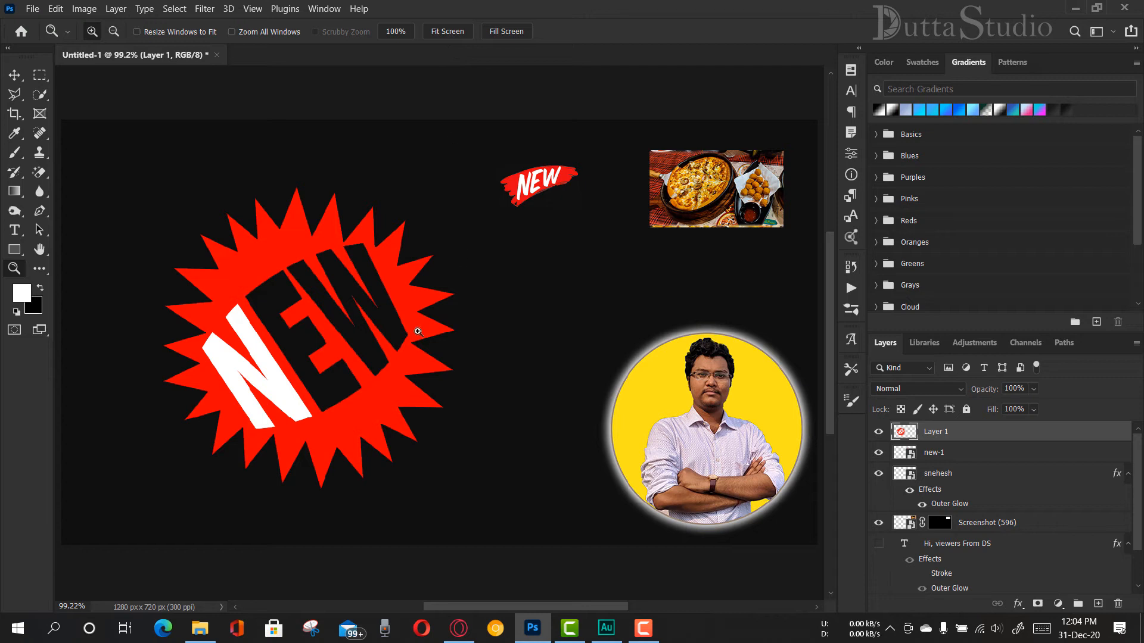
- Erase the starburst's remaining white N with the Magic Eraser Tool, and scale the starburst to 18.79%, placing it below the small NEW graphic
{"action": "left_click", "coordinate": [40, 173]}
{"action": "left_click", "coordinate": [263, 365]}
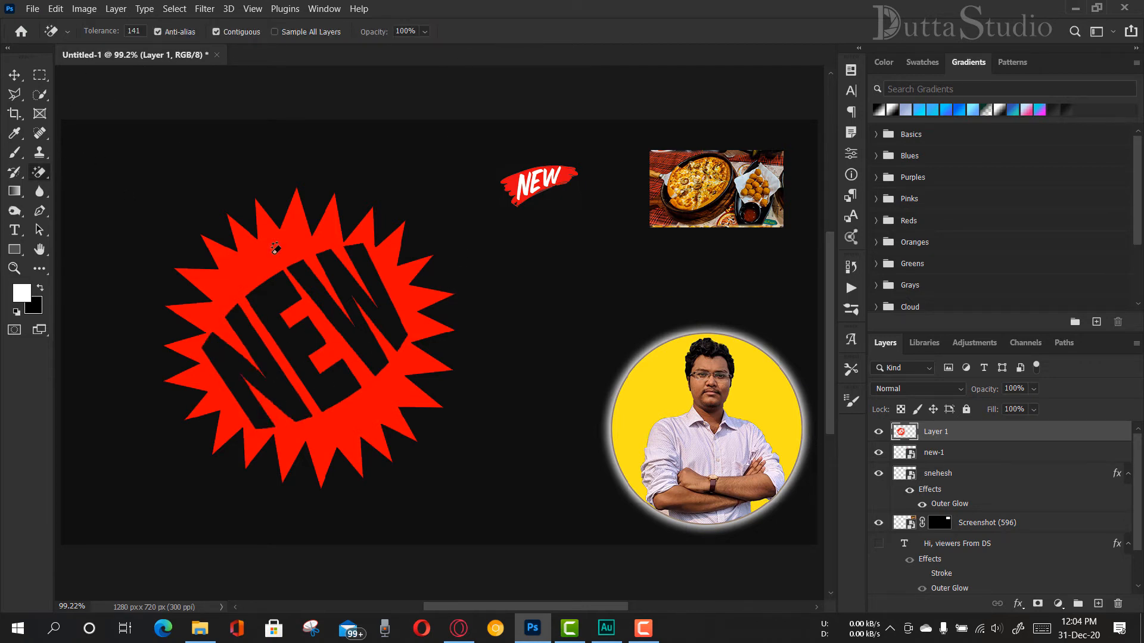
{"action": "left_click", "coordinate": [17, 75]}
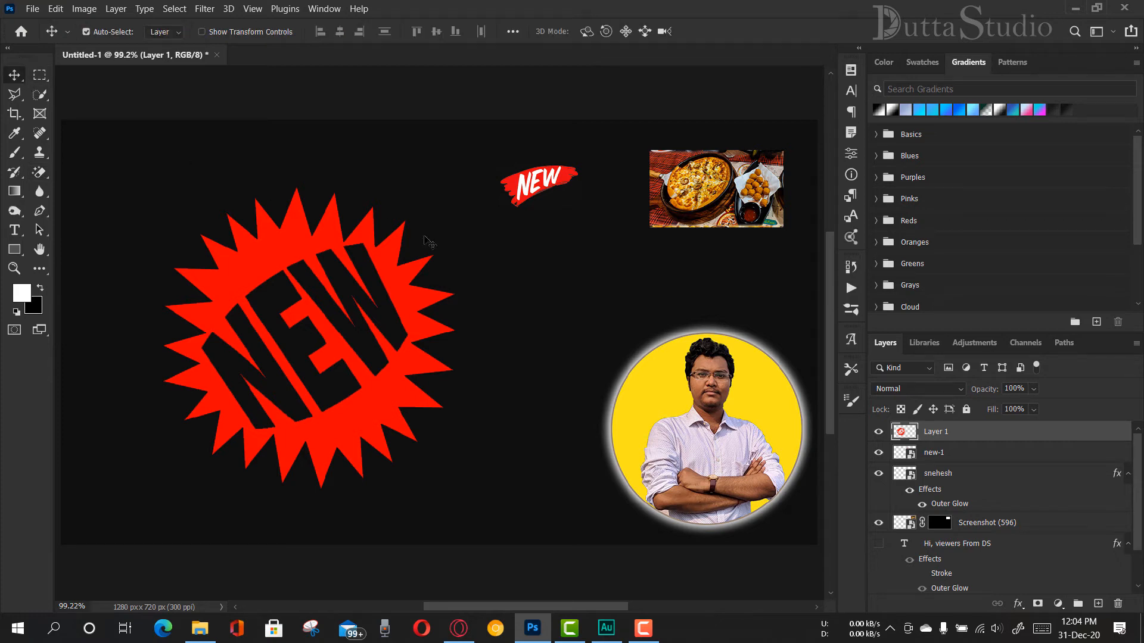
{"action": "key", "text": "ctrl+t"}
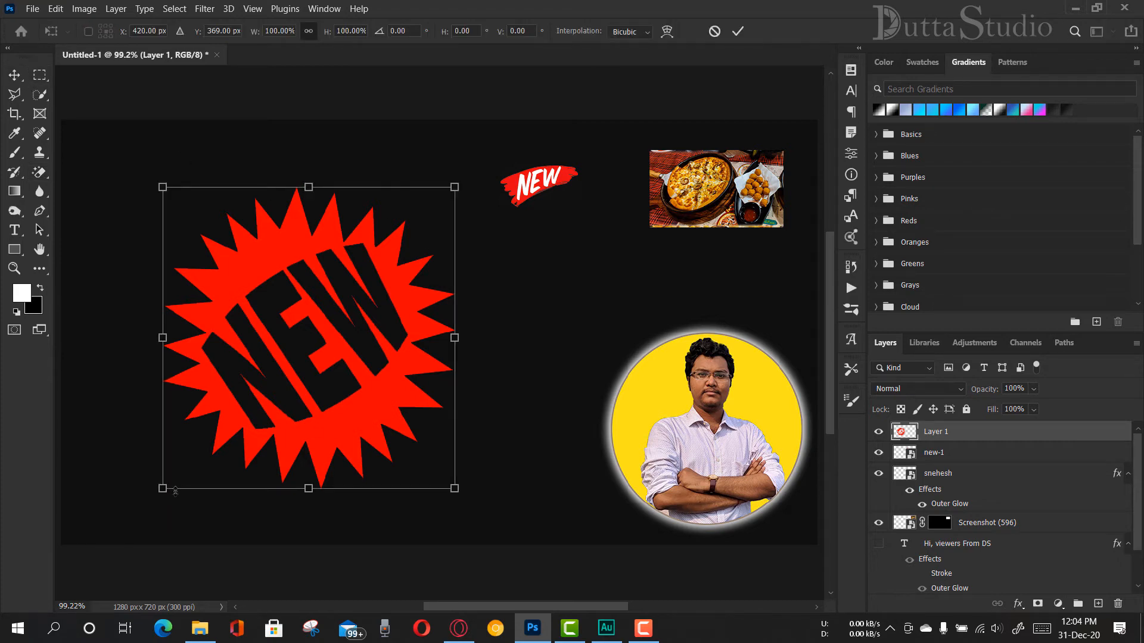
{"action": "mouse_move", "coordinate": [175, 491]}
{"action": "left_mouse_down"}
{"action": "mouse_move", "coordinate": [367, 288]}
{"action": "mouse_move", "coordinate": [392, 244]}
{"action": "mouse_move", "coordinate": [520, 237]}
{"action": "mouse_move", "coordinate": [568, 254]}
{"action": "mouse_move", "coordinate": [561, 262]}
{"action": "mouse_move", "coordinate": [568, 250]}
{"action": "left_mouse_up"}
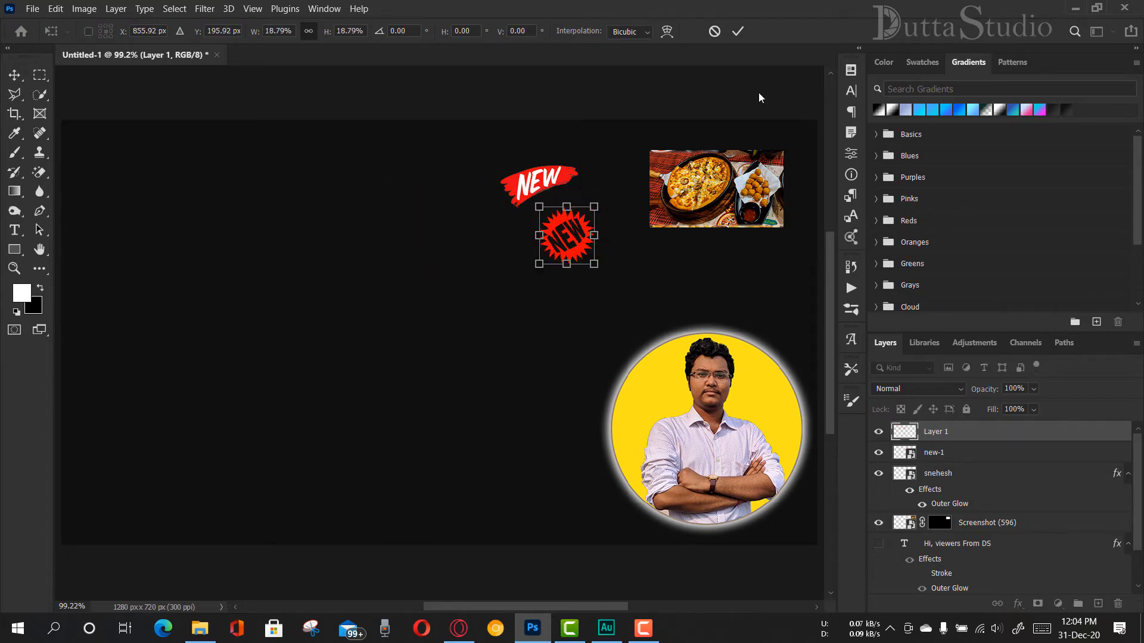
{"action": "left_click", "coordinate": [738, 31]}
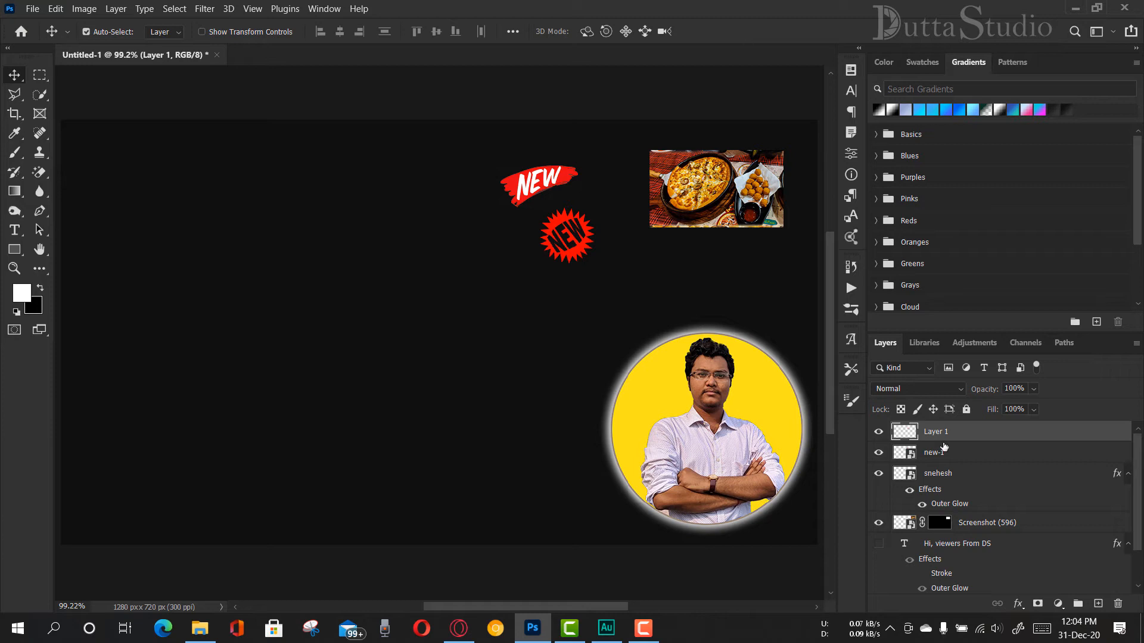
- Show the "Hi, viewers From DS" text layer and move the text left, clear of the circular portrait
{"action": "scroll", "coordinate": [979, 483], "scroll_direction": "down", "scroll_amount": 2}
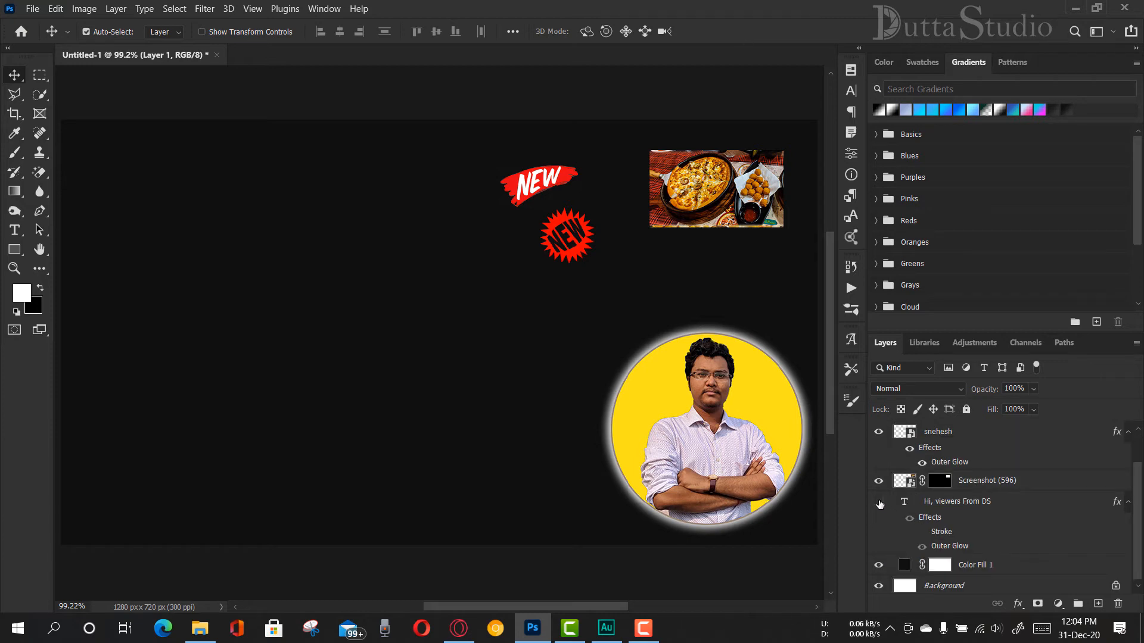
{"action": "left_click", "coordinate": [879, 504]}
{"action": "left_click", "coordinate": [393, 302]}
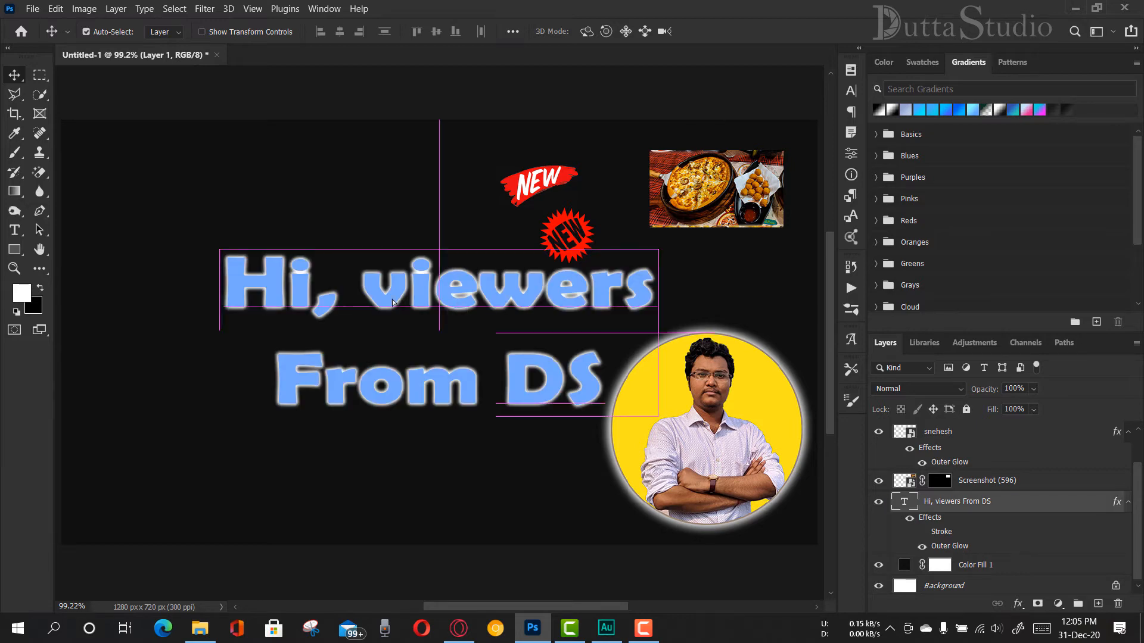
{"action": "left_click_drag", "start_coordinate": [393, 302], "coordinate": [349, 304]}
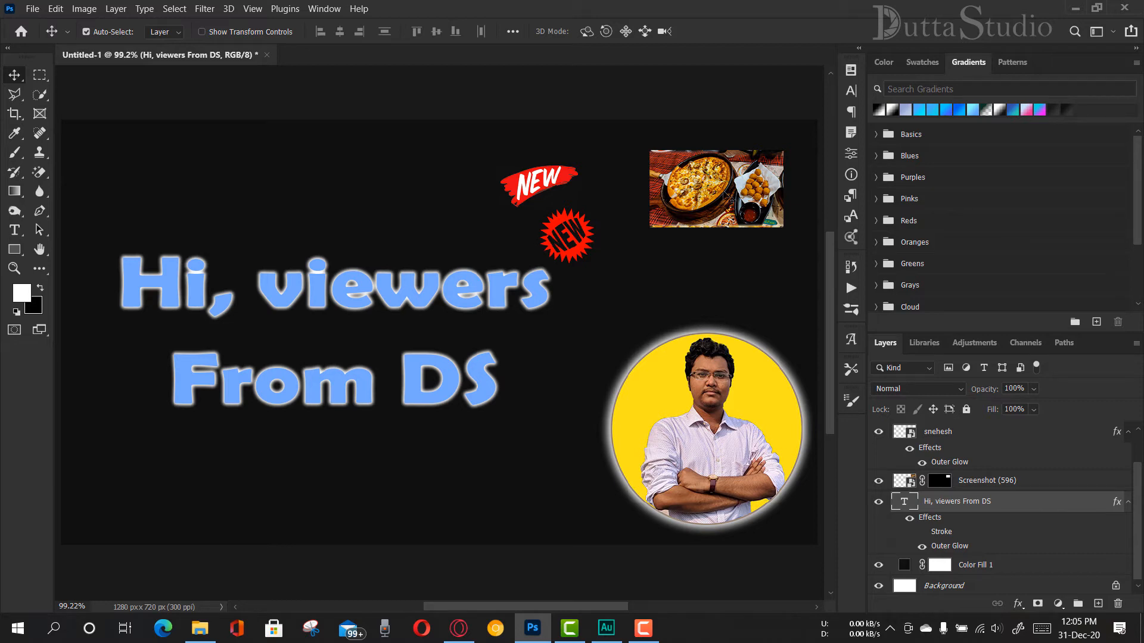
- Move the food photo onto the start of the text and scale it to 310.11%
{"action": "left_click_drag", "start_coordinate": [727, 194], "coordinate": [384, 227]}
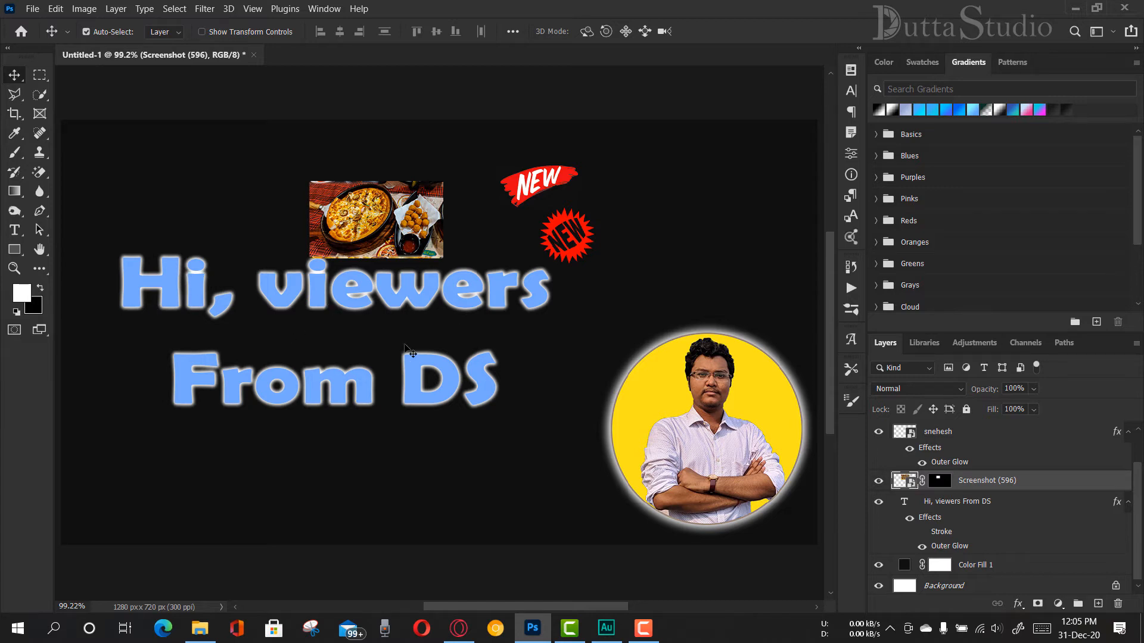
{"action": "left_click_drag", "start_coordinate": [435, 243], "coordinate": [380, 355]}
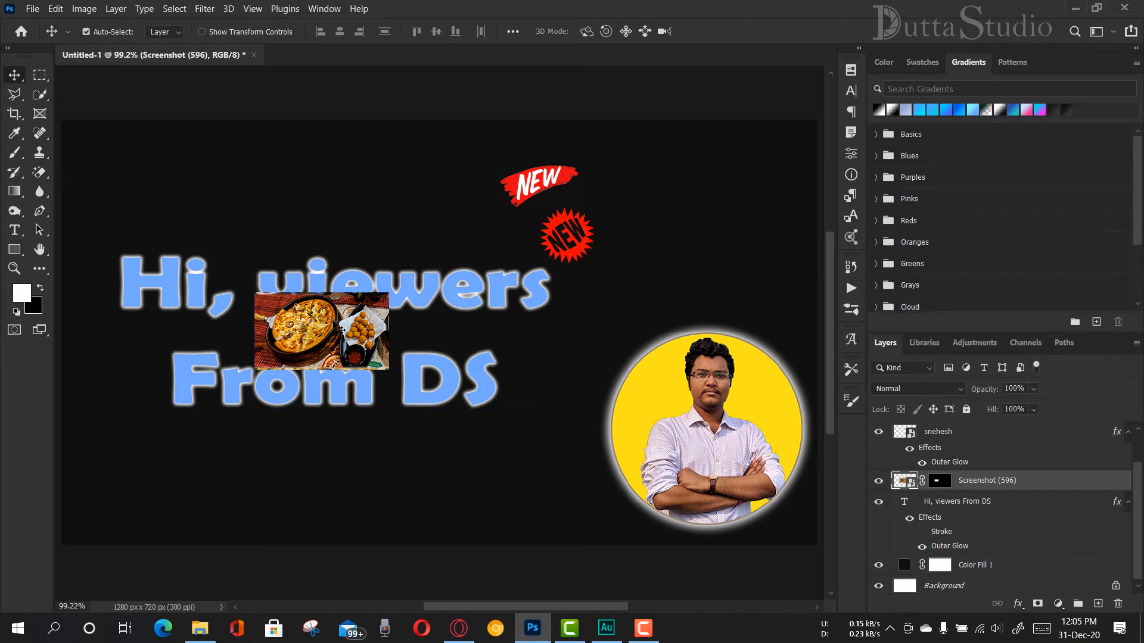
{"action": "left_click_drag", "start_coordinate": [340, 329], "coordinate": [203, 271]}
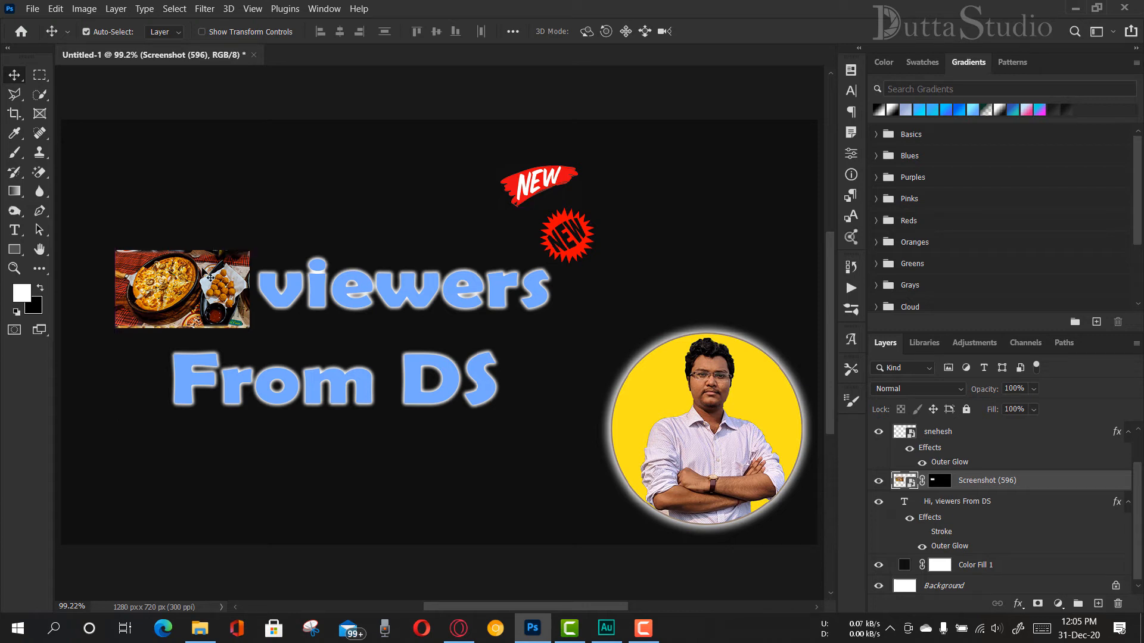
{"action": "key", "text": "ctrl+t"}
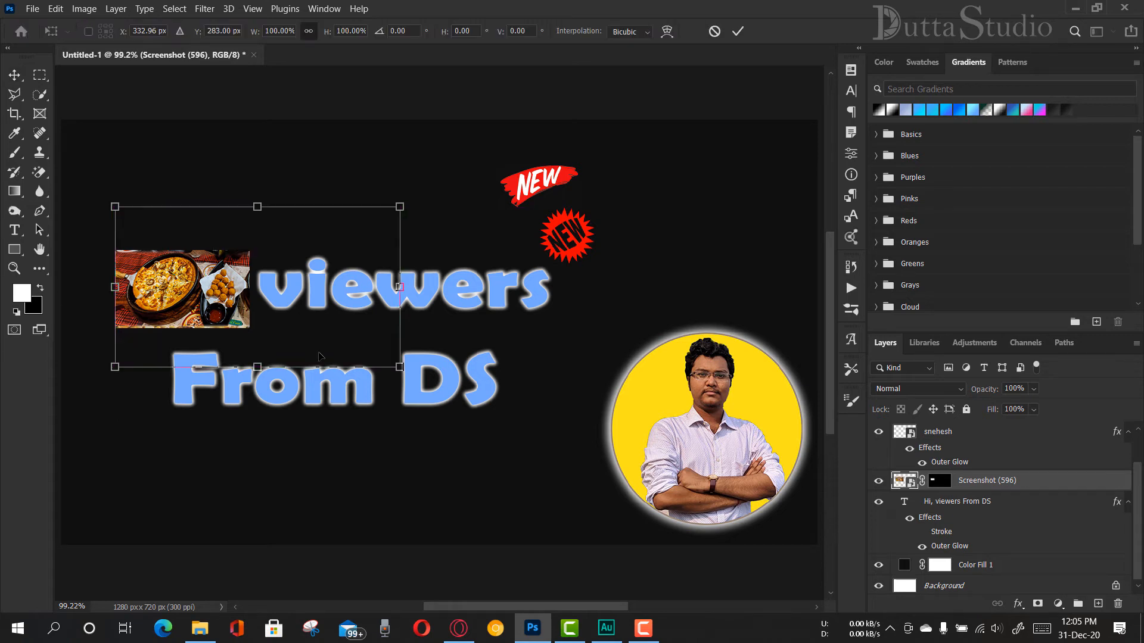
{"action": "left_click_drag", "start_coordinate": [401, 368], "coordinate": [952, 572]}
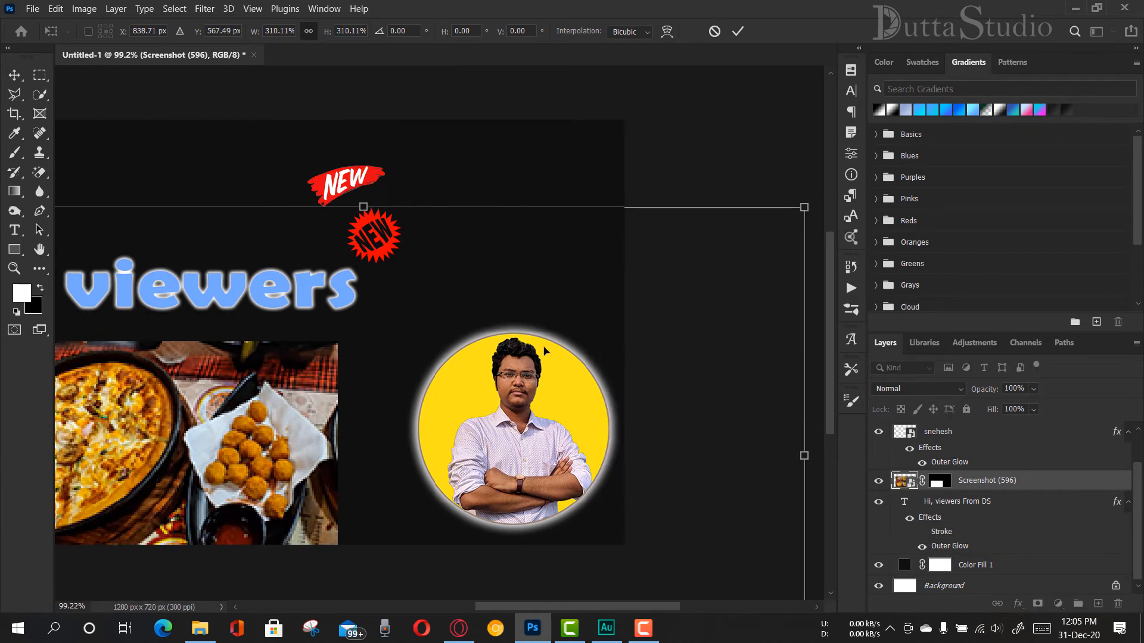
{"action": "left_click", "coordinate": [737, 31]}
- Move the enlarged food photo up over the text and scale it by 113.10% so it covers both text lines
{"action": "key", "text": "z"}
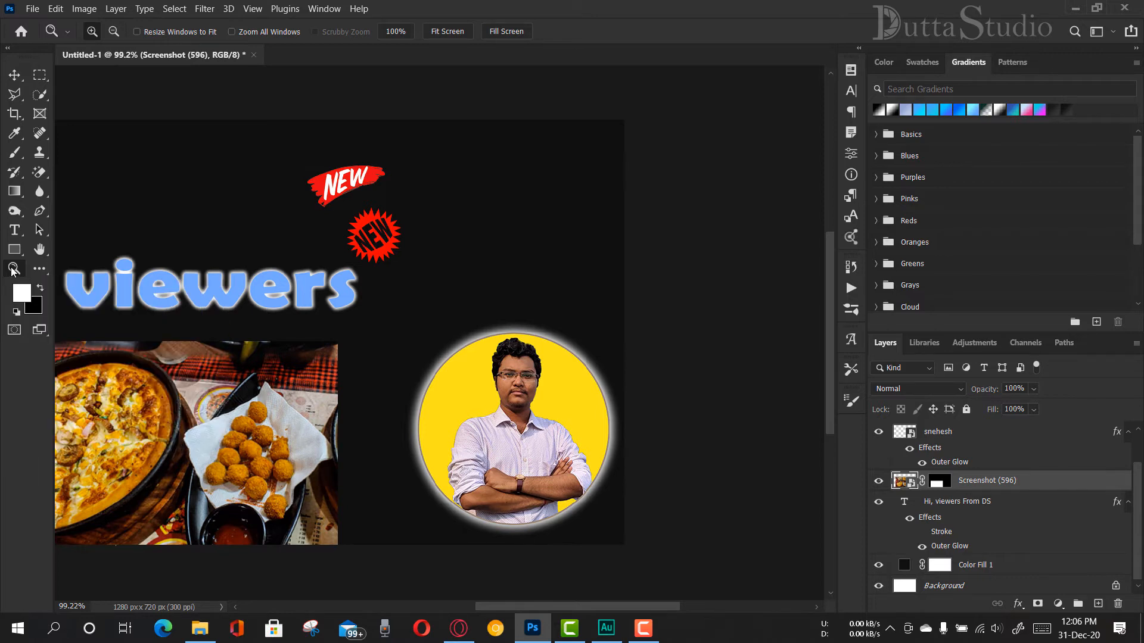
{"action": "left_click", "coordinate": [447, 31]}
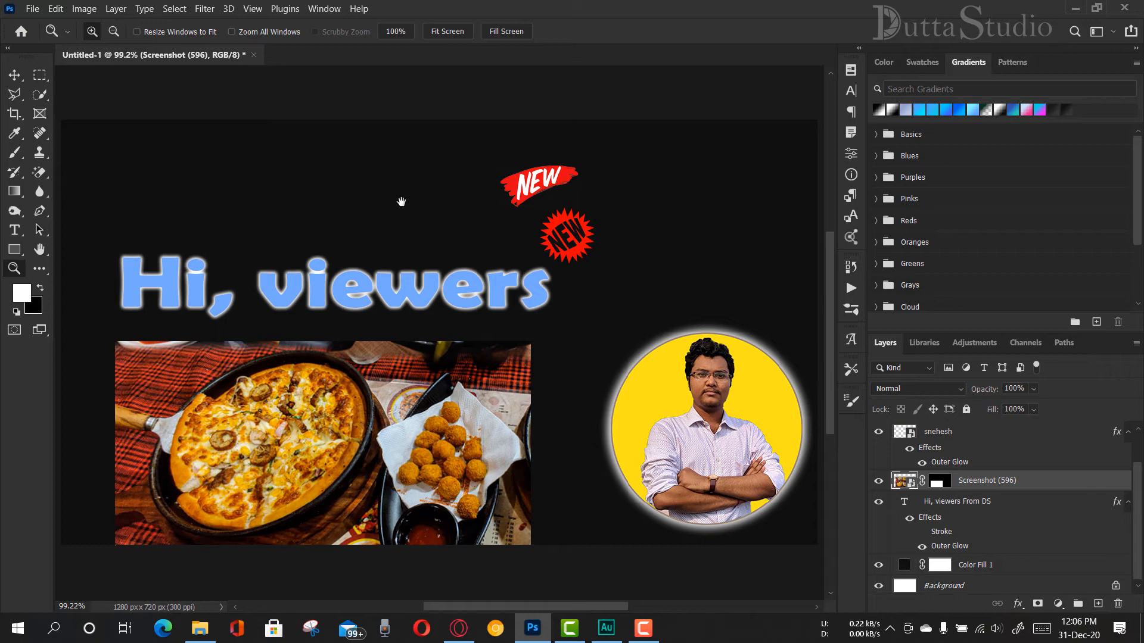
{"action": "mouse_move", "coordinate": [477, 247]}
{"action": "left_mouse_down"}
{"action": "mouse_move", "coordinate": [490, 212]}
{"action": "mouse_move", "coordinate": [437, 233]}
{"action": "mouse_move", "coordinate": [485, 240]}
{"action": "mouse_move", "coordinate": [466, 245]}
{"action": "mouse_move", "coordinate": [493, 232]}
{"action": "mouse_move", "coordinate": [480, 206]}
{"action": "mouse_move", "coordinate": [460, 218]}
{"action": "mouse_move", "coordinate": [460, 258]}
{"action": "mouse_move", "coordinate": [467, 238]}
{"action": "left_mouse_up"}
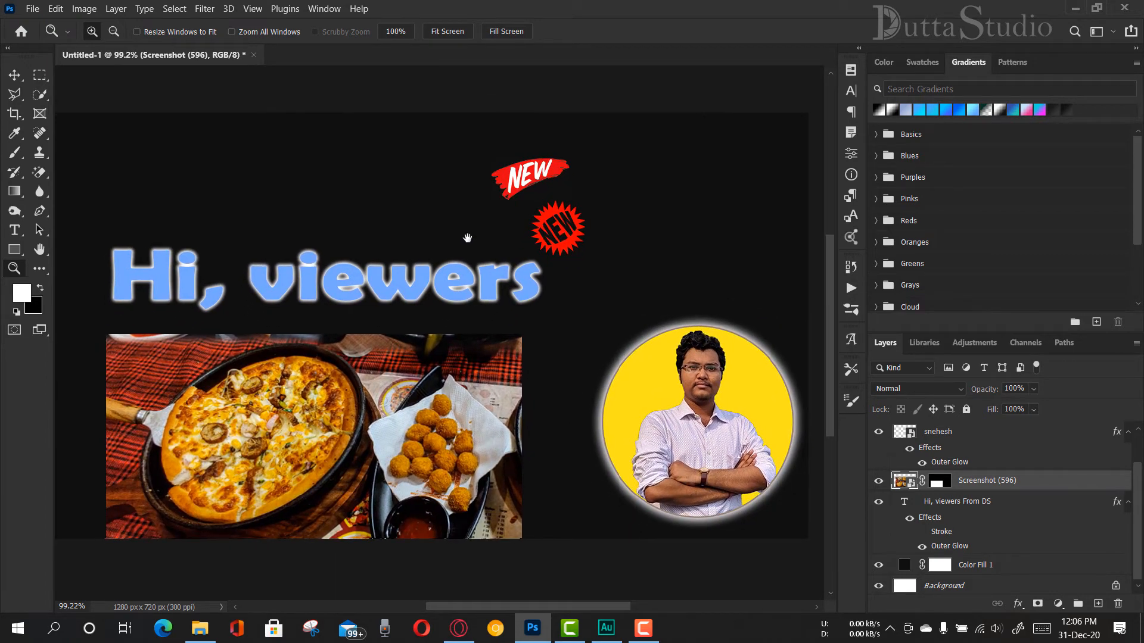
{"action": "left_click", "coordinate": [13, 74]}
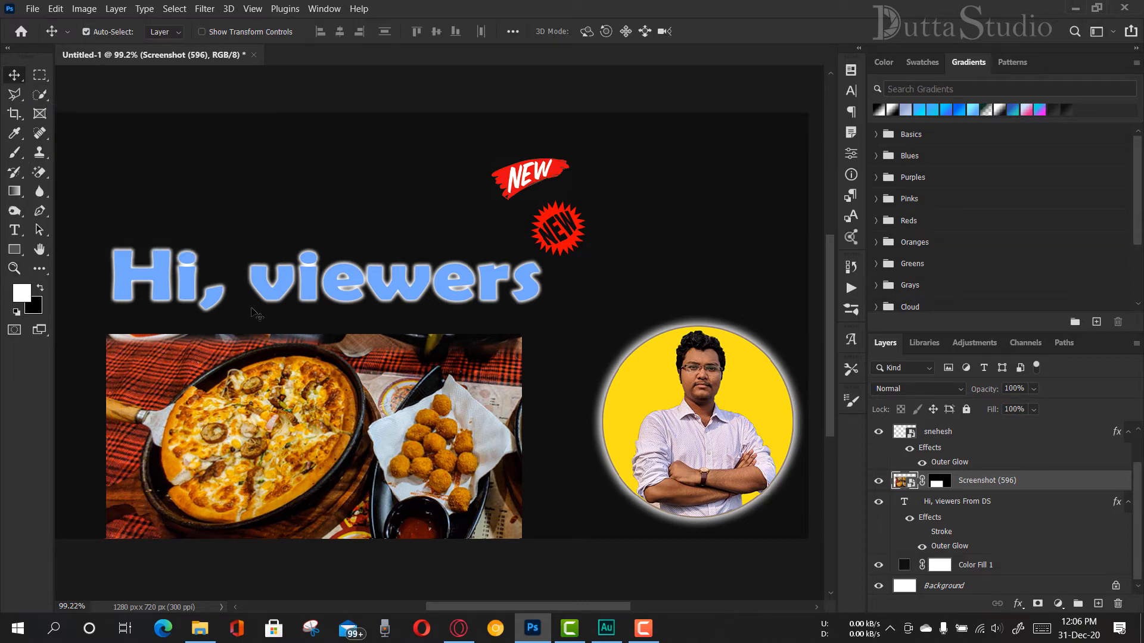
{"action": "left_click_drag", "start_coordinate": [292, 432], "coordinate": [296, 308]}
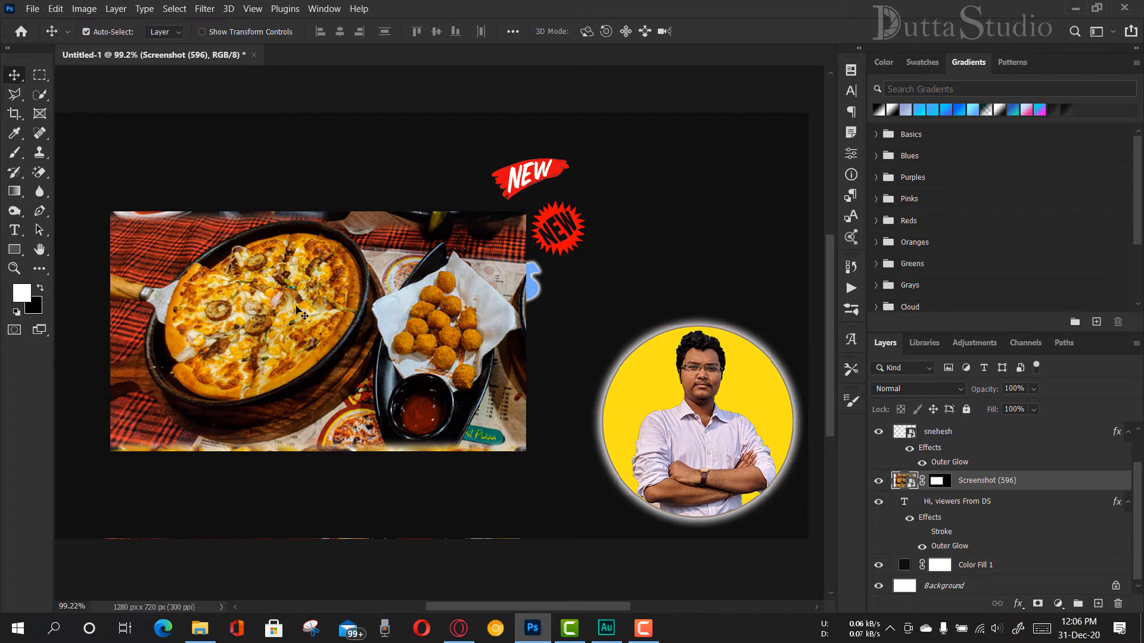
{"action": "key", "text": "ctrl+t"}
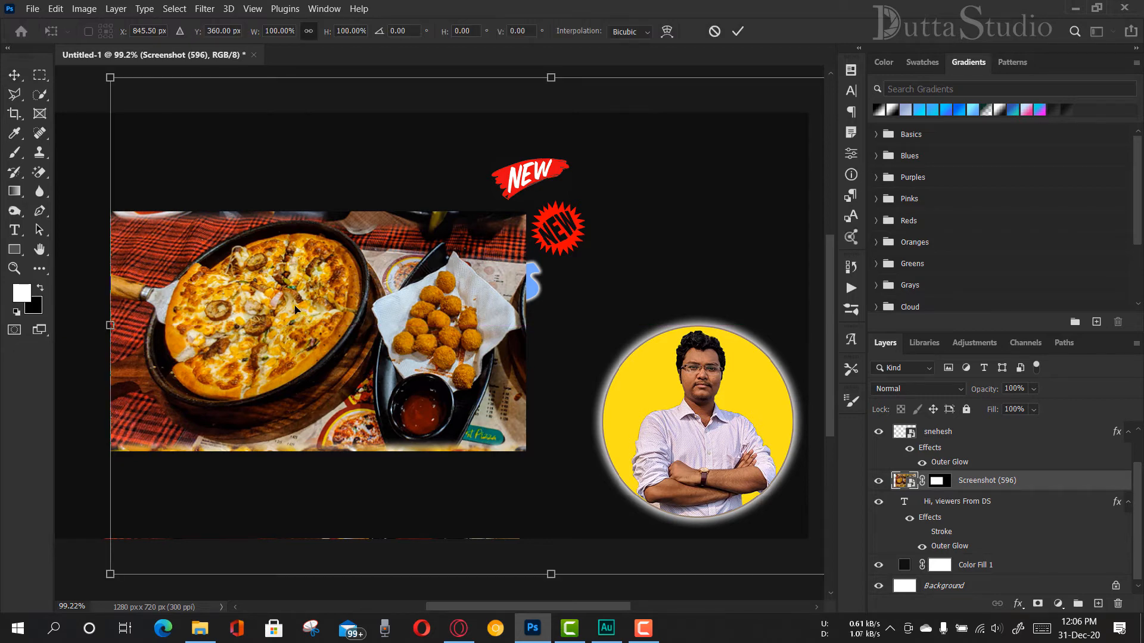
{"action": "left_click_drag", "start_coordinate": [110, 326], "coordinate": [43, 328]}
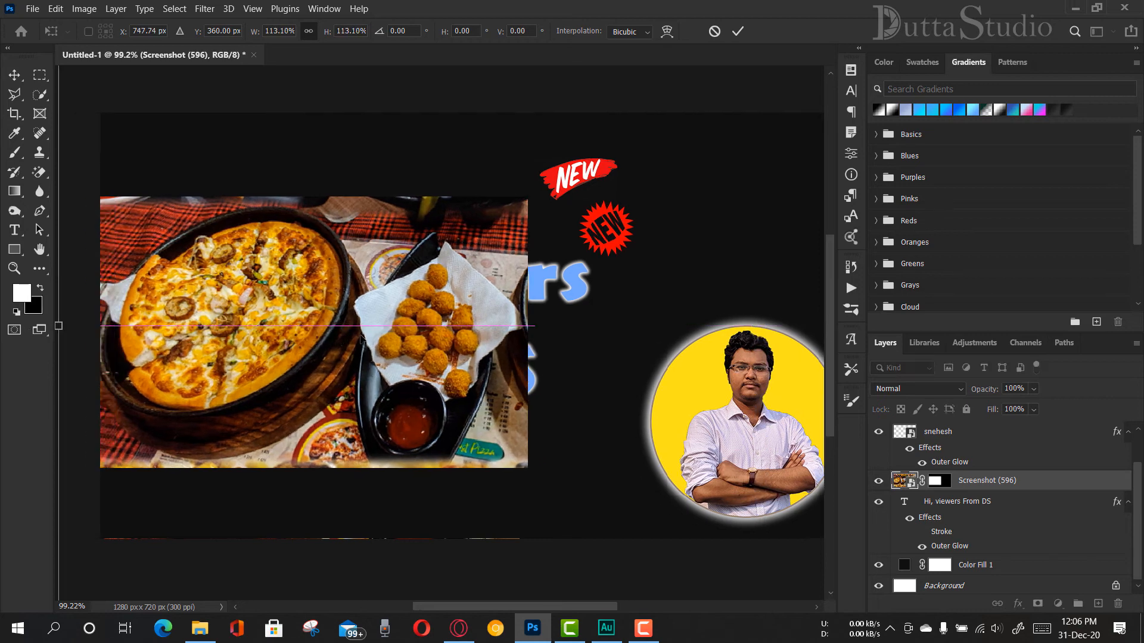
{"action": "left_click_drag", "start_coordinate": [286, 351], "coordinate": [394, 335]}
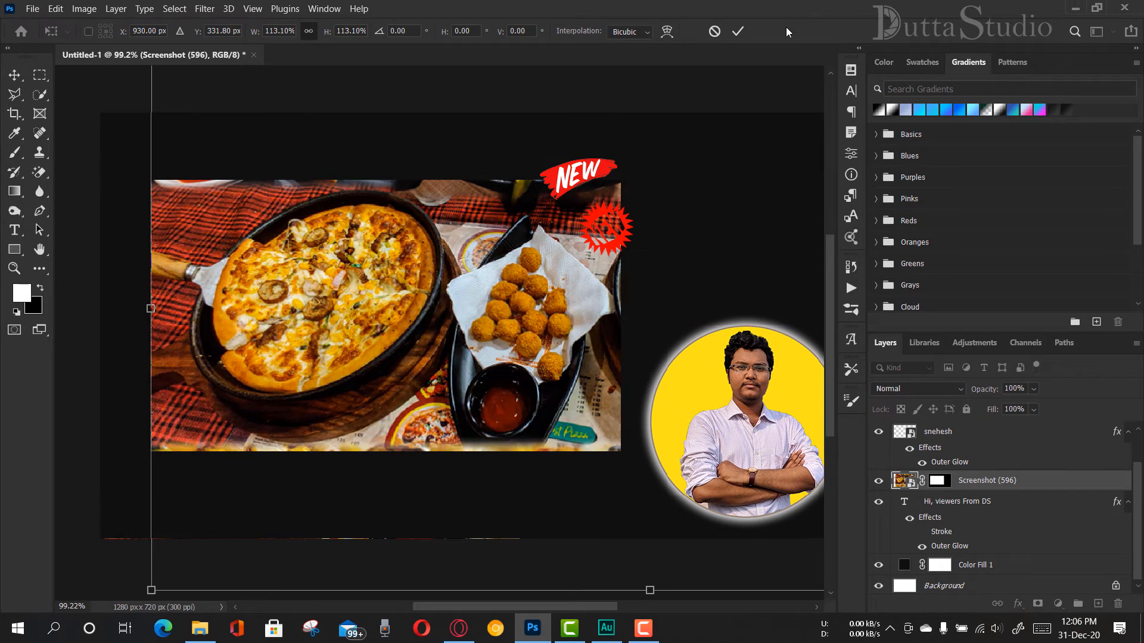
{"action": "left_click", "coordinate": [737, 32]}
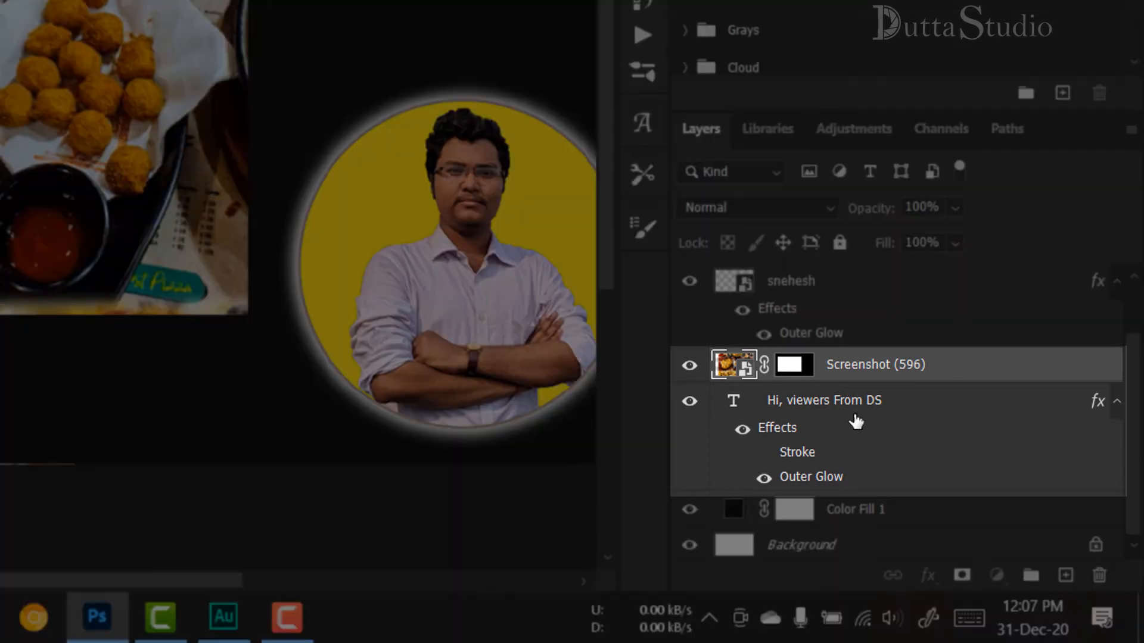
- Toggle the Screenshot (596) layer's visibility to check how the photo covers the "Hi, viewers From DS" text beneath it
{"action": "left_click", "coordinate": [853, 405]}
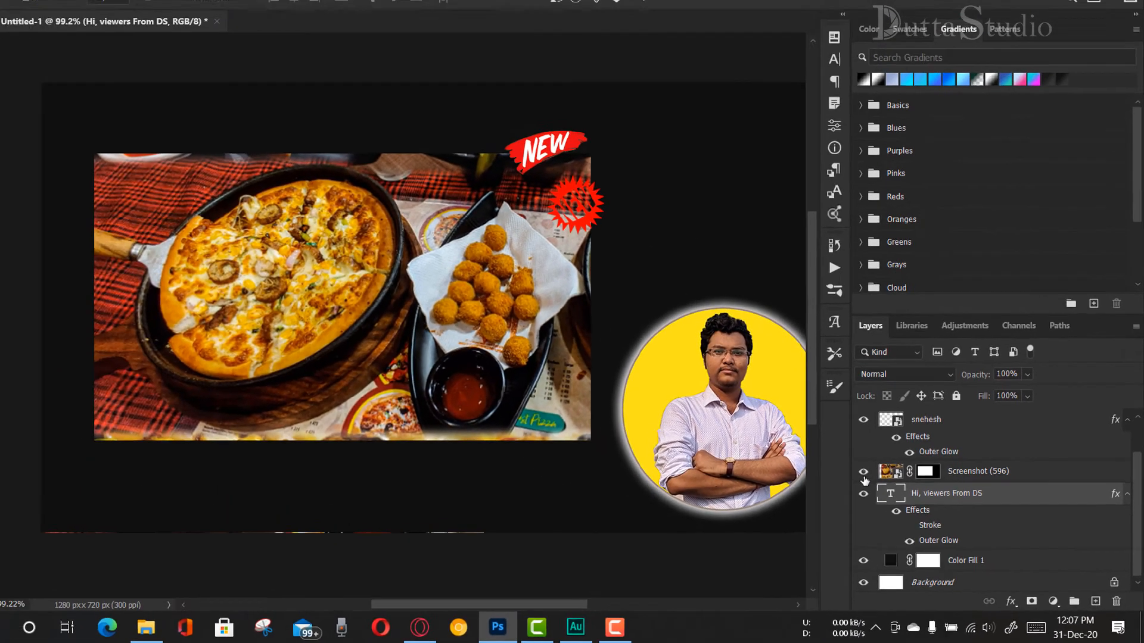
{"action": "left_click", "coordinate": [863, 472]}
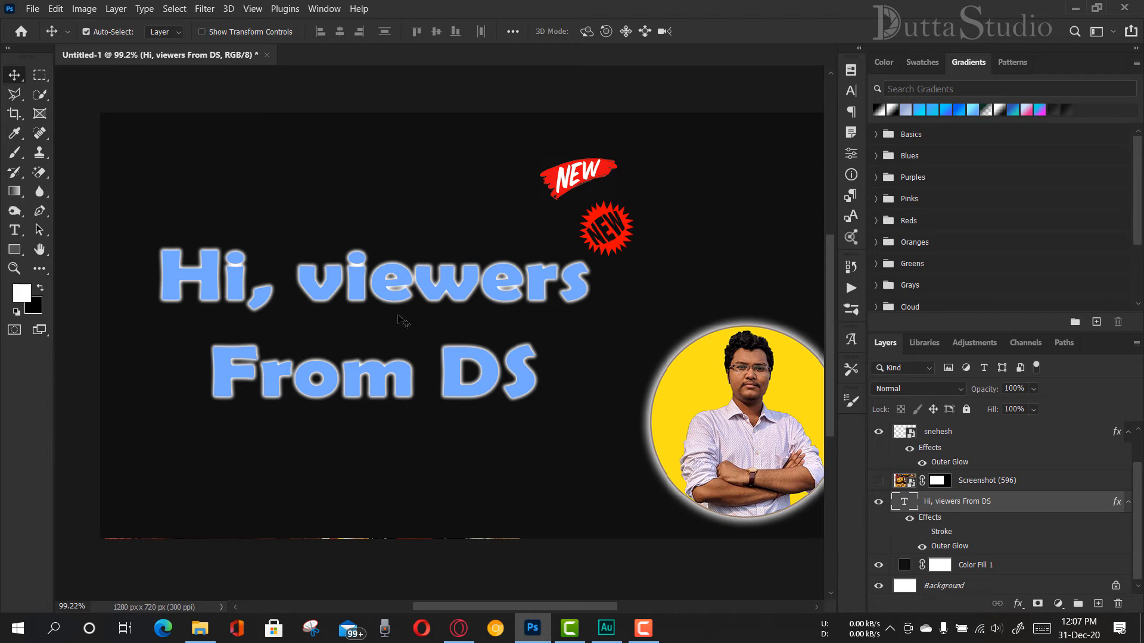
{"action": "left_click", "coordinate": [879, 483]}
{"action": "left_click", "coordinate": [879, 481]}
{"action": "left_click", "coordinate": [878, 482]}
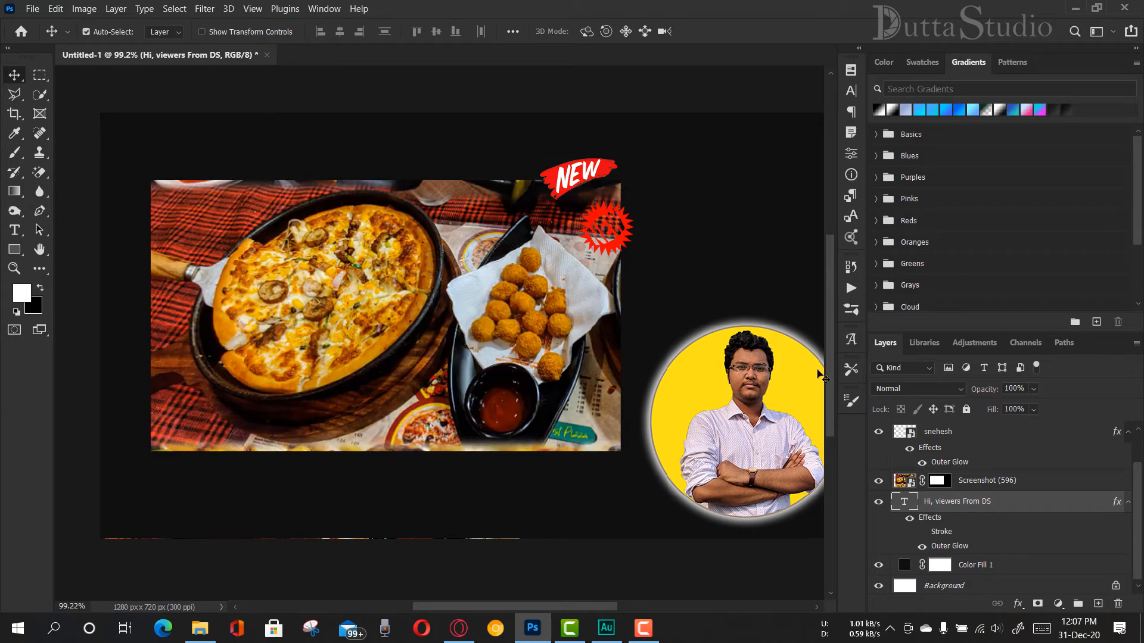
- Clip the Screenshot (596) layer to the "Hi, viewers From DS" text and reposition the photo inside the letters
{"action": "left_click", "coordinate": [970, 482]}
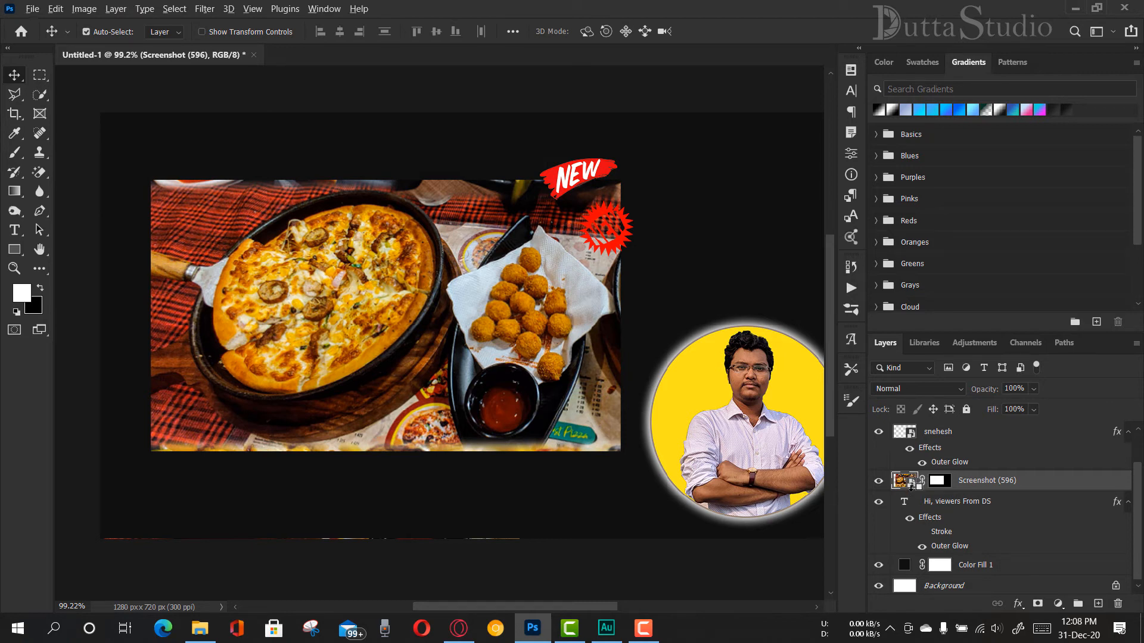
{"action": "left_click", "coordinate": [911, 485], "text": "alt"}
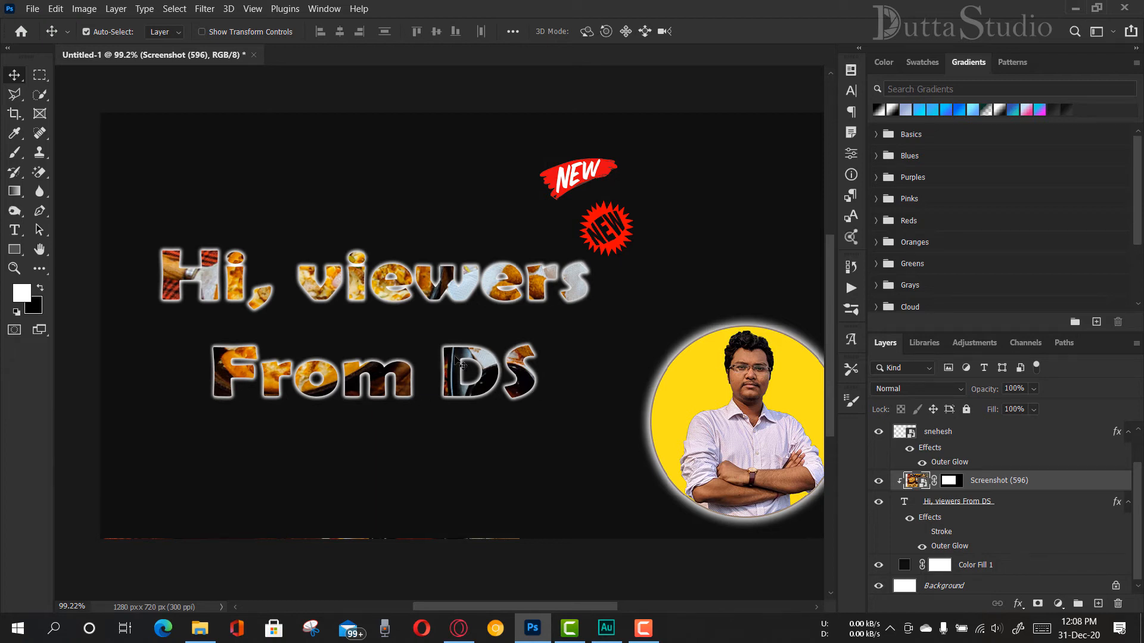
{"action": "left_click_drag", "start_coordinate": [458, 358], "coordinate": [455, 384]}
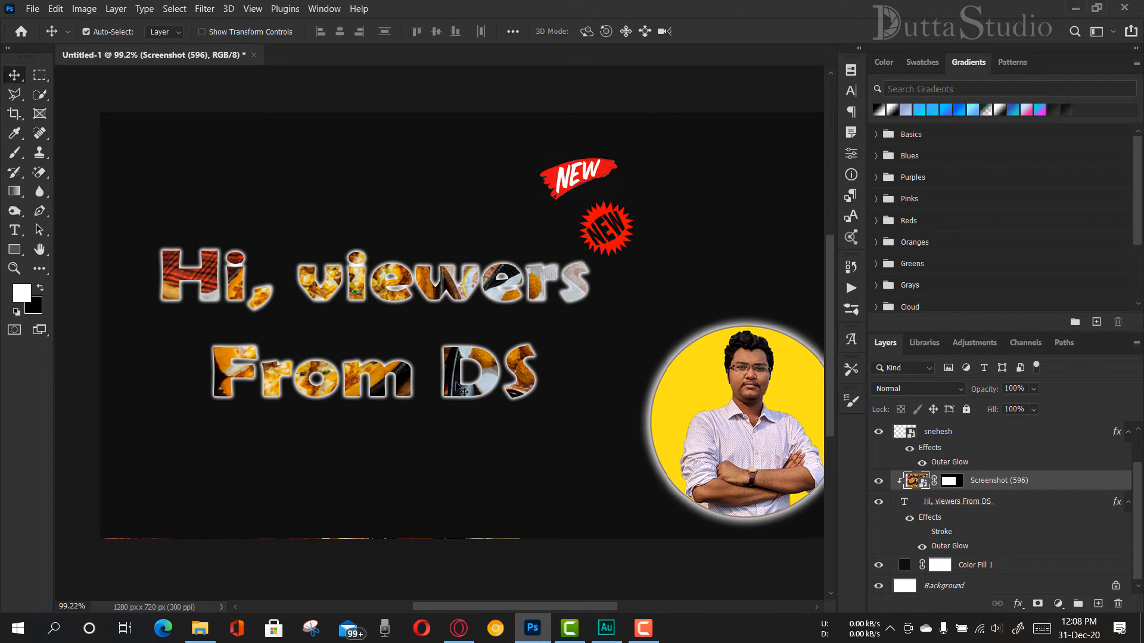
- Hide Layer 1, new-1, the portrait, Screenshot (596) and the text layer, keeping only the color fill and background shown
{"action": "scroll", "coordinate": [1047, 489], "scroll_direction": "up", "scroll_amount": 1}
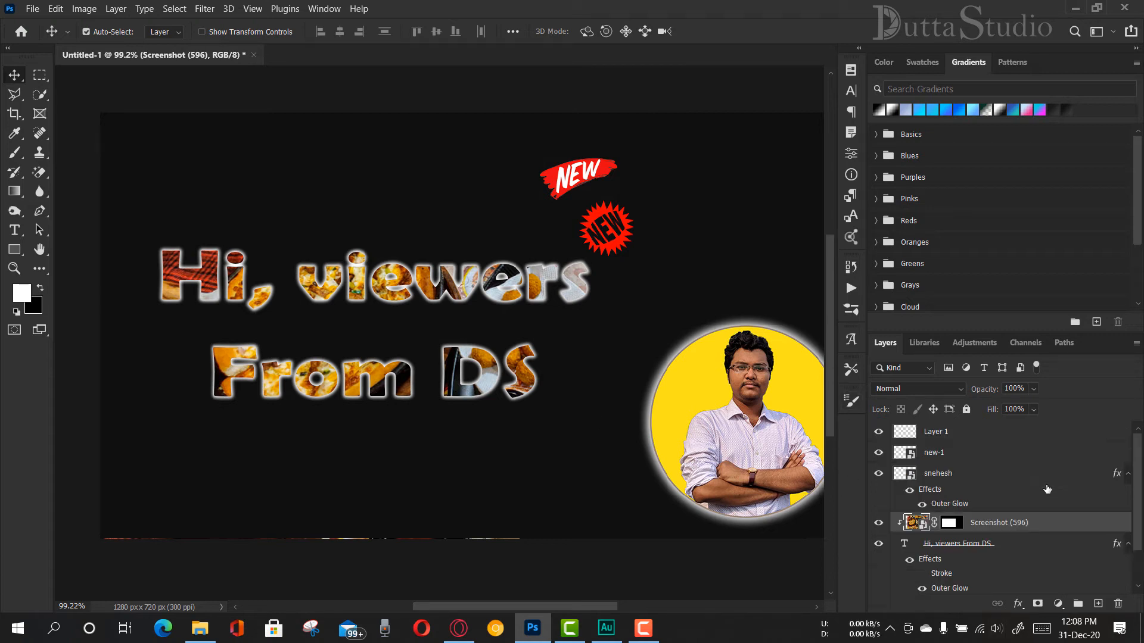
{"action": "left_click", "coordinate": [878, 431]}
{"action": "left_click", "coordinate": [878, 452]}
{"action": "left_click", "coordinate": [878, 473]}
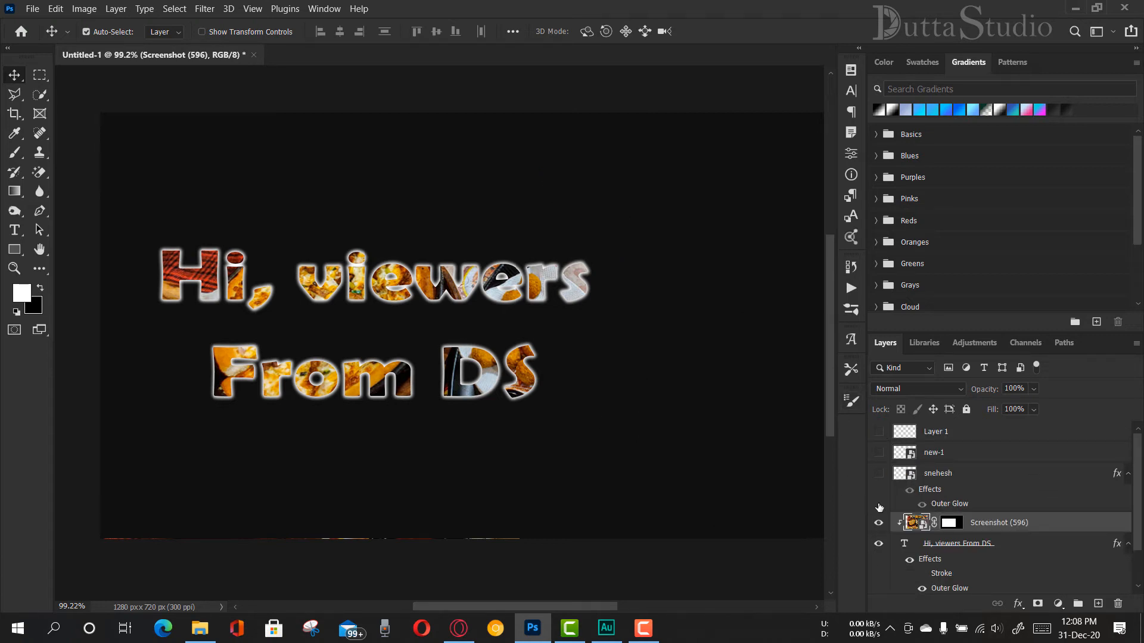
{"action": "left_click", "coordinate": [878, 522]}
{"action": "left_click", "coordinate": [878, 543]}
{"action": "scroll", "coordinate": [875, 426], "scroll_direction": "down", "scroll_amount": 1}
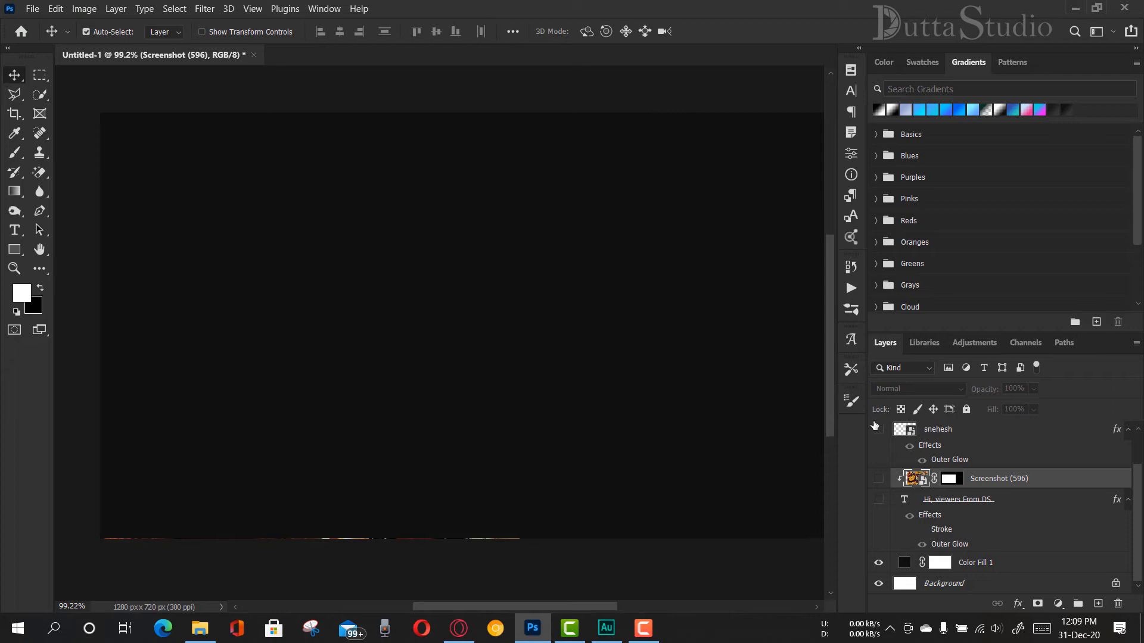
- Place Screenshot (596).png from the desktop into the document as a new layer above the portrait layer
{"action": "left_click", "coordinate": [942, 431]}
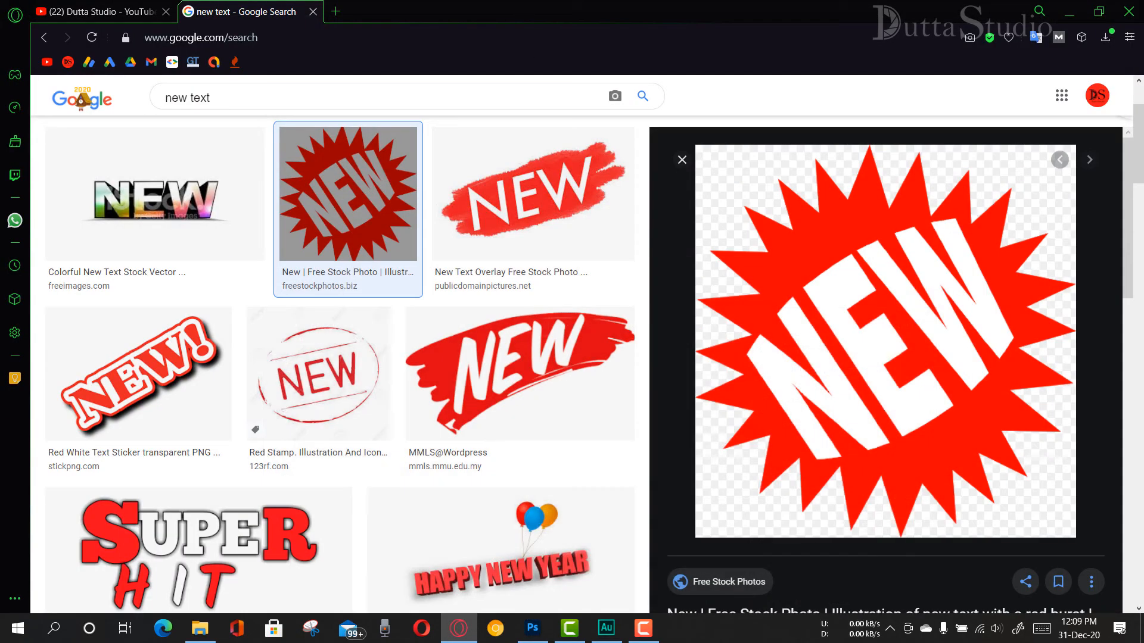
{"action": "left_click", "coordinate": [1069, 12]}
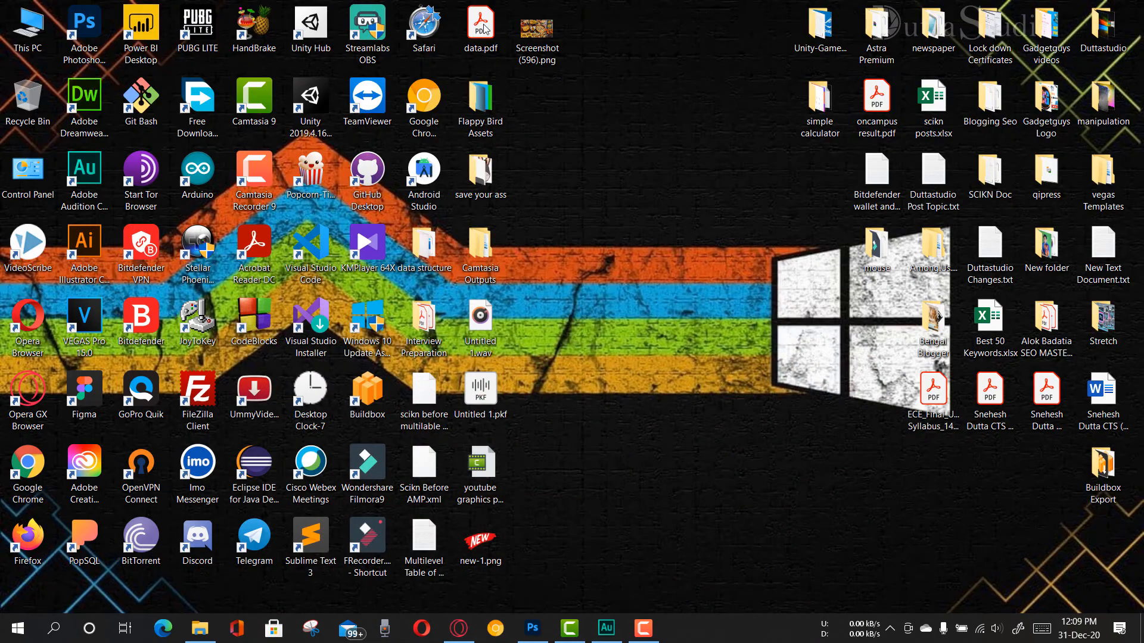
{"action": "left_click_drag", "start_coordinate": [522, 35], "coordinate": [438, 278]}
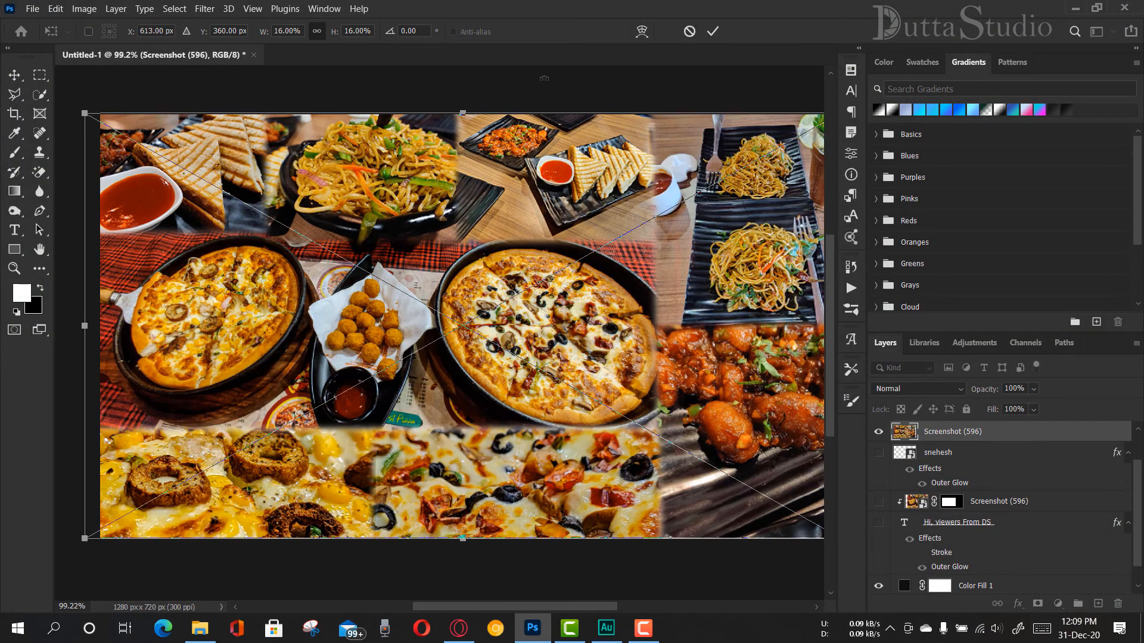
{"action": "left_click", "coordinate": [713, 32]}
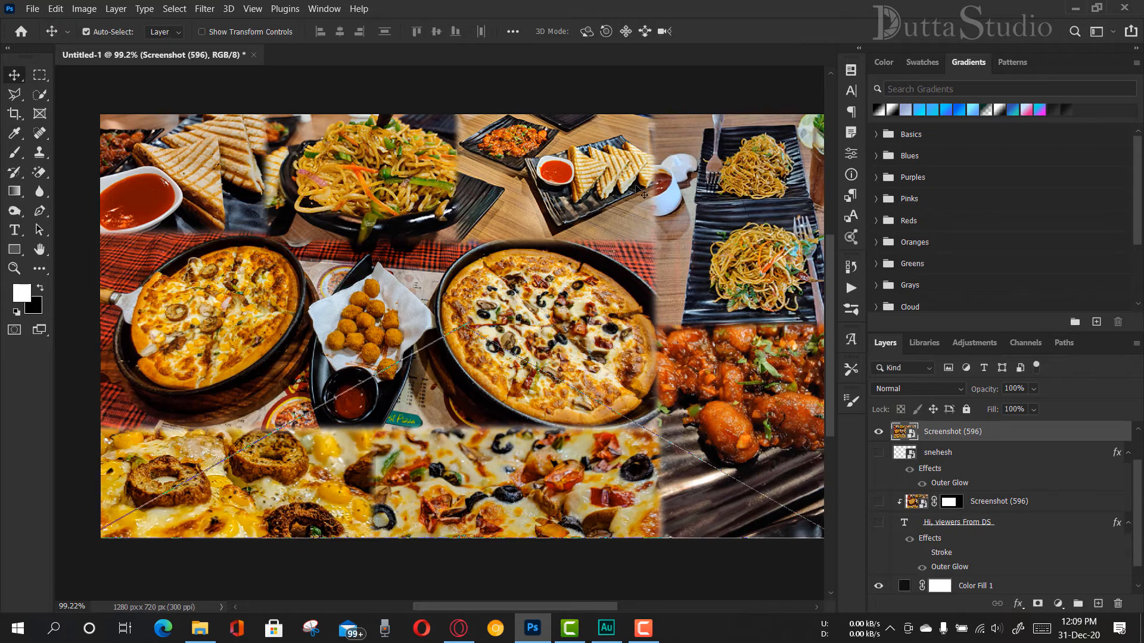
- Add a text box across the middle of the food photo with the two-line text "Watch new" / "Food Videos"
{"action": "left_click", "coordinate": [15, 230]}
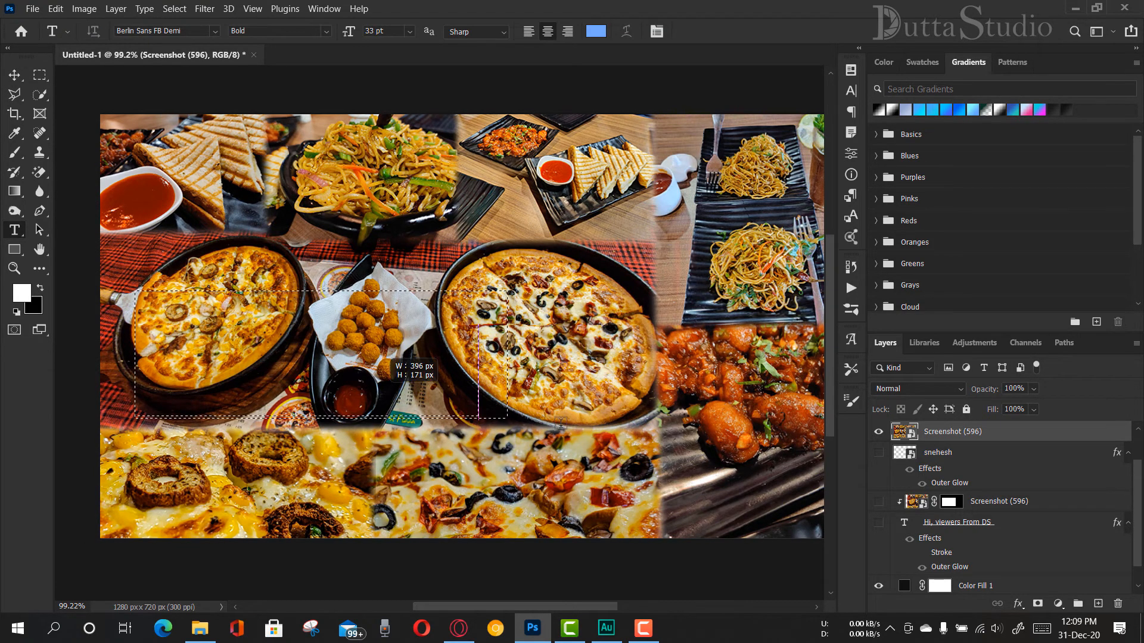
{"action": "left_click_drag", "start_coordinate": [744, 467], "coordinate": [134, 290]}
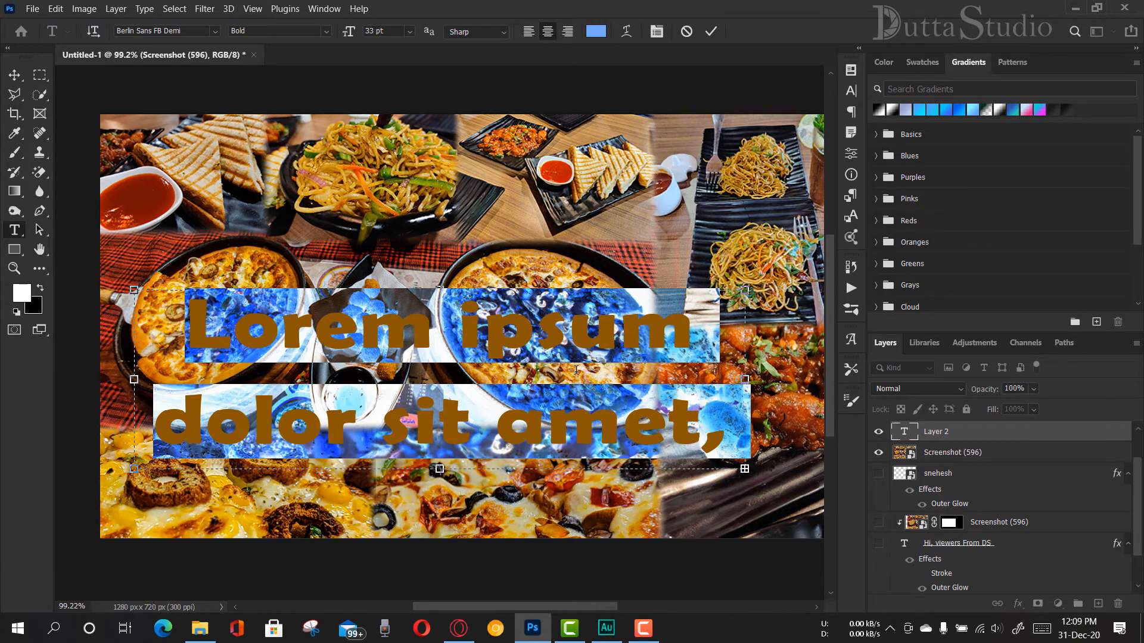
{"action": "key", "text": "Delete"}
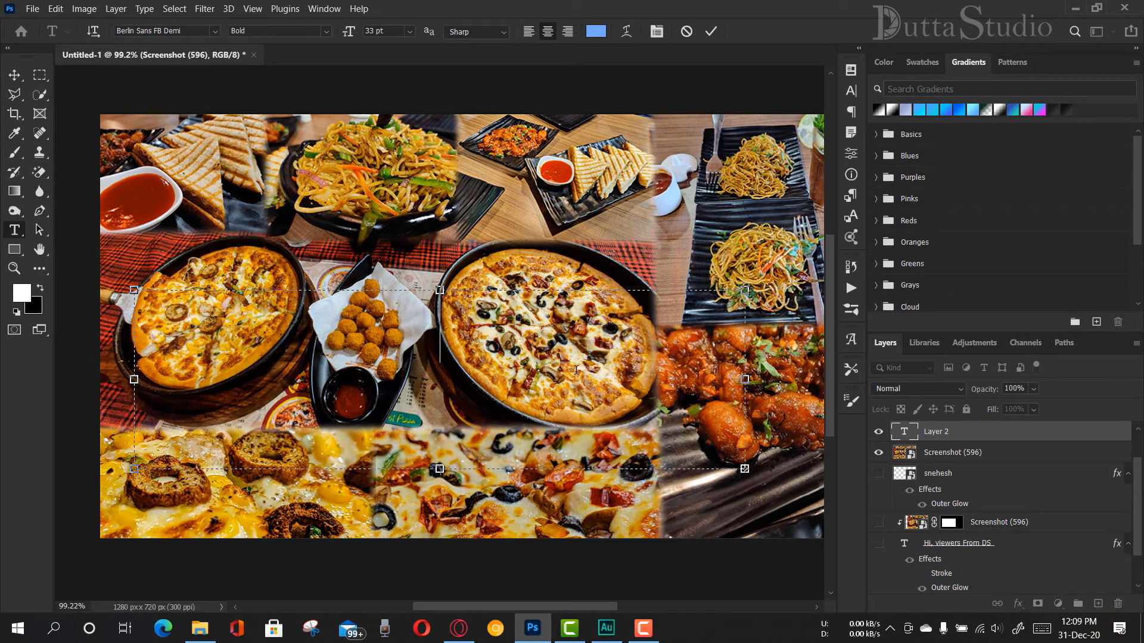
{"action": "type", "text": "Food Videos"}
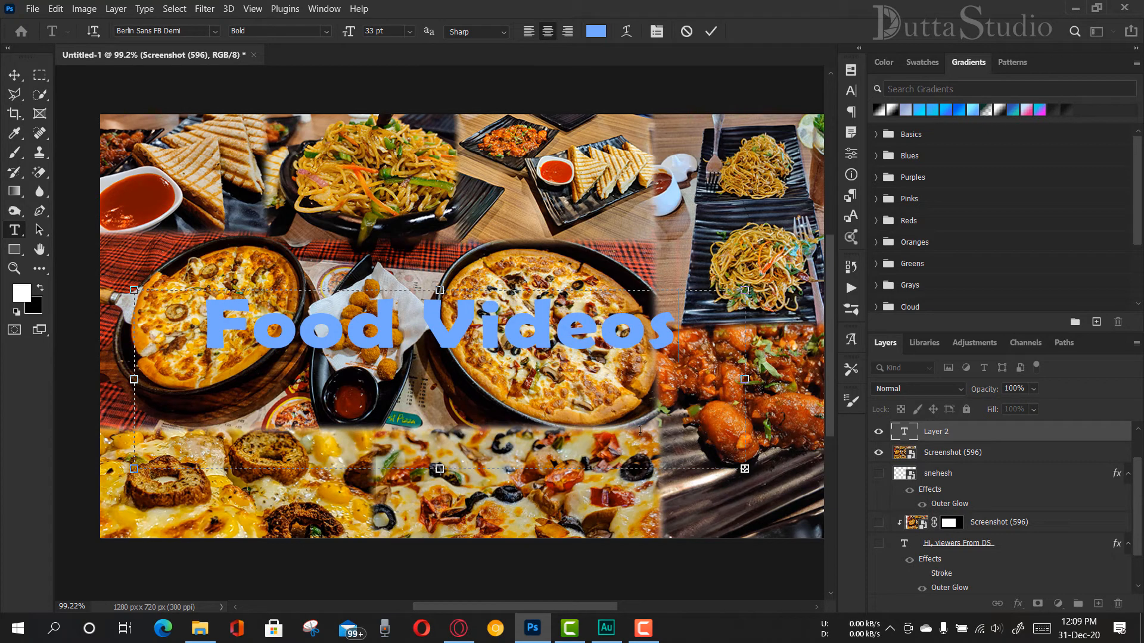
{"action": "left_click", "coordinate": [202, 327]}
{"action": "key", "text": "Return"}
{"action": "key", "text": "Up"}
{"action": "type", "text": "Watch new"}
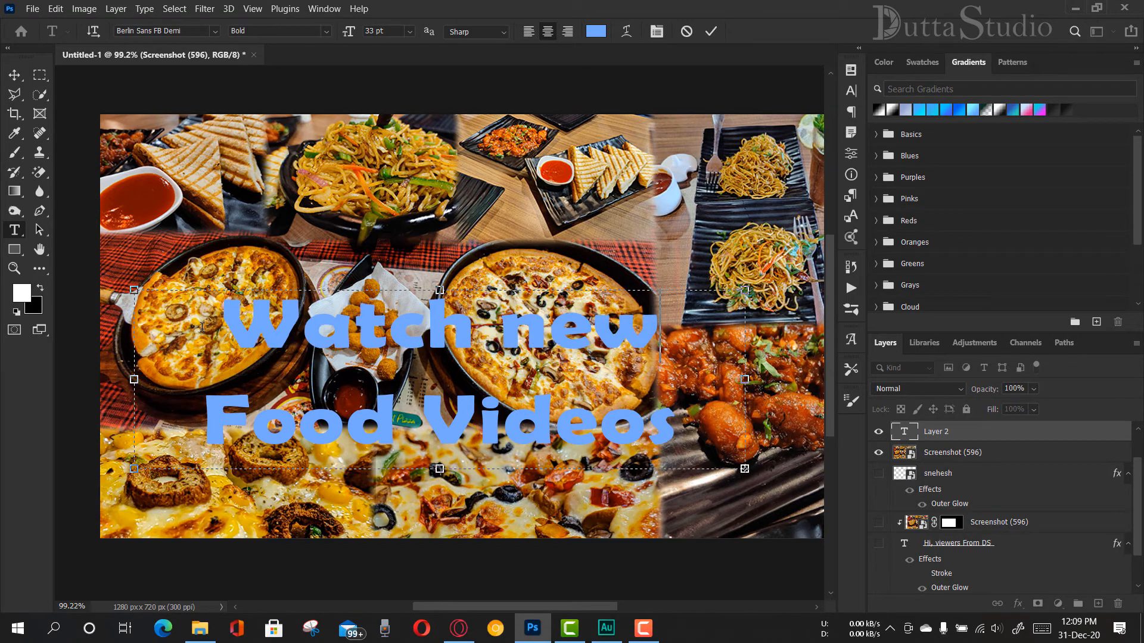
- Try centre and right alignment on the "Watch new Food Videos" text, settle on left alignment, and shift the text slightly up and left
{"action": "key", "text": "ctrl+a"}
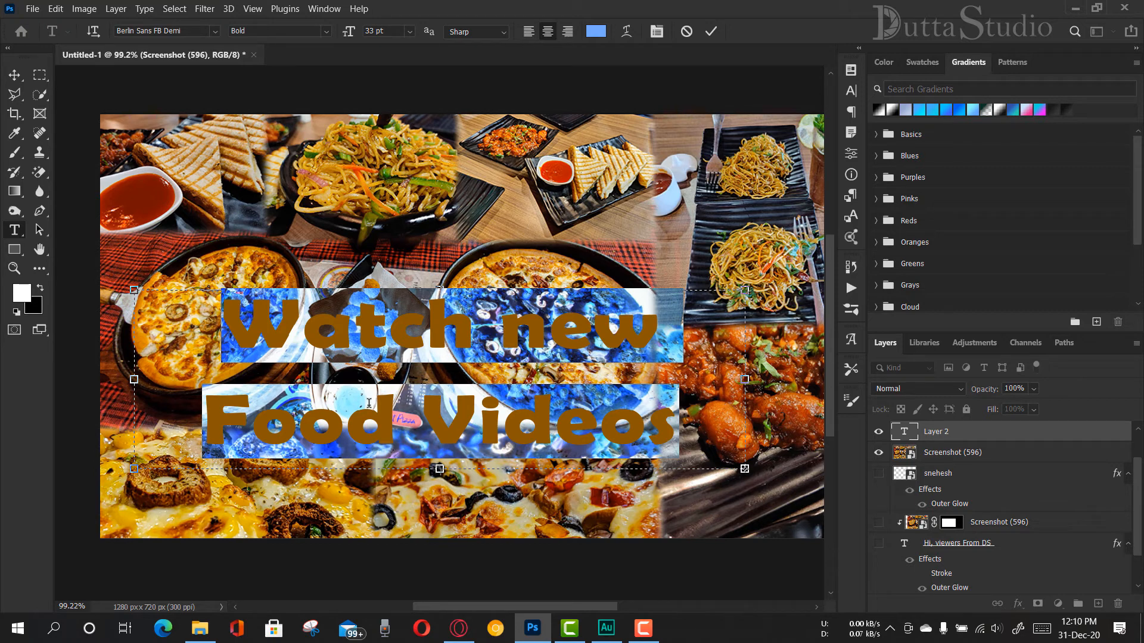
{"action": "left_click", "coordinate": [528, 31]}
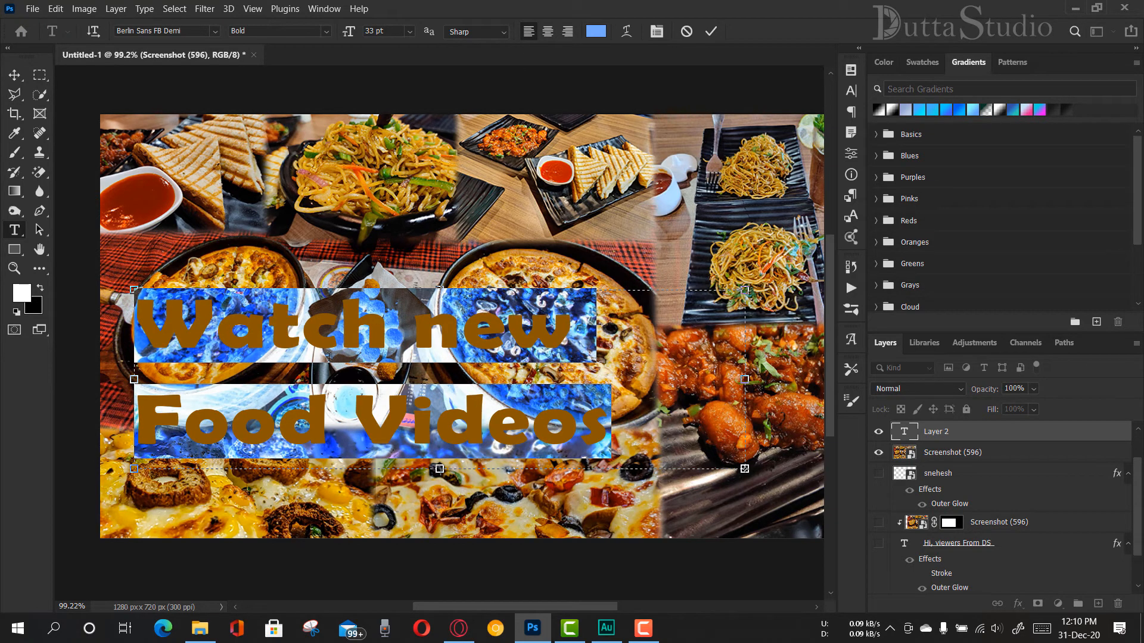
{"action": "left_click", "coordinate": [546, 35]}
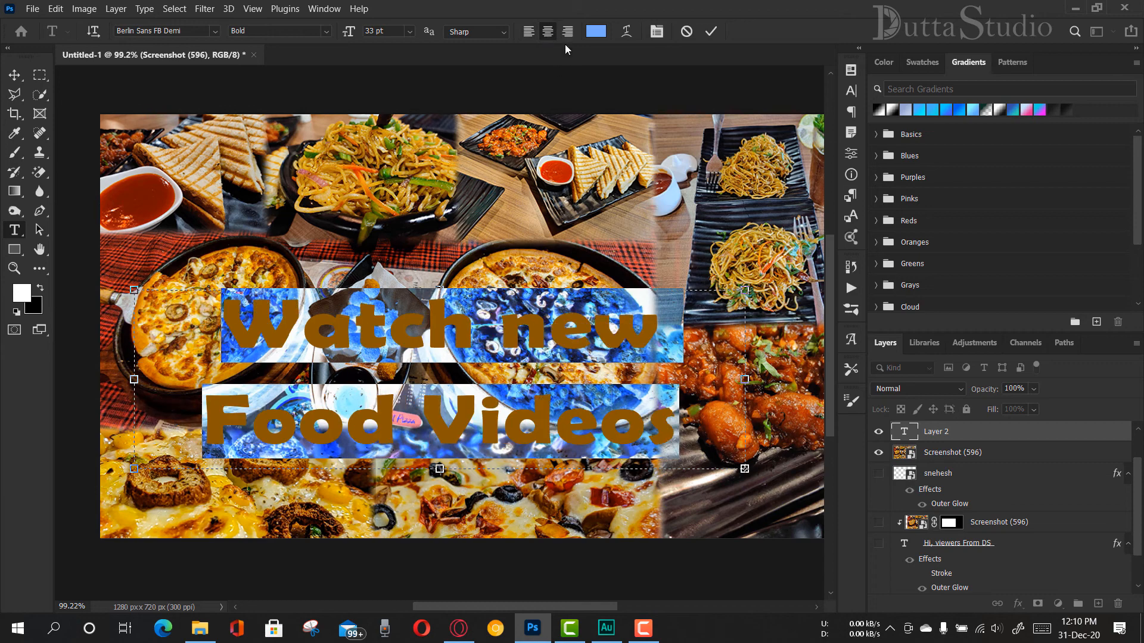
{"action": "left_click", "coordinate": [569, 33]}
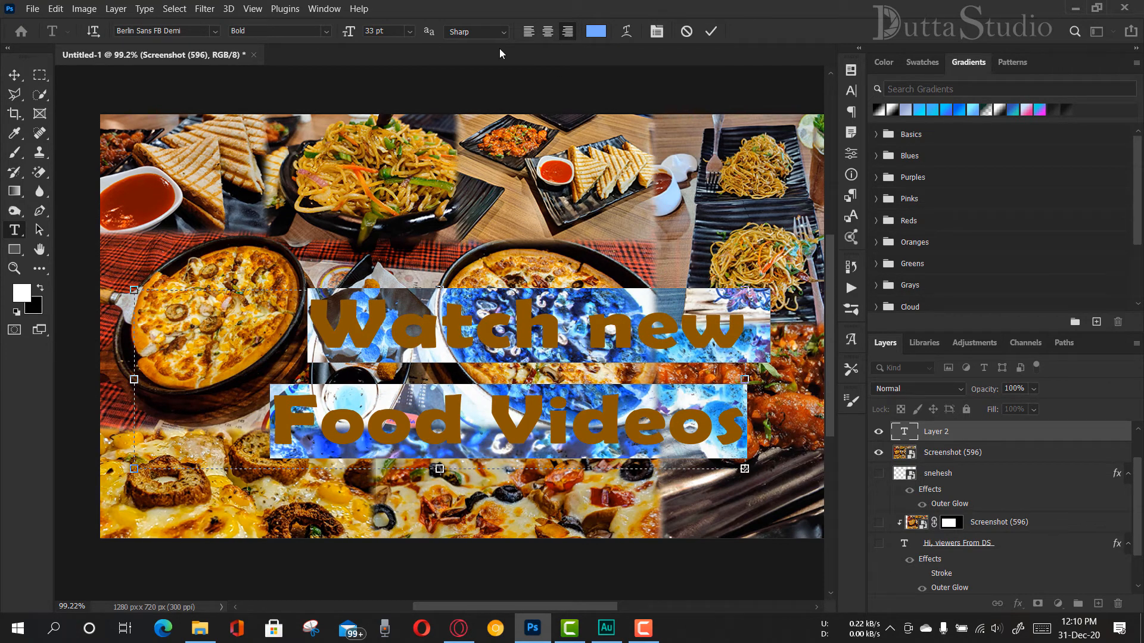
{"action": "left_click", "coordinate": [530, 35]}
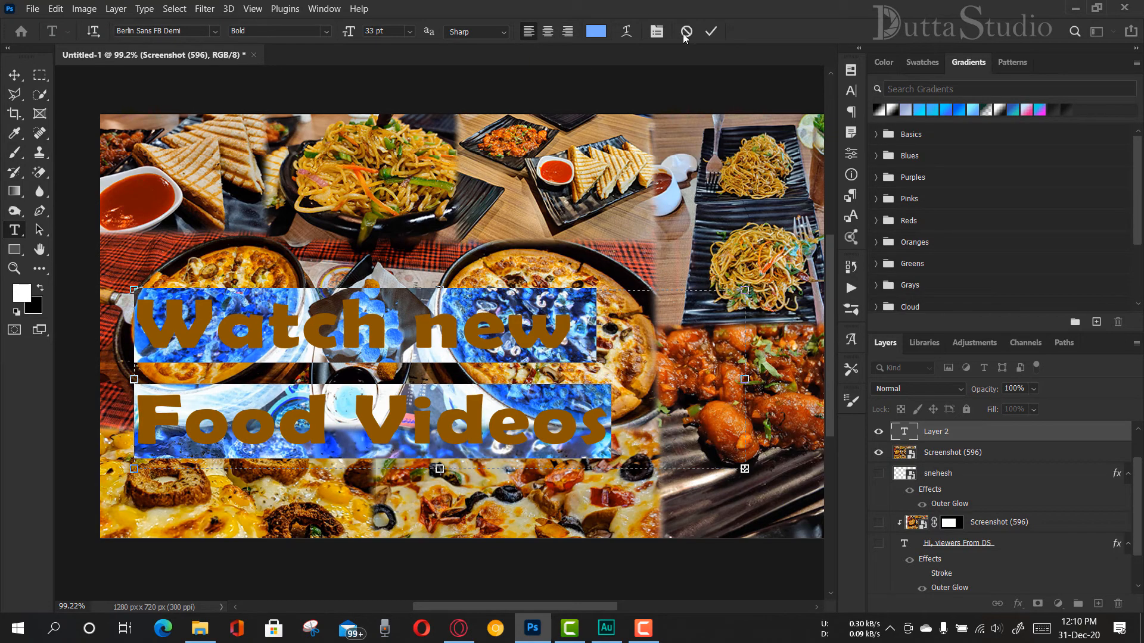
{"action": "left_click", "coordinate": [709, 34]}
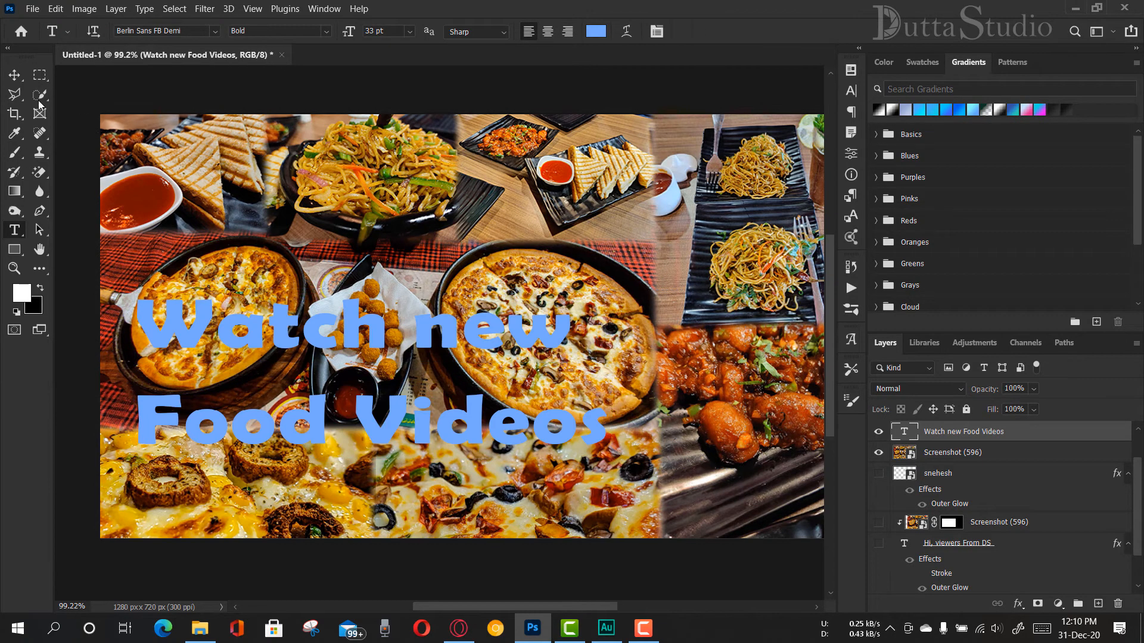
{"action": "left_click", "coordinate": [16, 80]}
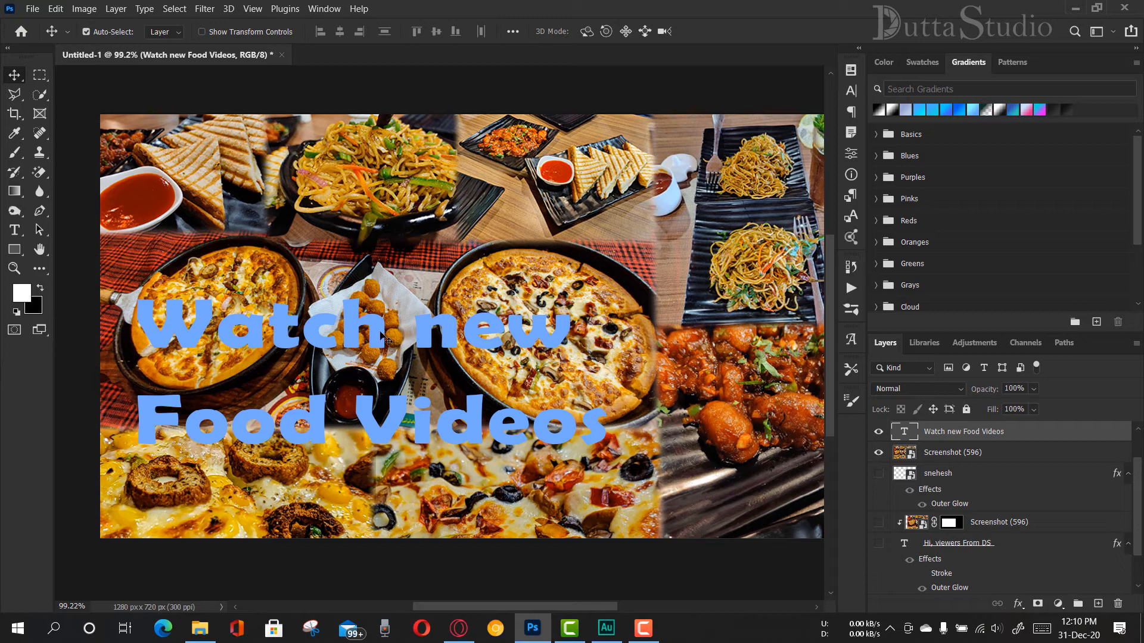
{"action": "left_click_drag", "start_coordinate": [373, 343], "coordinate": [368, 329]}
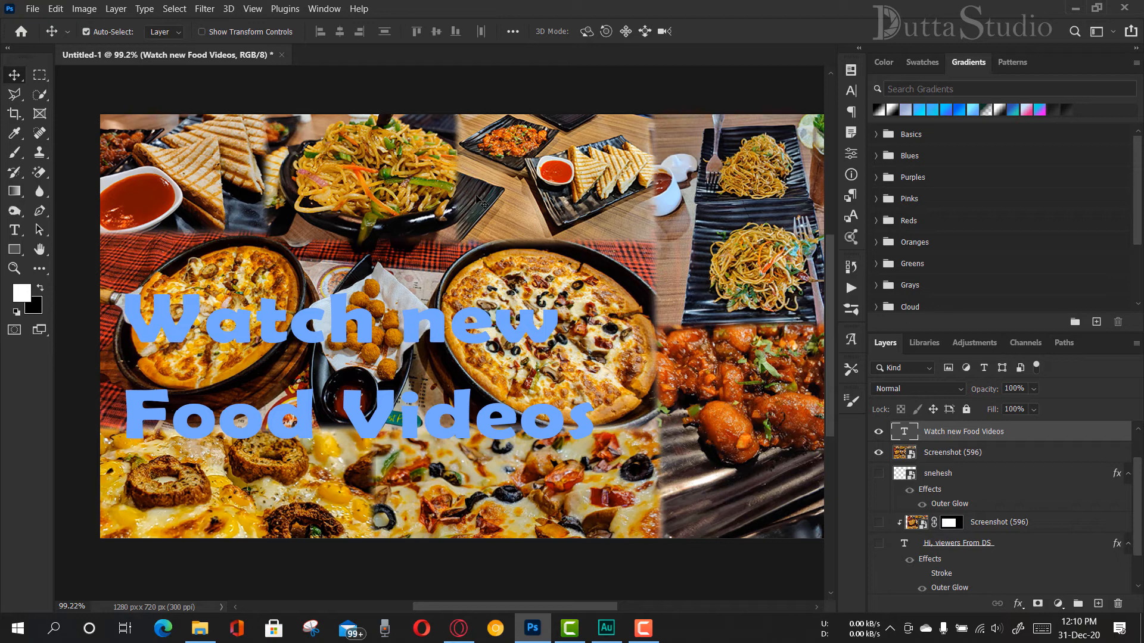
- Zoom the canvas out to 16.67% and fit the whole document back on screen
{"action": "left_click", "coordinate": [15, 269]}
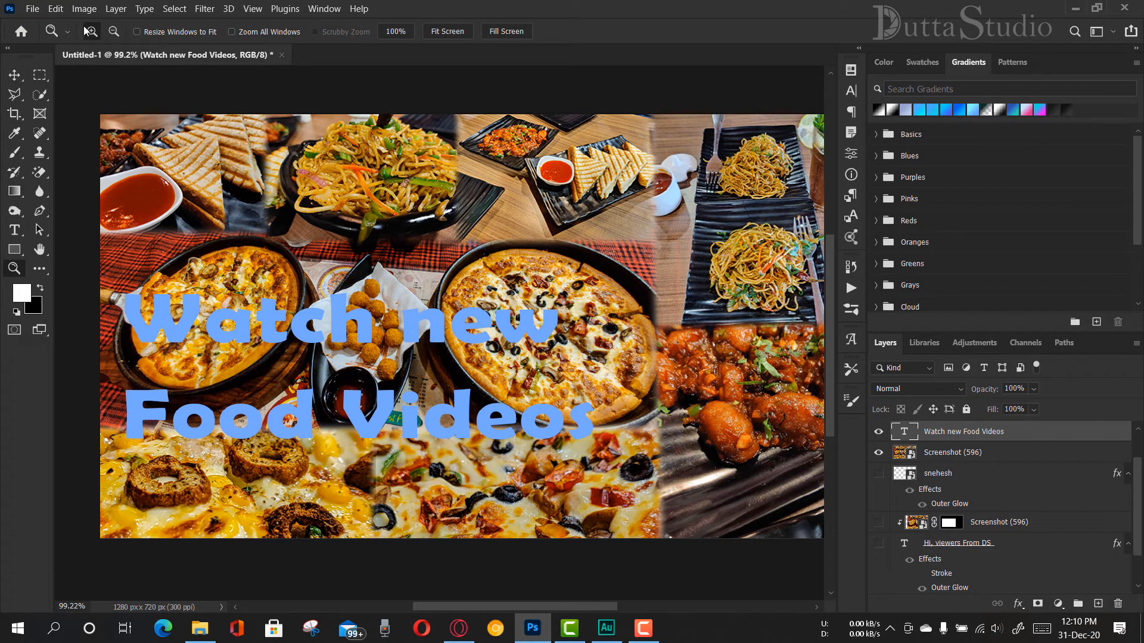
{"action": "left_click", "coordinate": [304, 199]}
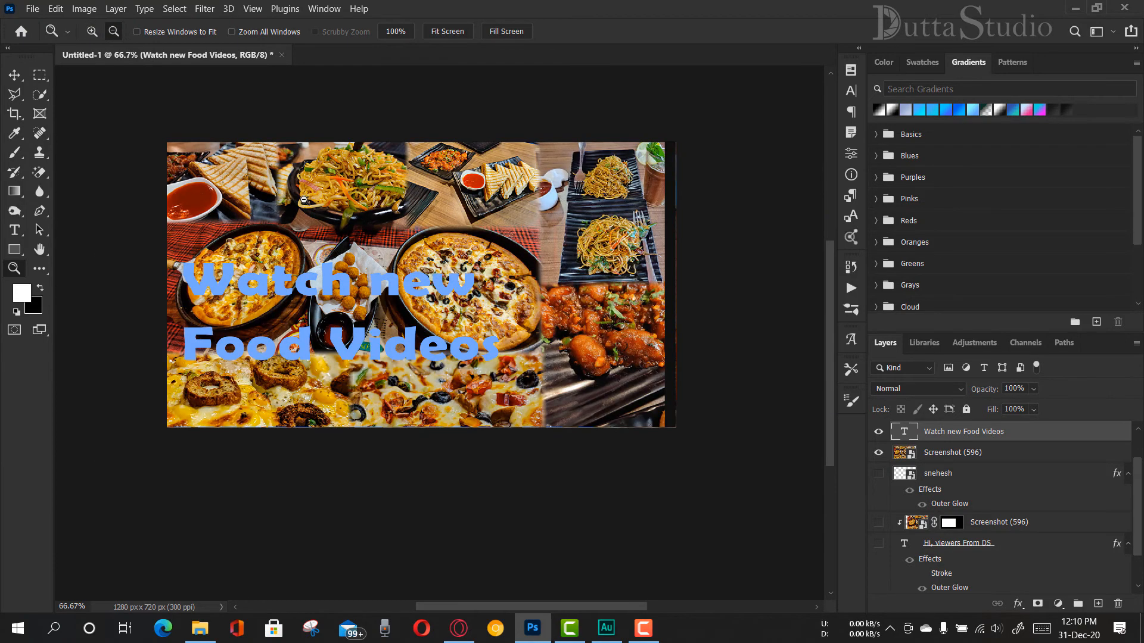
{"action": "left_click", "coordinate": [304, 200]}
{"action": "left_click", "coordinate": [304, 199]}
{"action": "left_click", "coordinate": [304, 199]}
{"action": "left_click", "coordinate": [304, 200]}
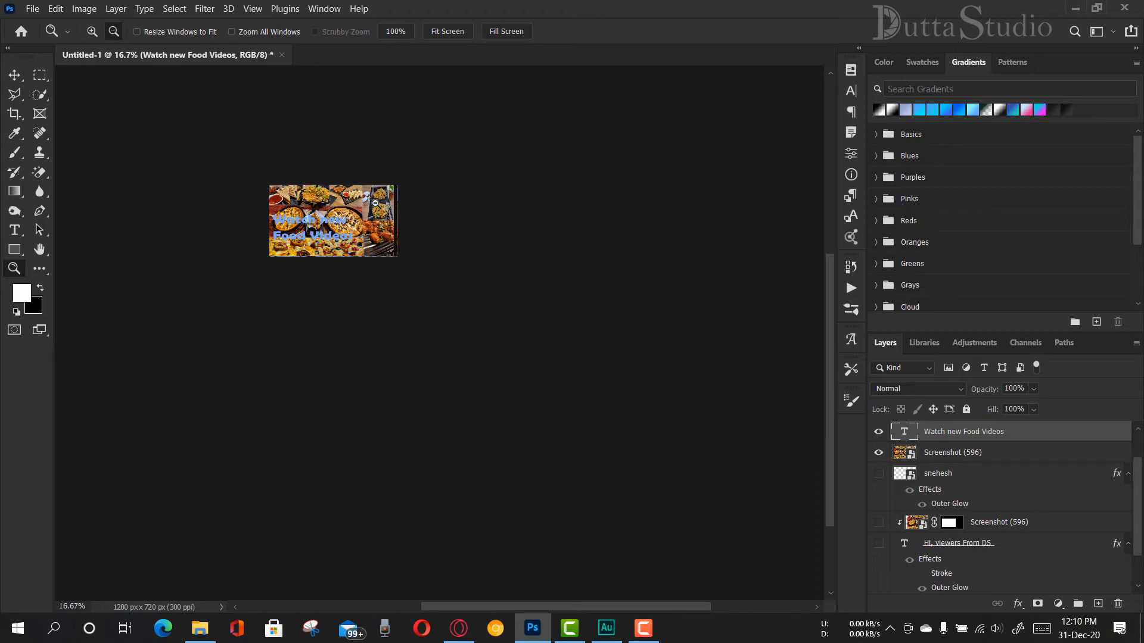
{"action": "left_click", "coordinate": [464, 30]}
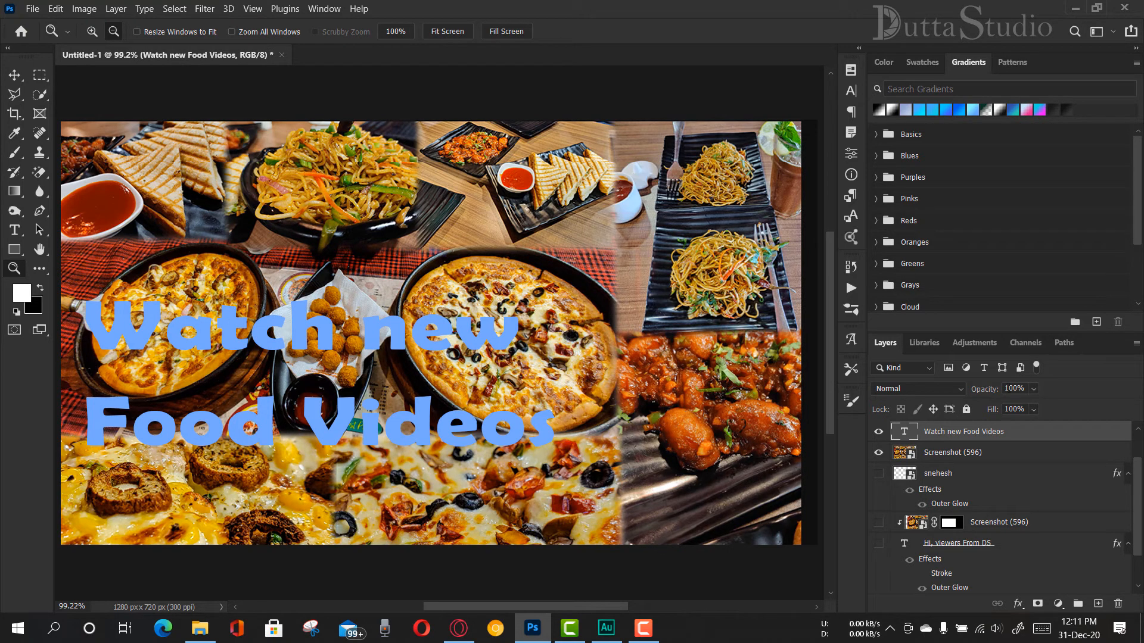
- Hide the "Watch new Food Videos" text layer and add a black (000000) Solid Color fill layer directly above Screenshot (596)
{"action": "left_click", "coordinate": [879, 433]}
{"action": "left_click", "coordinate": [906, 454]}
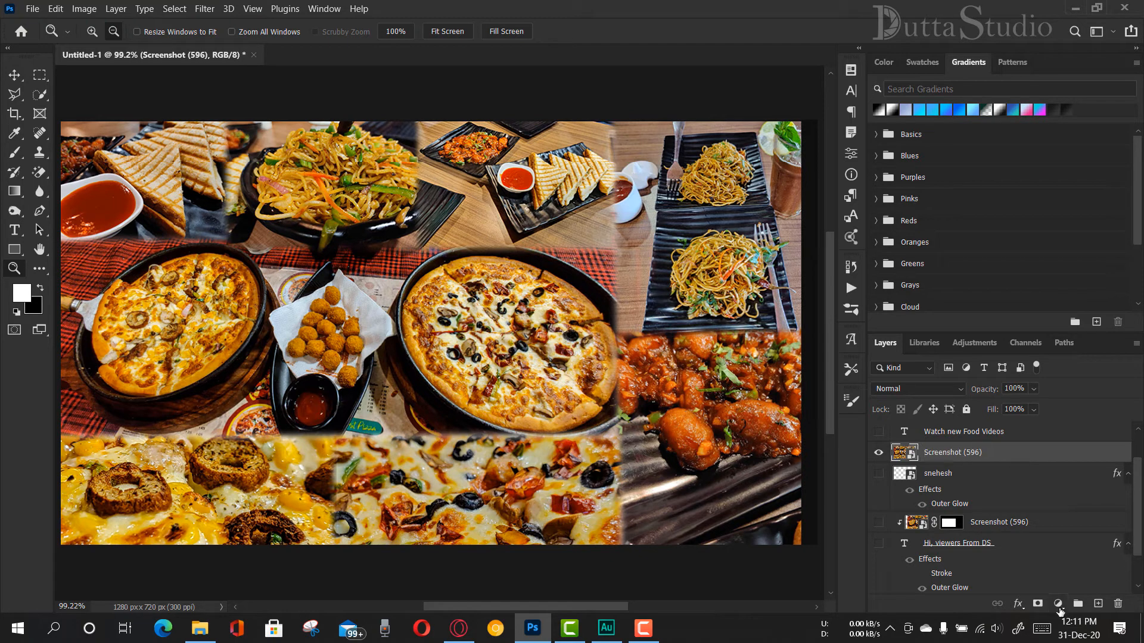
{"action": "left_click", "coordinate": [1059, 604]}
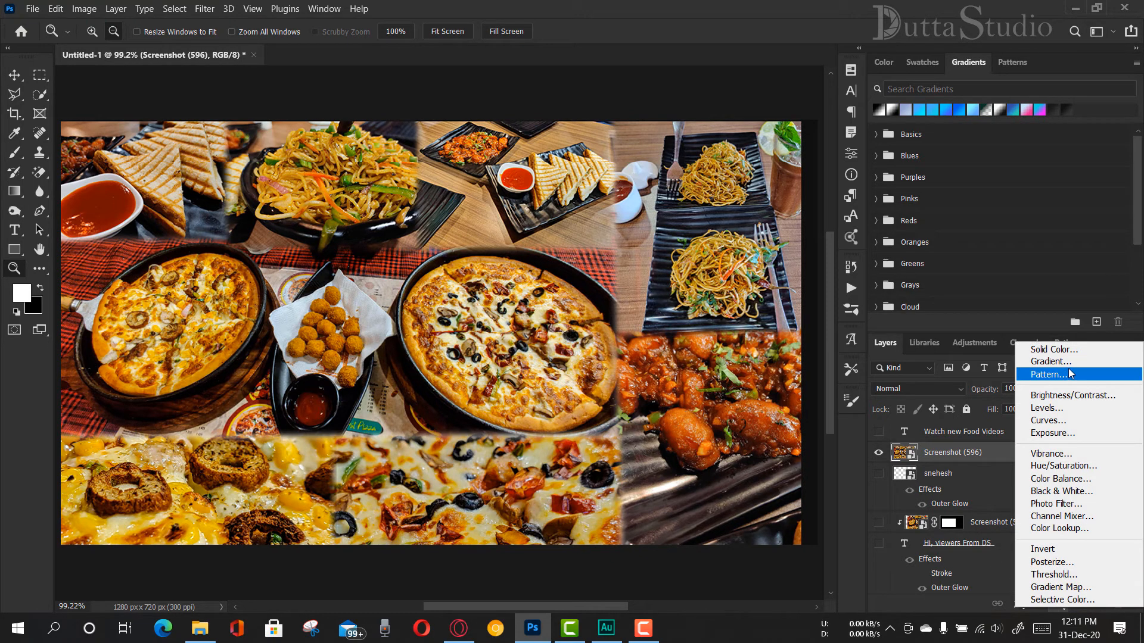
{"action": "left_click", "coordinate": [1078, 355]}
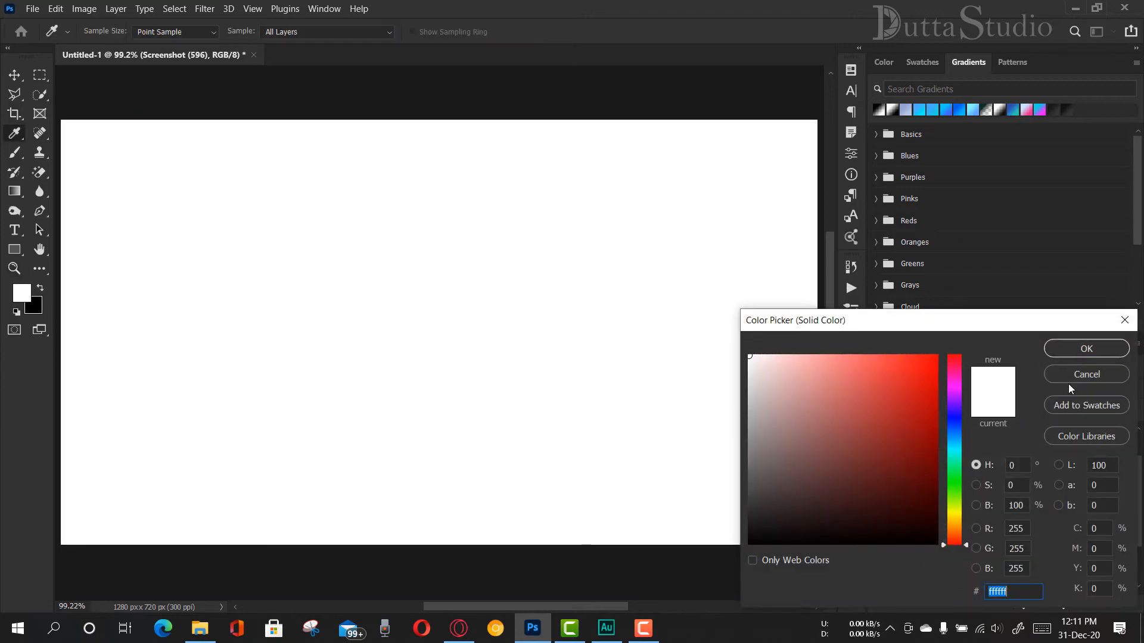
{"action": "left_click_drag", "start_coordinate": [826, 469], "coordinate": [720, 548]}
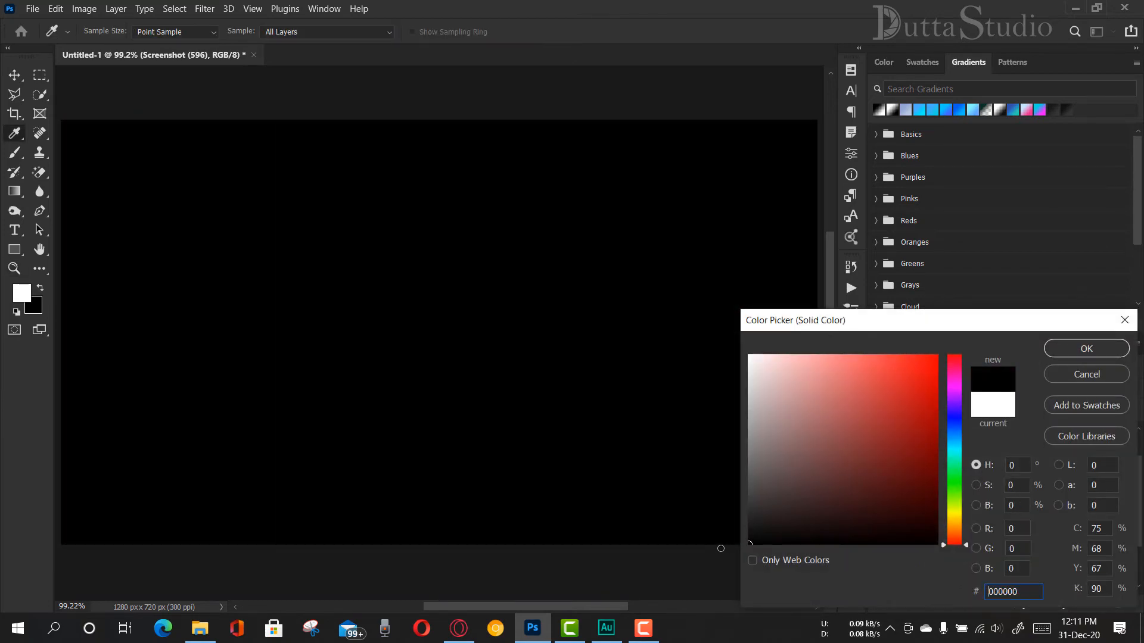
{"action": "left_click", "coordinate": [1091, 352]}
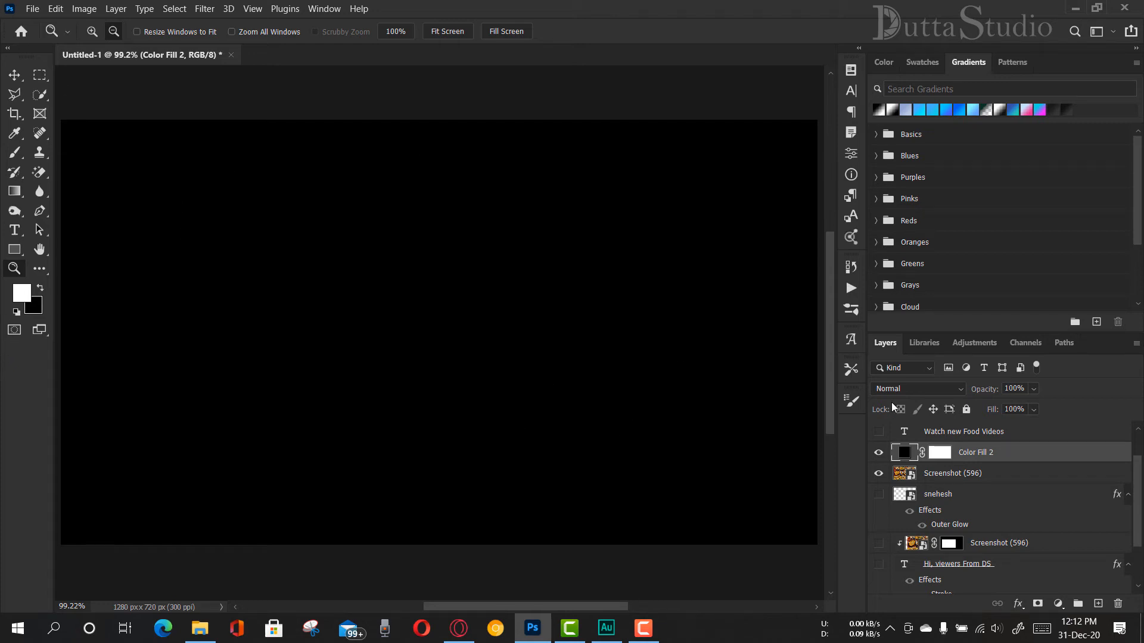
- Toggle the black color fill's visibility to compare it with the photo beneath, and switch between its fill and layer mask, ending on the mask
{"action": "left_click", "coordinate": [880, 455]}
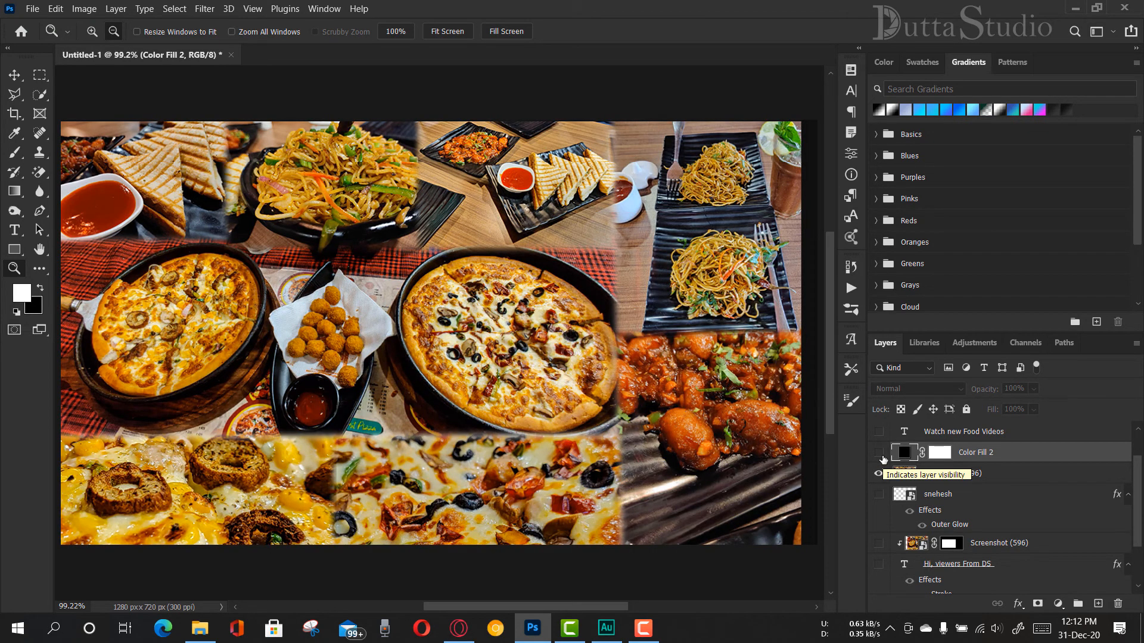
{"action": "left_click", "coordinate": [880, 454]}
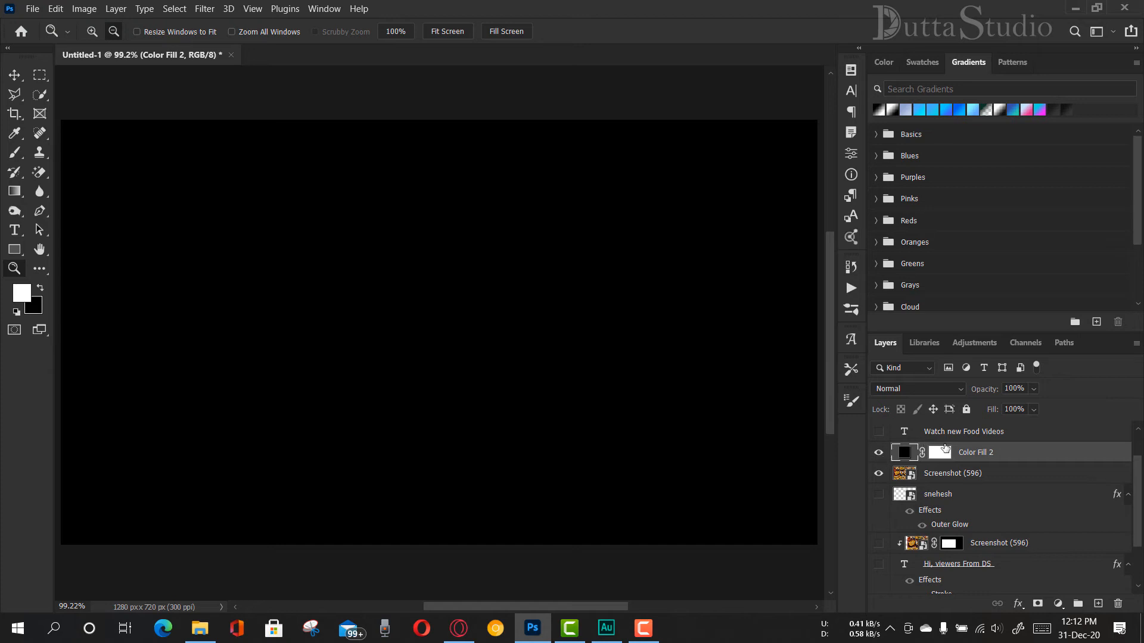
{"action": "left_click", "coordinate": [947, 456]}
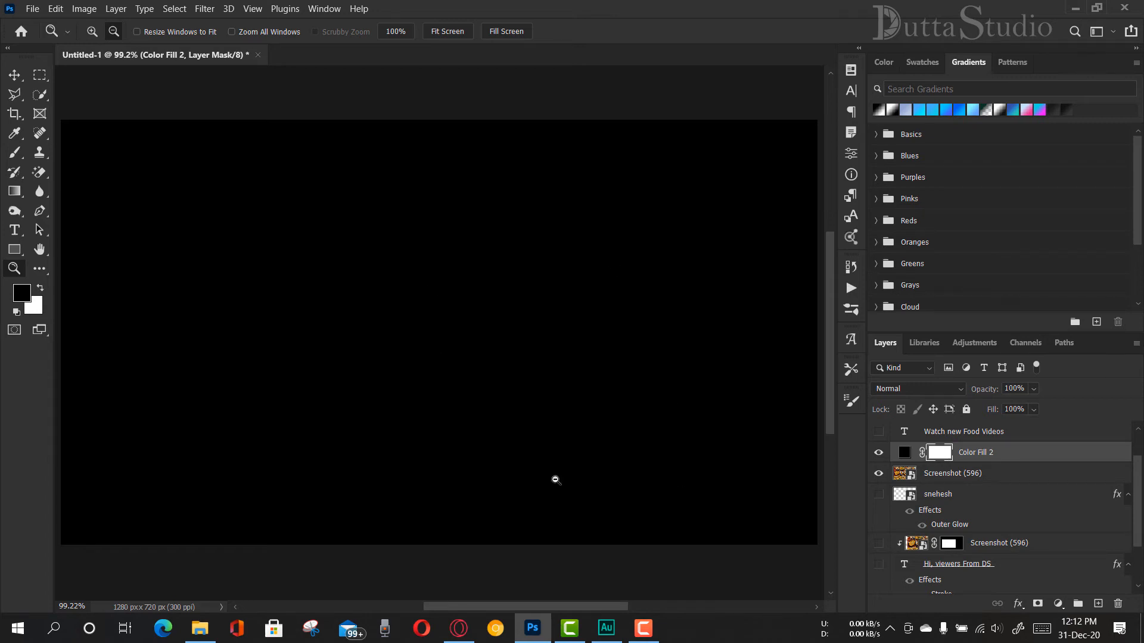
{"action": "left_click", "coordinate": [906, 455]}
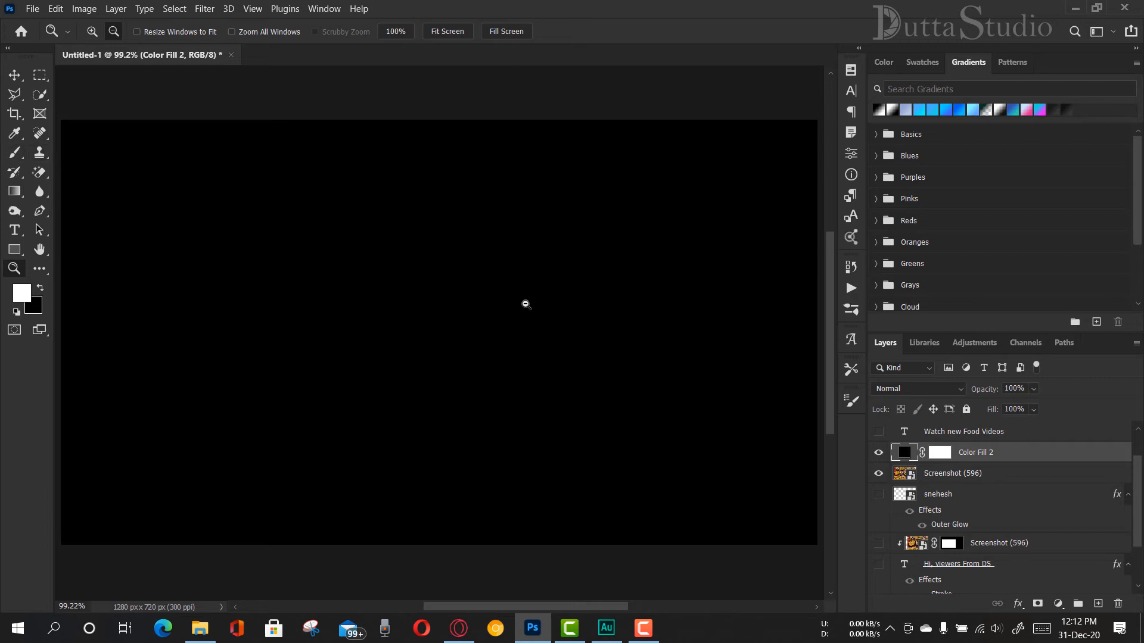
{"action": "left_click", "coordinate": [941, 452]}
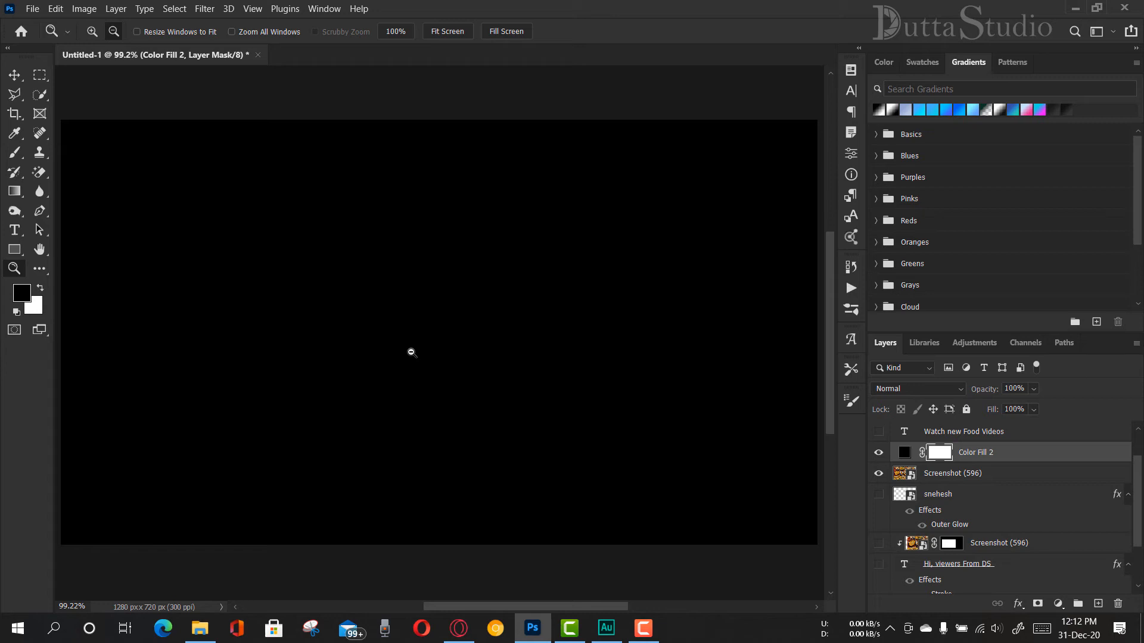
- Paint large white letters "DS" with a hard round 36 px brush on a new layer above the black color fill
{"action": "left_click", "coordinate": [19, 156]}
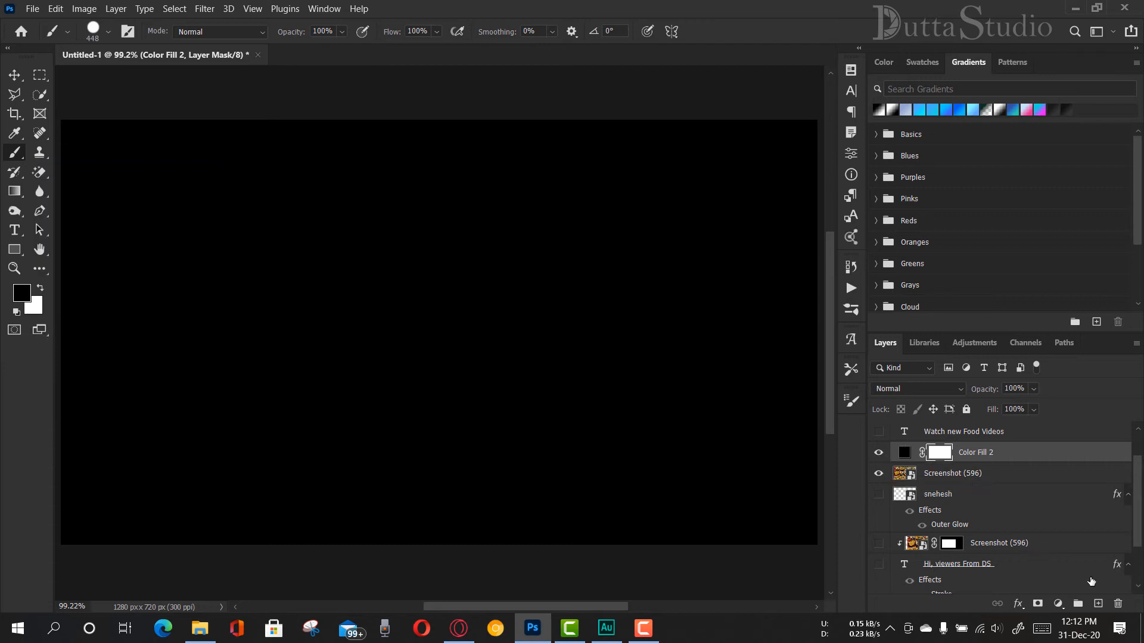
{"action": "left_click", "coordinate": [1099, 605]}
{"action": "key", "text": "x"}
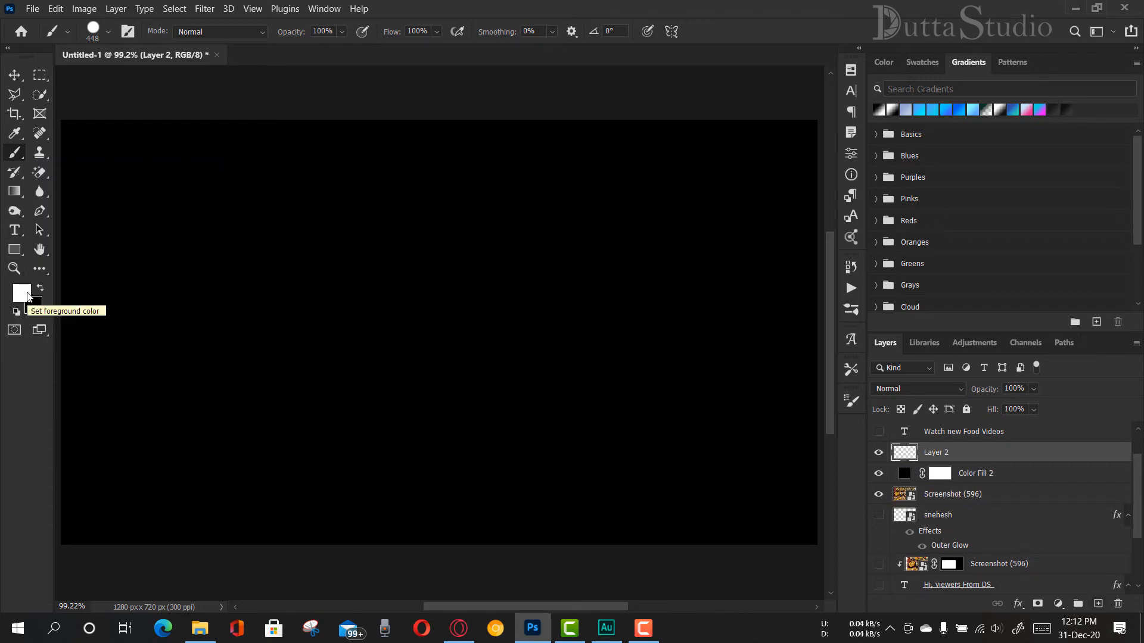
{"action": "right_click", "coordinate": [523, 308]}
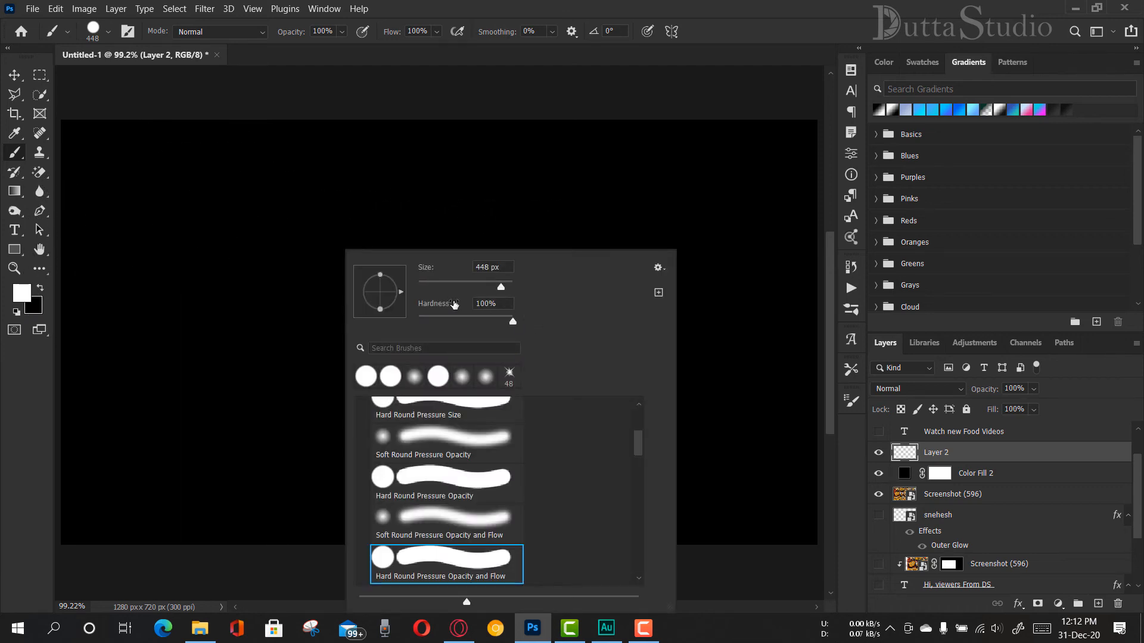
{"action": "left_click", "coordinate": [435, 285]}
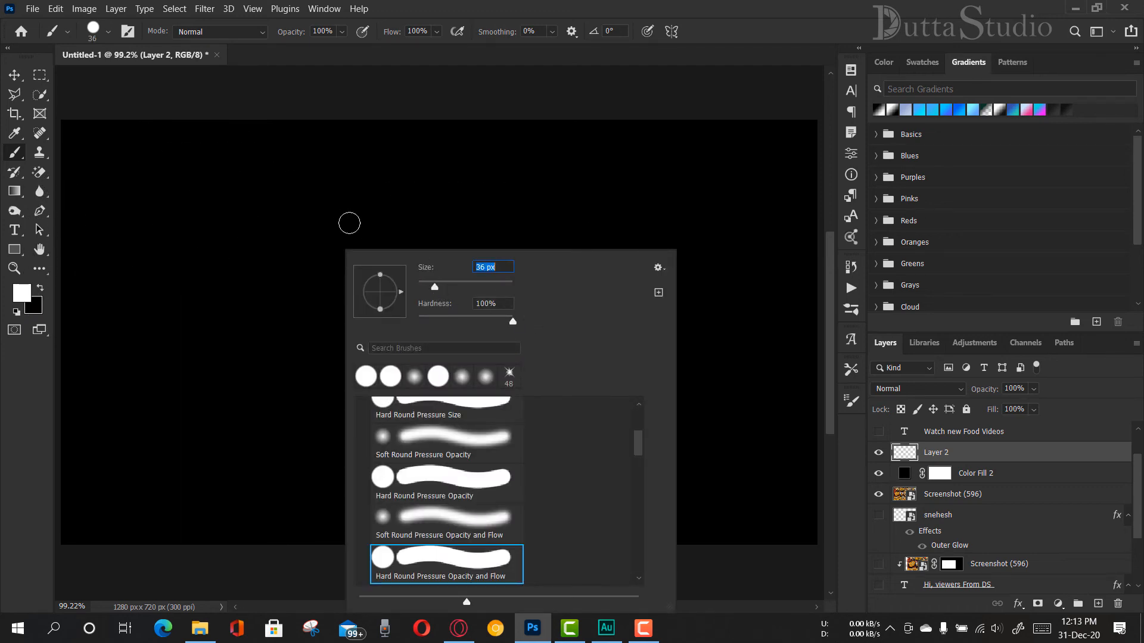
{"action": "mouse_move", "coordinate": [230, 191]}
{"action": "left_mouse_down"}
{"action": "mouse_move", "coordinate": [285, 193]}
{"action": "mouse_move", "coordinate": [329, 341]}
{"action": "mouse_move", "coordinate": [178, 363]}
{"action": "left_mouse_up"}
{"action": "left_click_drag", "start_coordinate": [605, 204], "coordinate": [507, 264]}
{"action": "mouse_move", "coordinate": [601, 301]}
{"action": "left_mouse_down"}
{"action": "mouse_move", "coordinate": [504, 372]}
{"action": "mouse_move", "coordinate": [423, 357]}
{"action": "left_mouse_up"}
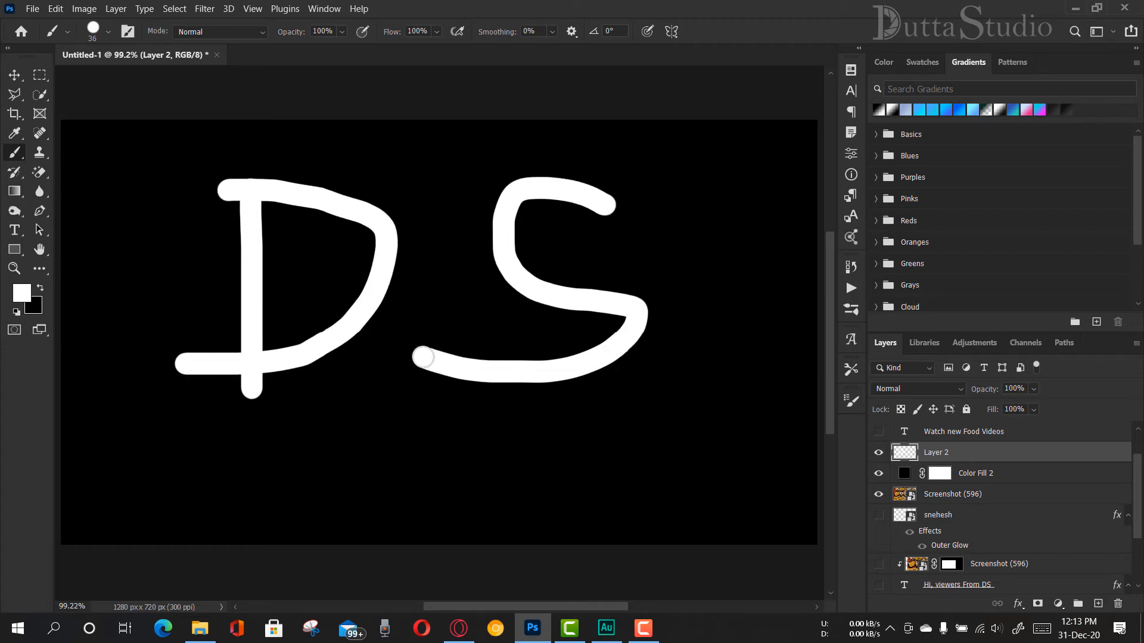
- Undo all the white "DS" brush strokes and delete the empty layer above the black color fill
{"action": "key", "text": "ctrl+z"}
{"action": "key", "text": "ctrl+z"}
{"action": "key", "text": "ctrl+z"}
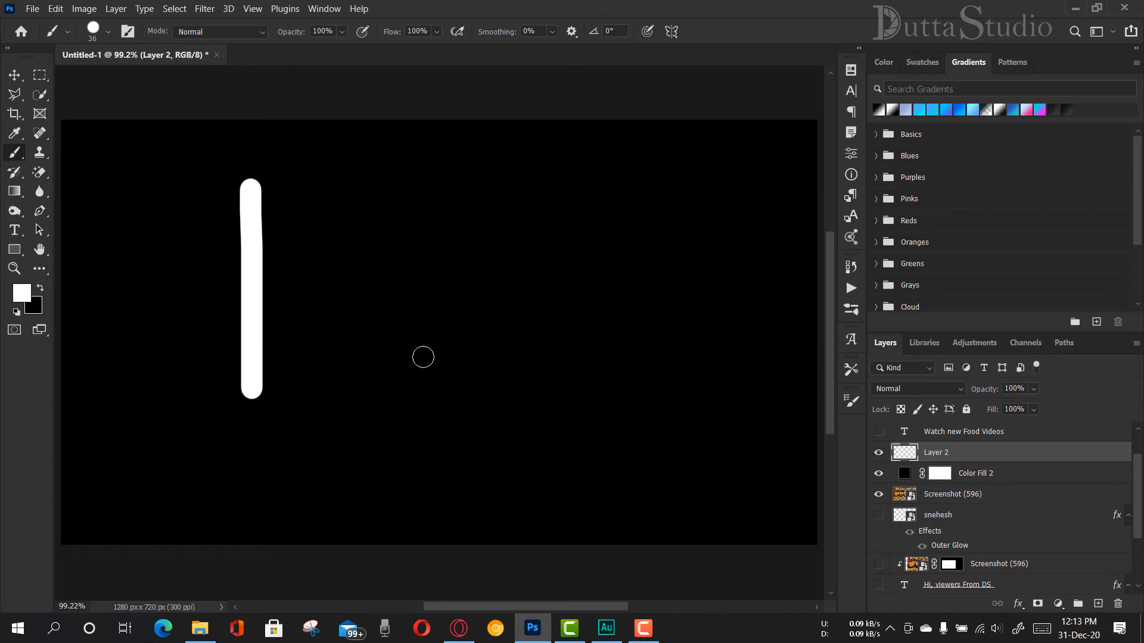
{"action": "key", "text": "ctrl+z"}
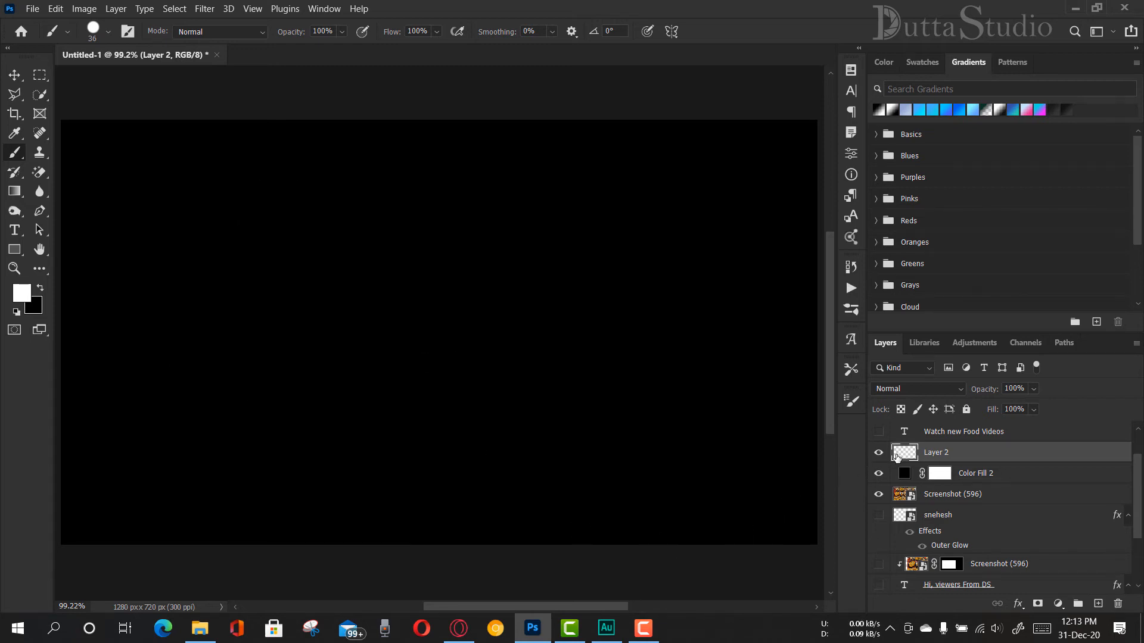
{"action": "key", "text": "Delete"}
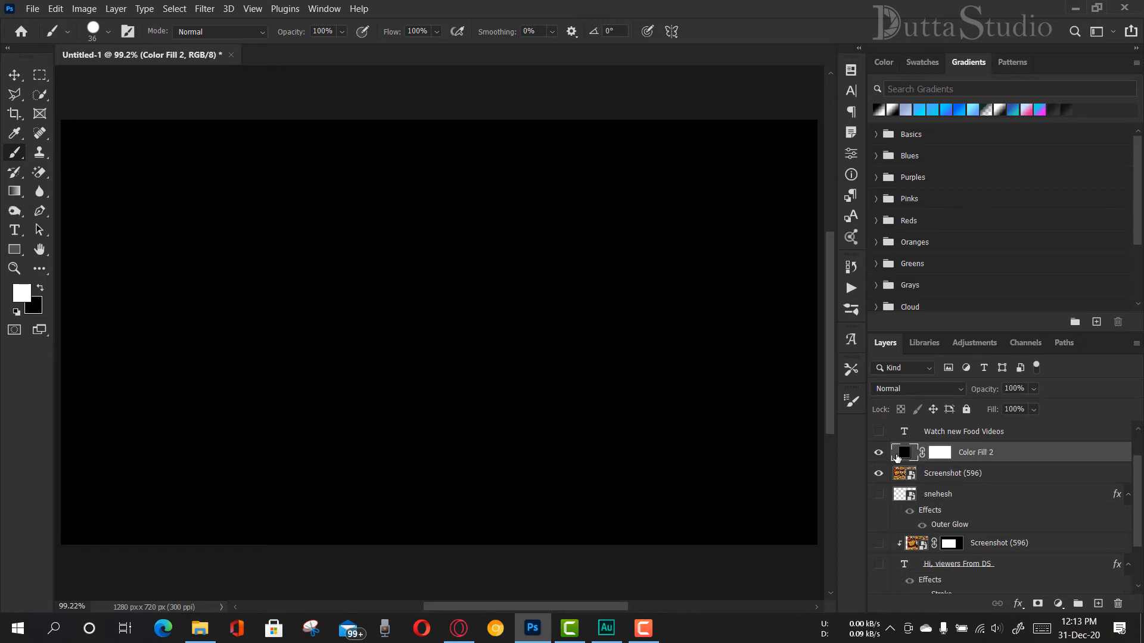
- Paint large letters "DS" in black on the black color fill's layer mask with the 36 px brush to reveal the photo
{"action": "left_click", "coordinate": [946, 456]}
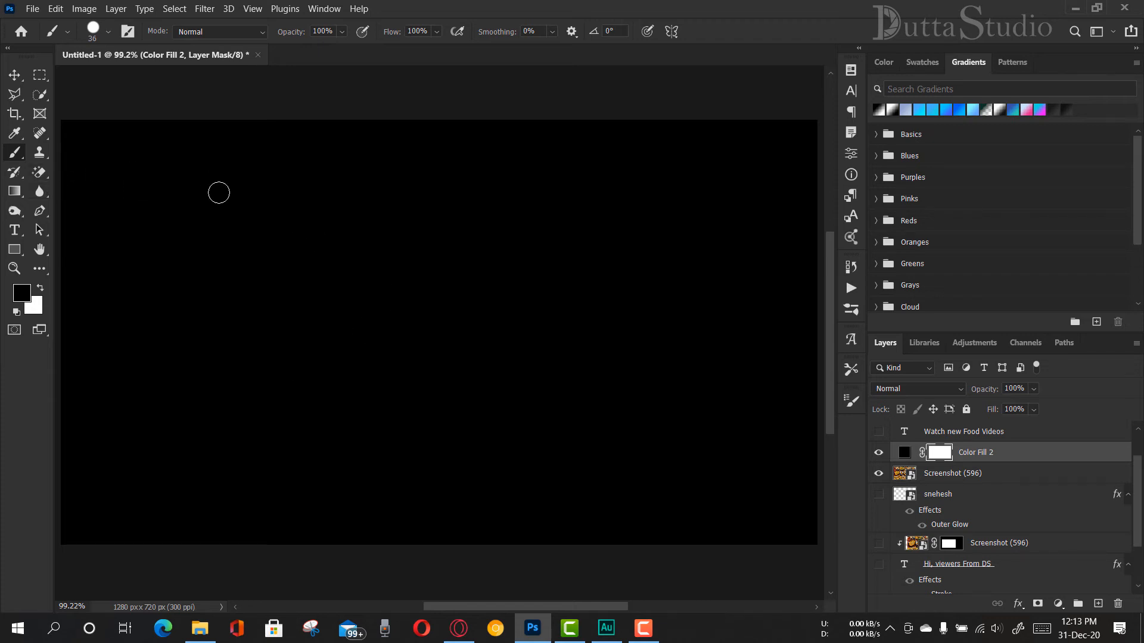
{"action": "left_click_drag", "start_coordinate": [234, 206], "coordinate": [218, 411]}
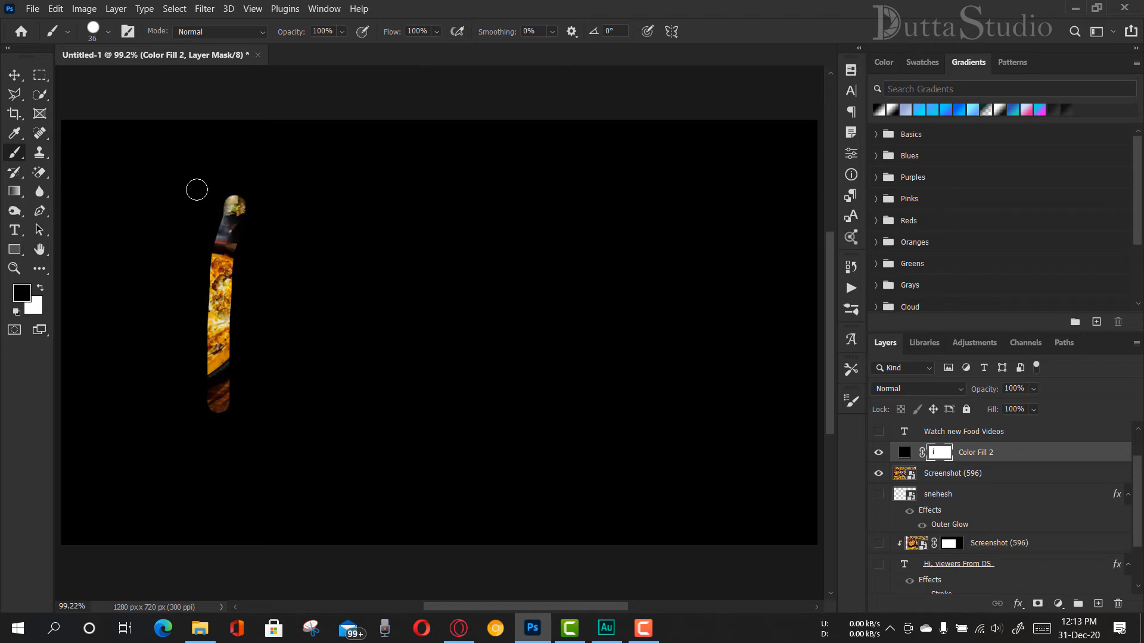
{"action": "mouse_move", "coordinate": [197, 189]}
{"action": "left_mouse_down"}
{"action": "mouse_move", "coordinate": [339, 268]}
{"action": "mouse_move", "coordinate": [339, 381]}
{"action": "mouse_move", "coordinate": [249, 411]}
{"action": "mouse_move", "coordinate": [155, 409]}
{"action": "left_mouse_up"}
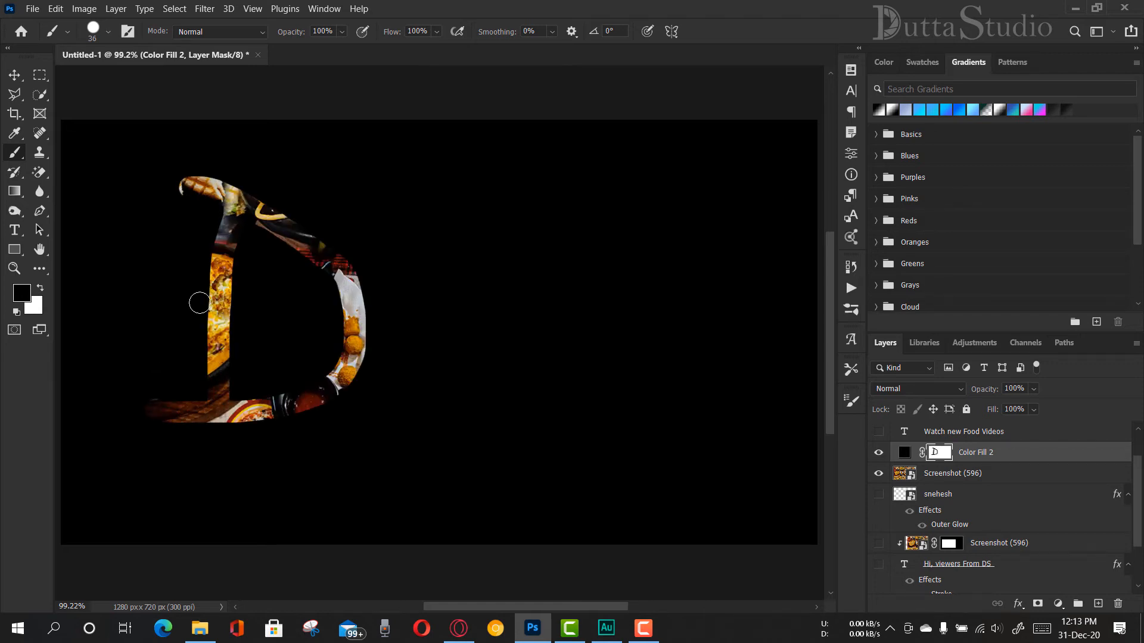
{"action": "mouse_move", "coordinate": [589, 212]}
{"action": "left_mouse_down"}
{"action": "mouse_move", "coordinate": [548, 207]}
{"action": "mouse_move", "coordinate": [478, 283]}
{"action": "mouse_move", "coordinate": [630, 393]}
{"action": "mouse_move", "coordinate": [474, 422]}
{"action": "mouse_move", "coordinate": [450, 408]}
{"action": "left_mouse_up"}
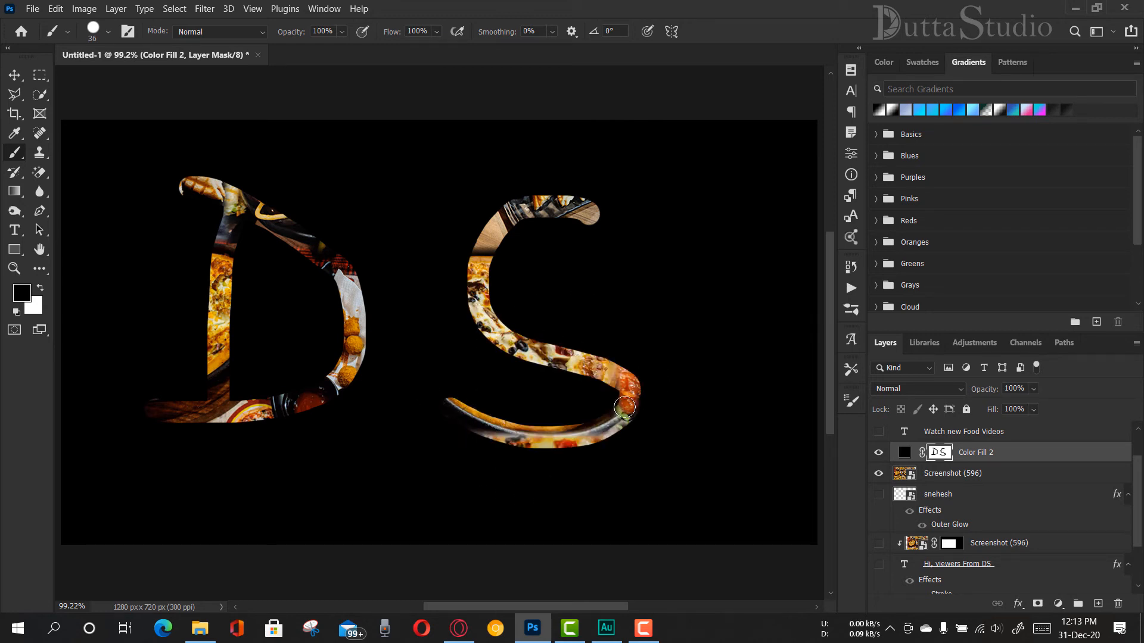
- Switch the foreground color to white and paint over most of the "S" on the color fill's mask
{"action": "left_click", "coordinate": [41, 290]}
{"action": "left_click", "coordinate": [28, 301]}
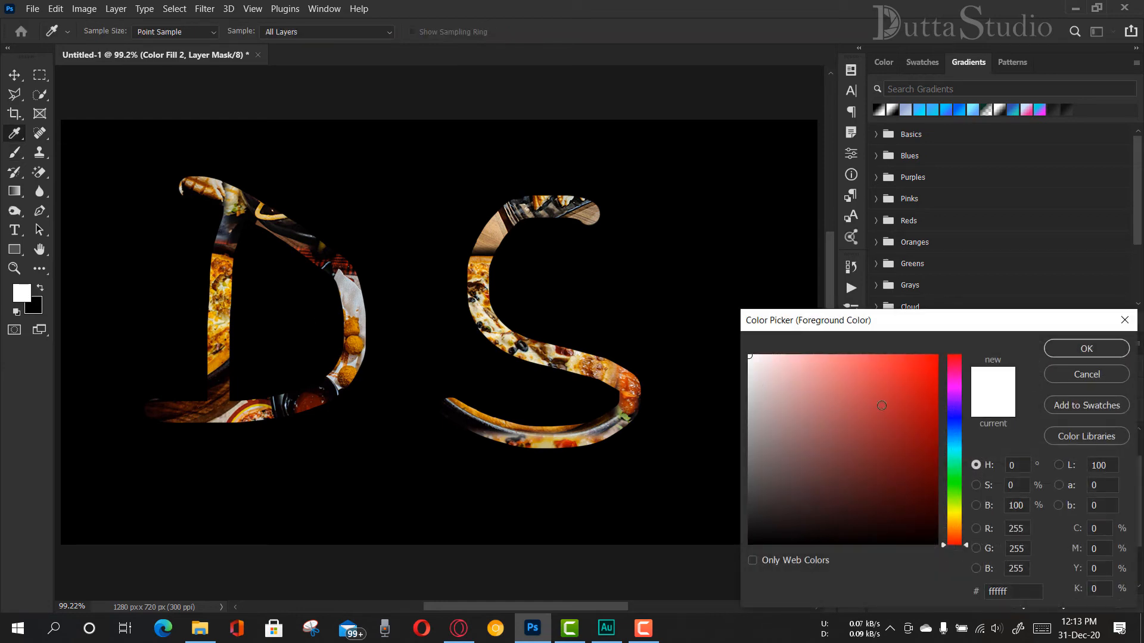
{"action": "left_click", "coordinate": [1106, 380]}
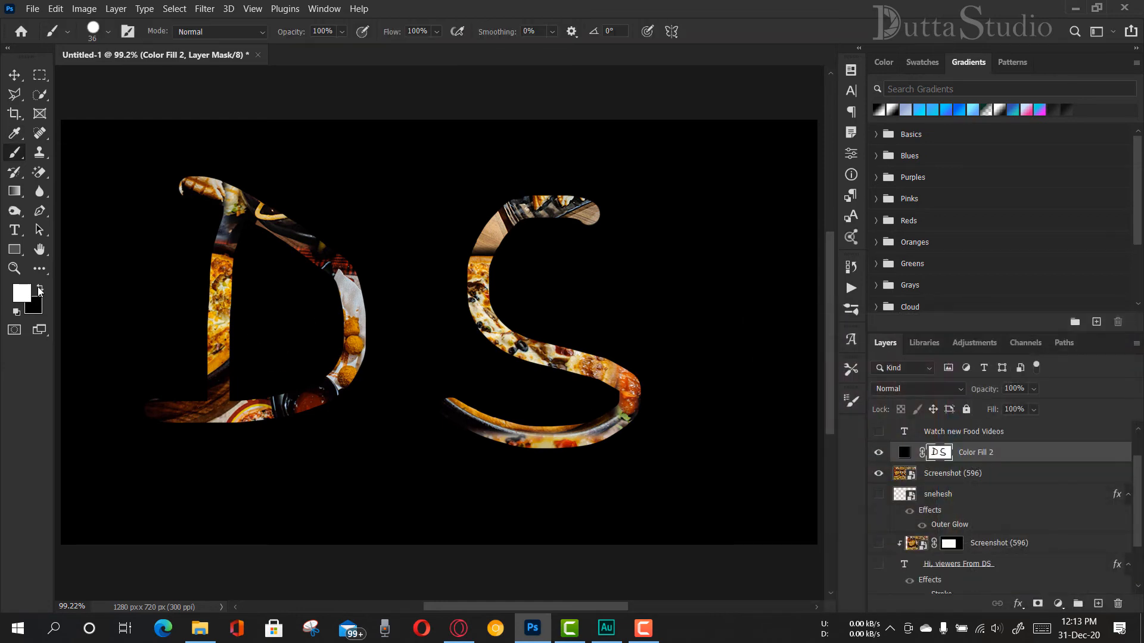
{"action": "mouse_move", "coordinate": [453, 416]}
{"action": "left_mouse_down"}
{"action": "mouse_move", "coordinate": [450, 403]}
{"action": "mouse_move", "coordinate": [536, 442]}
{"action": "mouse_move", "coordinate": [464, 425]}
{"action": "mouse_move", "coordinate": [585, 444]}
{"action": "mouse_move", "coordinate": [612, 434]}
{"action": "mouse_move", "coordinate": [623, 388]}
{"action": "mouse_move", "coordinate": [644, 414]}
{"action": "mouse_move", "coordinate": [619, 381]}
{"action": "mouse_move", "coordinate": [502, 343]}
{"action": "mouse_move", "coordinate": [480, 268]}
{"action": "mouse_move", "coordinate": [588, 203]}
{"action": "mouse_move", "coordinate": [540, 216]}
{"action": "left_mouse_up"}
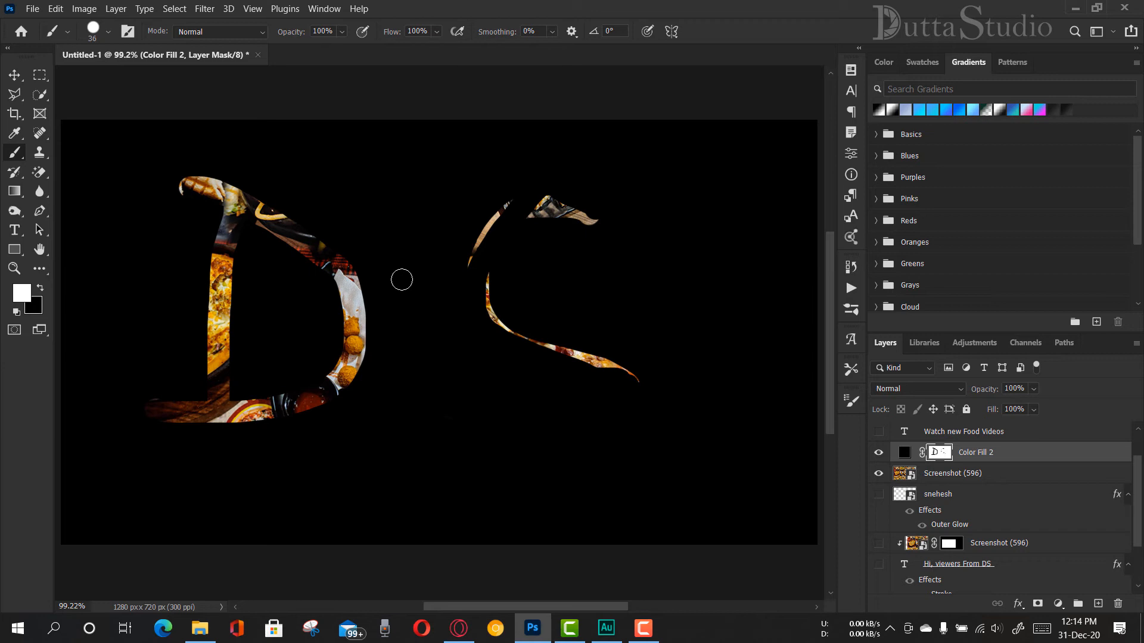
- Undo all the black and white brush strokes on the color fill's layer mask
{"action": "key", "text": "ctrl+z"}
{"action": "key", "text": "ctrl+z"}
{"action": "key", "text": "ctrl+z"}
{"action": "key", "text": "ctrl+z"}
{"action": "key", "text": "ctrl+z"}
{"action": "key", "text": "ctrl+z"}
{"action": "key", "text": "ctrl+z"}
{"action": "key", "text": "ctrl+z"}
{"action": "key", "text": "ctrl+z"}
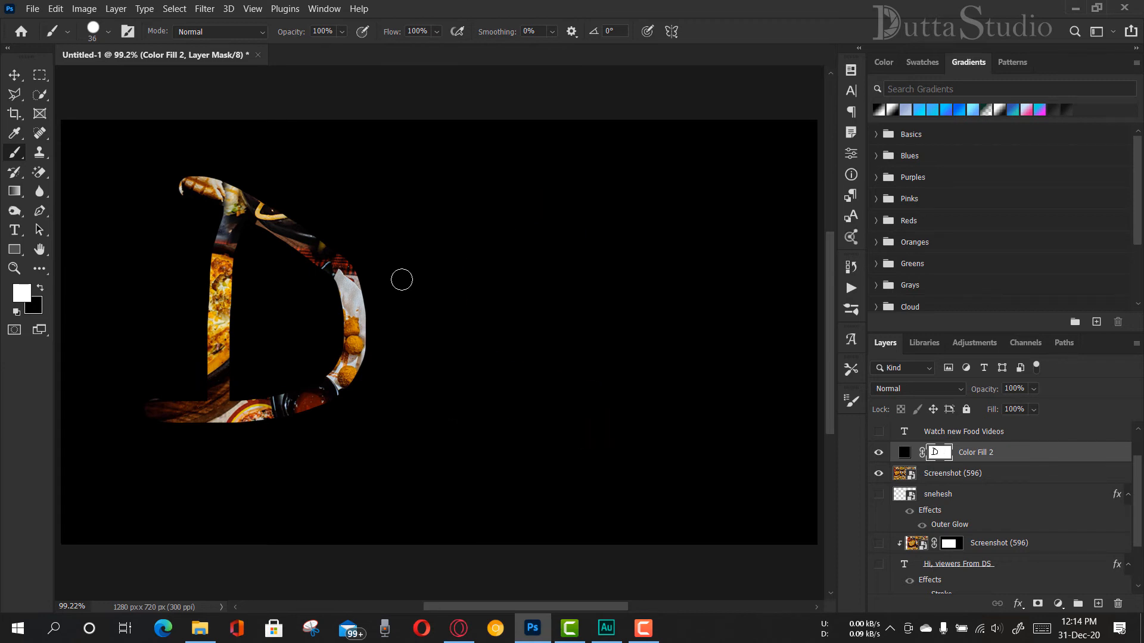
{"action": "key", "text": "ctrl+z"}
{"action": "key", "text": "ctrl+z"}
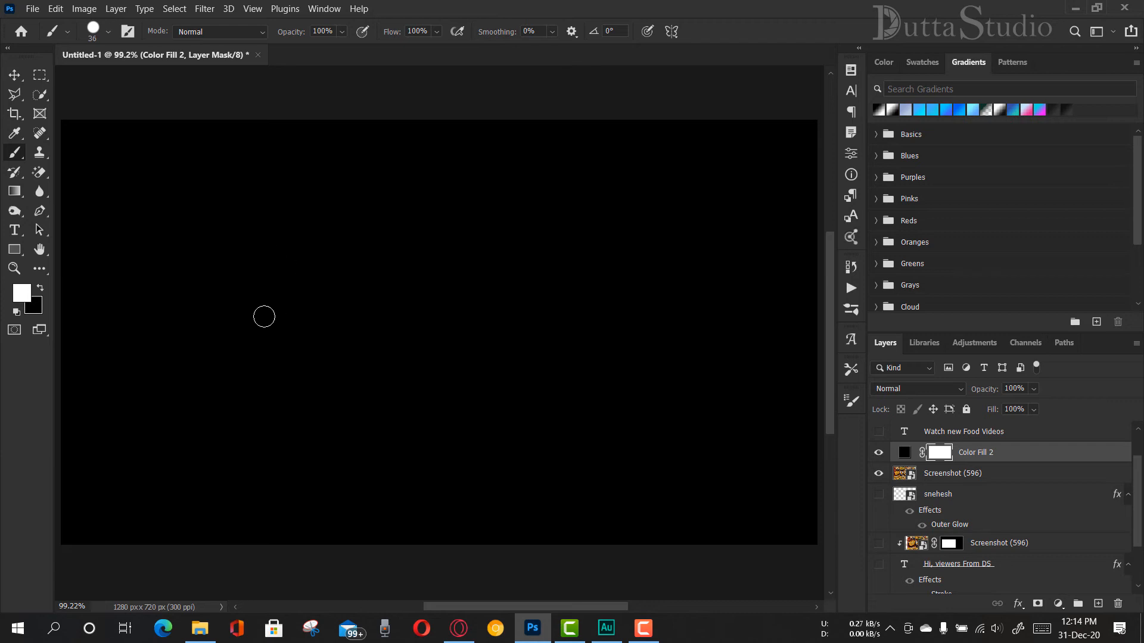
- With the Gradient tool and the Basics black-to-white preset, draw linear gradients on the color fill's mask from the photo's middle toward its left side
{"action": "left_click", "coordinate": [14, 192]}
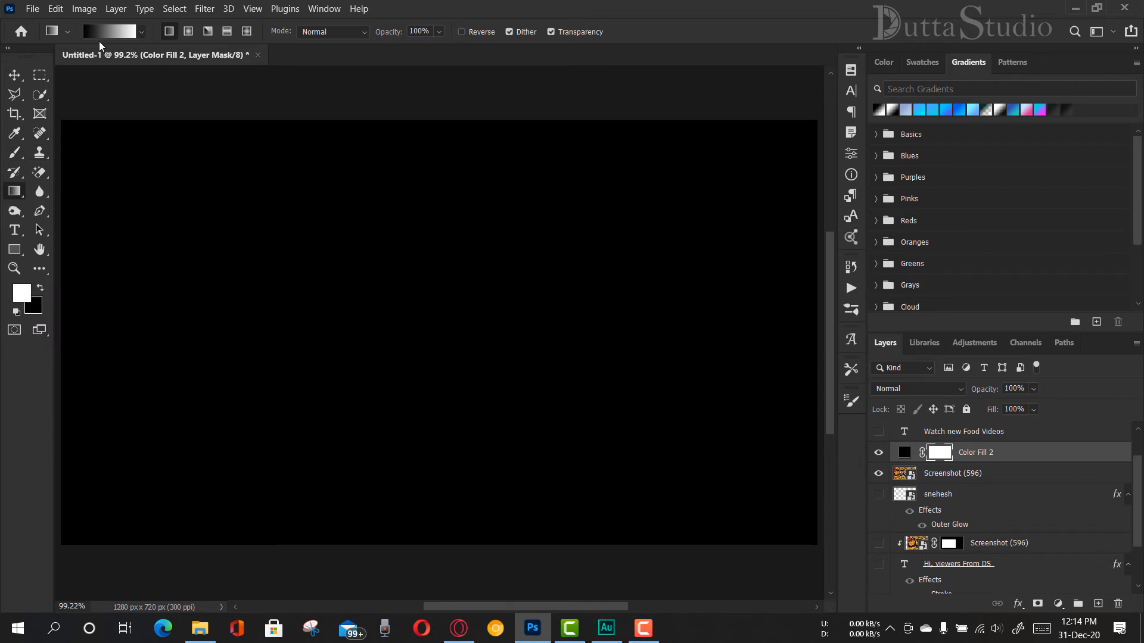
{"action": "left_click", "coordinate": [143, 34]}
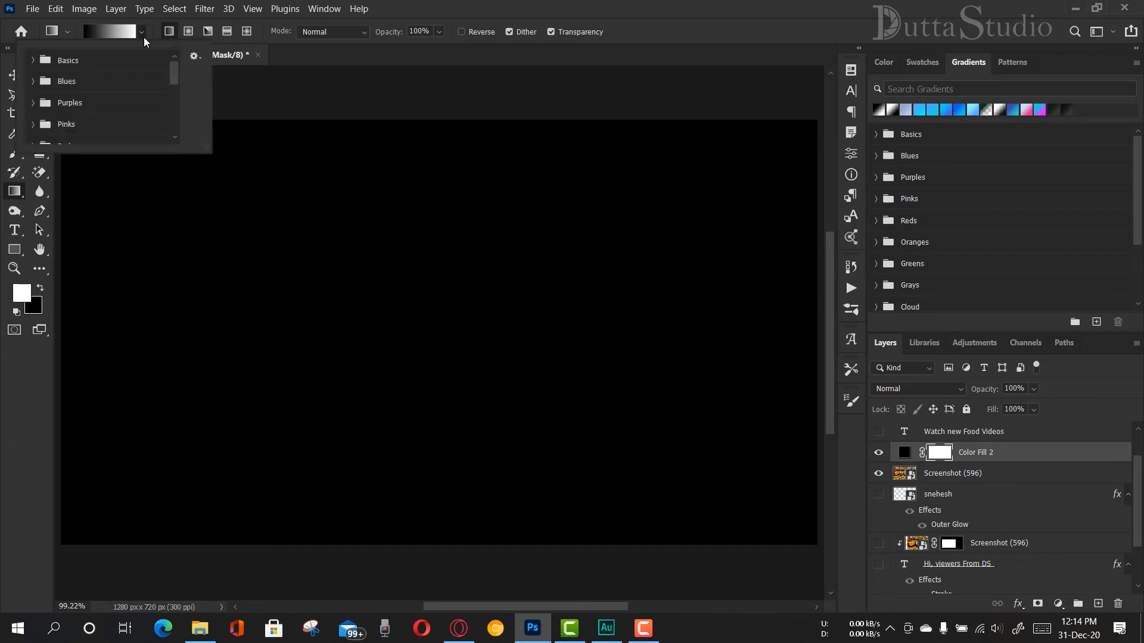
{"action": "left_click", "coordinate": [33, 61]}
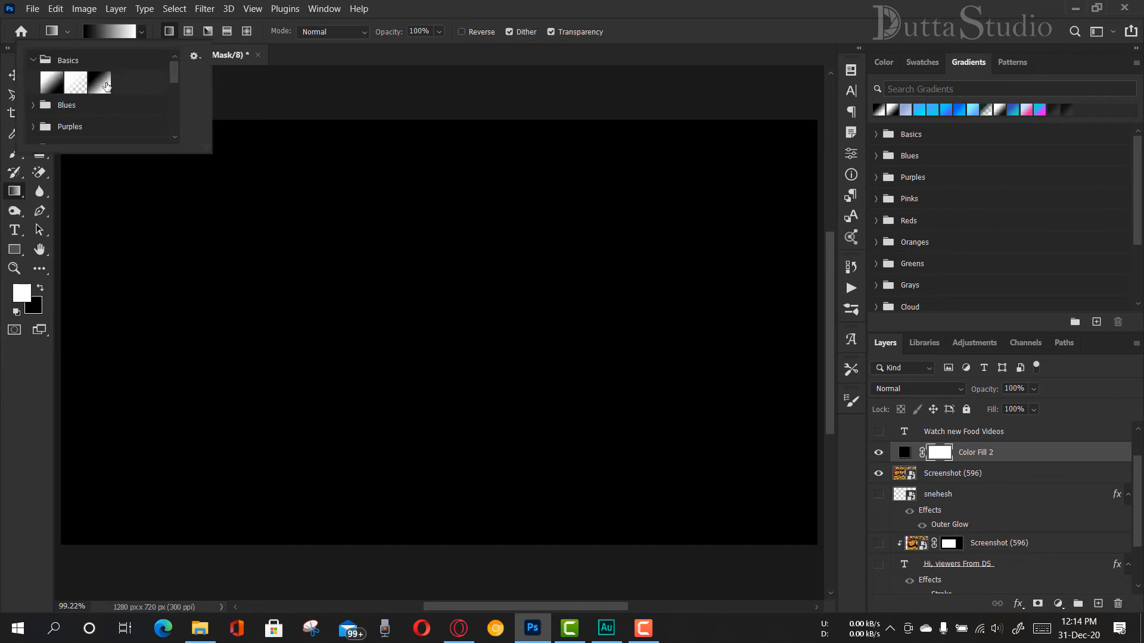
{"action": "left_click", "coordinate": [105, 87]}
{"action": "left_click", "coordinate": [395, 322]}
{"action": "left_click_drag", "start_coordinate": [395, 321], "coordinate": [133, 322]}
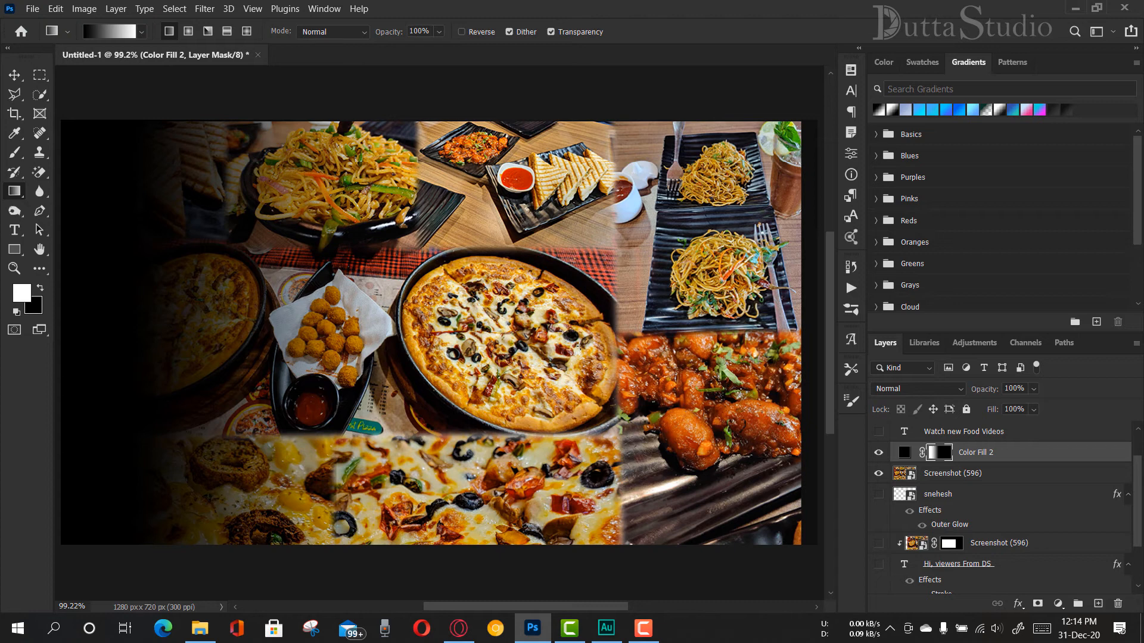
{"action": "left_click_drag", "start_coordinate": [524, 350], "coordinate": [244, 346]}
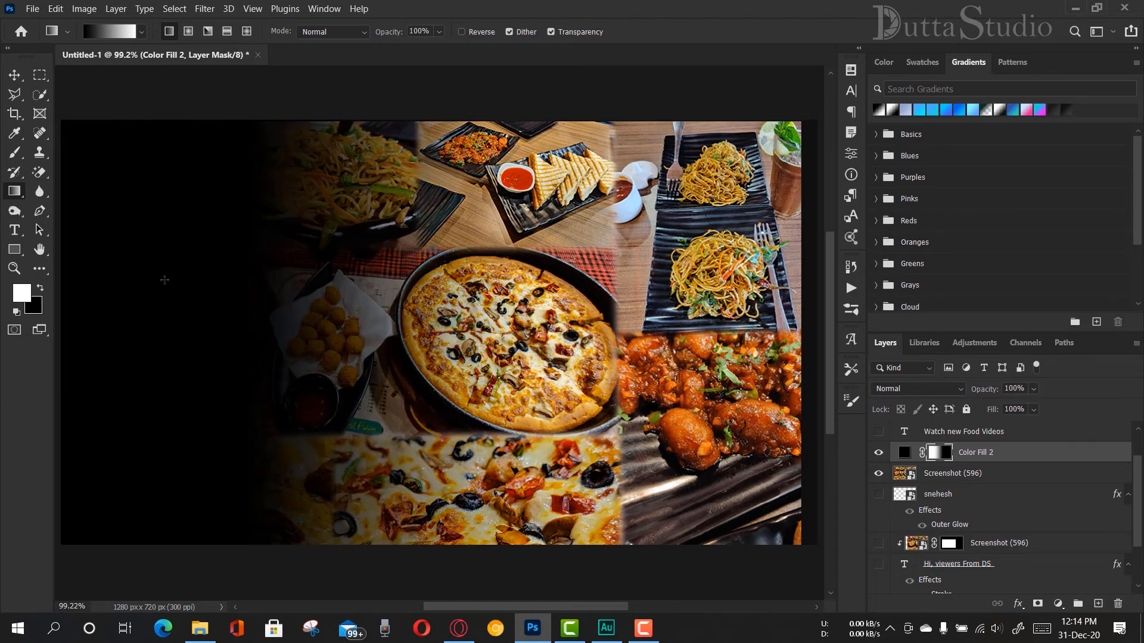
- Pick the white-to-black Basics gradient and draw it left to right across the color fill's mask several times with different starts and lengths
{"action": "left_click", "coordinate": [142, 31]}
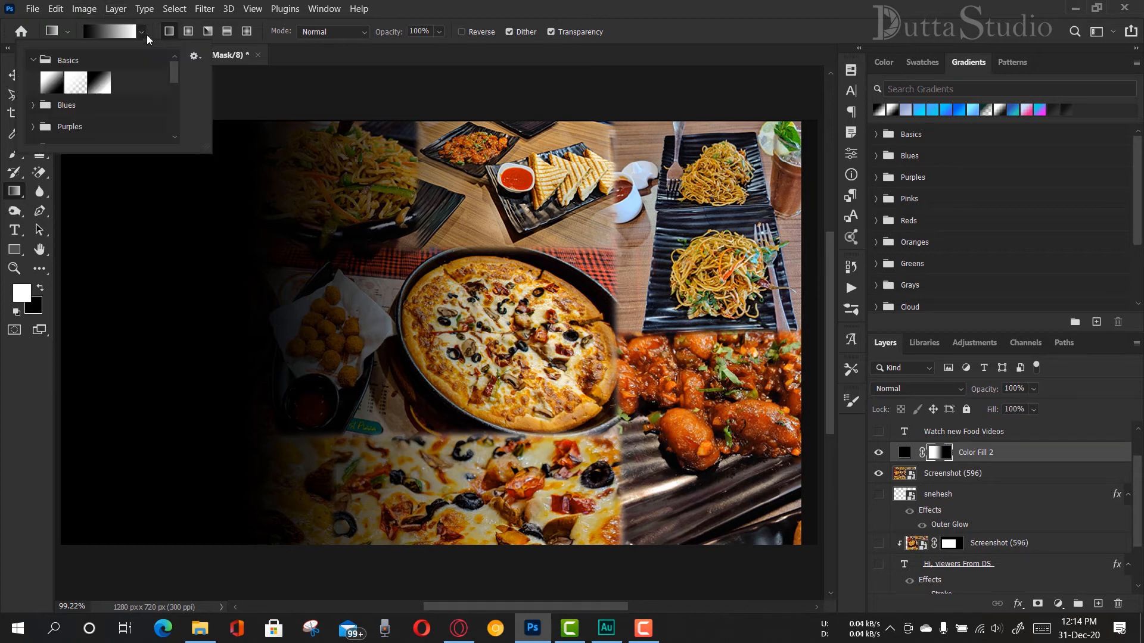
{"action": "left_click", "coordinate": [62, 88]}
{"action": "left_click", "coordinate": [288, 80]}
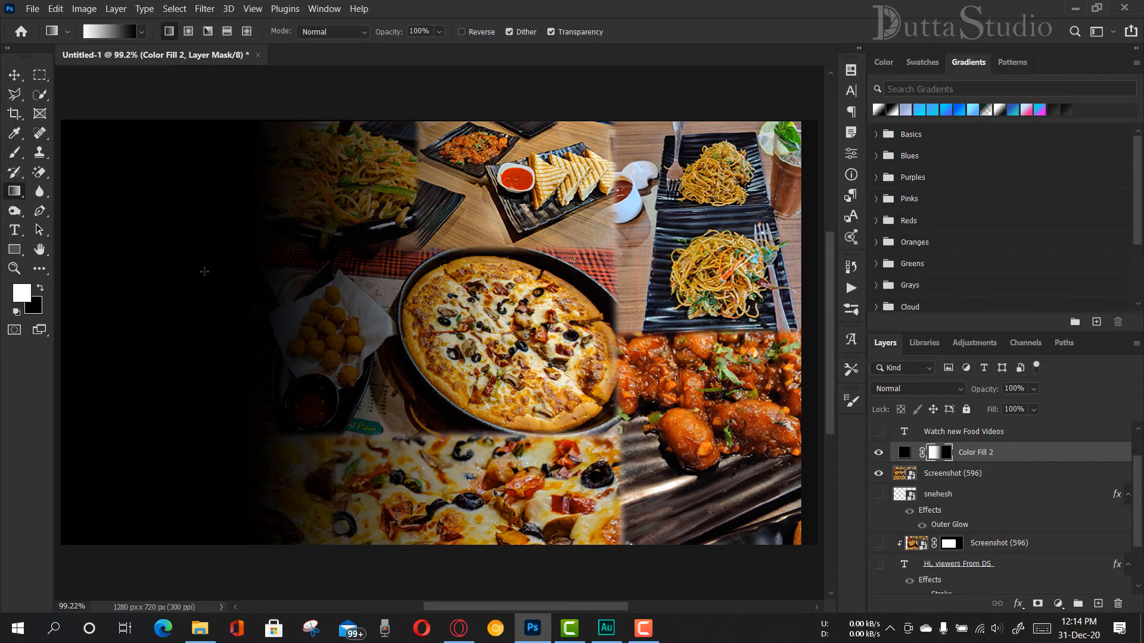
{"action": "left_click_drag", "start_coordinate": [114, 317], "coordinate": [426, 318]}
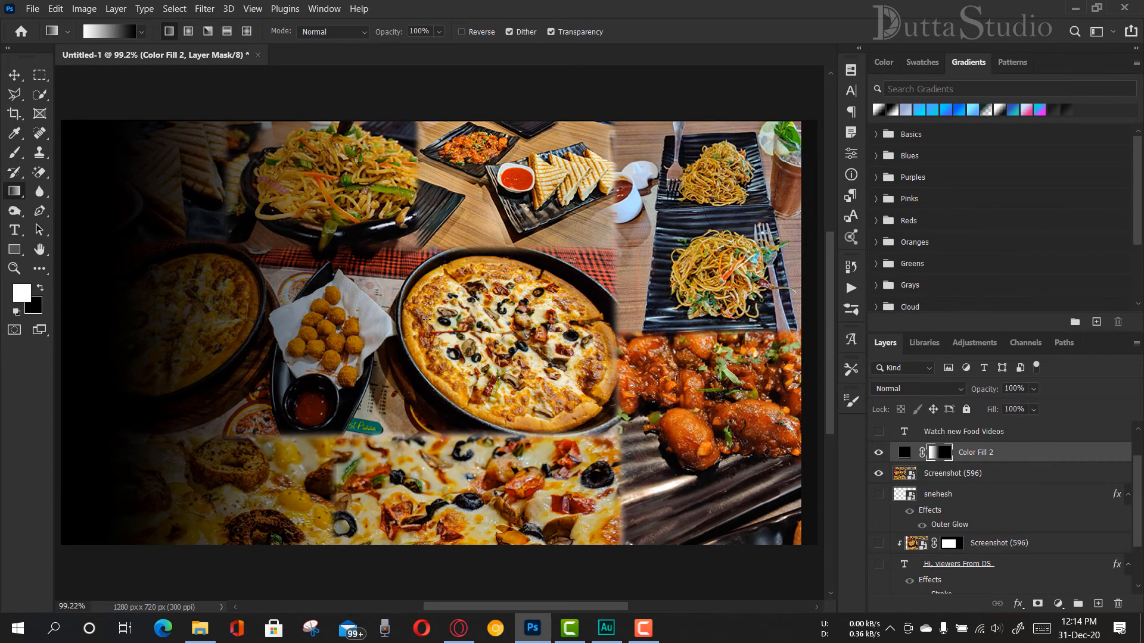
{"action": "left_click_drag", "start_coordinate": [376, 348], "coordinate": [649, 340]}
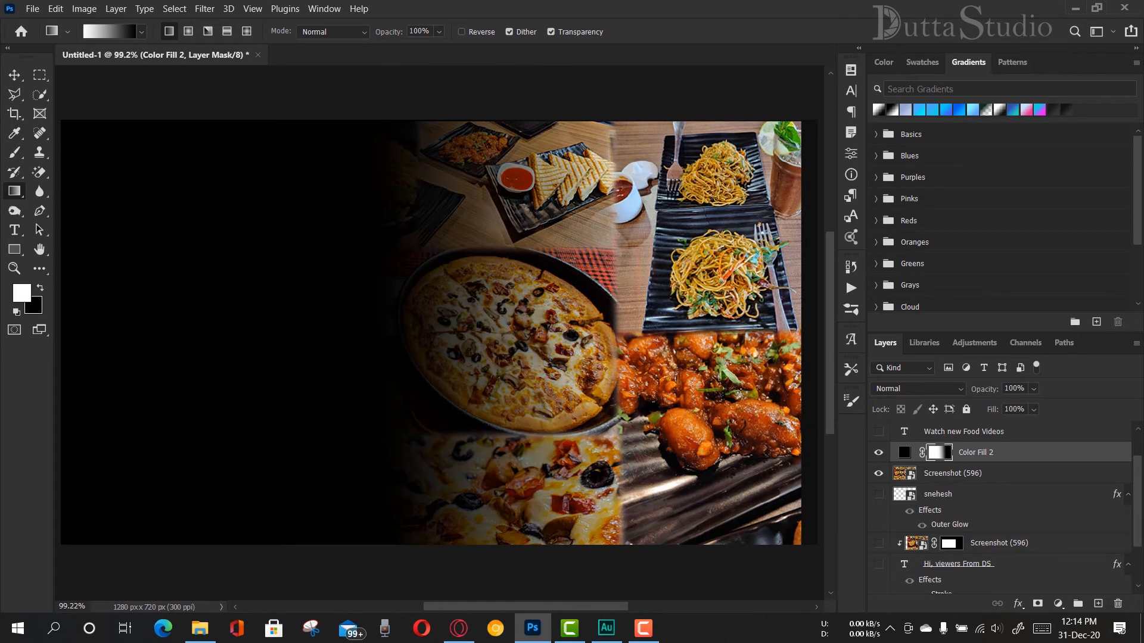
{"action": "left_click_drag", "start_coordinate": [163, 349], "coordinate": [547, 355]}
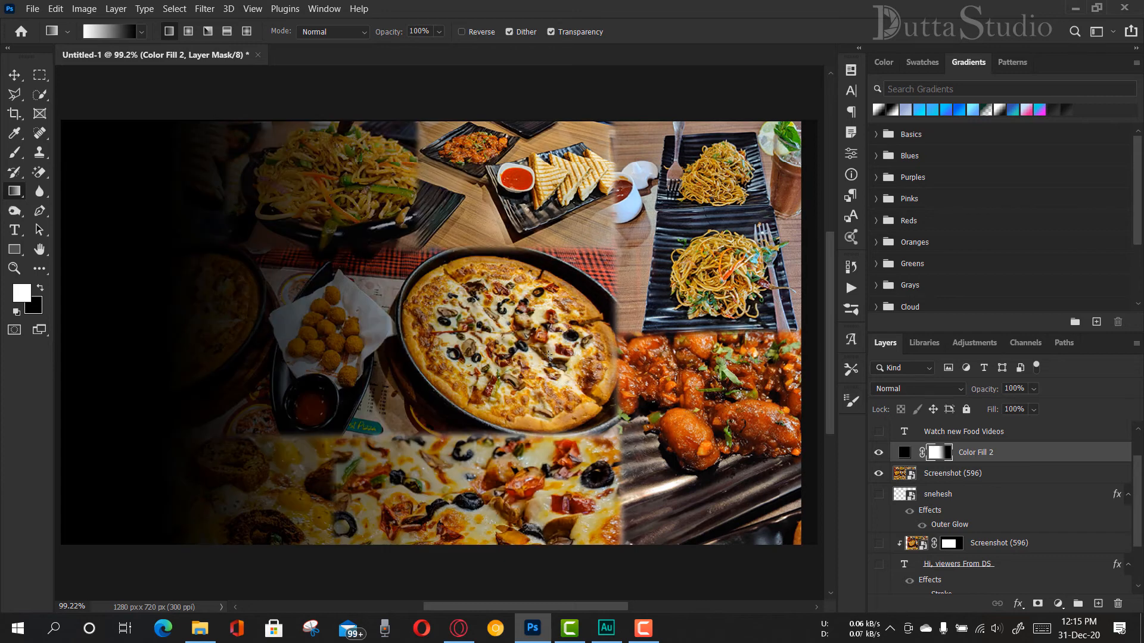
{"action": "left_click_drag", "start_coordinate": [67, 344], "coordinate": [728, 355]}
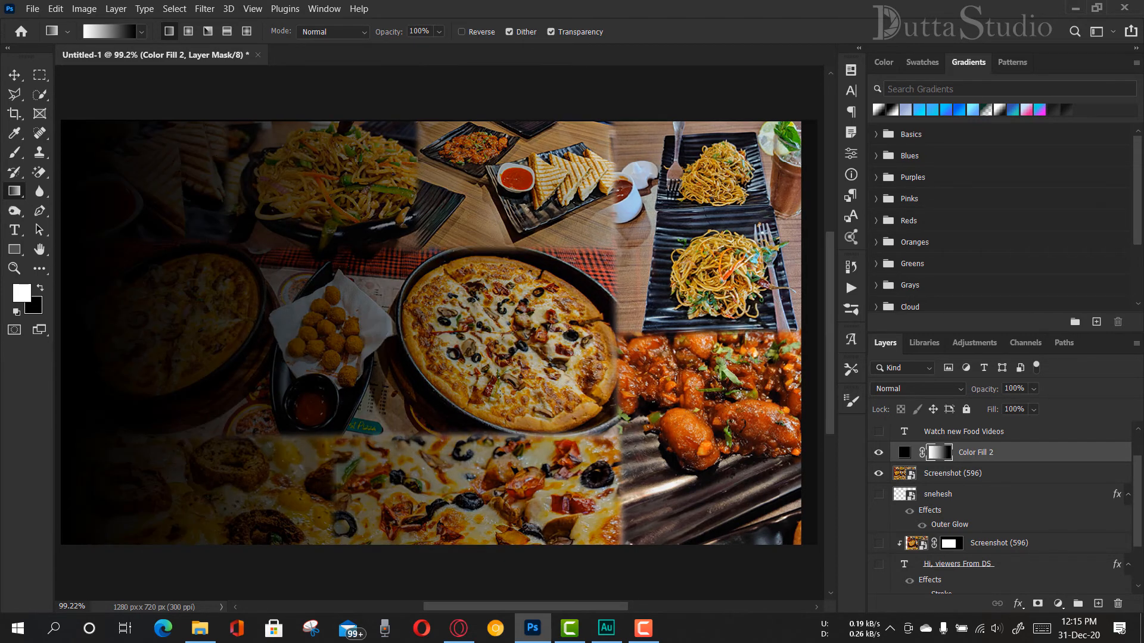
{"action": "left_click_drag", "start_coordinate": [275, 369], "coordinate": [650, 362]}
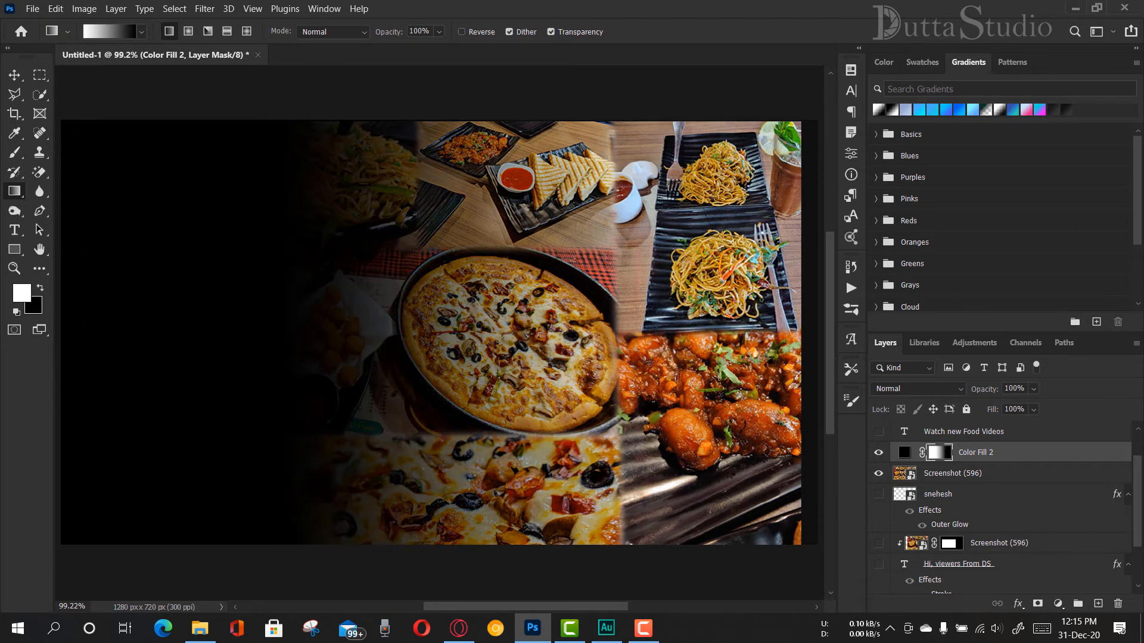
{"action": "left_click_drag", "start_coordinate": [201, 350], "coordinate": [495, 349]}
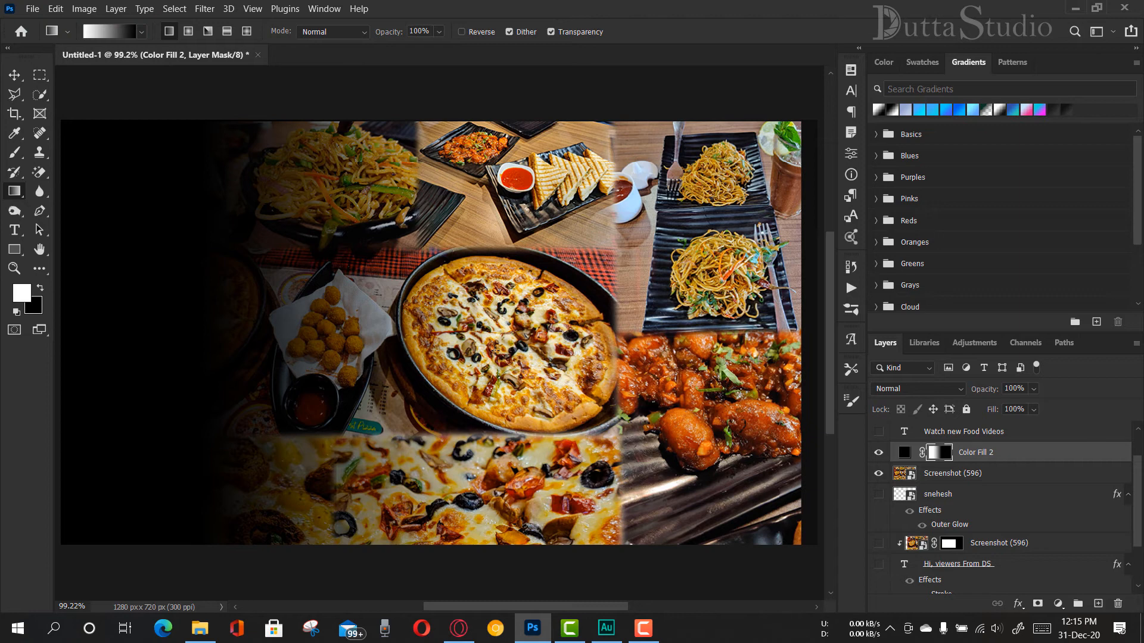
- Choose the black-to-white gradient from the 105 Free Gradients presets
{"action": "left_click", "coordinate": [141, 31]}
{"action": "scroll", "coordinate": [84, 105], "scroll_direction": "down", "scroll_amount": 5}
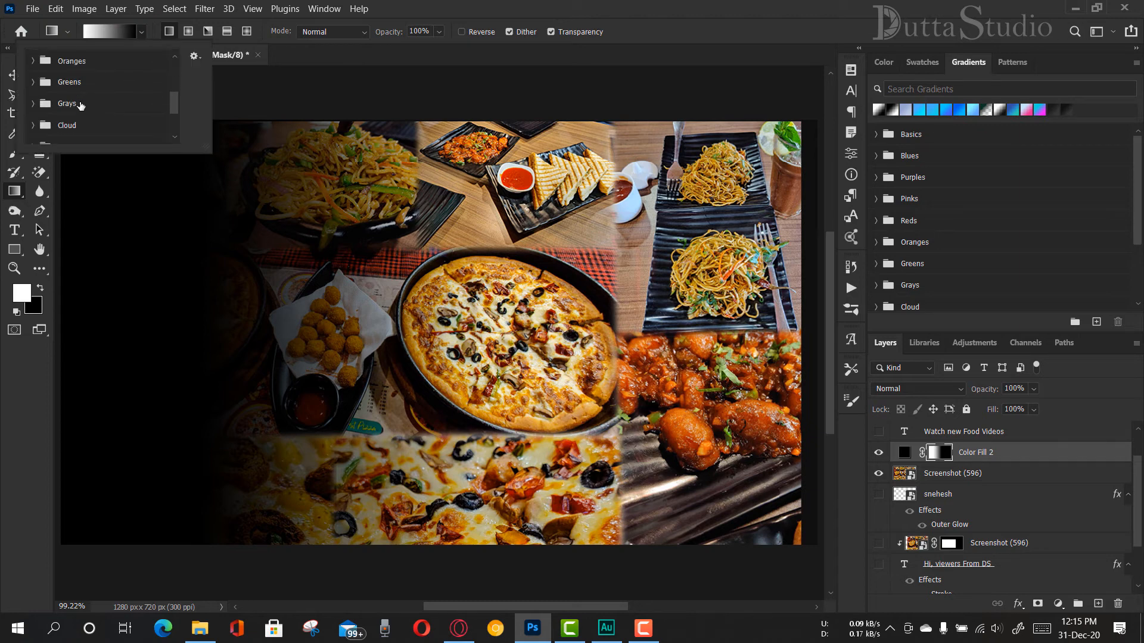
{"action": "scroll", "coordinate": [110, 106], "scroll_direction": "down", "scroll_amount": 4}
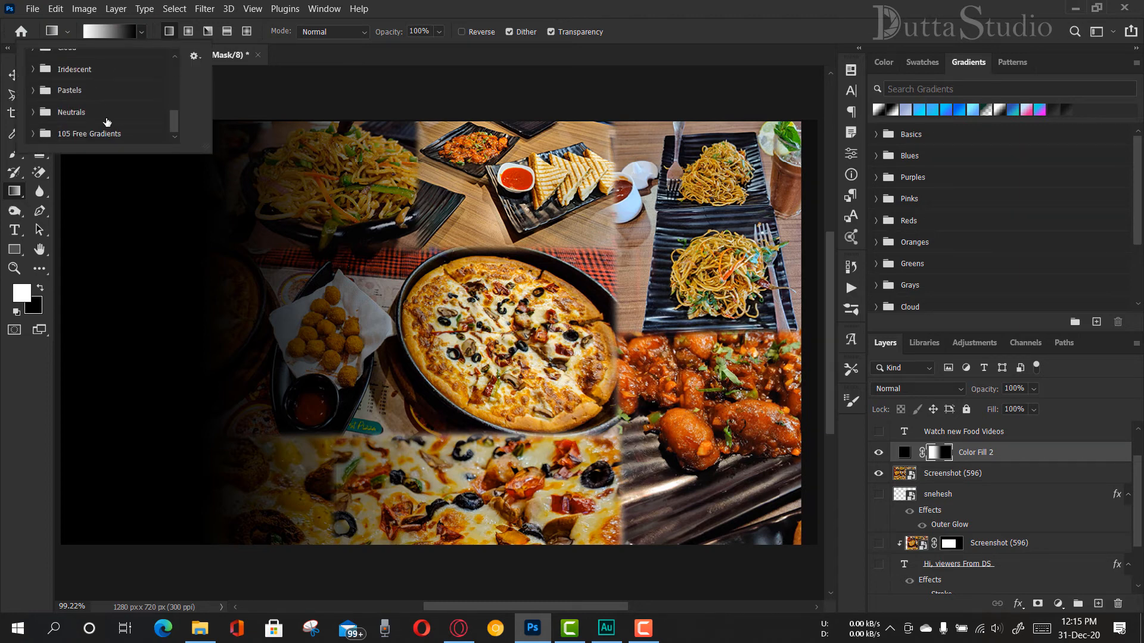
{"action": "left_click", "coordinate": [34, 135]}
{"action": "scroll", "coordinate": [139, 123], "scroll_direction": "down", "scroll_amount": 4}
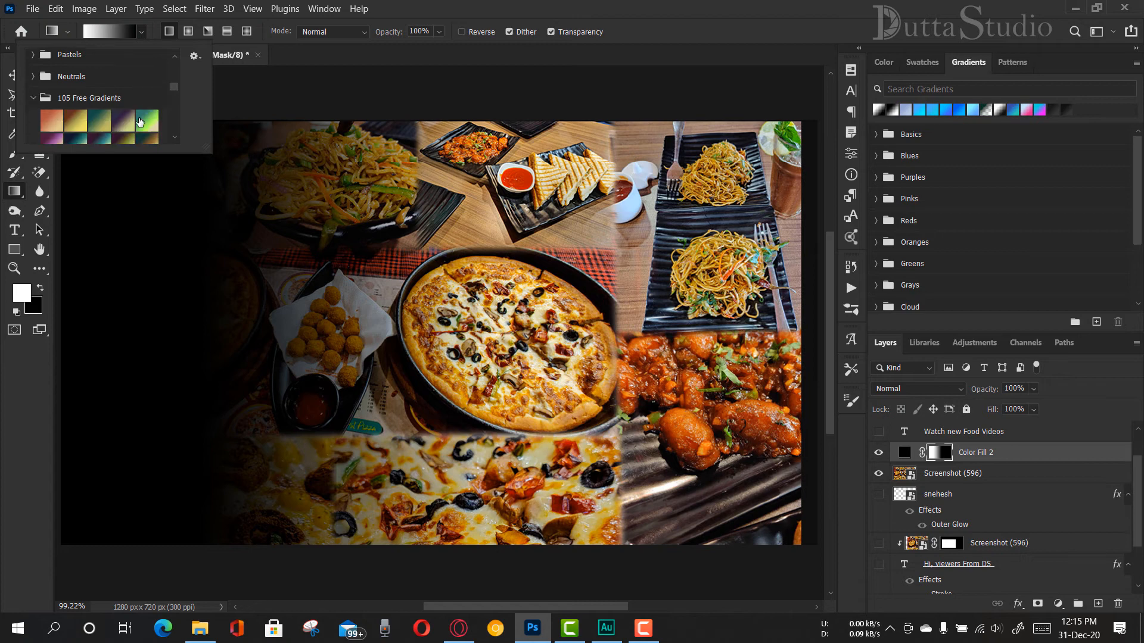
{"action": "scroll", "coordinate": [140, 123], "scroll_direction": "down", "scroll_amount": 2}
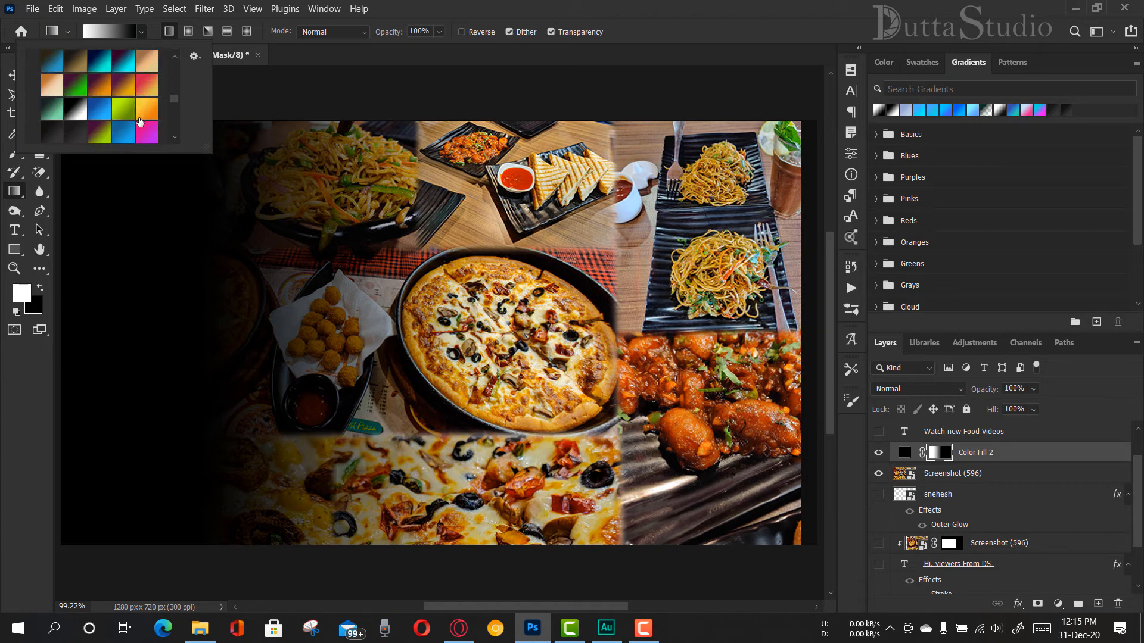
{"action": "left_click", "coordinate": [76, 108]}
{"action": "left_click", "coordinate": [328, 57]}
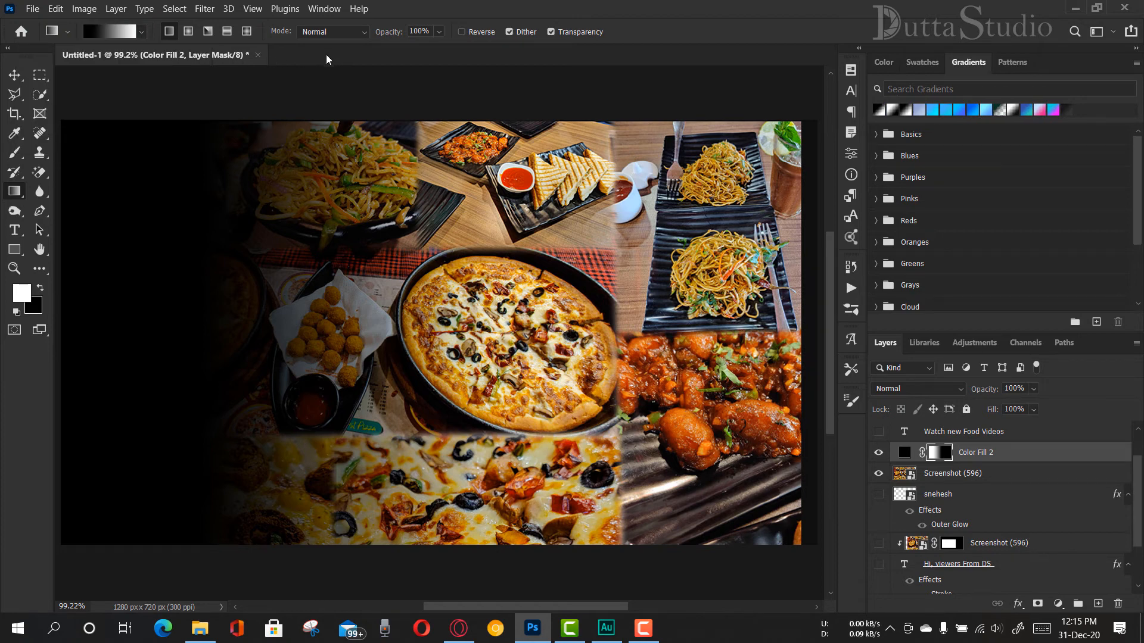
- Redraw the black-to-white gradient on the color fill's mask, ending with one from the pizza's right side toward the dark left area
{"action": "left_click_drag", "start_coordinate": [77, 319], "coordinate": [571, 320]}
{"action": "left_click_drag", "start_coordinate": [404, 332], "coordinate": [123, 324]}
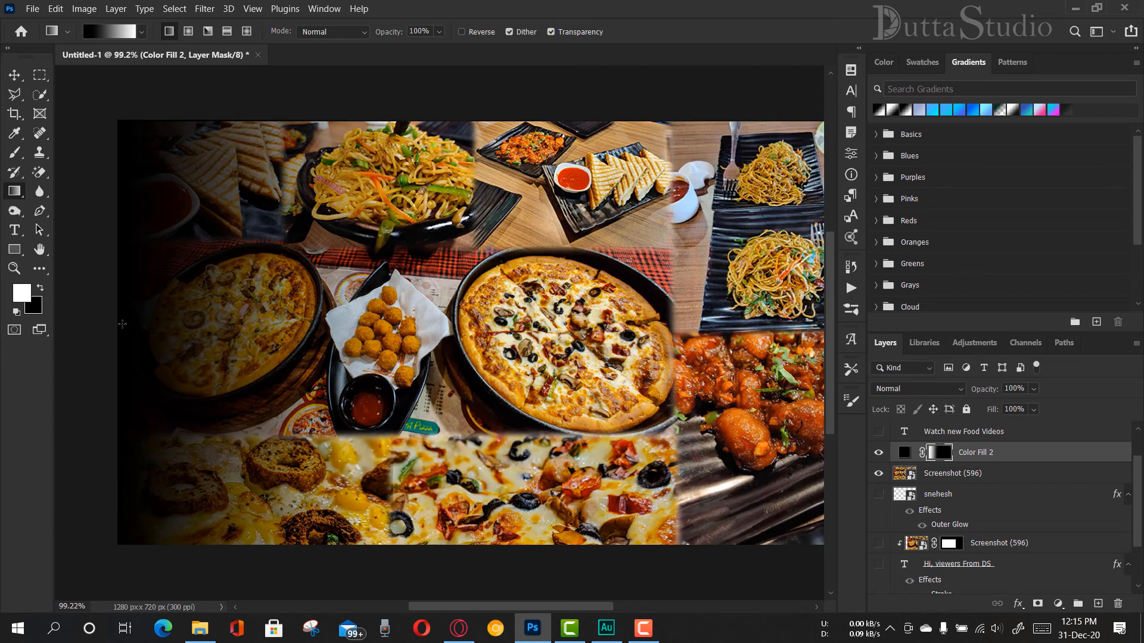
{"action": "left_click_drag", "start_coordinate": [569, 338], "coordinate": [226, 347]}
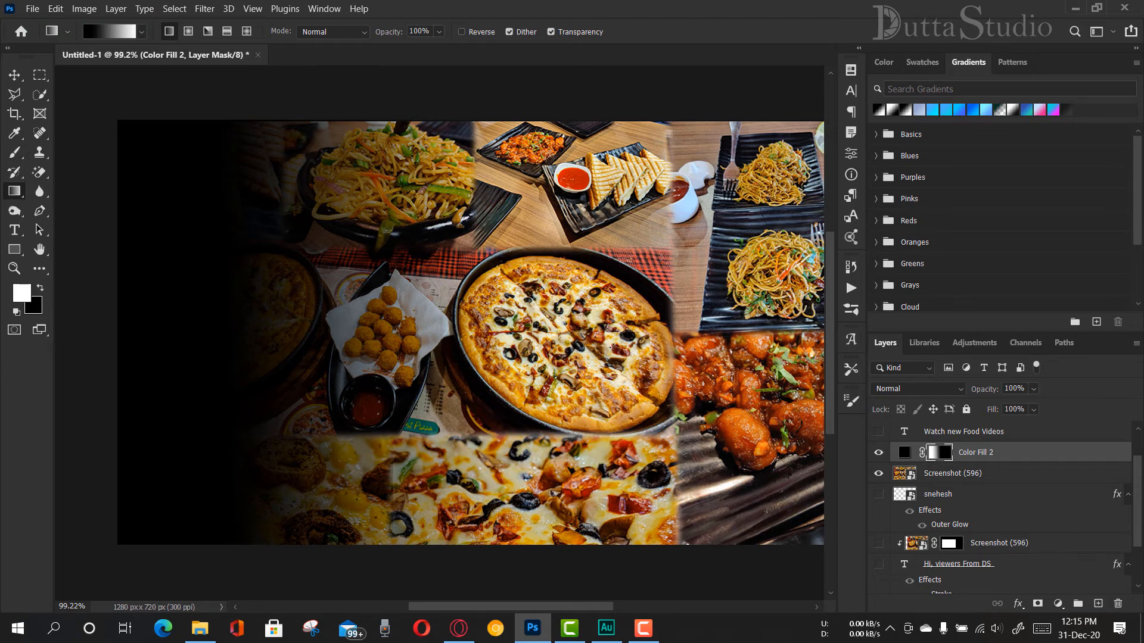
{"action": "left_click_drag", "start_coordinate": [628, 359], "coordinate": [260, 354]}
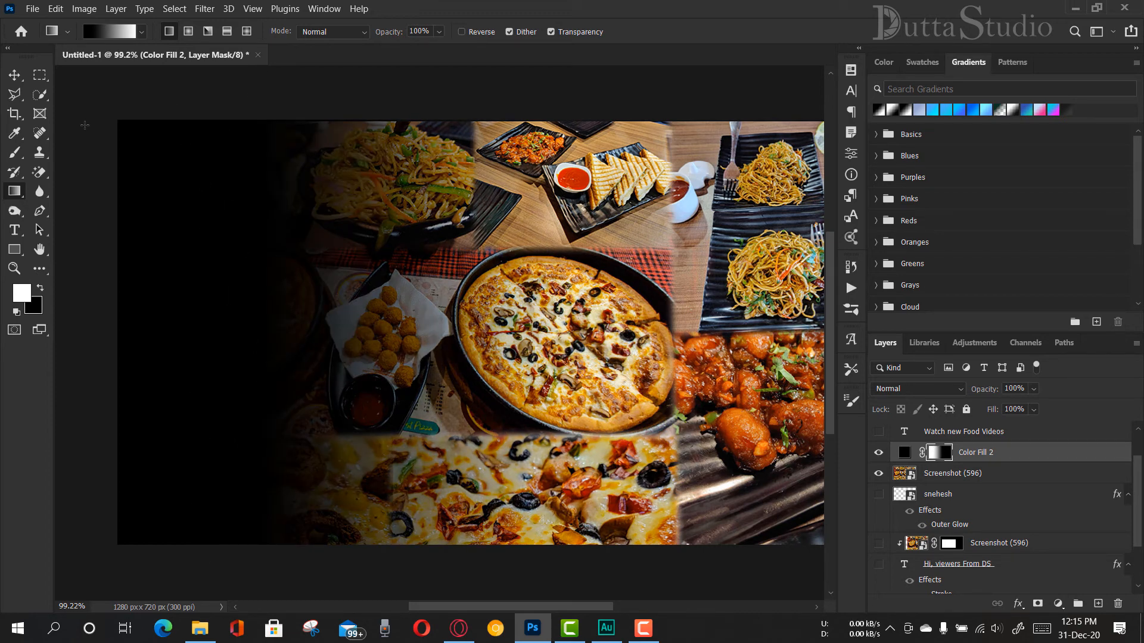
- Set up the Brush with black foreground, 10% flow, 401 px size and the Soft Round Pressure Opacity and Flow preset
{"action": "left_click", "coordinate": [15, 154]}
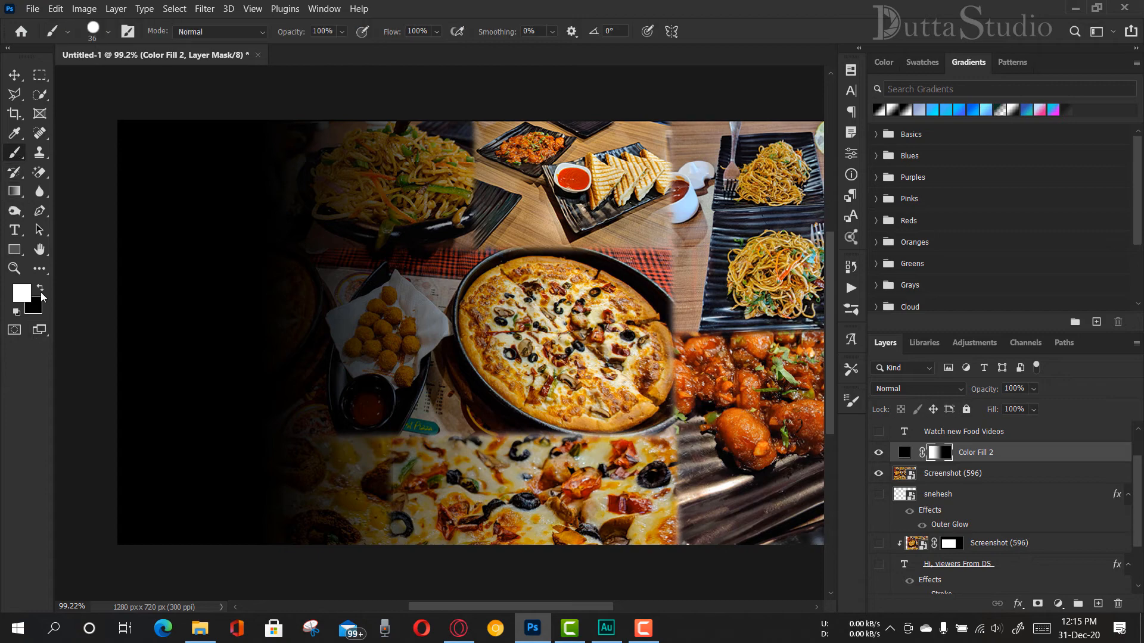
{"action": "left_click", "coordinate": [41, 289]}
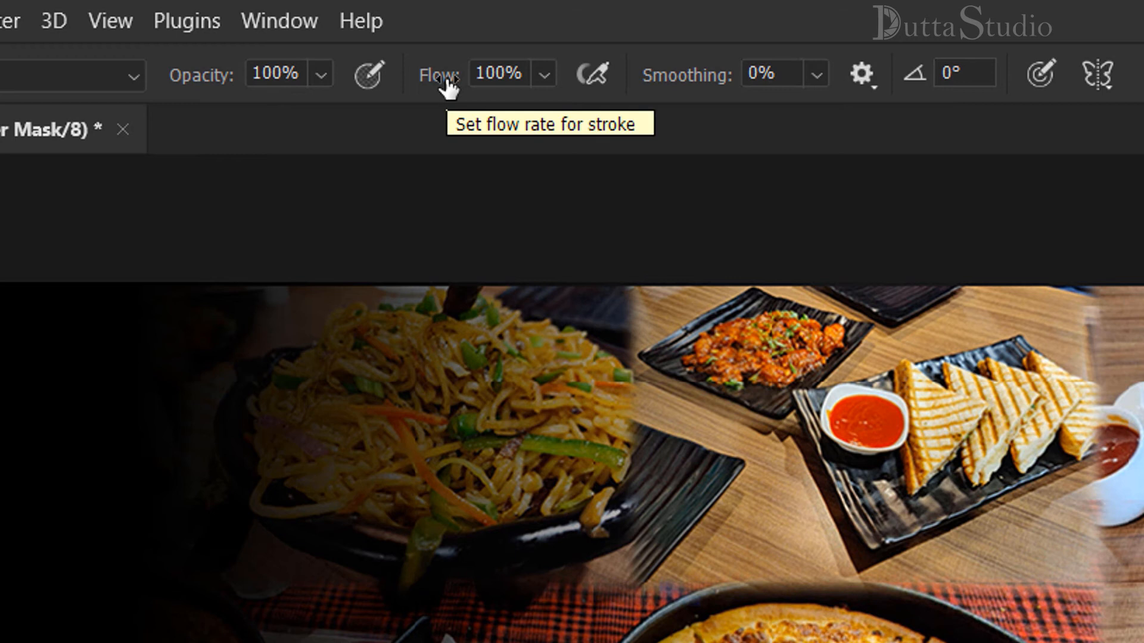
{"action": "left_click_drag", "start_coordinate": [427, 79], "coordinate": [246, 90]}
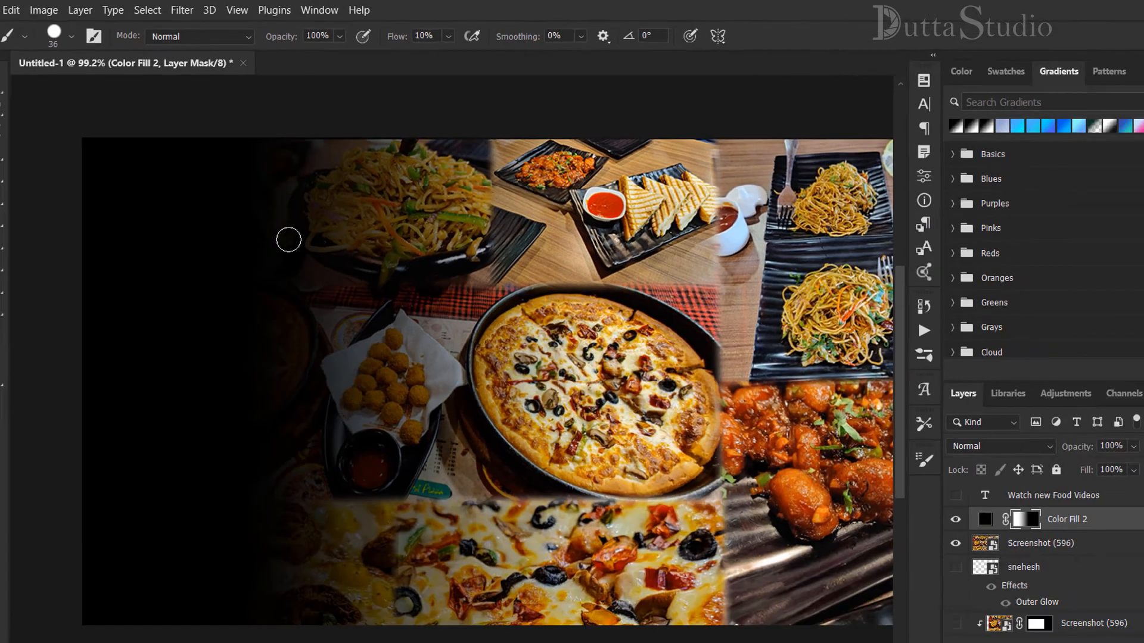
{"action": "right_click", "coordinate": [288, 240]}
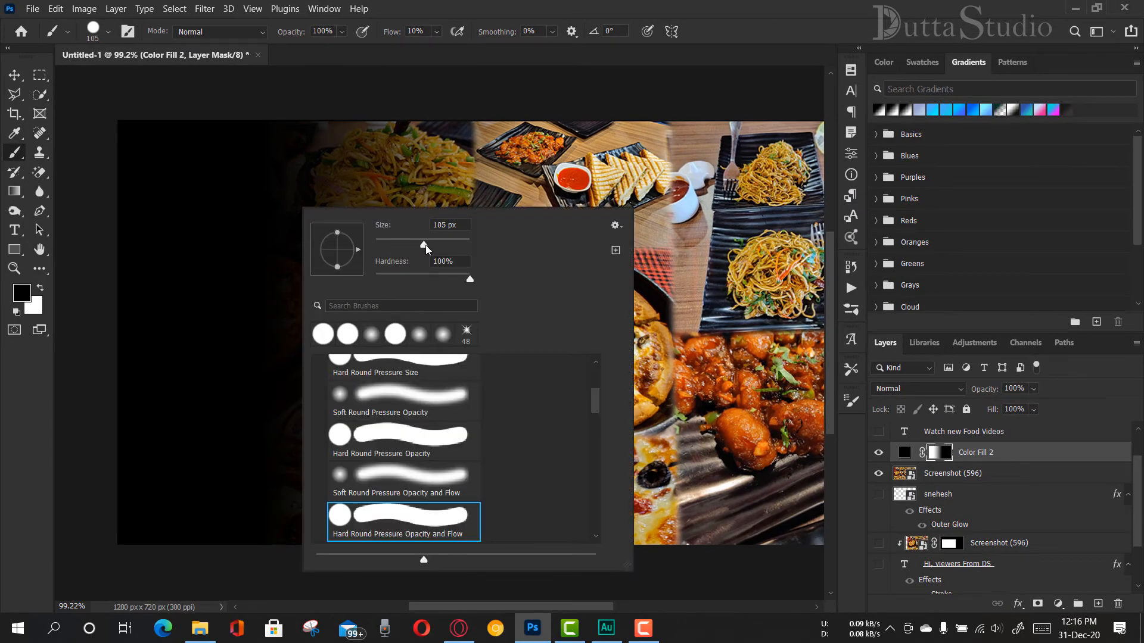
{"action": "left_click_drag", "start_coordinate": [424, 245], "coordinate": [444, 245]}
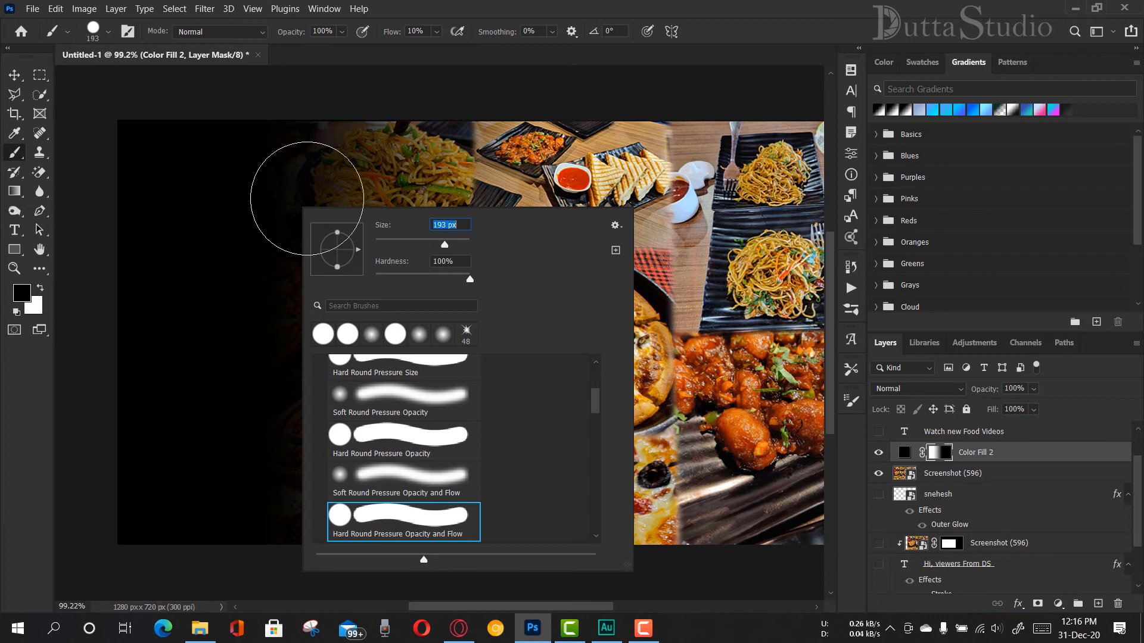
{"action": "left_click", "coordinate": [457, 244]}
{"action": "left_click", "coordinate": [388, 482]}
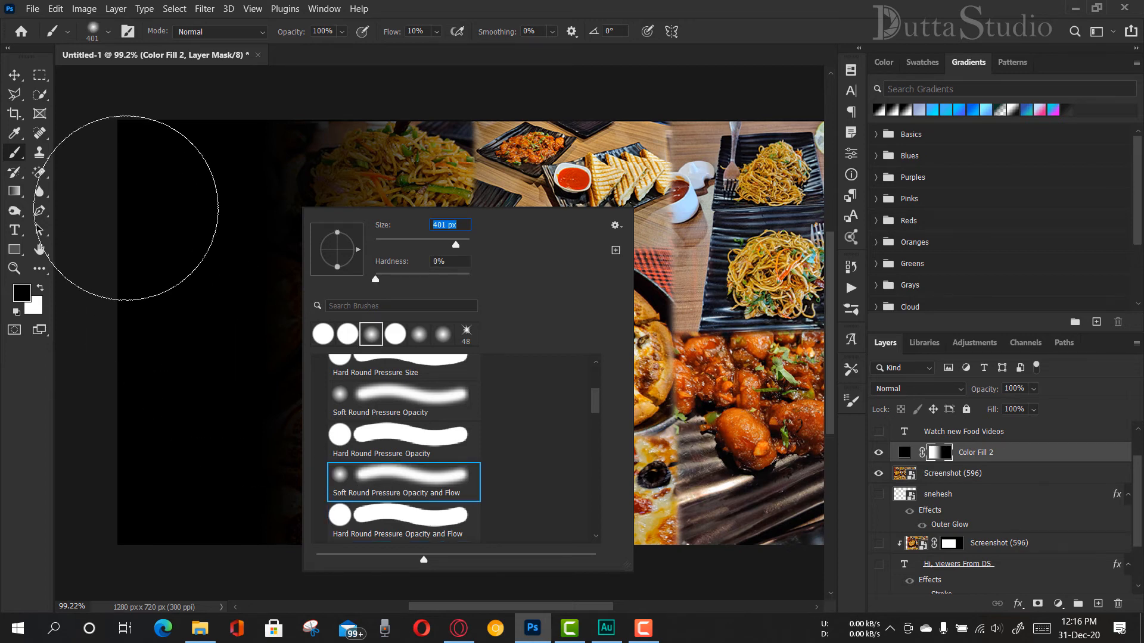
- Paint black down the dark left area of the color fill's mask, and brush white over it to darken the area again
{"action": "left_click", "coordinate": [187, 151]}
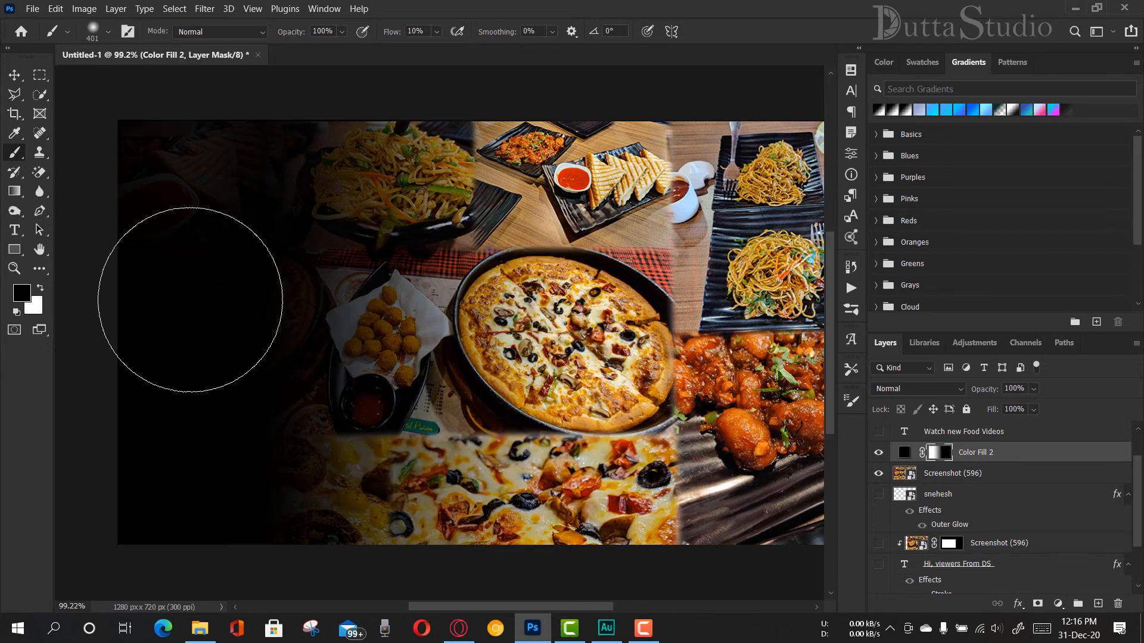
{"action": "mouse_move", "coordinate": [190, 300]}
{"action": "left_mouse_down"}
{"action": "mouse_move", "coordinate": [191, 600]}
{"action": "mouse_move", "coordinate": [207, 611]}
{"action": "left_mouse_up"}
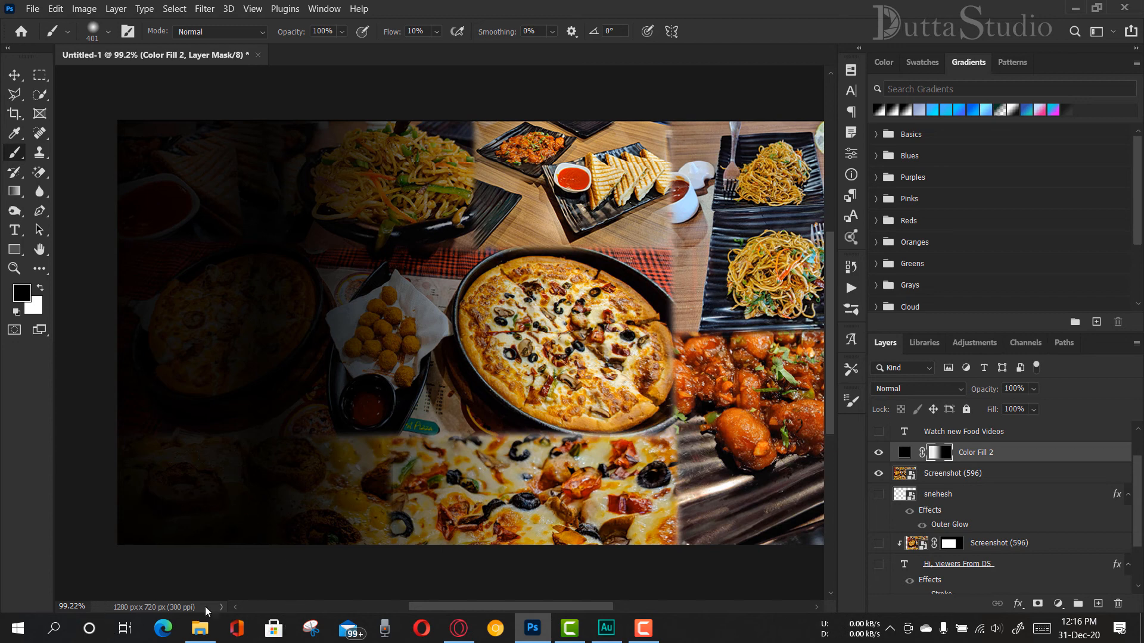
{"action": "left_click", "coordinate": [41, 290]}
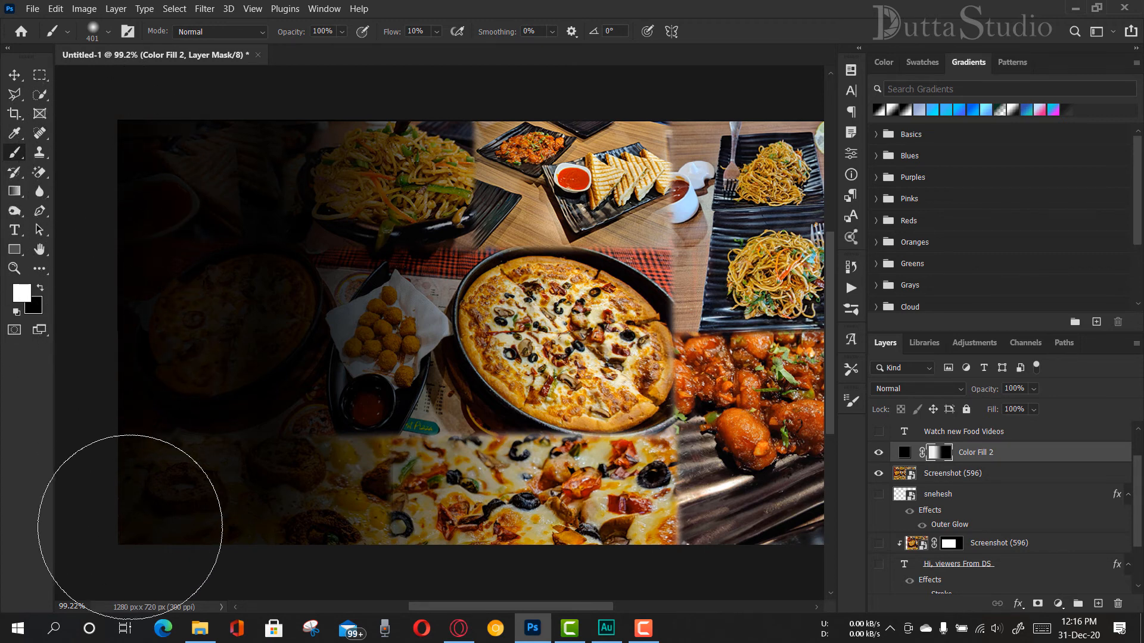
{"action": "mouse_move", "coordinate": [88, 577]}
{"action": "left_mouse_down"}
{"action": "mouse_move", "coordinate": [122, 572]}
{"action": "mouse_move", "coordinate": [118, 641]}
{"action": "mouse_move", "coordinate": [141, 184]}
{"action": "mouse_move", "coordinate": [140, 293]}
{"action": "mouse_move", "coordinate": [173, 149]}
{"action": "mouse_move", "coordinate": [178, 477]}
{"action": "mouse_move", "coordinate": [202, 223]}
{"action": "mouse_move", "coordinate": [223, 556]}
{"action": "mouse_move", "coordinate": [209, 214]}
{"action": "mouse_move", "coordinate": [220, 550]}
{"action": "left_mouse_up"}
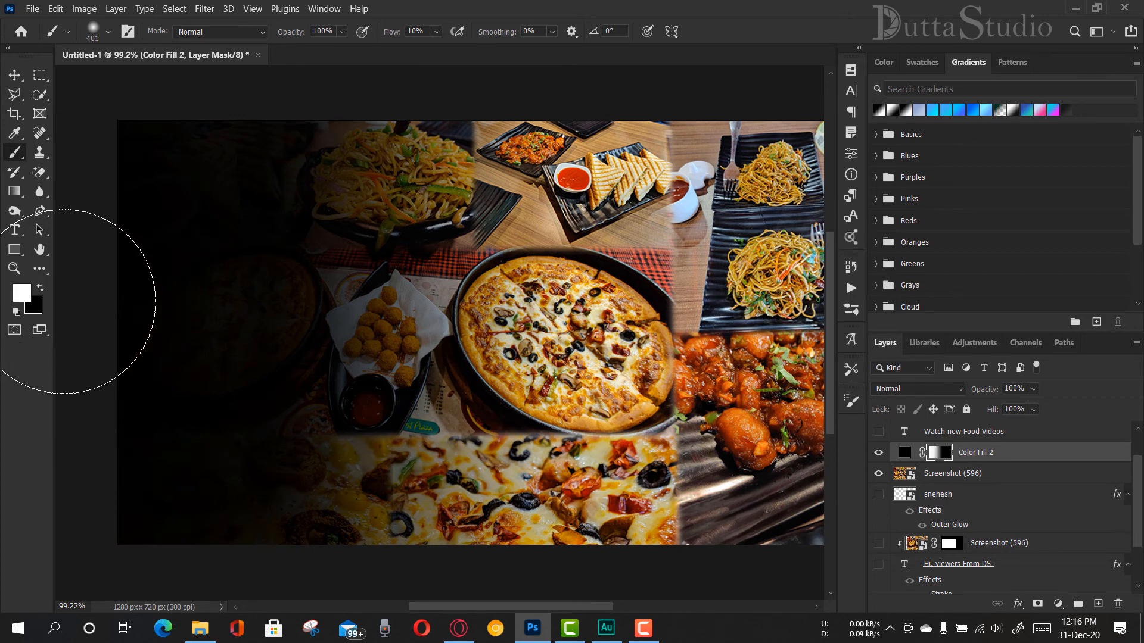
{"action": "left_click", "coordinate": [41, 289]}
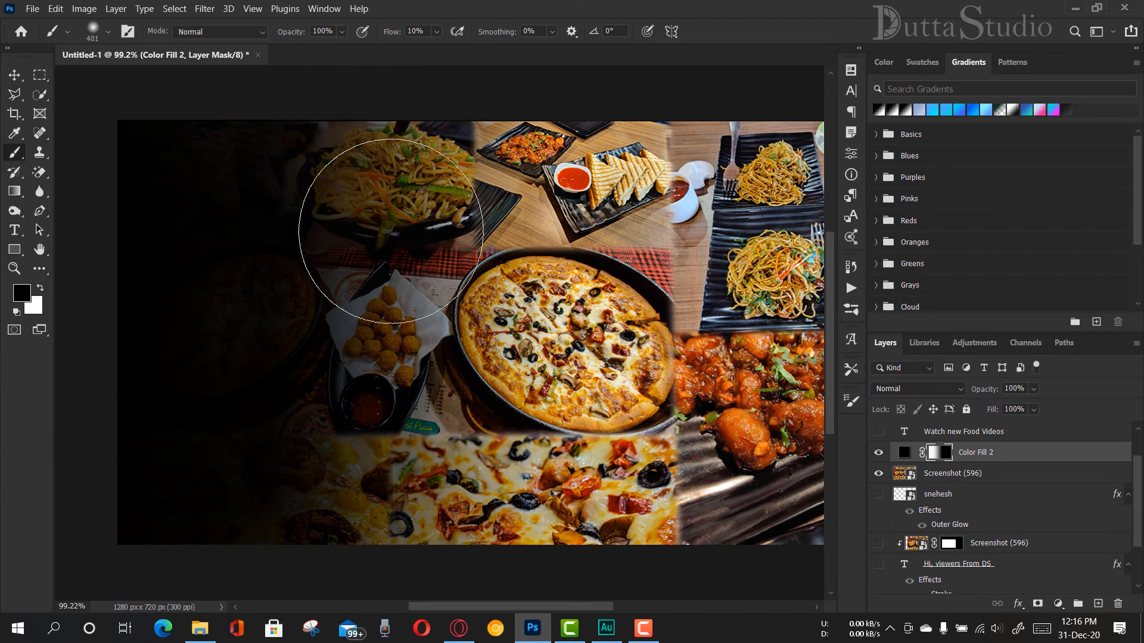
{"action": "left_click", "coordinate": [41, 288]}
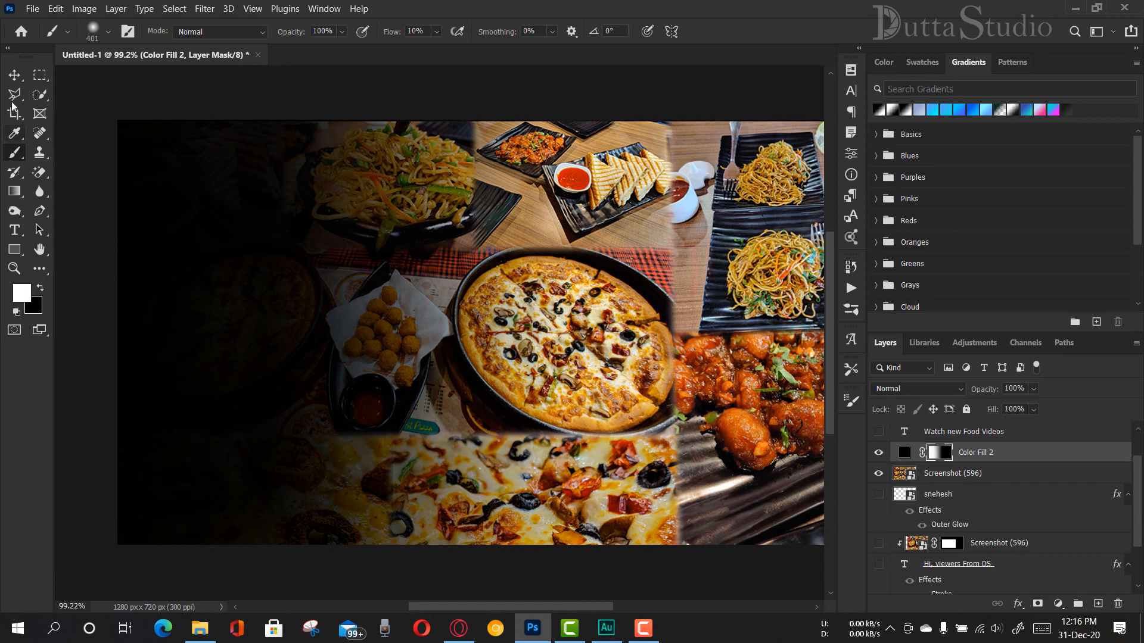
- Show the "Watch new Food Videos" text layer and move the text up to the upper part of the canvas
{"action": "left_click", "coordinate": [15, 76]}
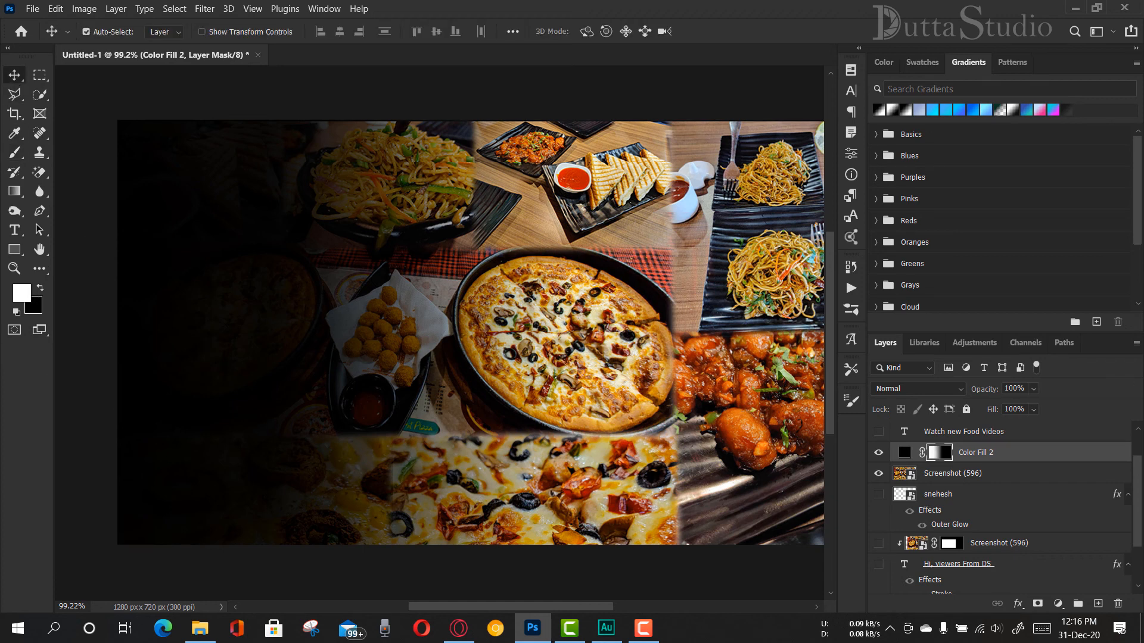
{"action": "left_click", "coordinate": [879, 433]}
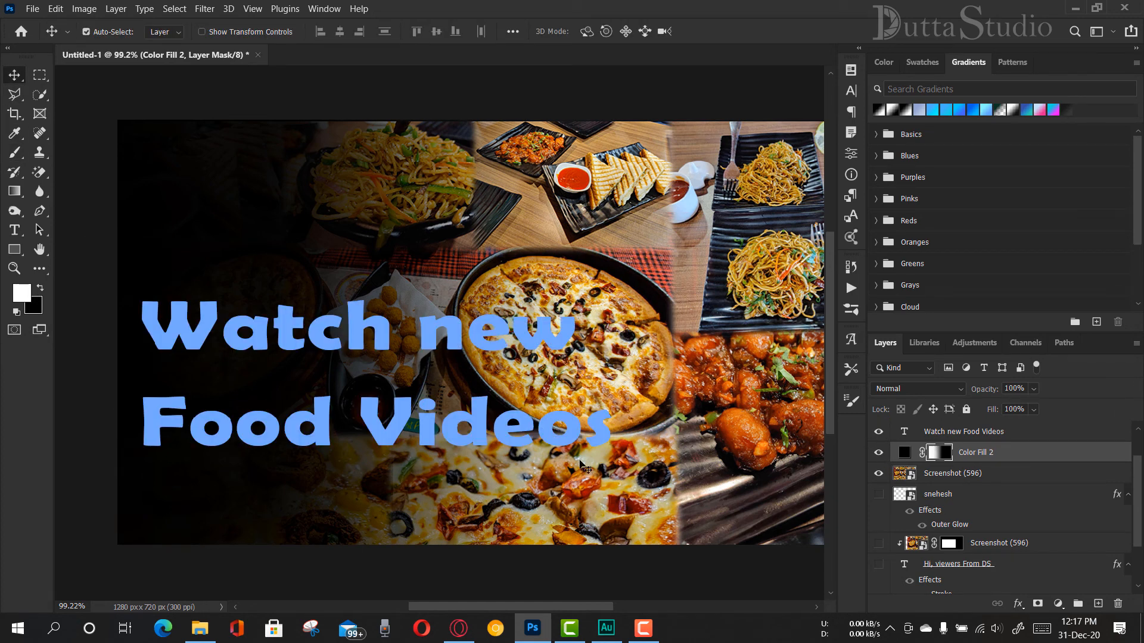
{"action": "left_click_drag", "start_coordinate": [511, 433], "coordinate": [512, 292]}
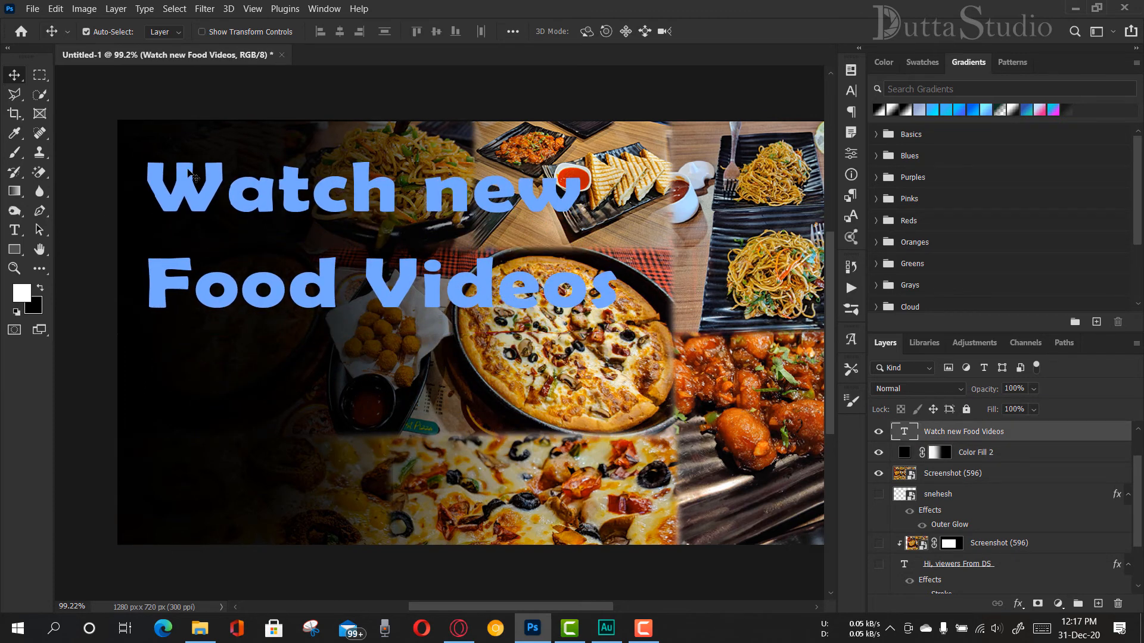
- Change the color of the whole "Watch new Food Videos" text to white (ffffff)
{"action": "double_click", "coordinate": [433, 294]}
{"action": "left_click", "coordinate": [596, 31]}
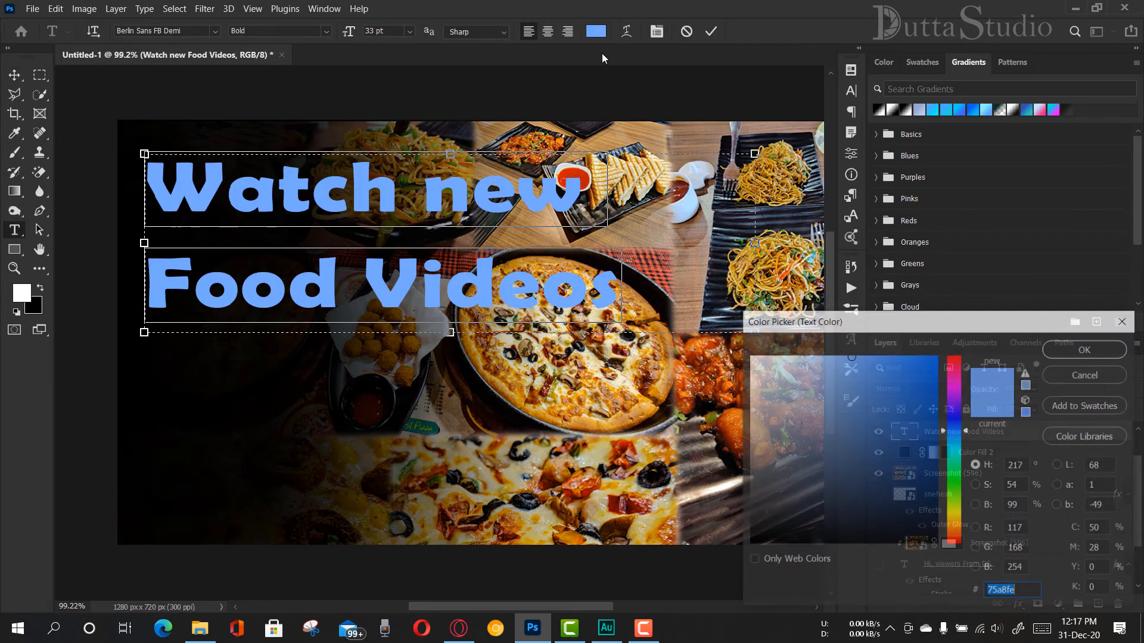
{"action": "left_click_drag", "start_coordinate": [783, 380], "coordinate": [685, 327]}
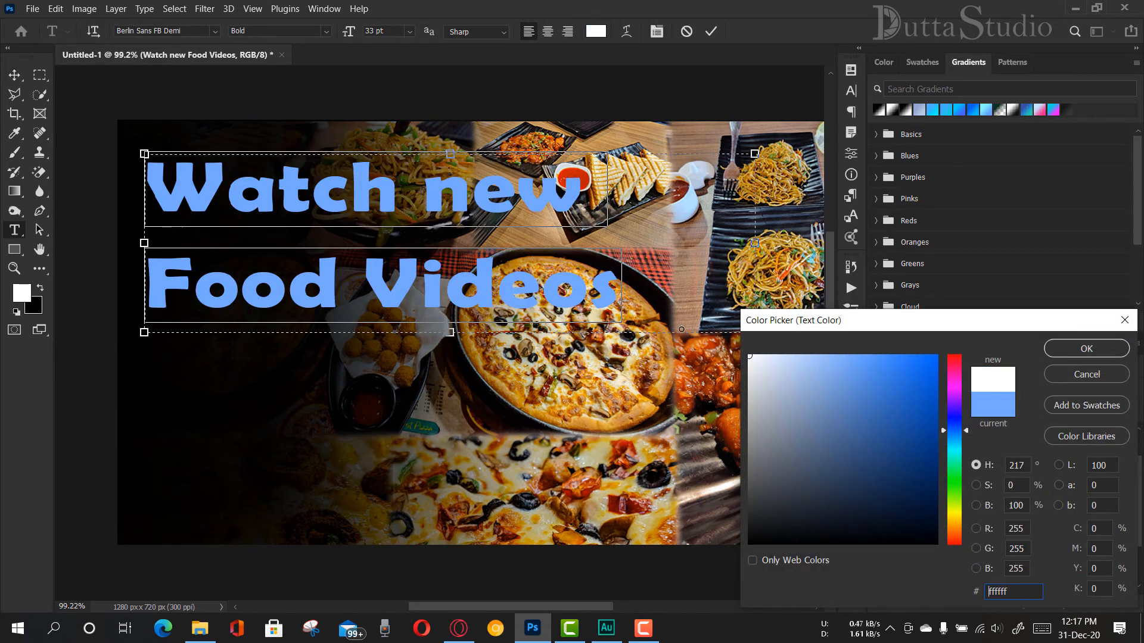
{"action": "left_click", "coordinate": [1099, 348]}
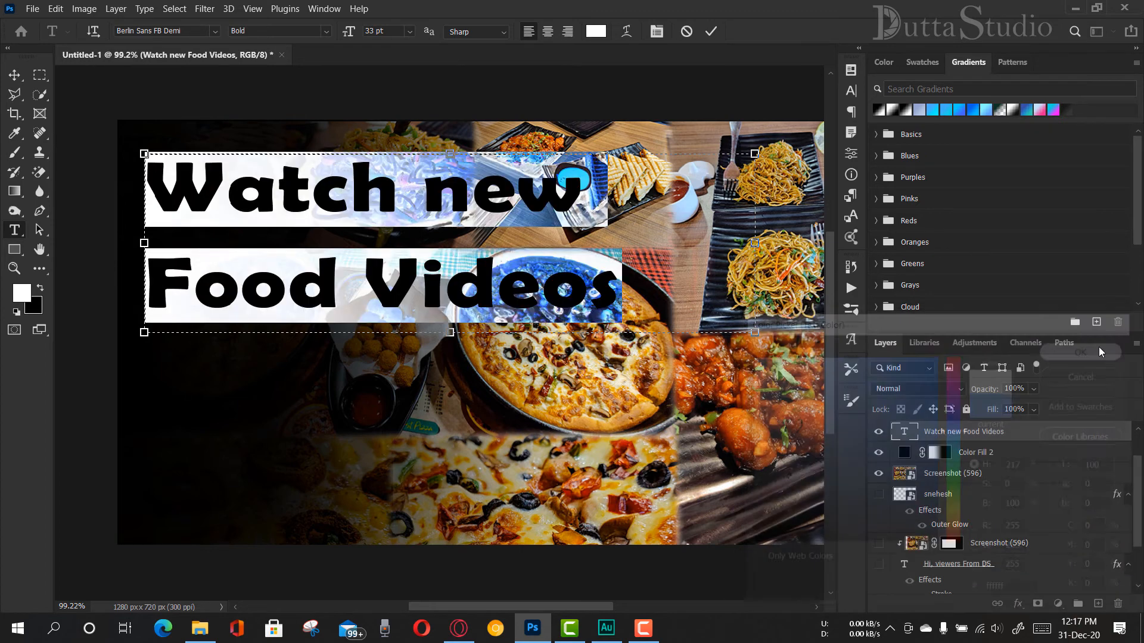
- Break the line before "new" and resize the text box to fit the three lines of text closely
{"action": "left_click", "coordinate": [425, 196]}
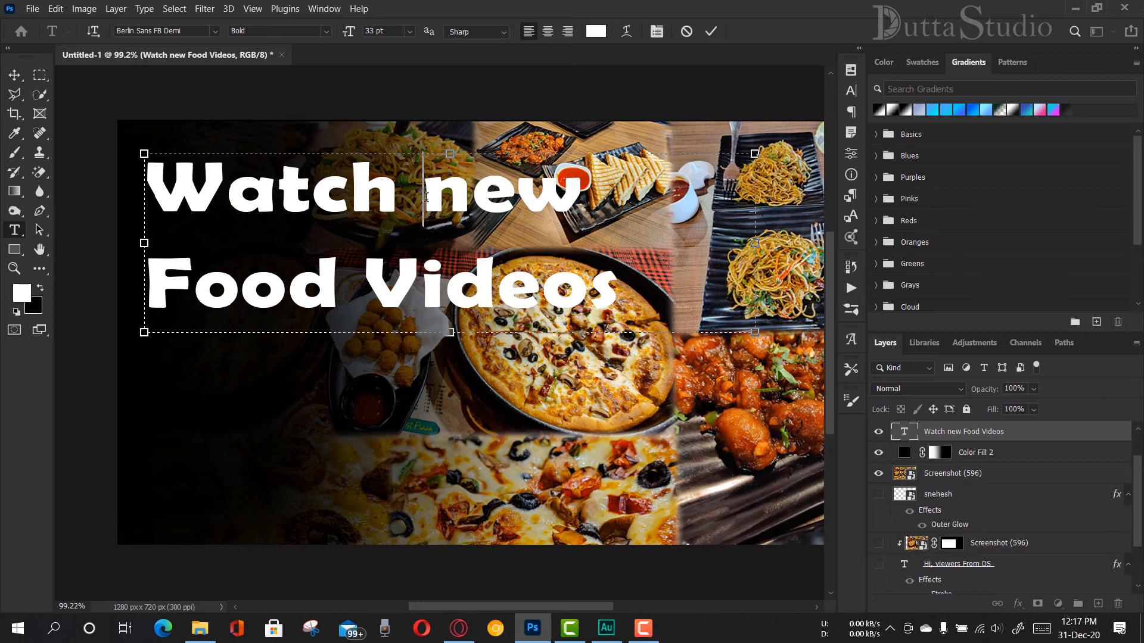
{"action": "key", "text": "Return"}
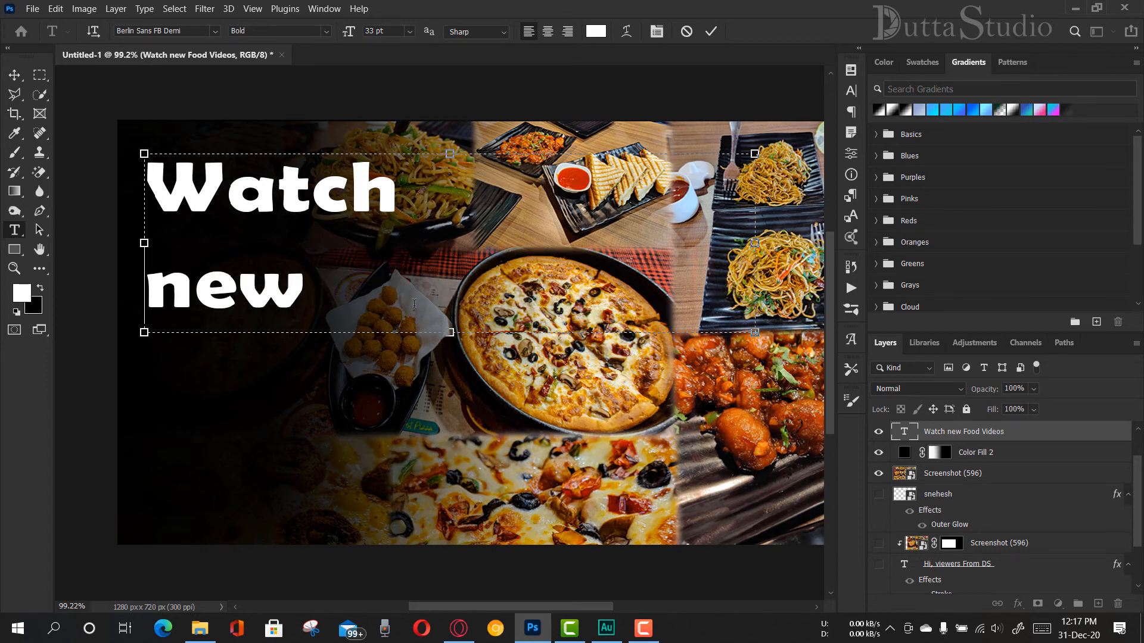
{"action": "left_click_drag", "start_coordinate": [450, 332], "coordinate": [450, 531]}
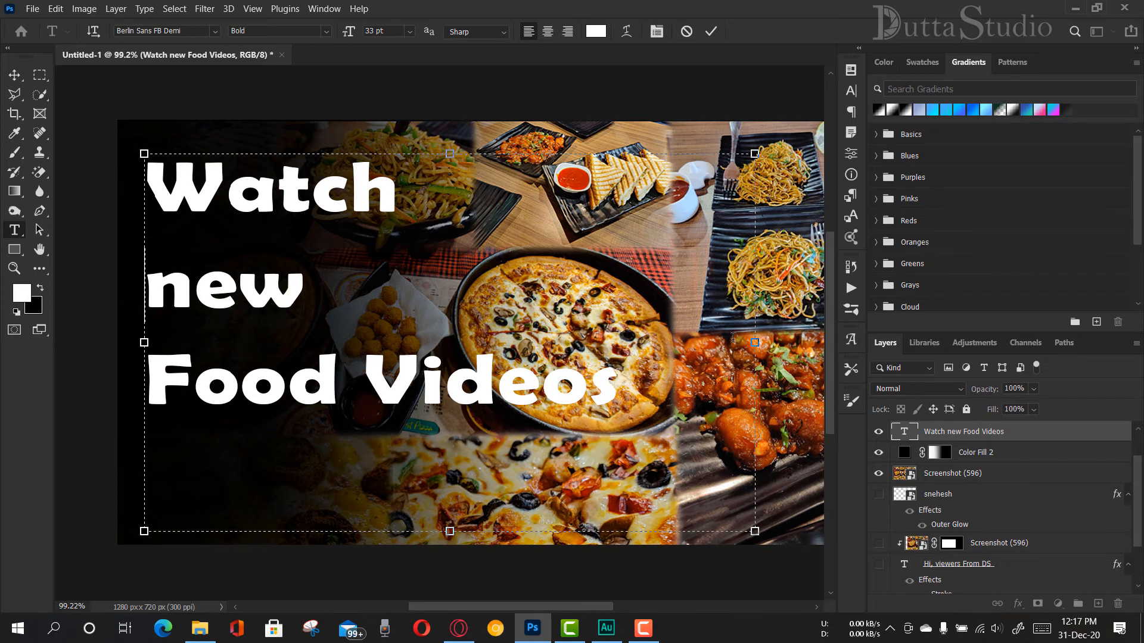
{"action": "left_click_drag", "start_coordinate": [755, 344], "coordinate": [634, 343]}
{"action": "left_click_drag", "start_coordinate": [390, 532], "coordinate": [390, 438]}
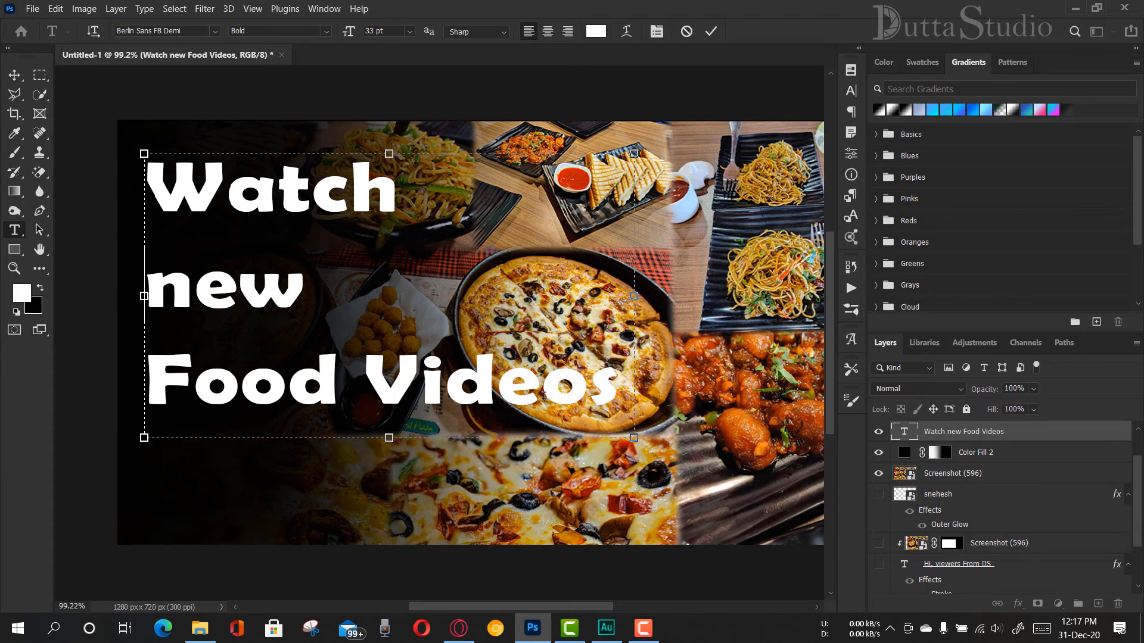
- Set the leading of the three-line text to 20 pt, and readjust it to 27 pt
{"action": "key", "text": "ctrl+a"}
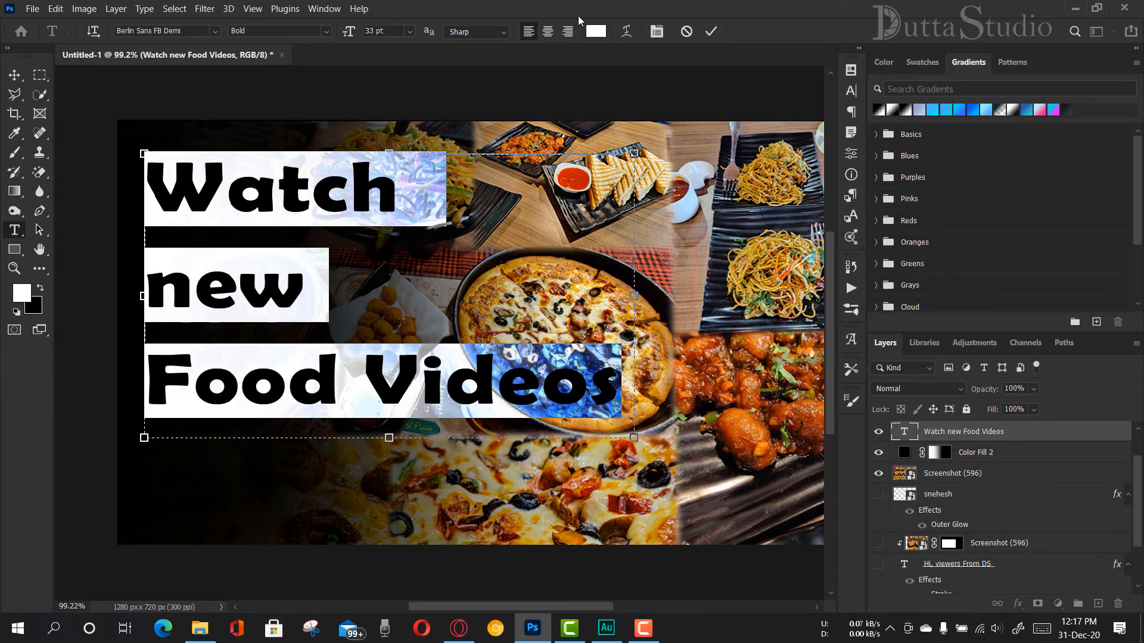
{"action": "left_click", "coordinate": [656, 34]}
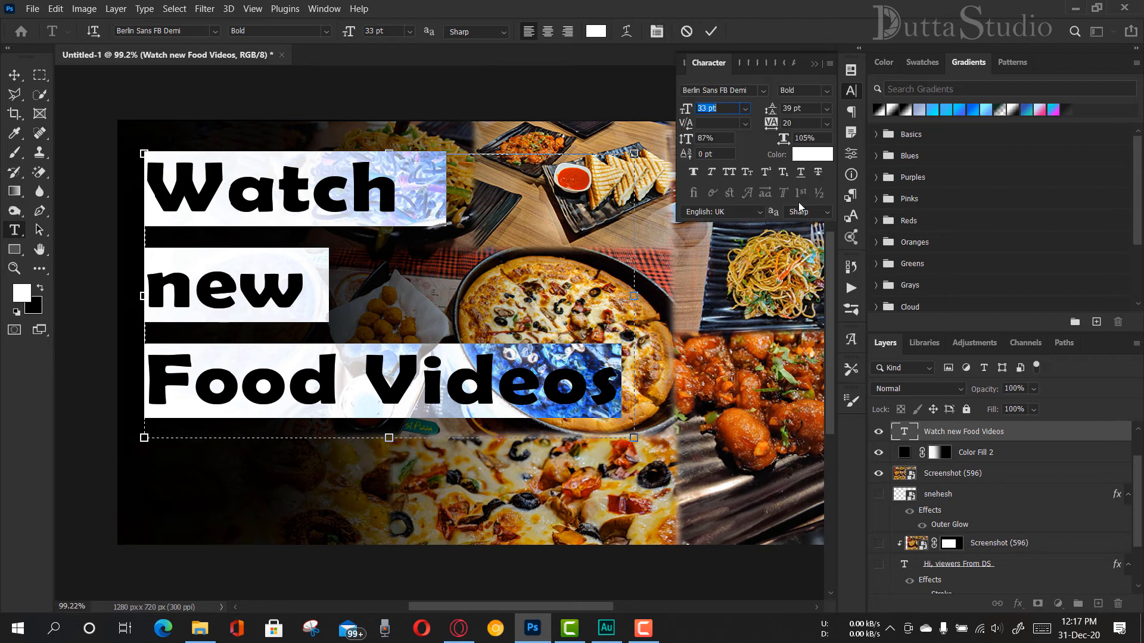
{"action": "left_click_drag", "start_coordinate": [771, 117], "coordinate": [758, 112]}
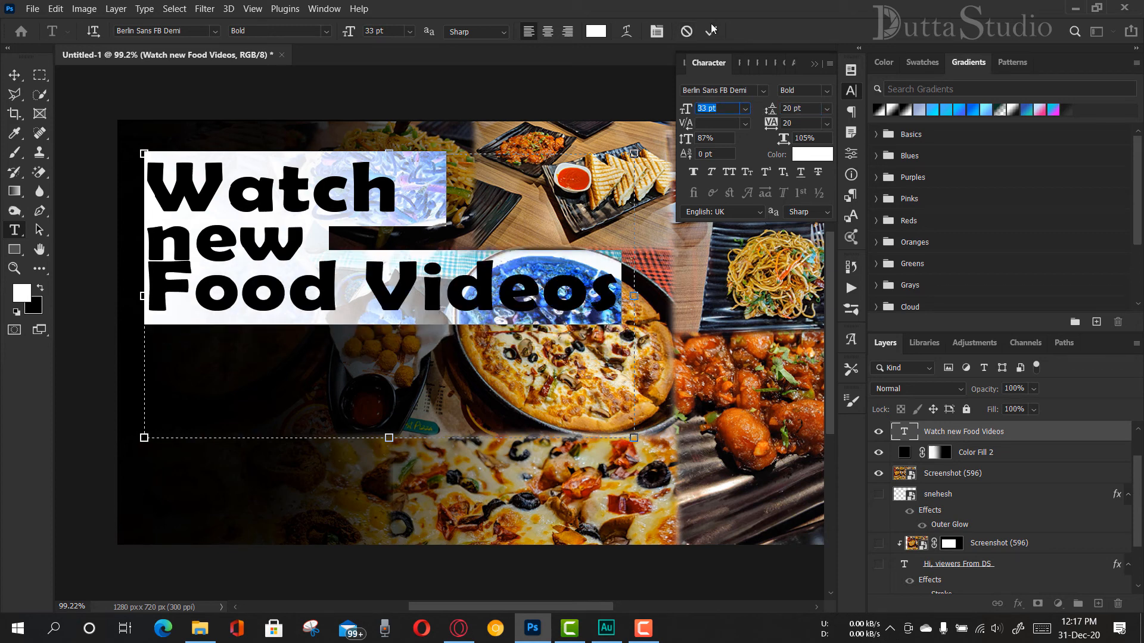
{"action": "left_click", "coordinate": [711, 31]}
{"action": "key", "text": "v"}
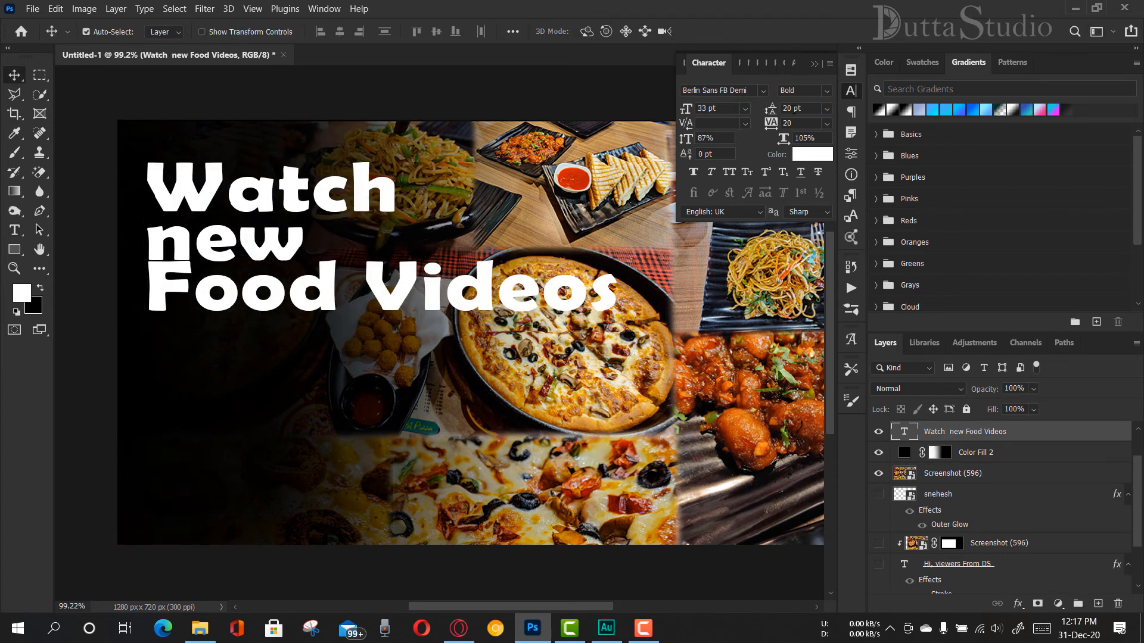
{"action": "left_click_drag", "start_coordinate": [770, 112], "coordinate": [772, 111]}
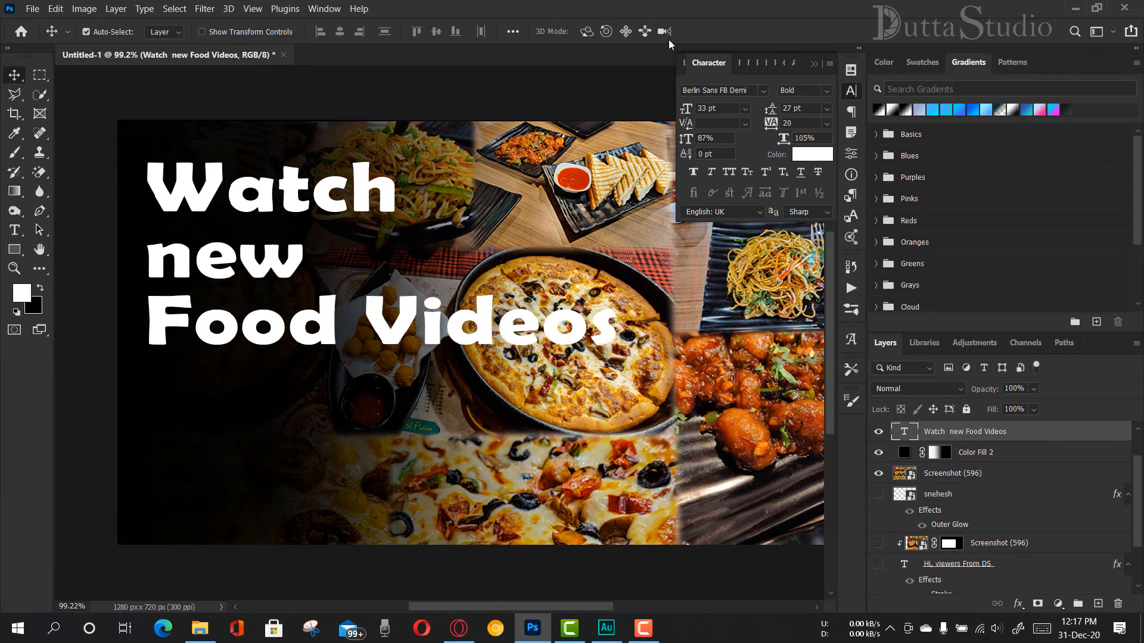
{"action": "left_click", "coordinate": [814, 64]}
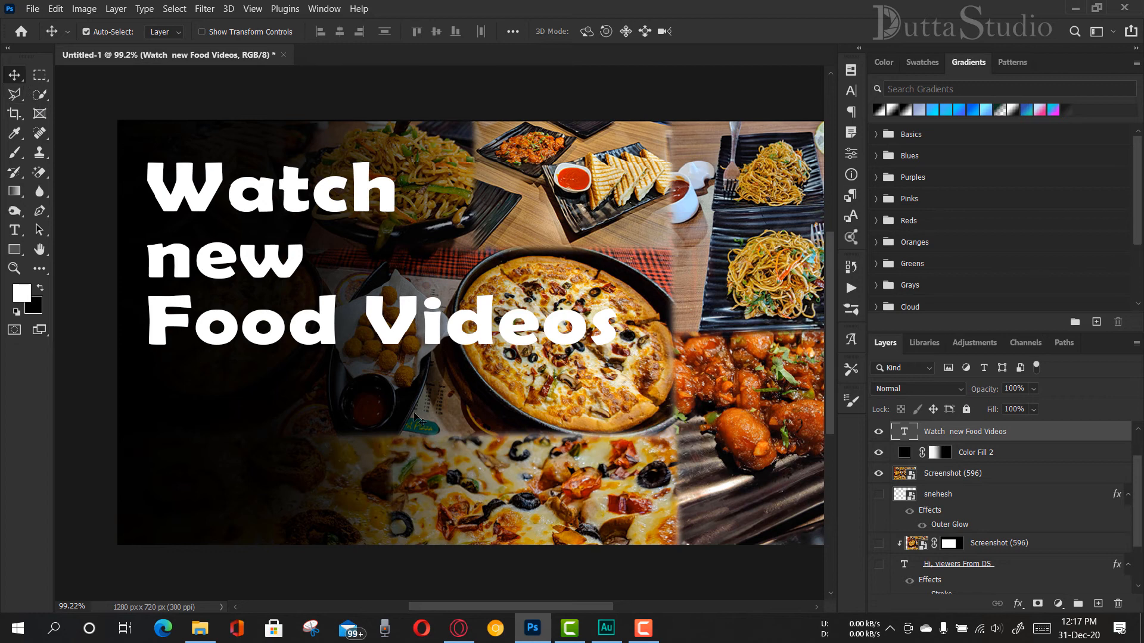
- Scale the text block to about 58% and place it over the dark upper-left area of the canvas
{"action": "key", "text": "ctrl+t"}
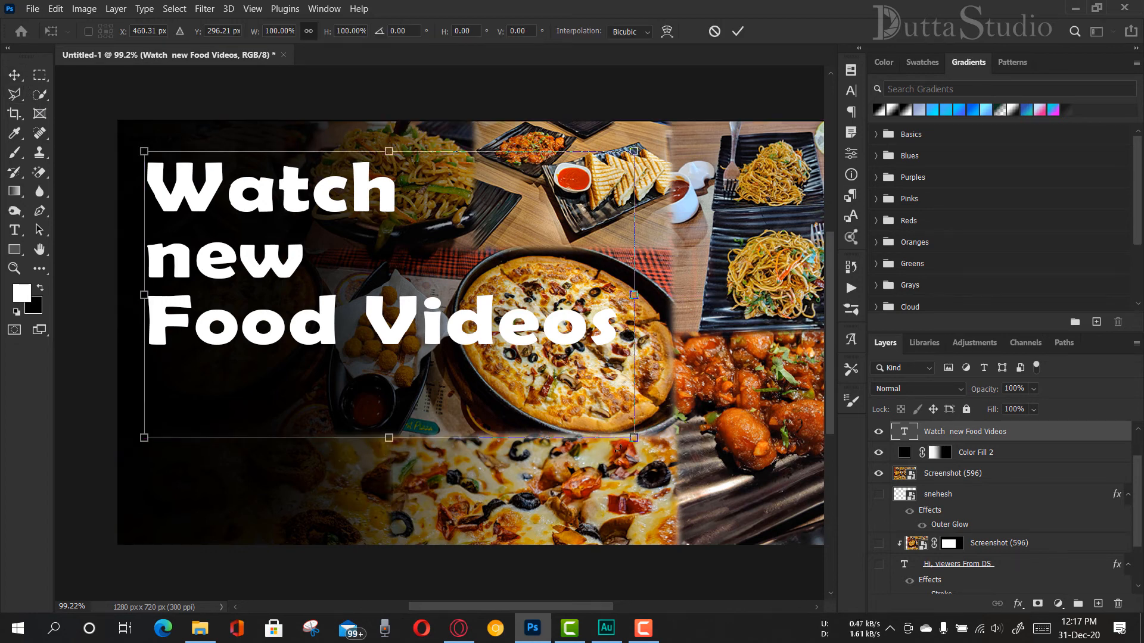
{"action": "left_click_drag", "start_coordinate": [634, 294], "coordinate": [416, 294]}
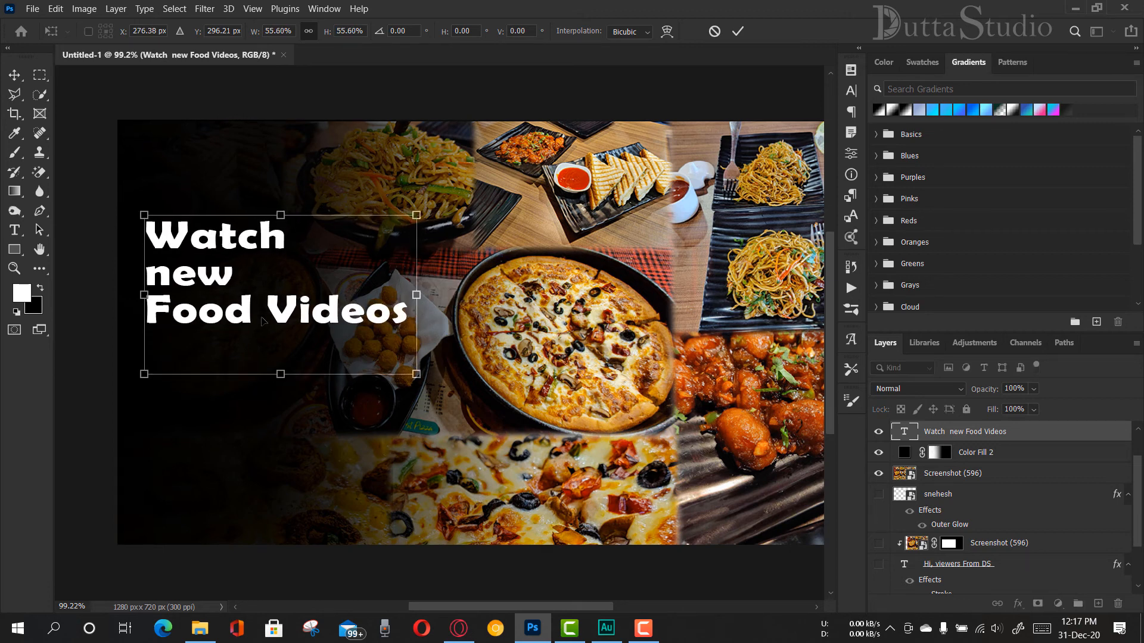
{"action": "left_click_drag", "start_coordinate": [271, 314], "coordinate": [267, 261]}
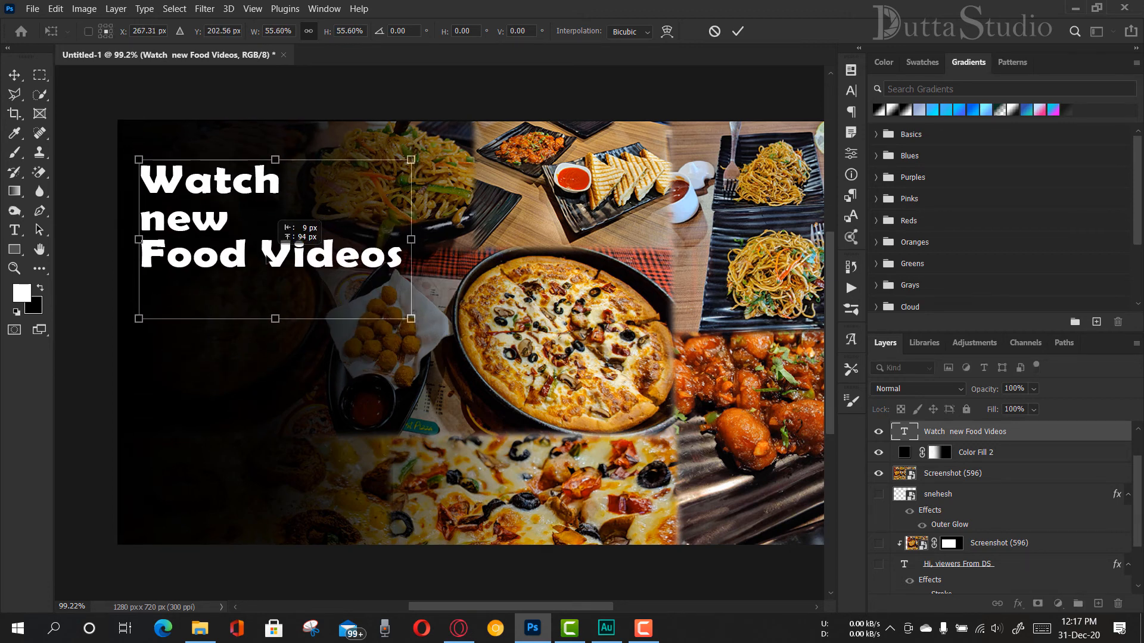
{"action": "left_click_drag", "start_coordinate": [411, 319], "coordinate": [424, 327]}
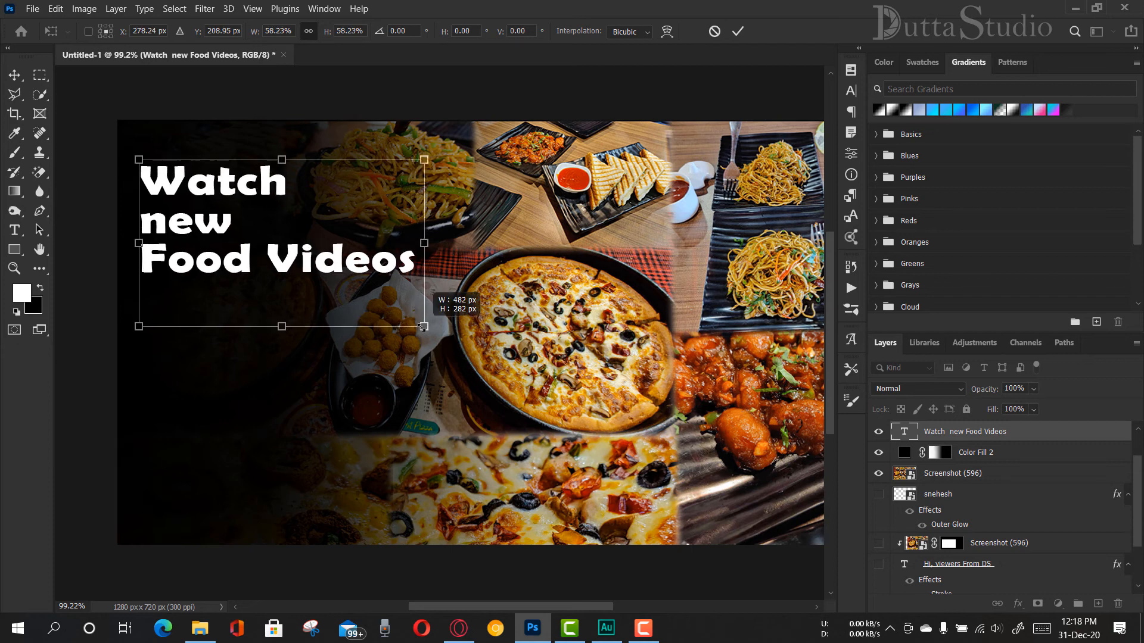
{"action": "left_click", "coordinate": [738, 31]}
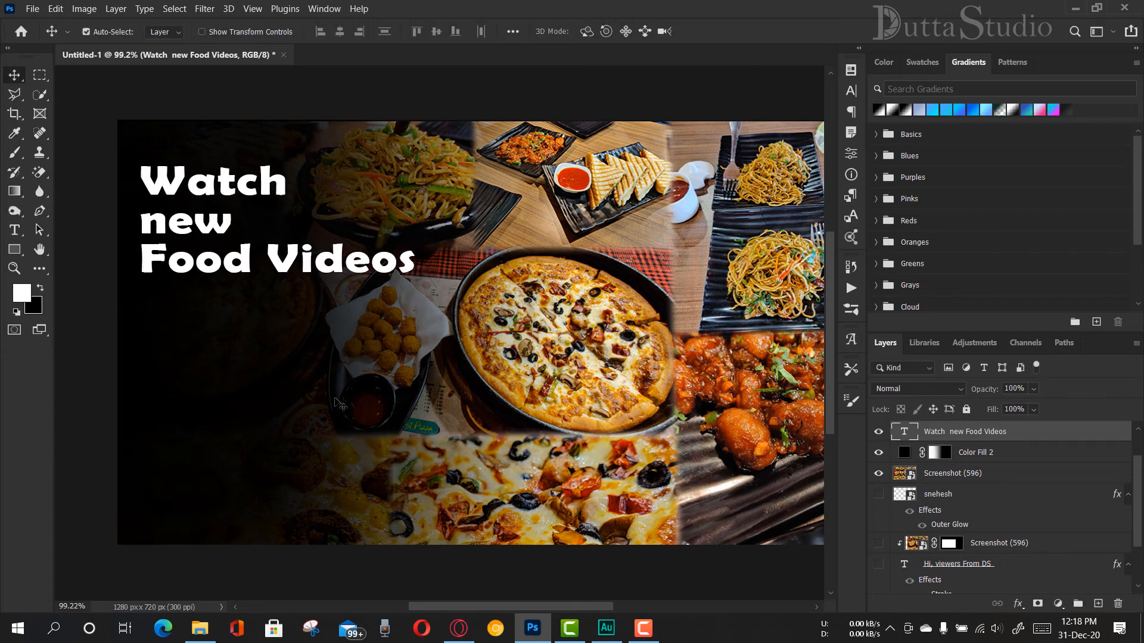
- Zoom out to 50% to view the whole composition
{"action": "left_click", "coordinate": [13, 269]}
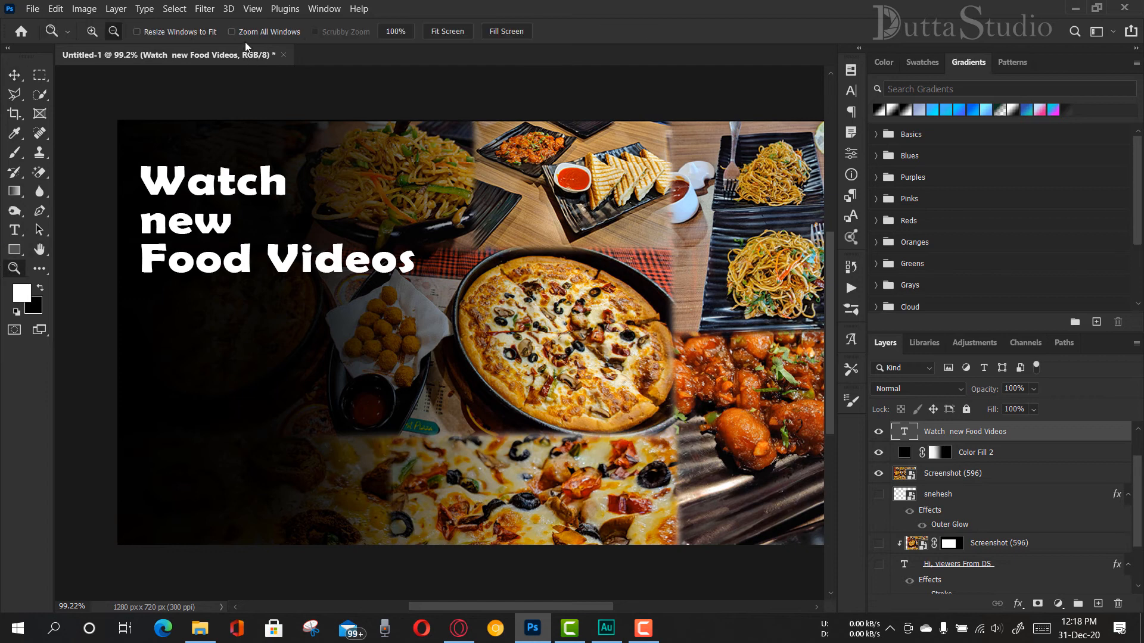
{"action": "left_click", "coordinate": [284, 204]}
{"action": "left_click", "coordinate": [283, 205]}
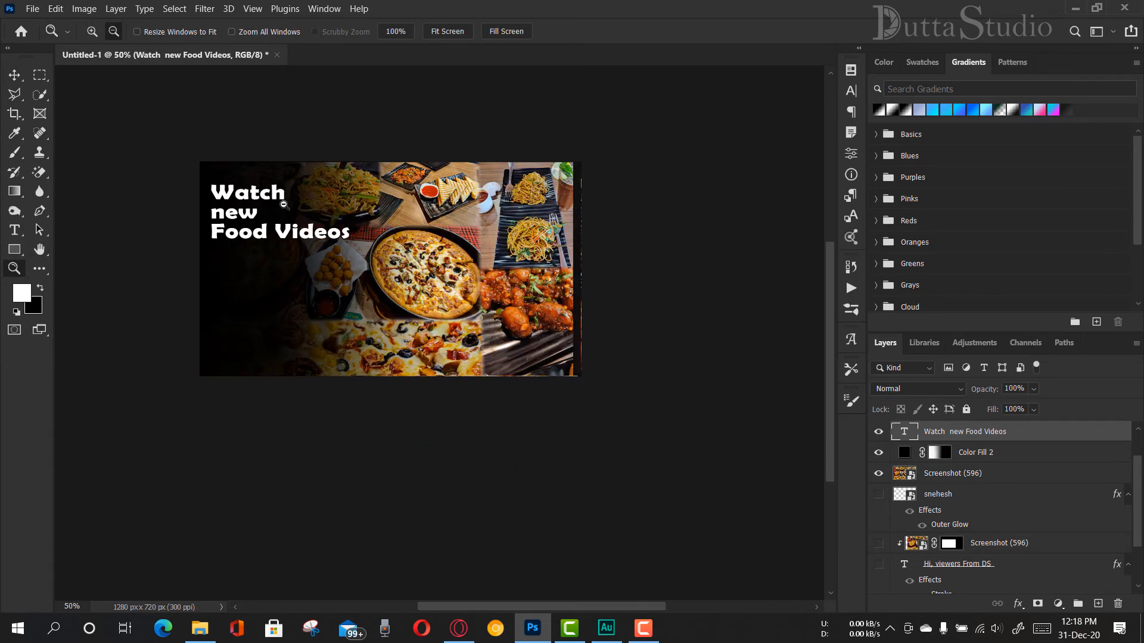
- Hide the "Watch new Food Videos" text, the Color Fill 2 layer and the Screenshot (596) photo beneath it
{"action": "left_click", "coordinate": [284, 204]}
{"action": "left_click", "coordinate": [283, 204]}
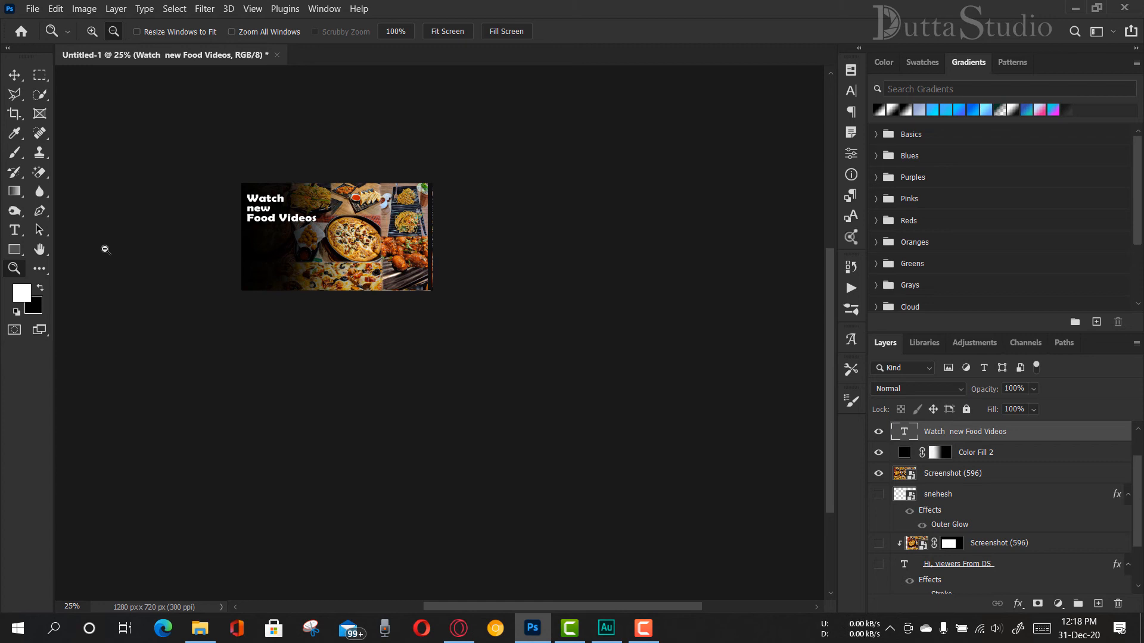
{"action": "left_click", "coordinate": [442, 31]}
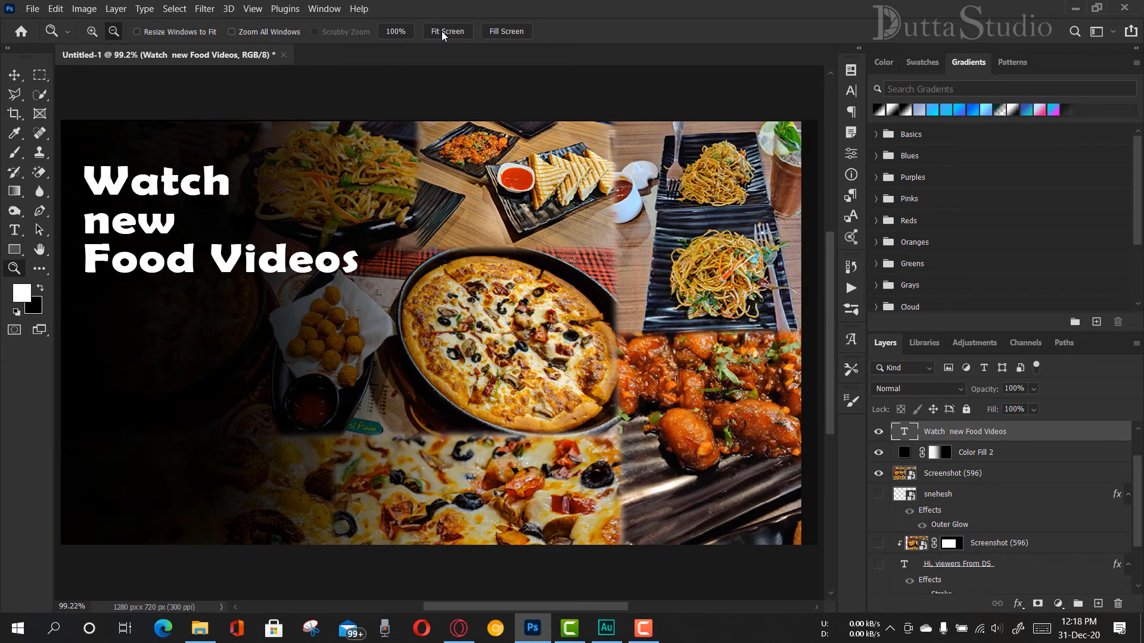
{"action": "left_click", "coordinate": [878, 452]}
{"action": "left_click", "coordinate": [878, 431]}
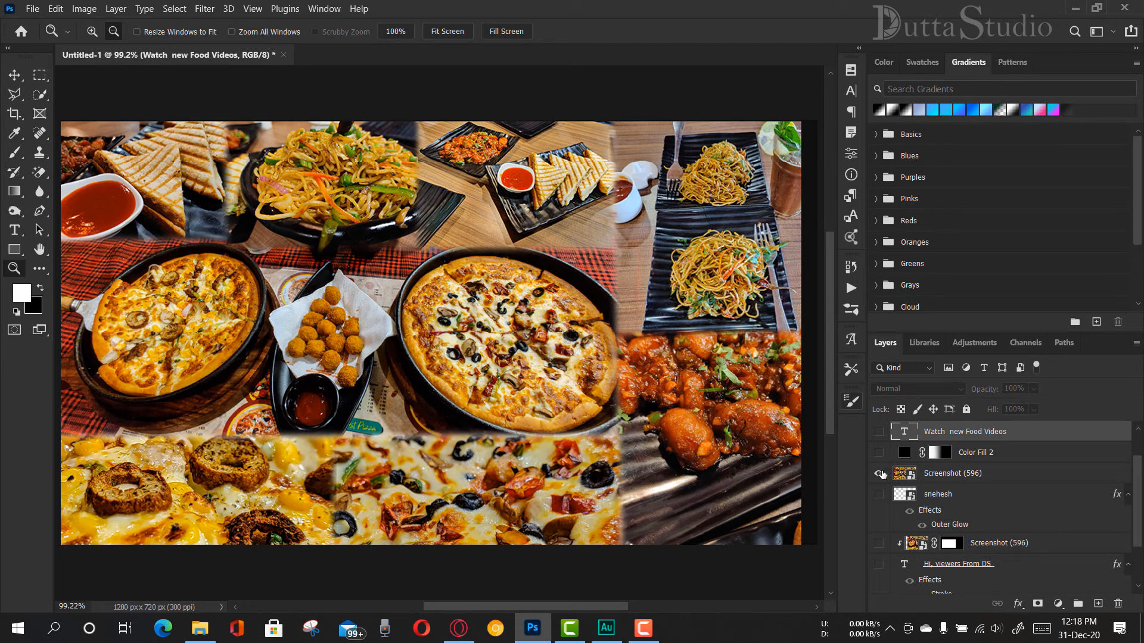
{"action": "left_click", "coordinate": [879, 473]}
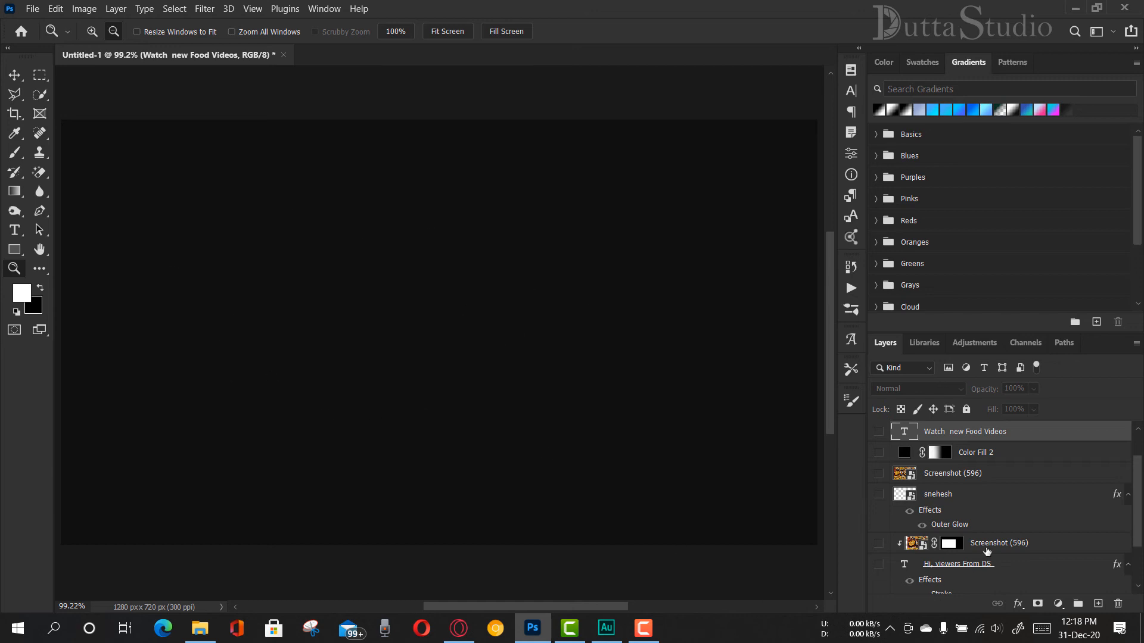
- Draw a white rectangle about 1288 by 236 px across the full width of the canvas's middle, above Layer 1
{"action": "scroll", "coordinate": [1012, 543], "scroll_direction": "down", "scroll_amount": 2}
{"action": "scroll", "coordinate": [960, 564], "scroll_direction": "up", "scroll_amount": 3}
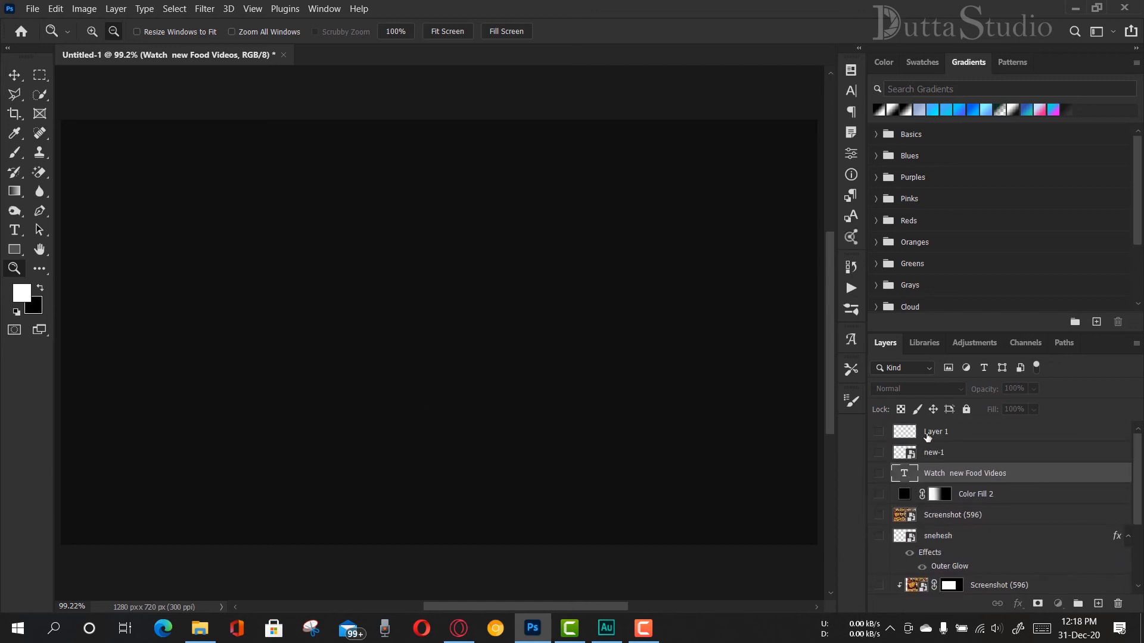
{"action": "left_click", "coordinate": [926, 439]}
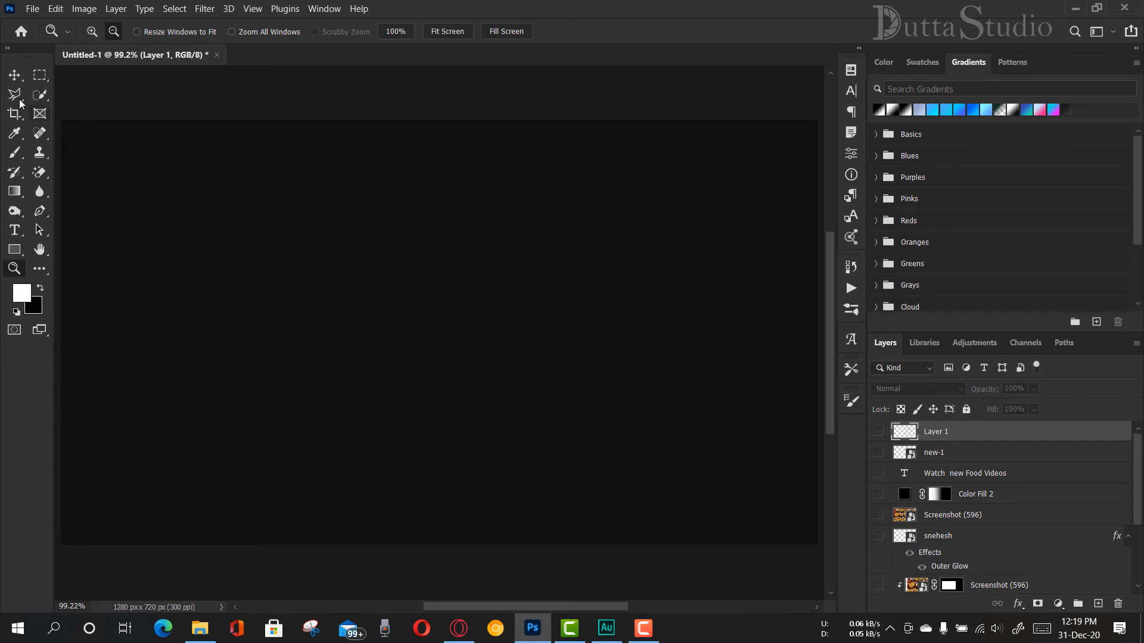
{"action": "left_click", "coordinate": [14, 74]}
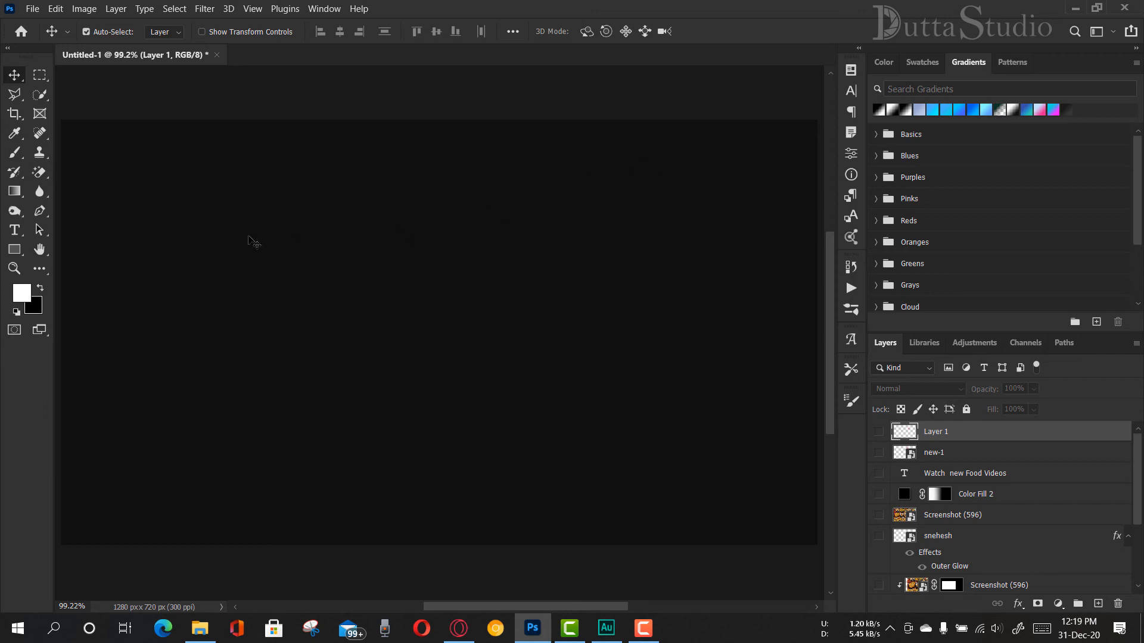
{"action": "left_click", "coordinate": [15, 250]}
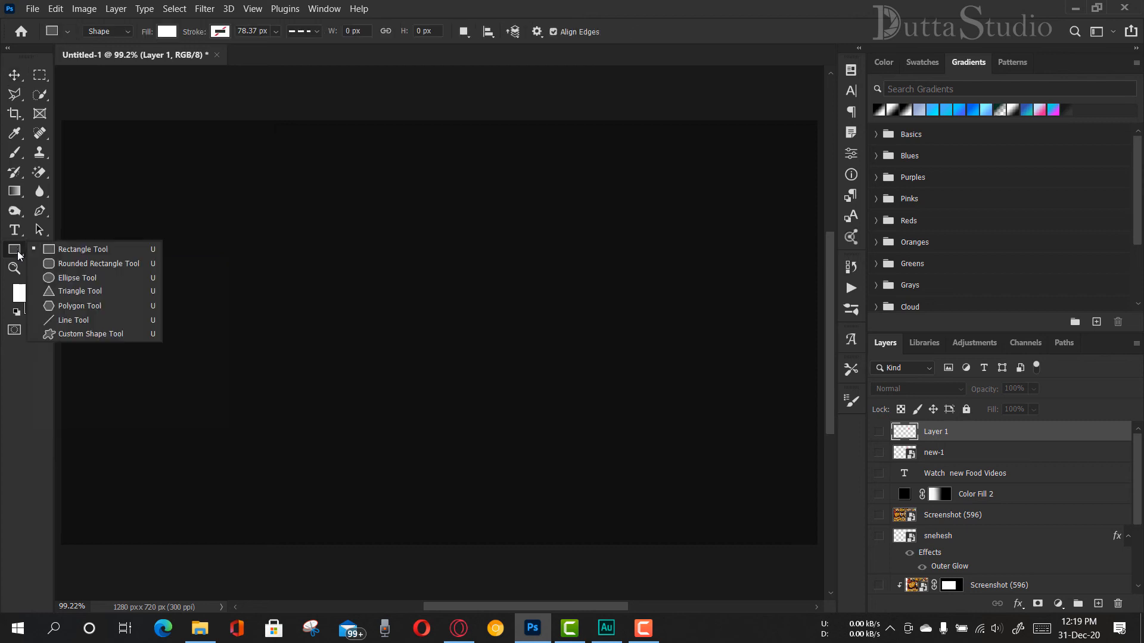
{"action": "left_click", "coordinate": [61, 255]}
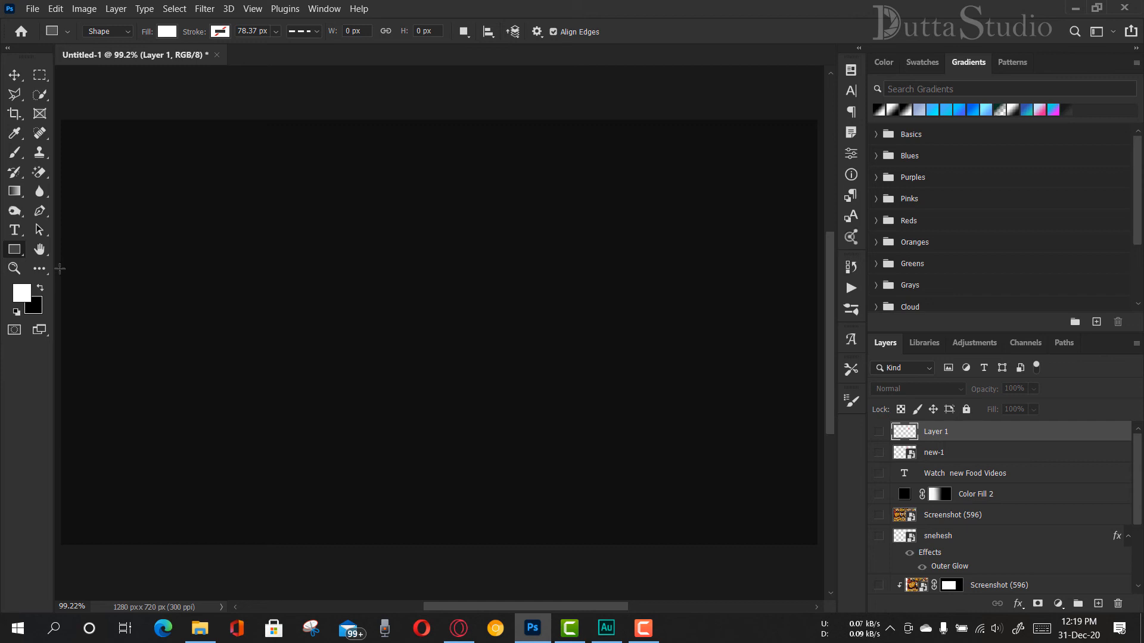
{"action": "left_click_drag", "start_coordinate": [60, 268], "coordinate": [818, 407]}
{"action": "left_click_drag", "start_coordinate": [819, 407], "coordinate": [819, 407]}
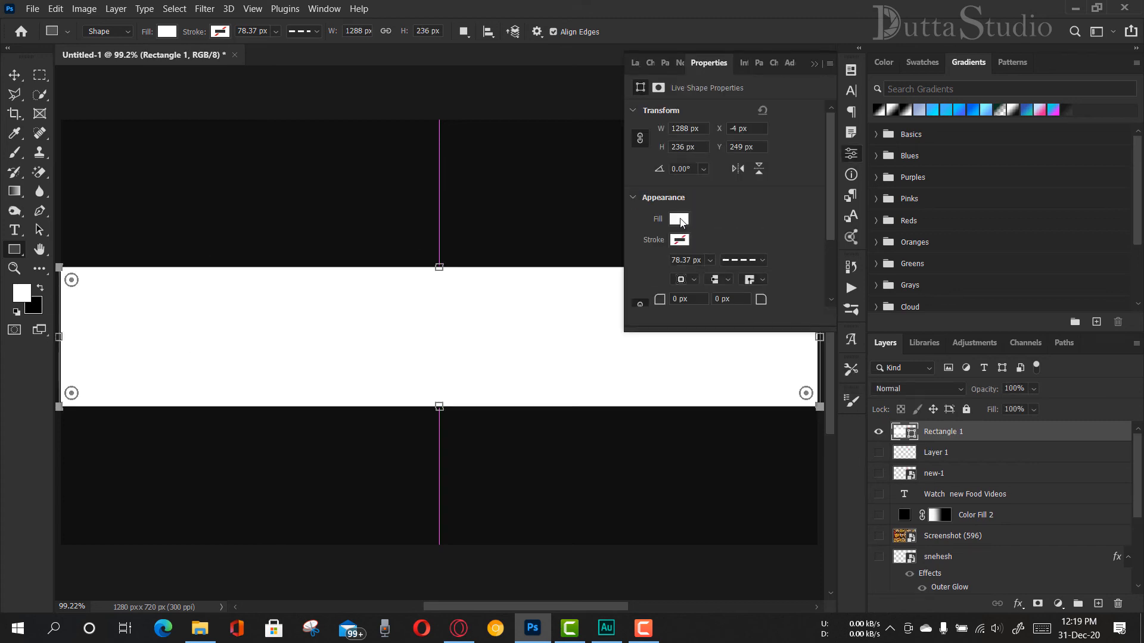
- Change the rectangle's fill to yellow
{"action": "left_click", "coordinate": [680, 220]}
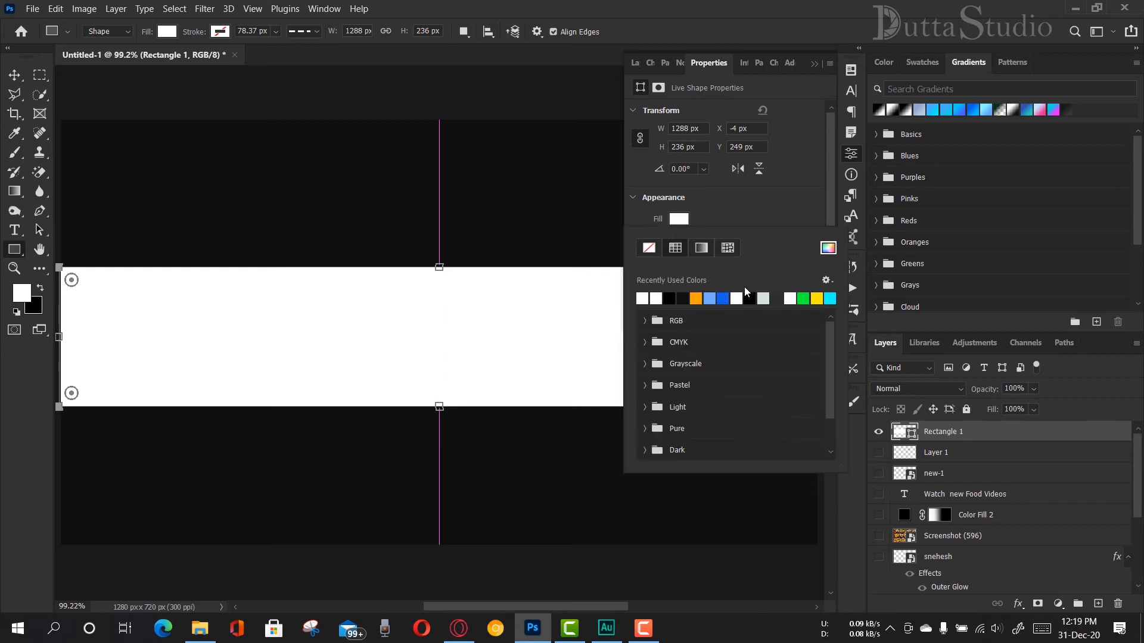
{"action": "left_click", "coordinate": [818, 298]}
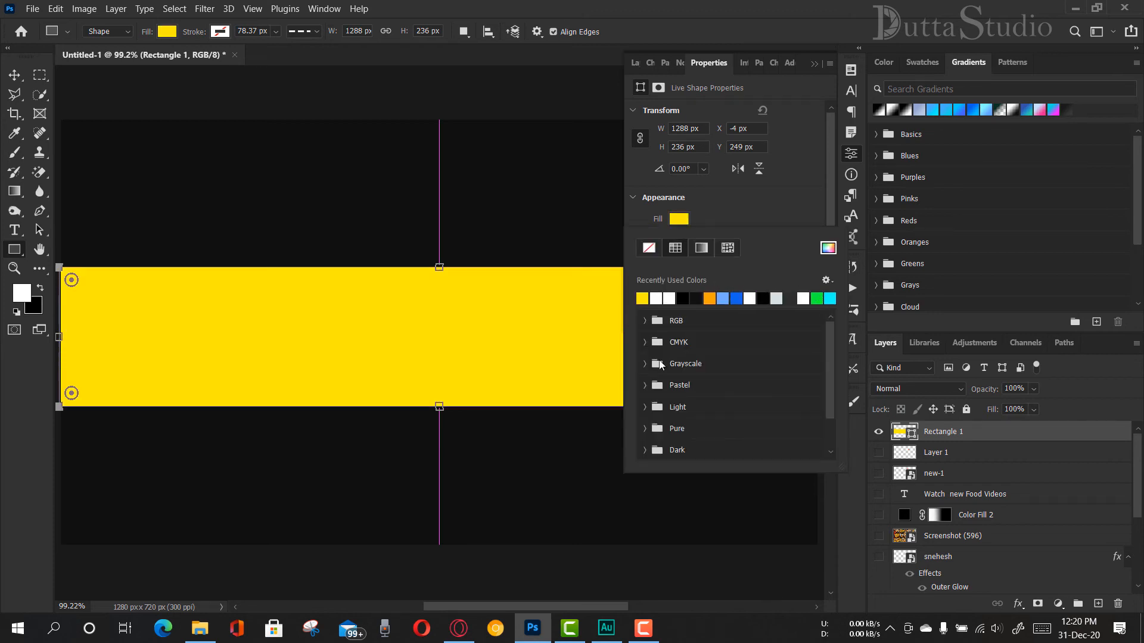
{"action": "left_click", "coordinate": [813, 65]}
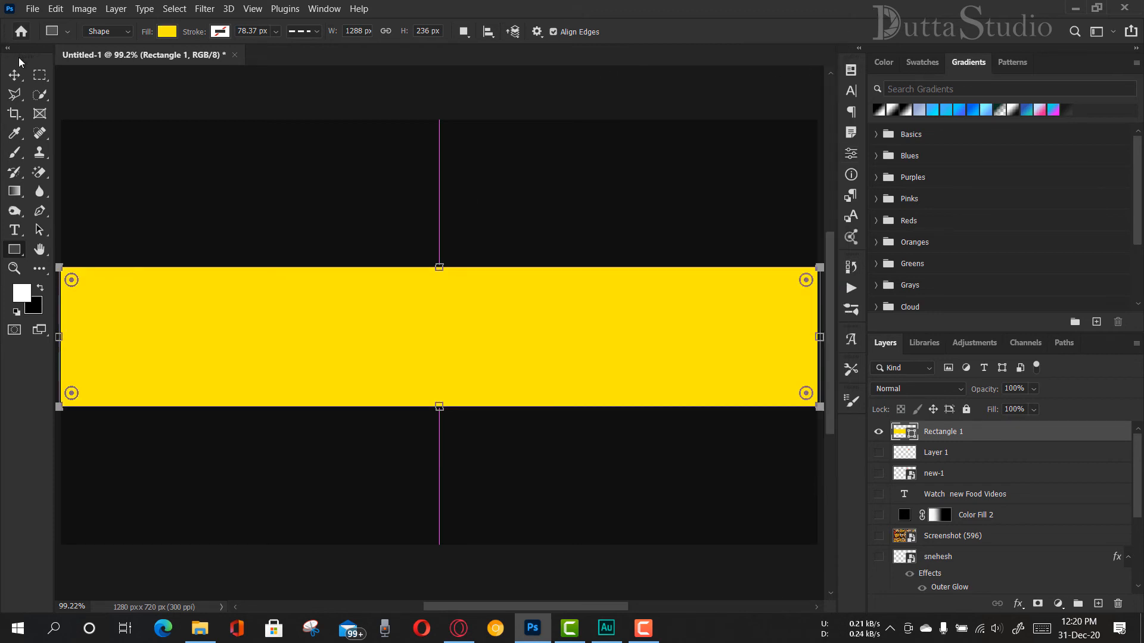
{"action": "left_click", "coordinate": [11, 78]}
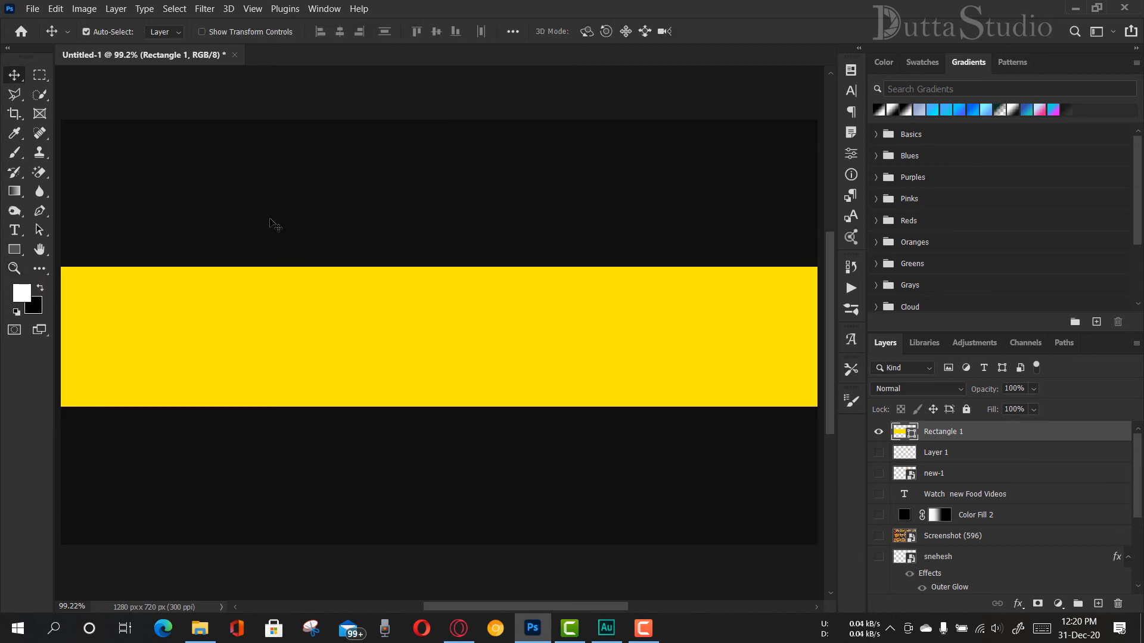
- Add a text box above the yellow band reading "Welcome to my" and center its text
{"action": "left_click", "coordinate": [13, 231]}
{"action": "left_click_drag", "start_coordinate": [90, 144], "coordinate": [792, 253]}
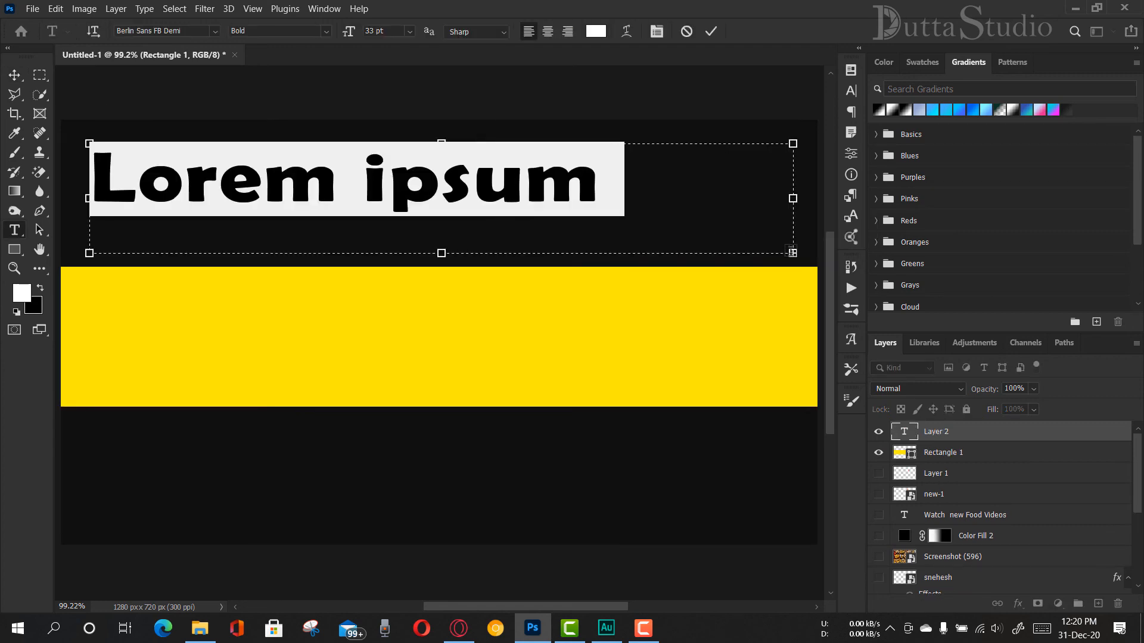
{"action": "key", "text": "BackSpace"}
{"action": "type", "text": "W"}
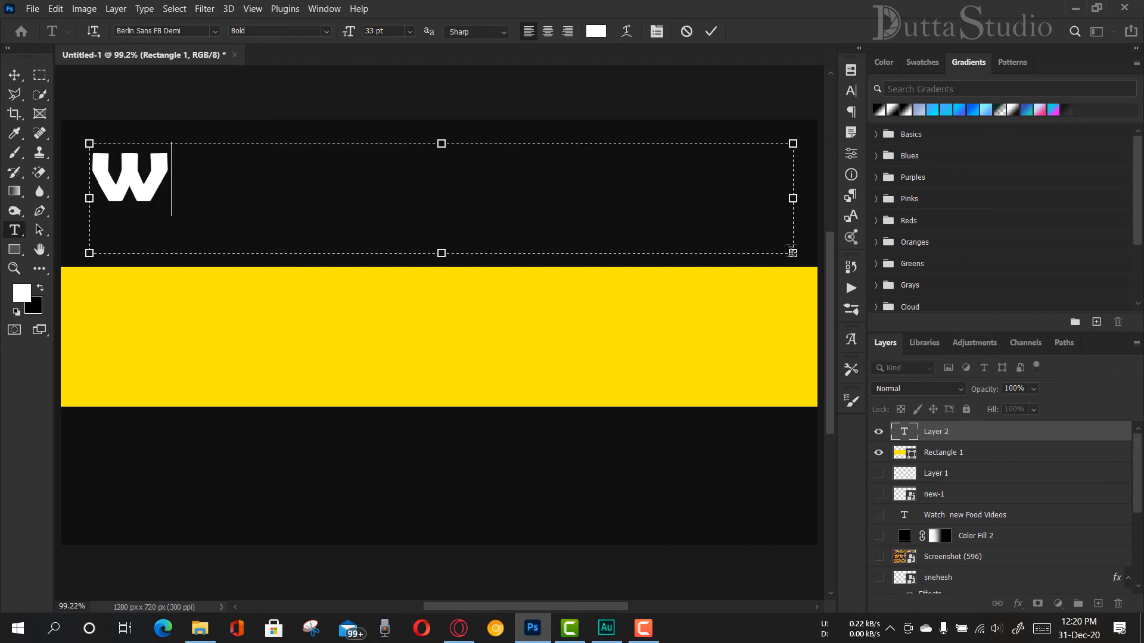
{"action": "type", "text": "elco"}
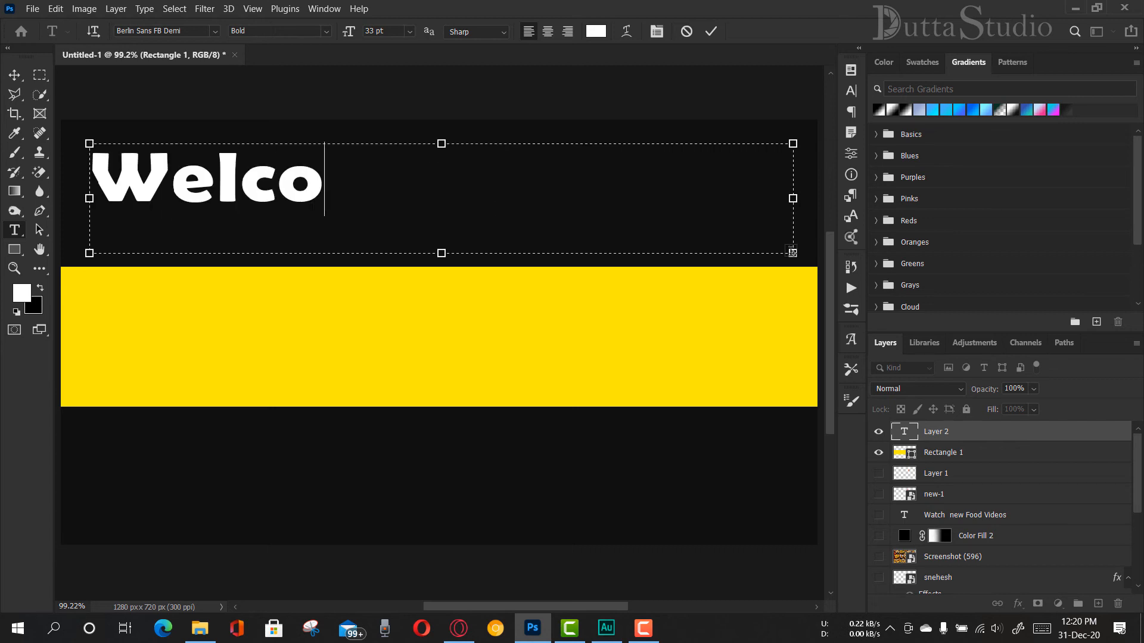
{"action": "type", "text": "me to my"}
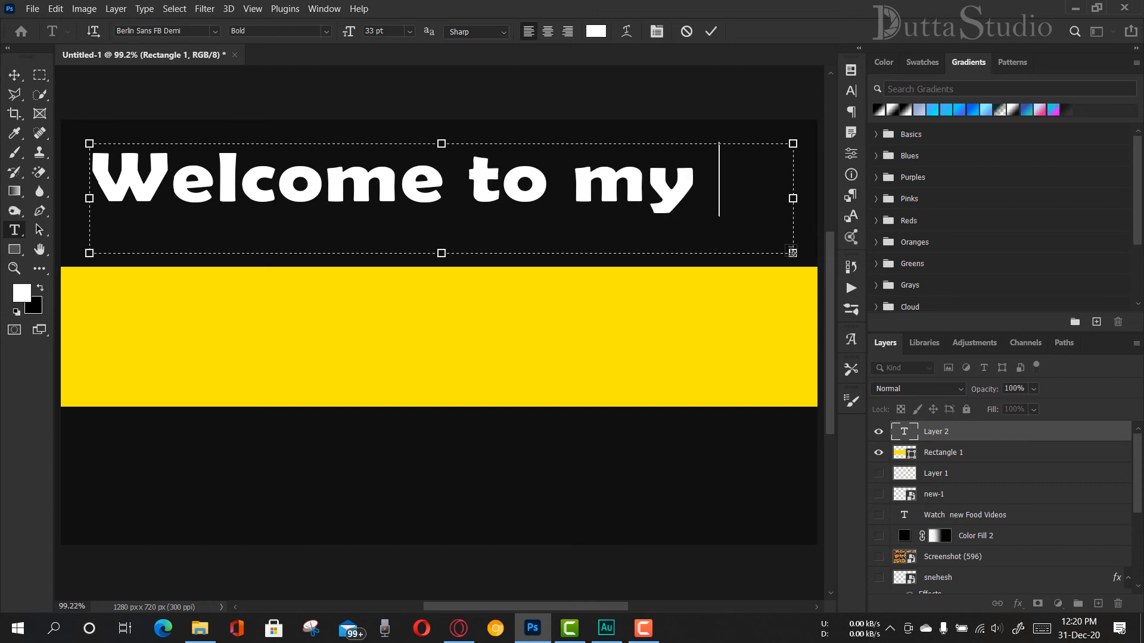
{"action": "key", "text": "ctrl+a"}
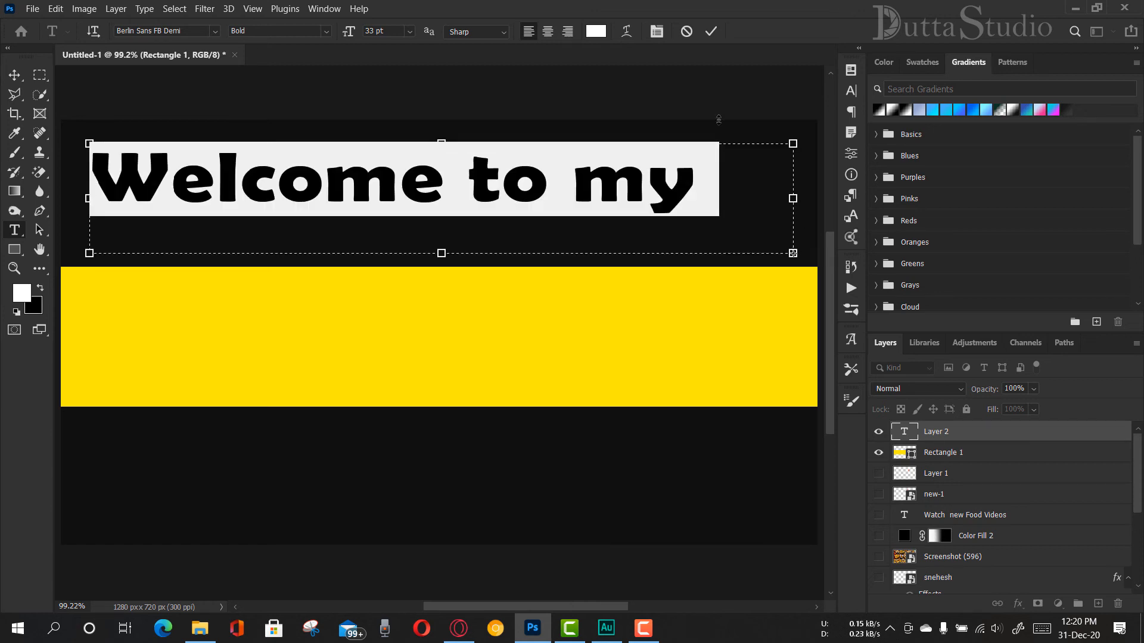
{"action": "left_click", "coordinate": [547, 31]}
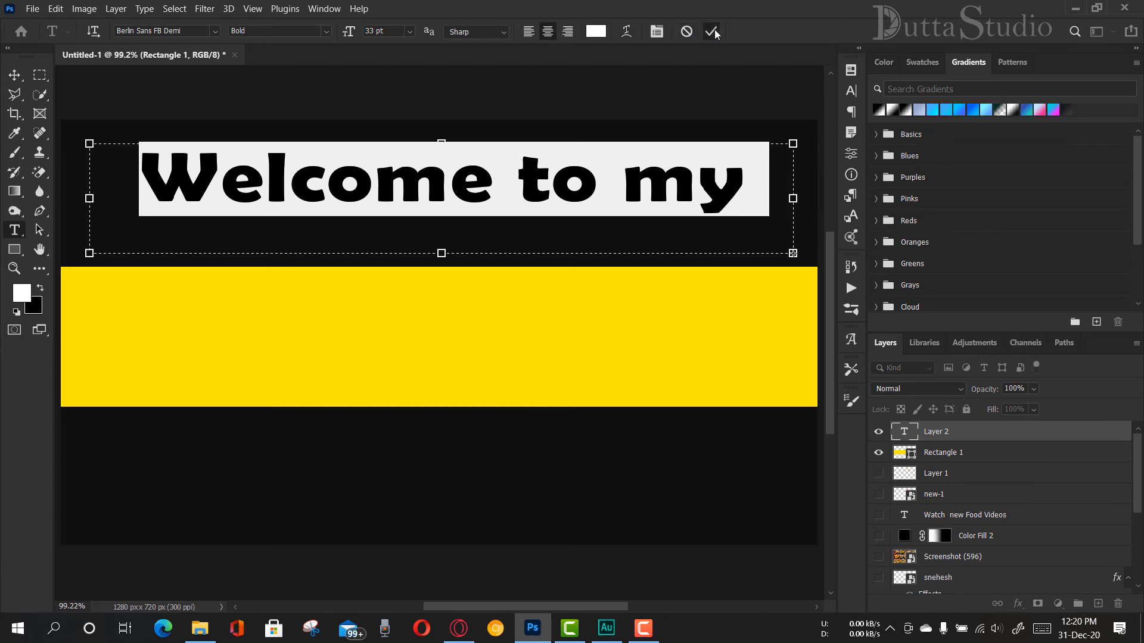
{"action": "left_click", "coordinate": [711, 31]}
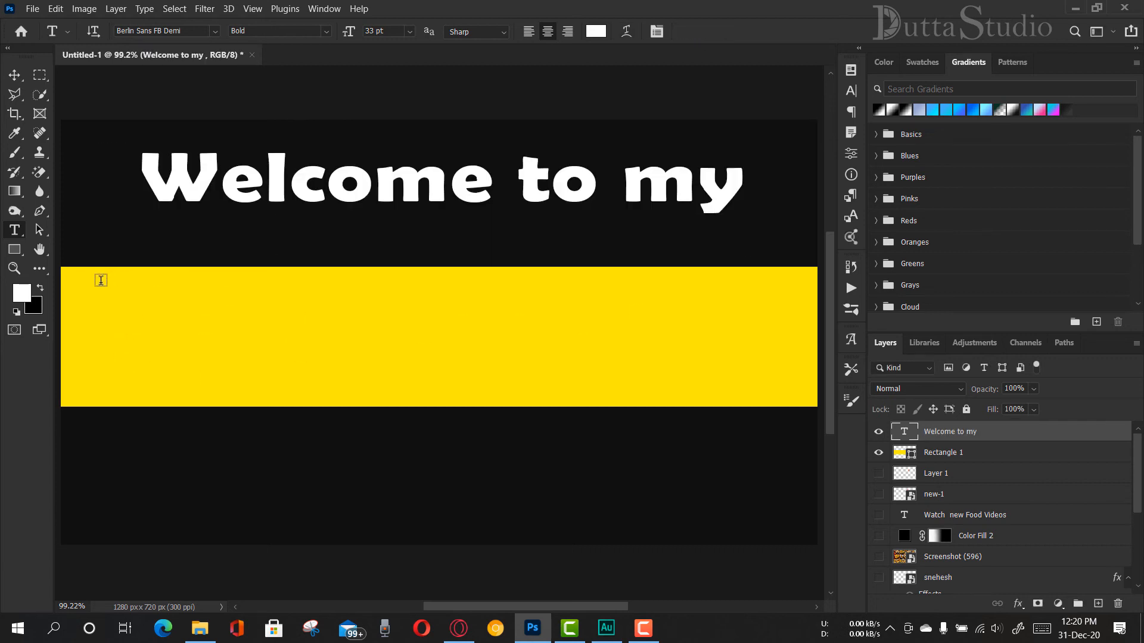
- Add a text box inside the yellow band reading "Youtube Channel"
{"action": "left_click_drag", "start_coordinate": [90, 284], "coordinate": [793, 393]}
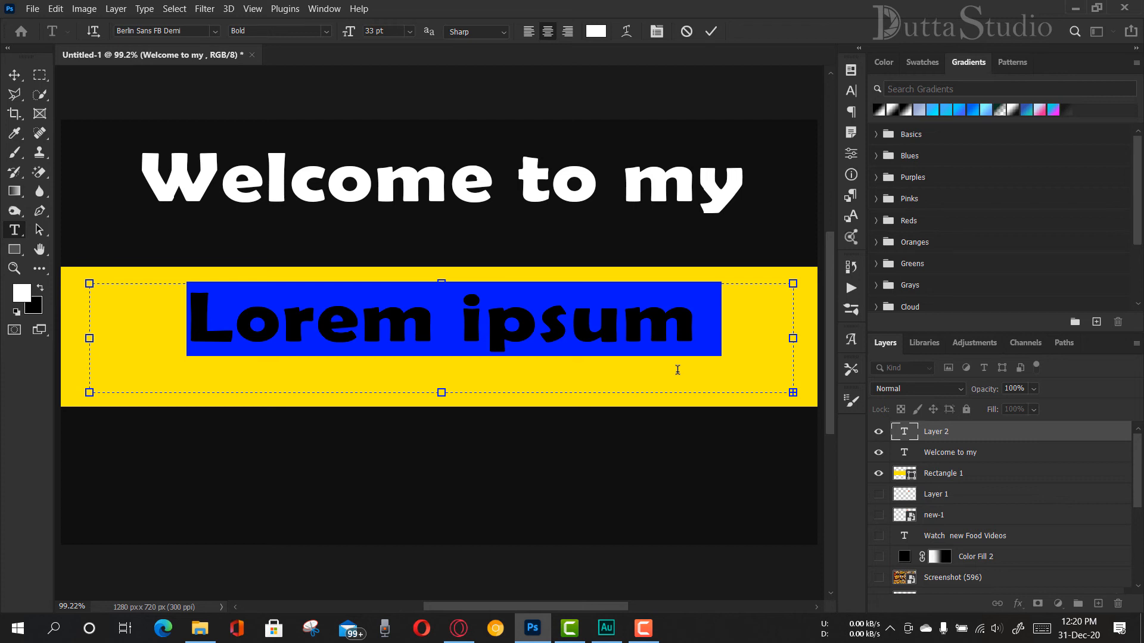
{"action": "type", "text": "Youtube"}
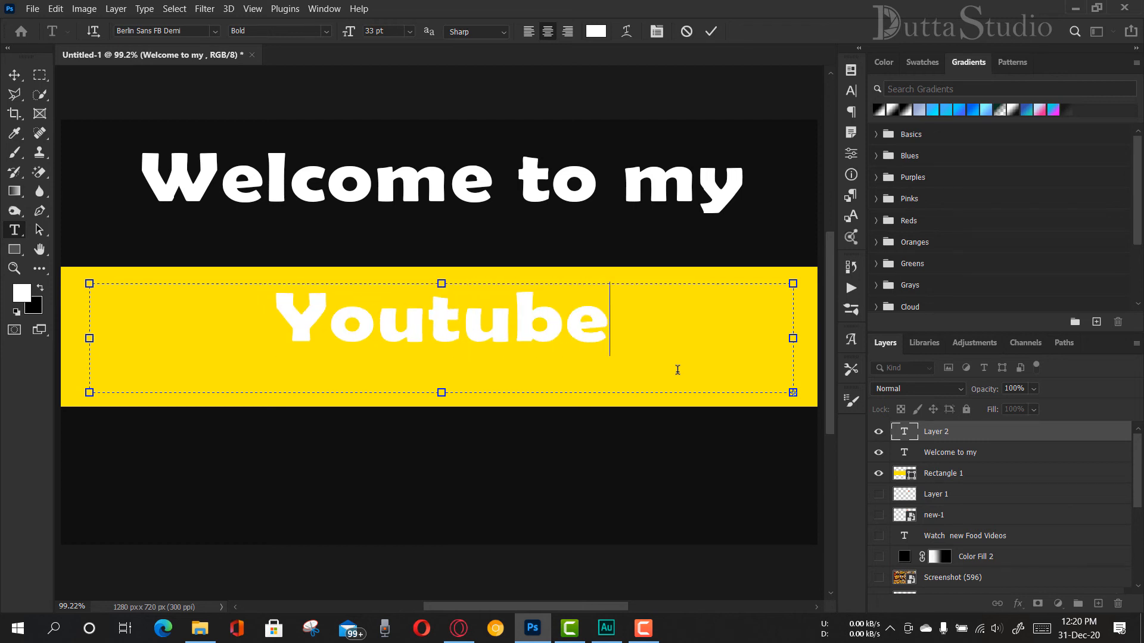
{"action": "type", "text": " Cha"}
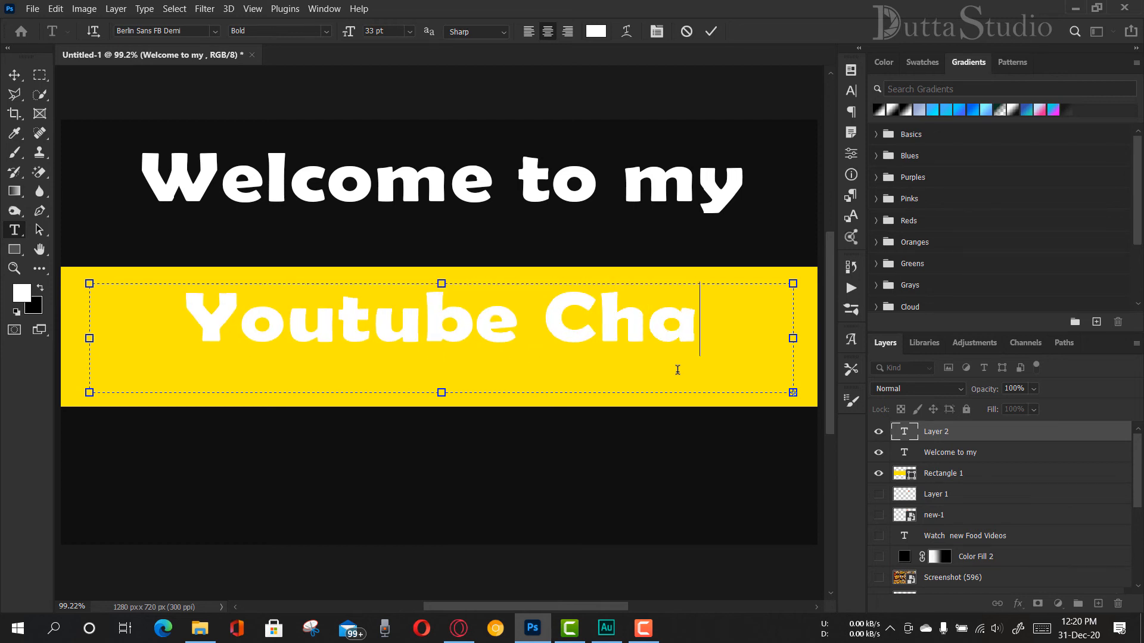
{"action": "type", "text": "nnel"}
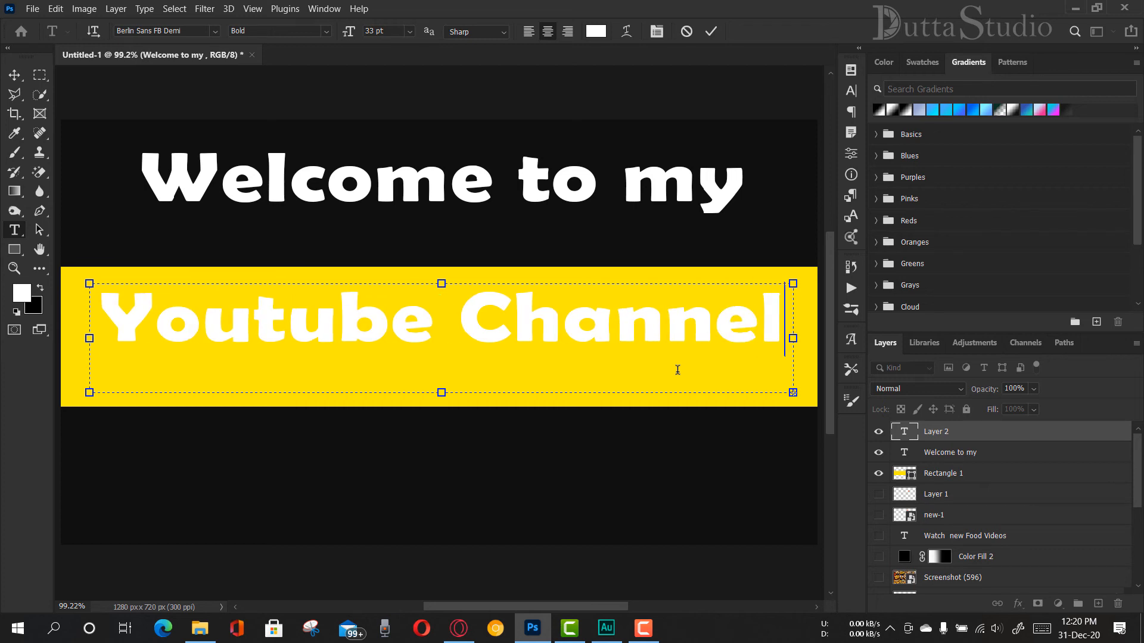
- Set the color of the whole "Youtube Channel" text to black (000000)
{"action": "key", "text": "ctrl+a"}
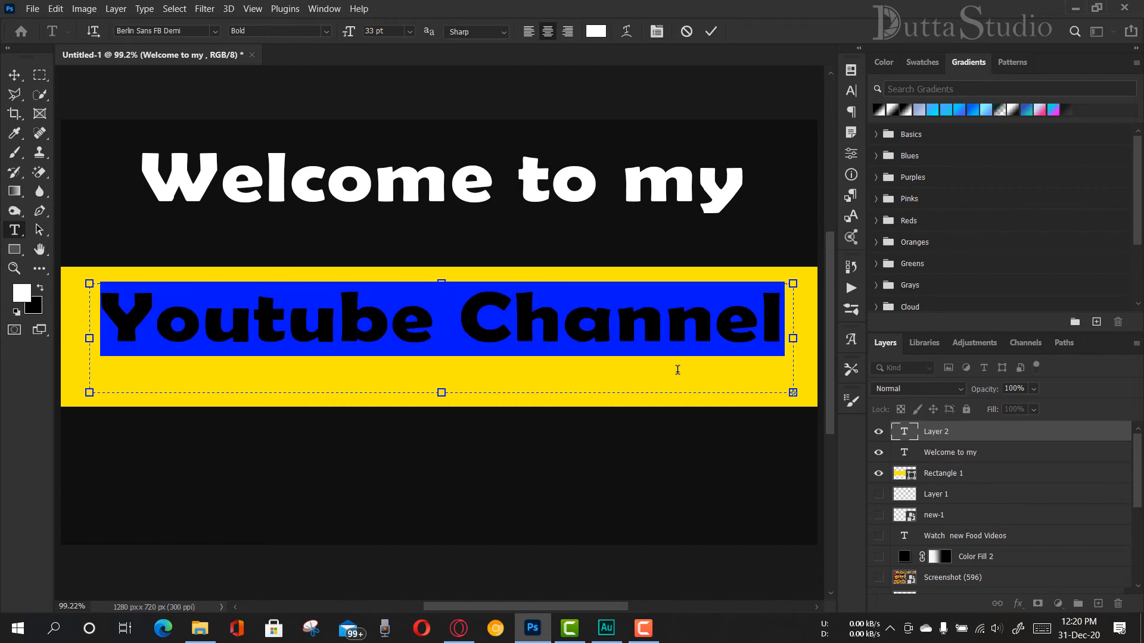
{"action": "left_click", "coordinate": [596, 31]}
{"action": "type", "text": "ff0000"}
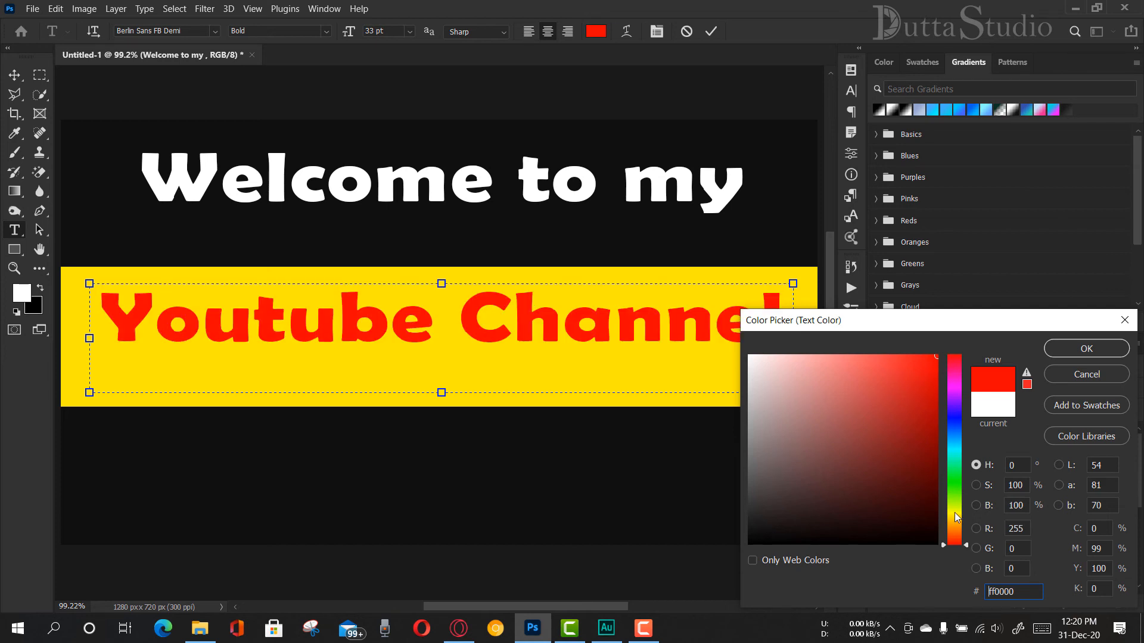
{"action": "type", "text": "000000"}
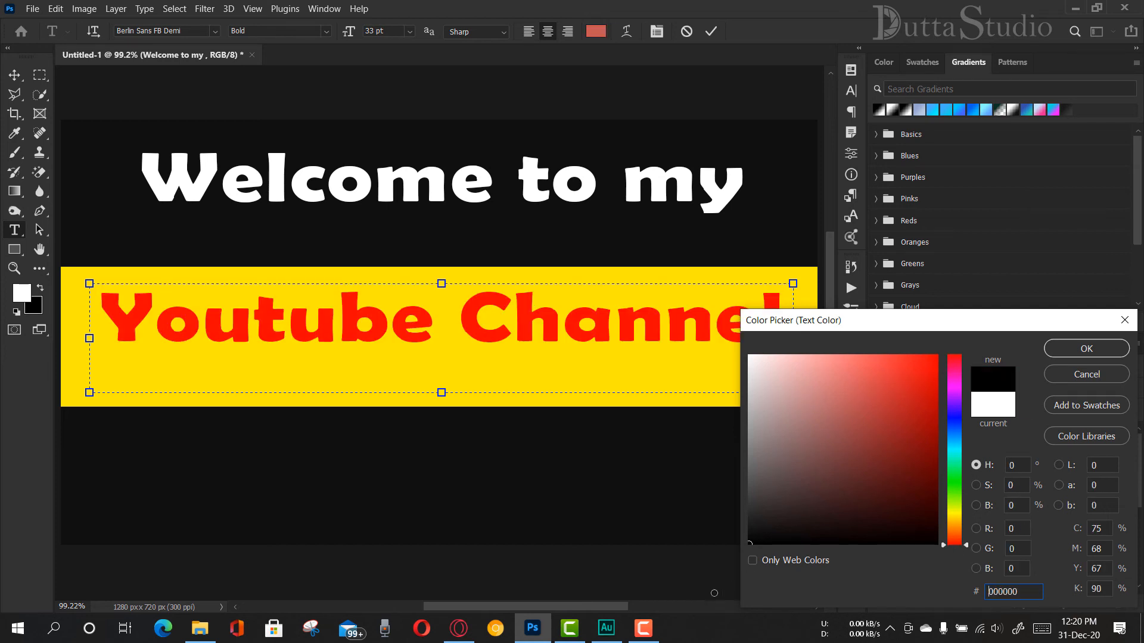
{"action": "left_click", "coordinate": [1086, 350]}
{"action": "left_click", "coordinate": [710, 32]}
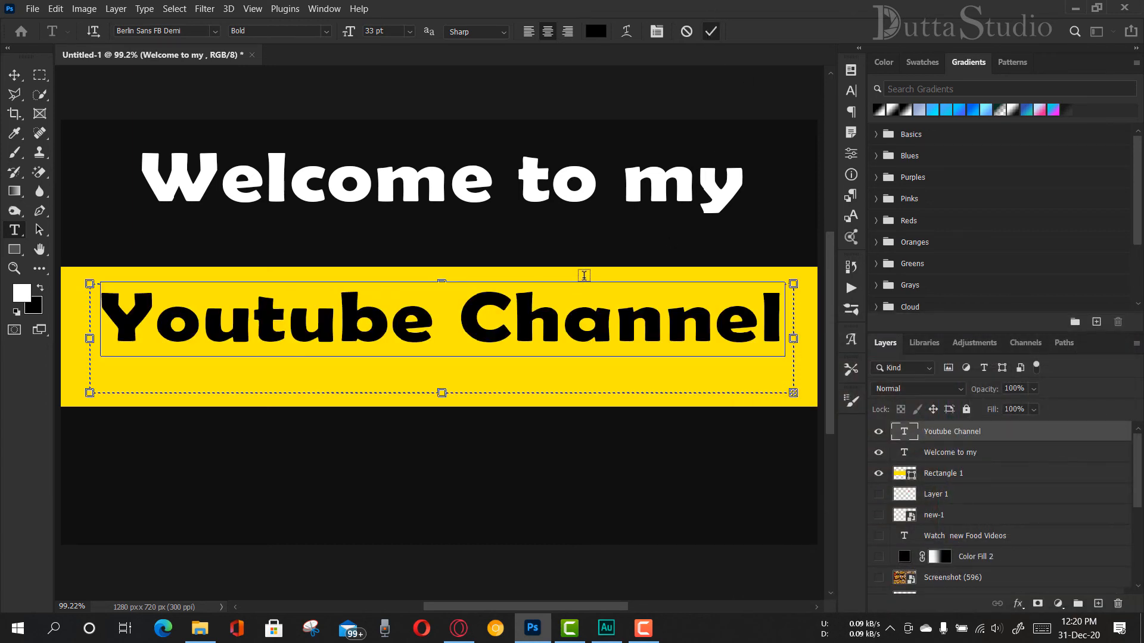
- Shift the "Youtube Channel" text slightly down in the yellow band and color the word "Youtube" red (ff0000)
{"action": "left_click", "coordinate": [14, 74]}
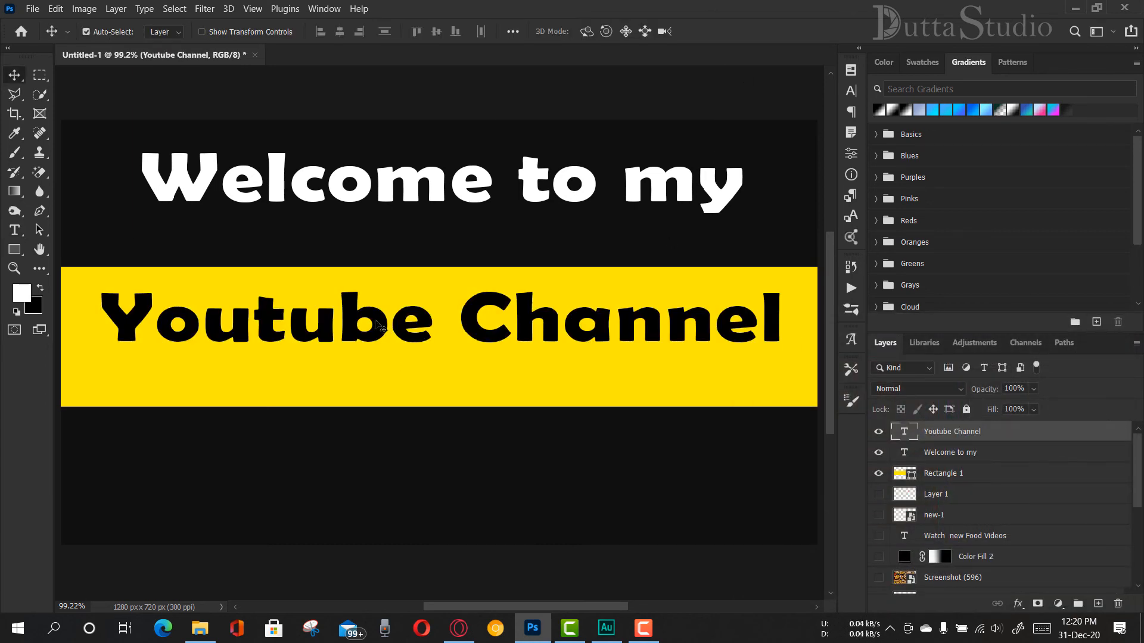
{"action": "double_click", "coordinate": [429, 348]}
{"action": "left_click_drag", "start_coordinate": [429, 348], "coordinate": [99, 348]}
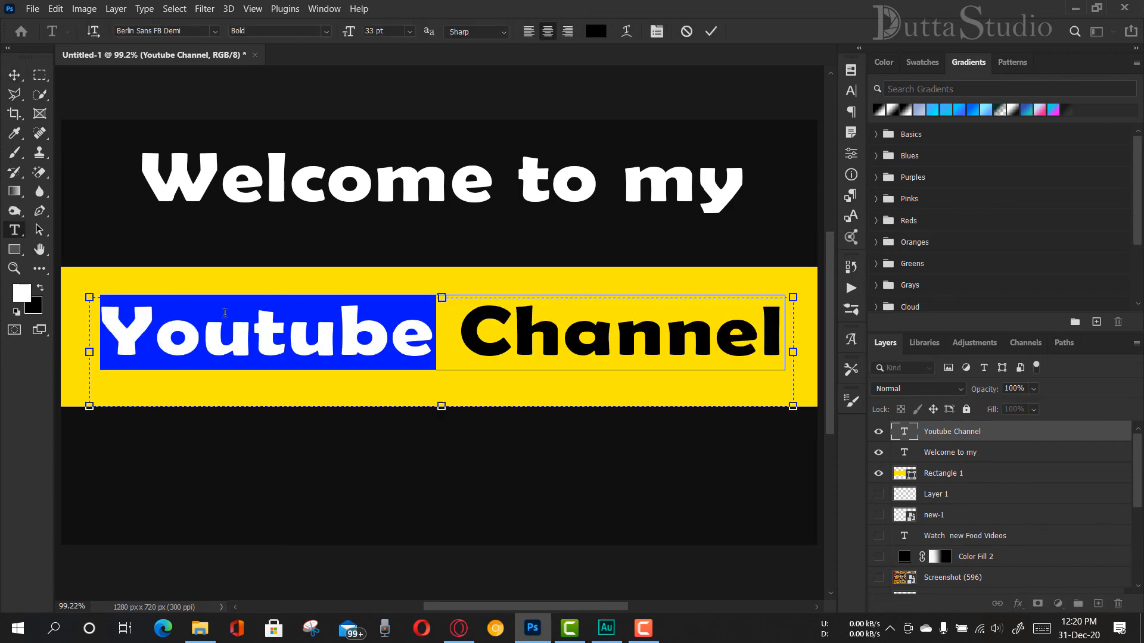
{"action": "left_click", "coordinate": [595, 31]}
{"action": "type", "text": "ff2727"}
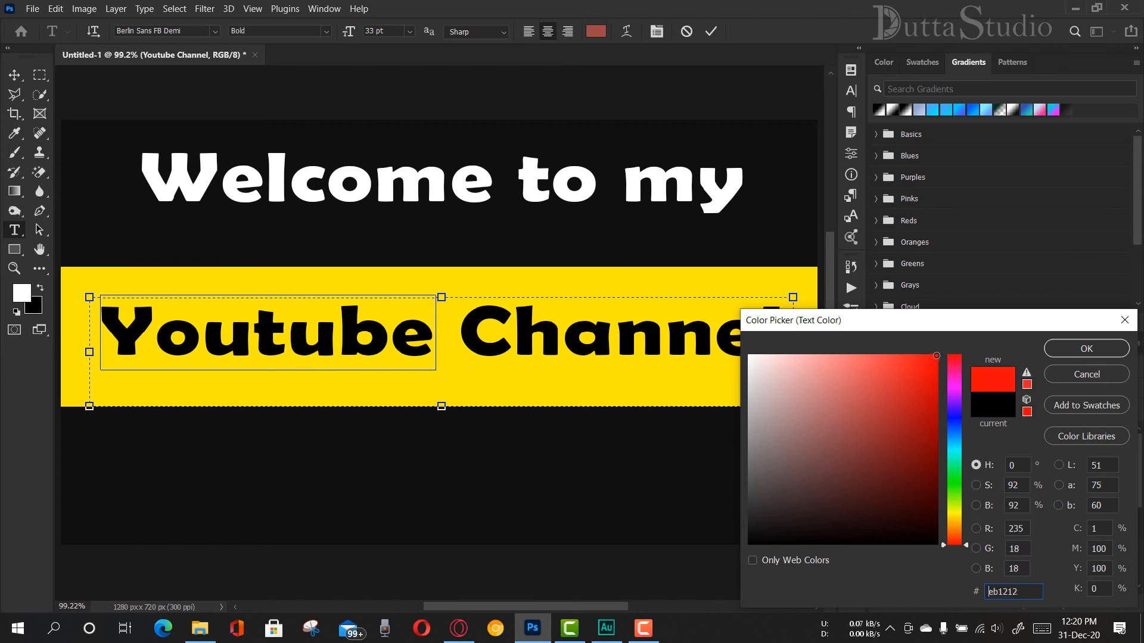
{"action": "mouse_move", "coordinate": [909, 334]}
{"action": "left_mouse_down"}
{"action": "mouse_move", "coordinate": [966, 367]}
{"action": "mouse_move", "coordinate": [969, 338]}
{"action": "left_mouse_up"}
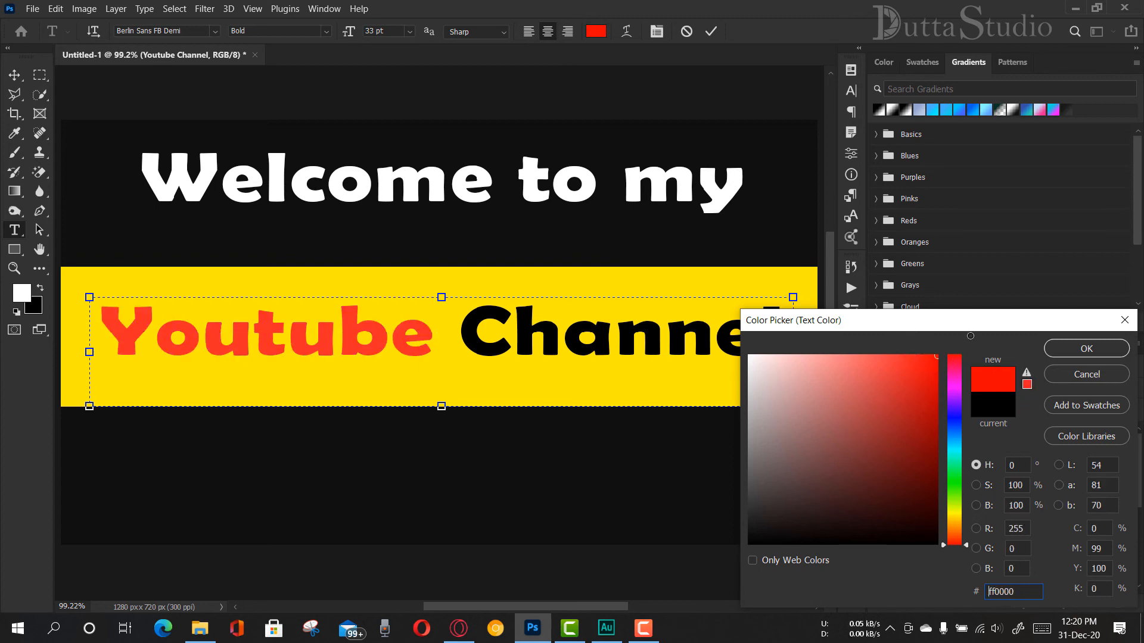
{"action": "left_click_drag", "start_coordinate": [959, 541], "coordinate": [967, 337]}
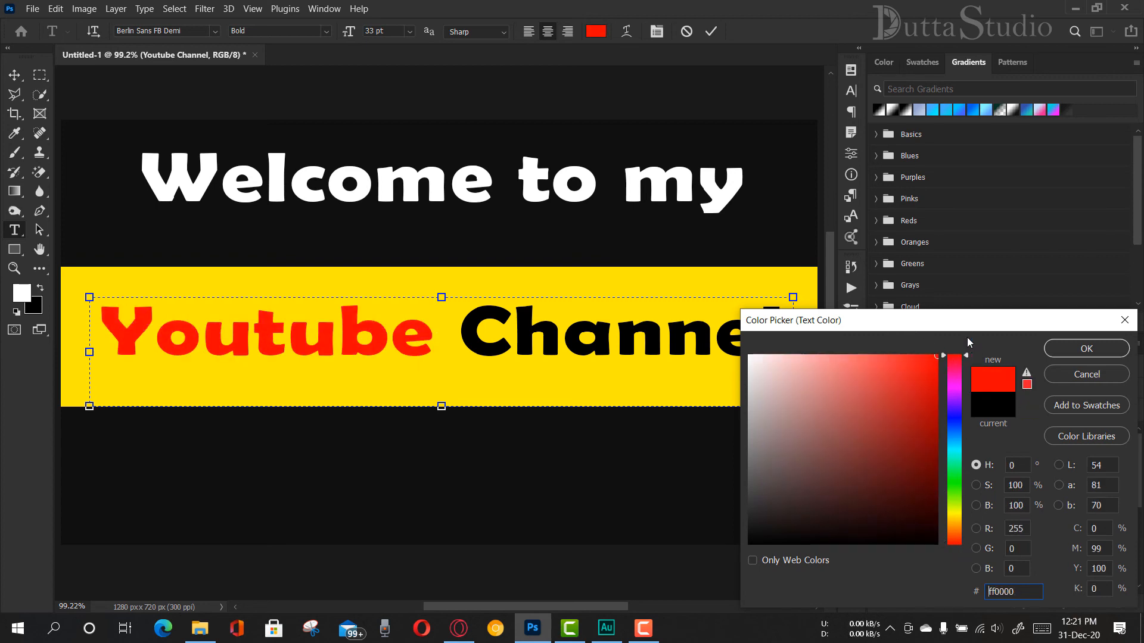
{"action": "left_click", "coordinate": [1059, 347]}
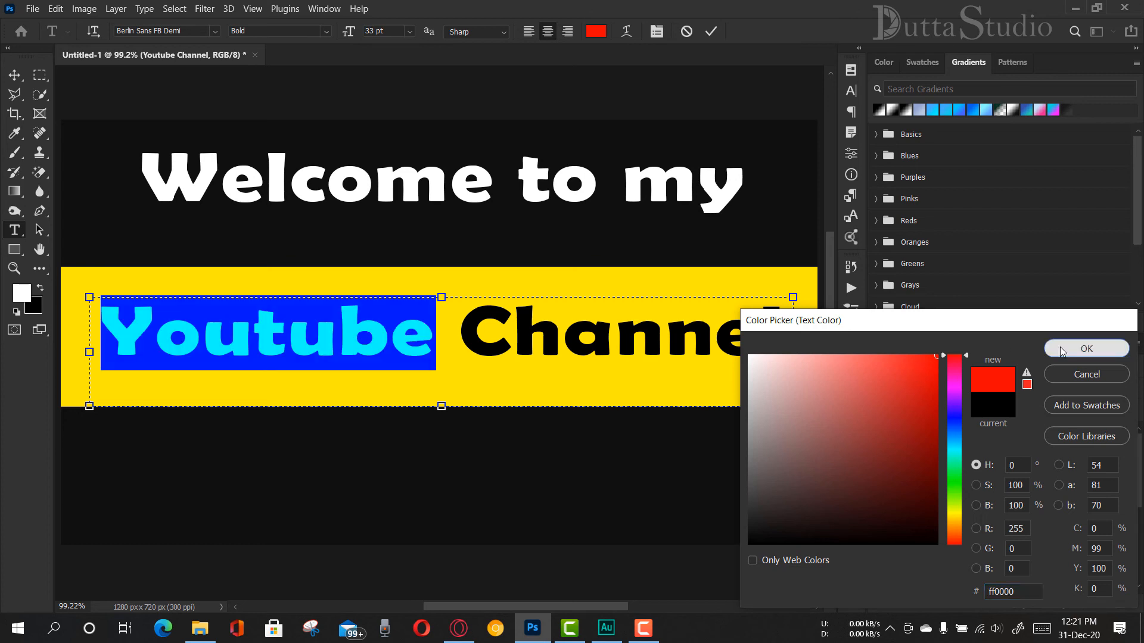
- Commit the "Youtube Channel" text edit and add a text box below the yellow band with white (ffffff) text
{"action": "left_click", "coordinate": [711, 32]}
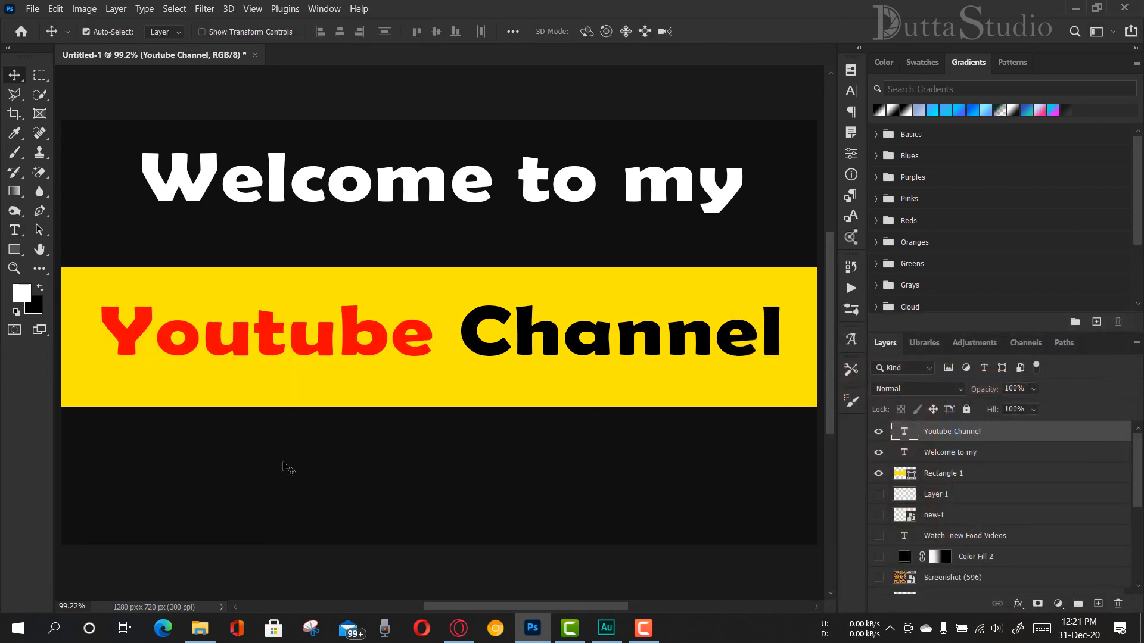
{"action": "left_click", "coordinate": [16, 231]}
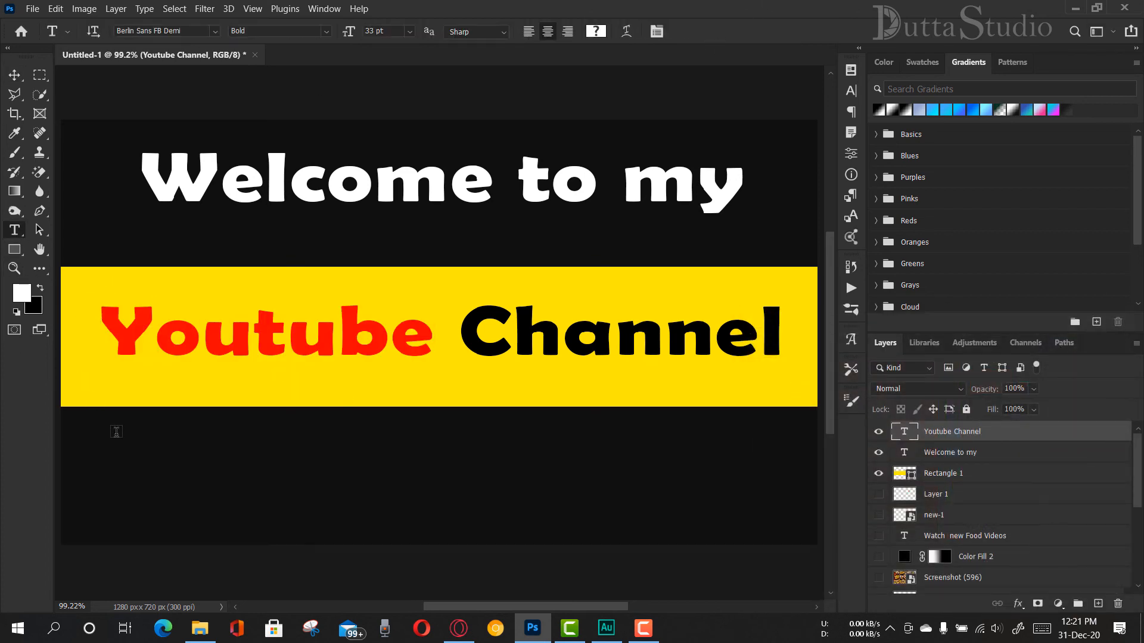
{"action": "left_click_drag", "start_coordinate": [111, 430], "coordinate": [769, 524]}
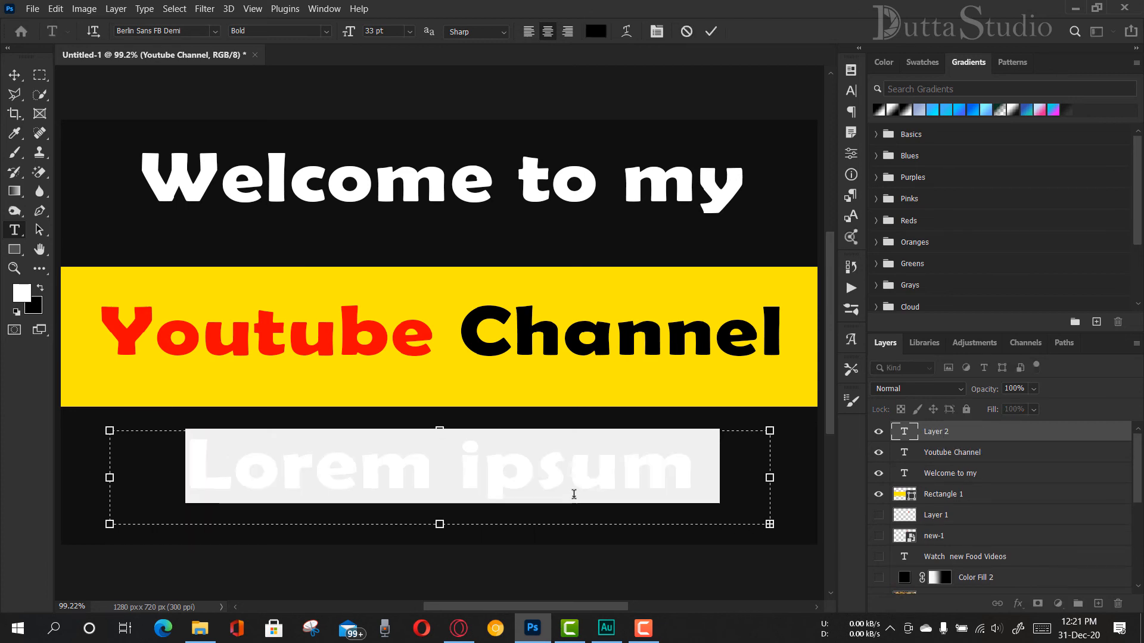
{"action": "left_click", "coordinate": [596, 31]}
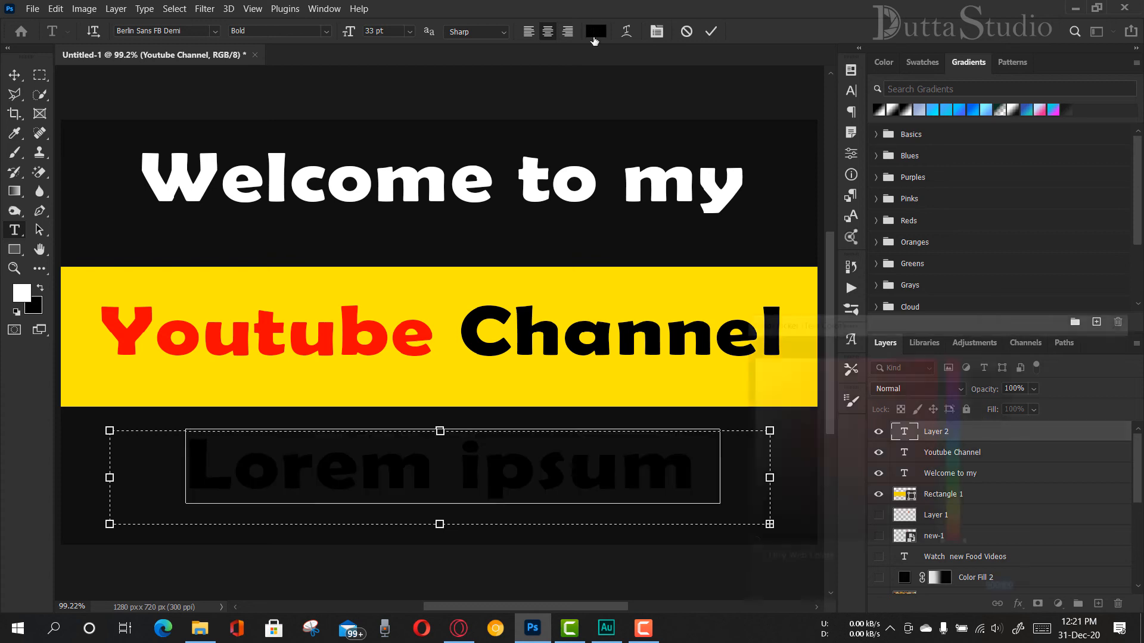
{"action": "mouse_move", "coordinate": [779, 423]}
{"action": "left_mouse_down"}
{"action": "mouse_move", "coordinate": [784, 378]}
{"action": "mouse_move", "coordinate": [749, 356]}
{"action": "left_mouse_up"}
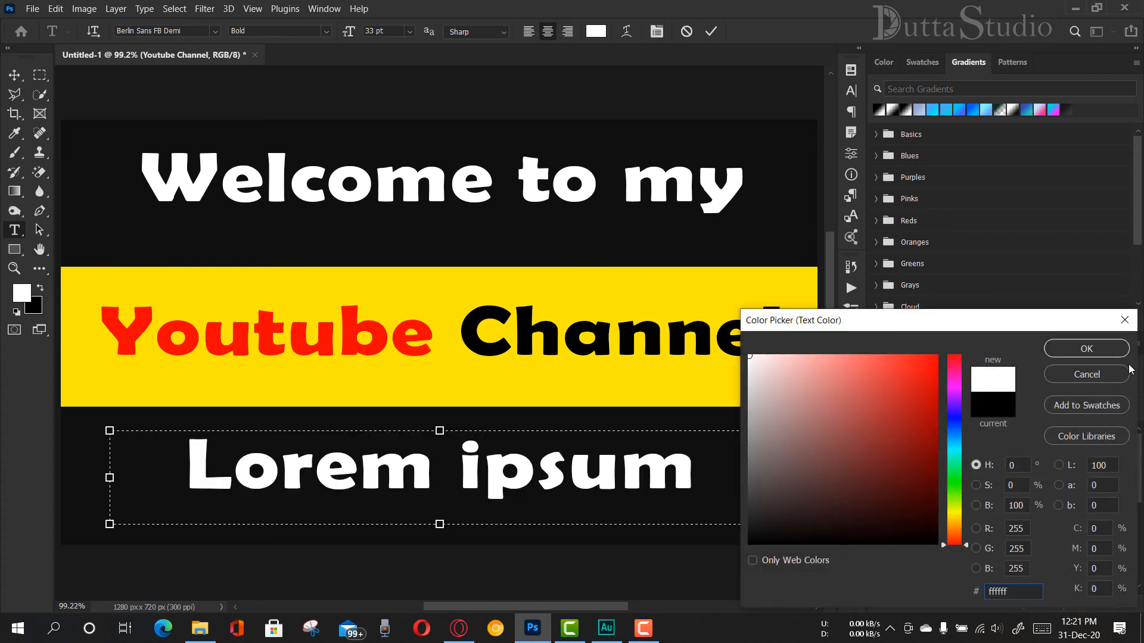
{"action": "left_click", "coordinate": [1087, 348]}
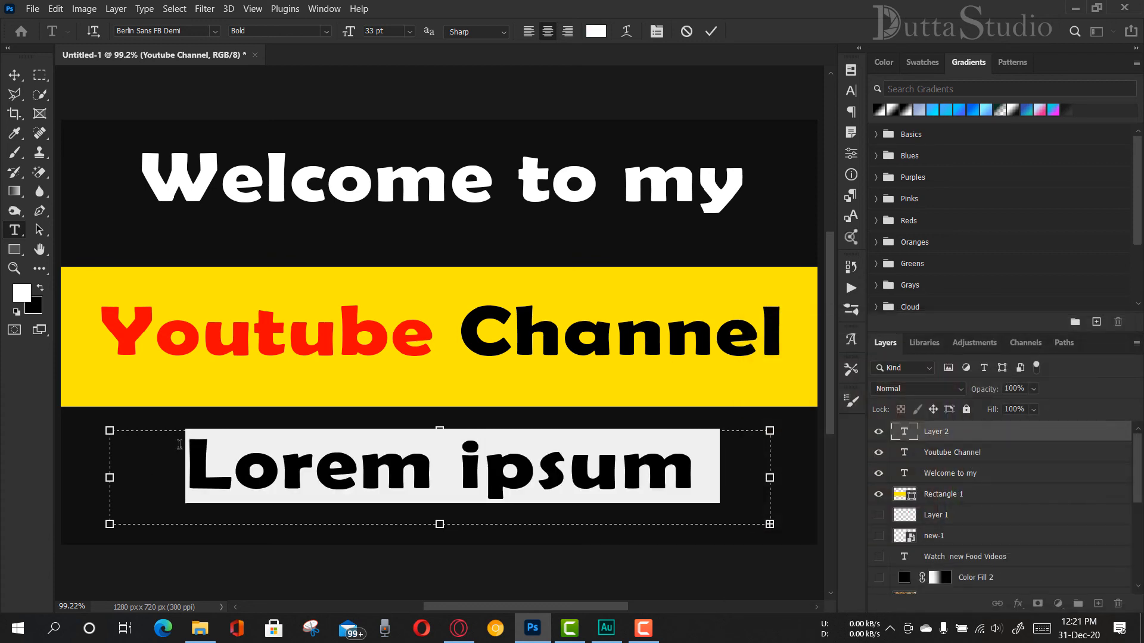
- Replace the placeholder text in the box below the yellow band with "Like, Share &"
{"action": "type", "text": "Like, "}
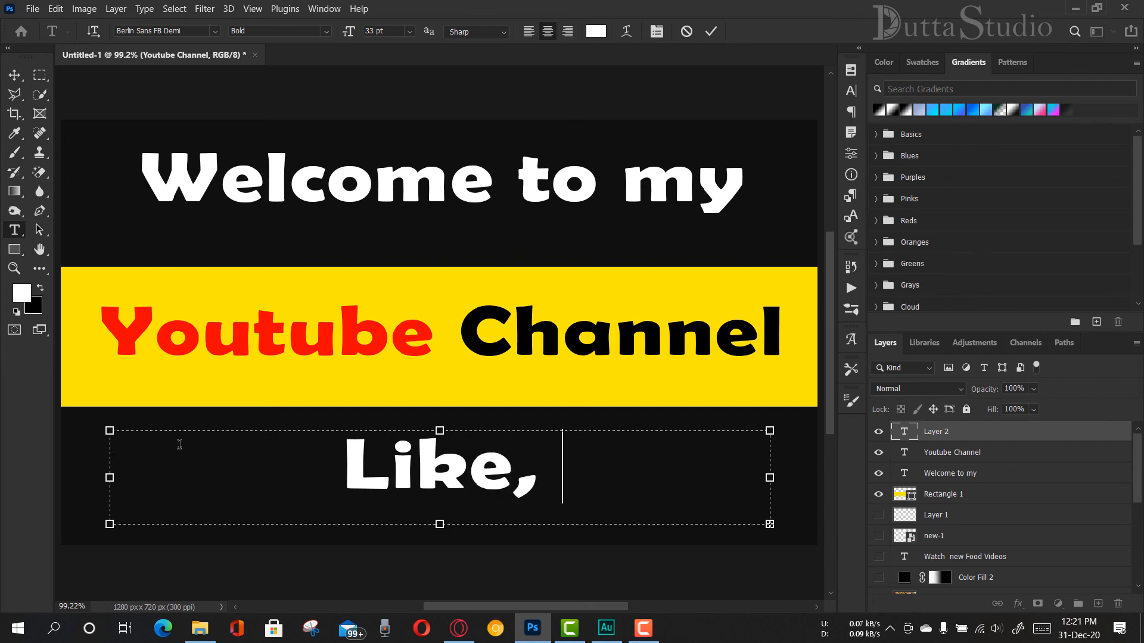
{"action": "type", "text": "Share"}
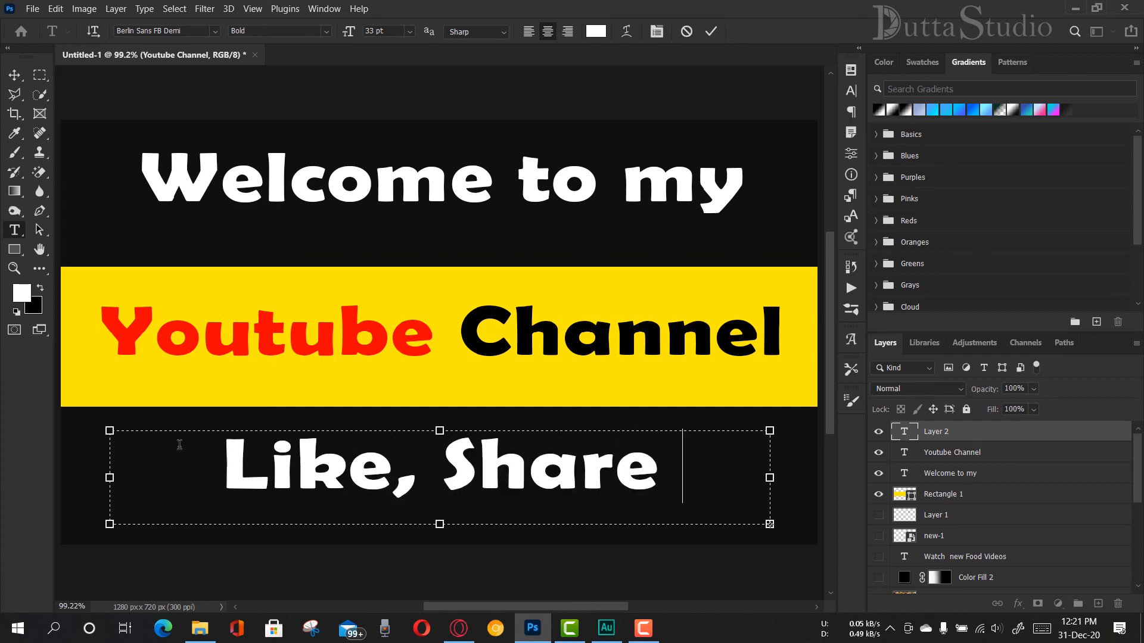
{"action": "type", "text": " & S"}
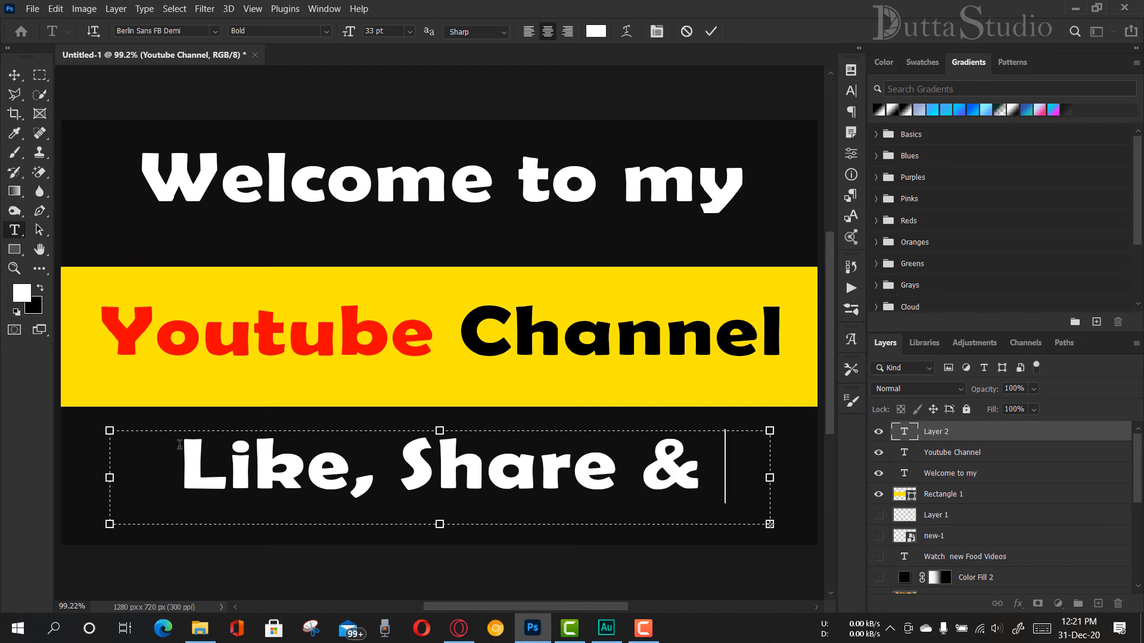